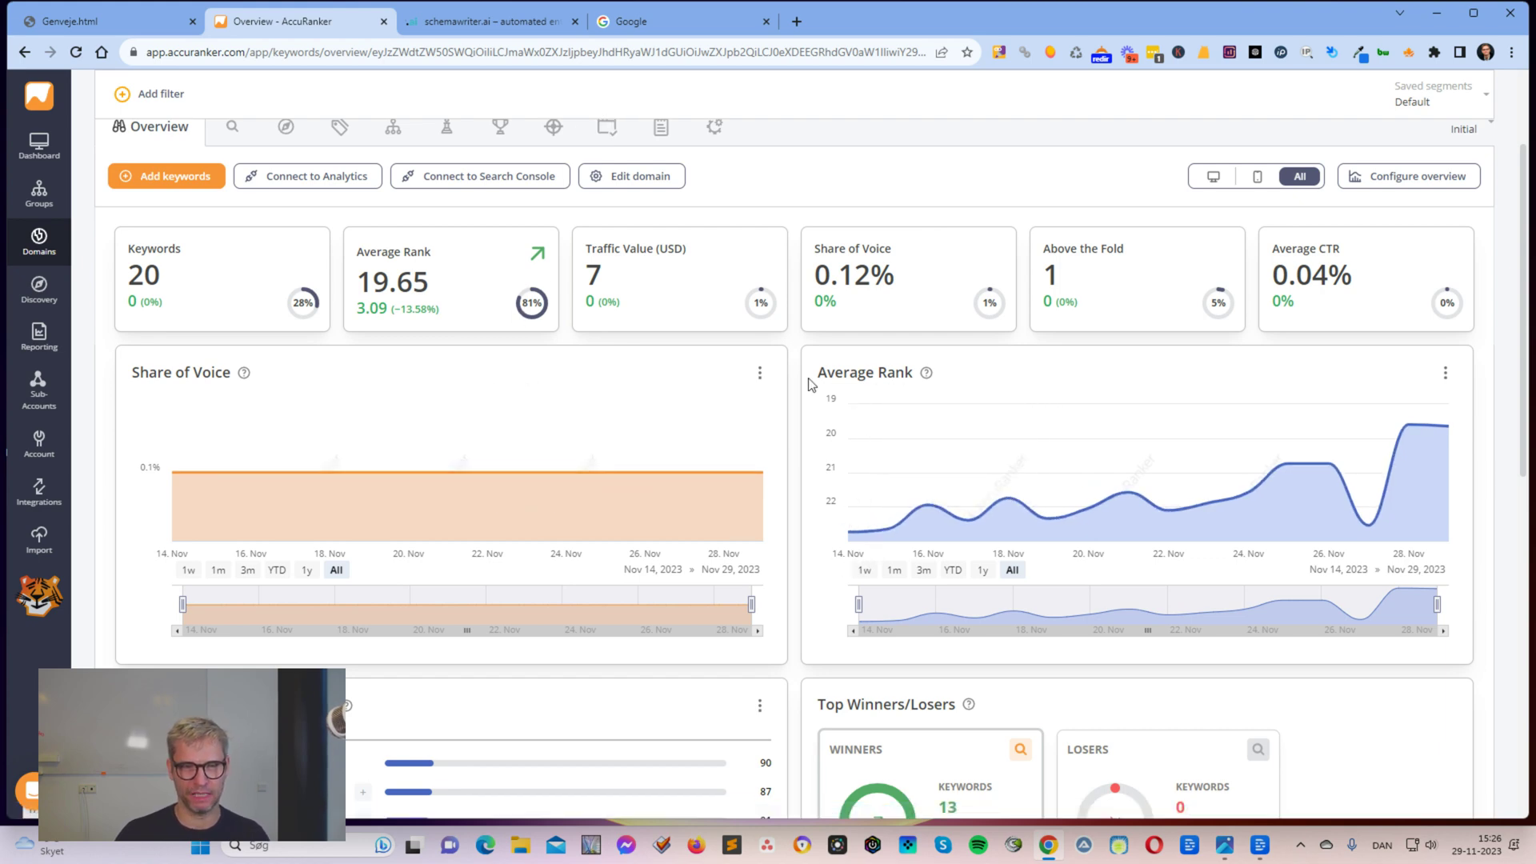
Review the Average Rank trend in AccuRanker's keyword overview, then switch to schemawriter.ai.
drag(817, 372, 904, 363)
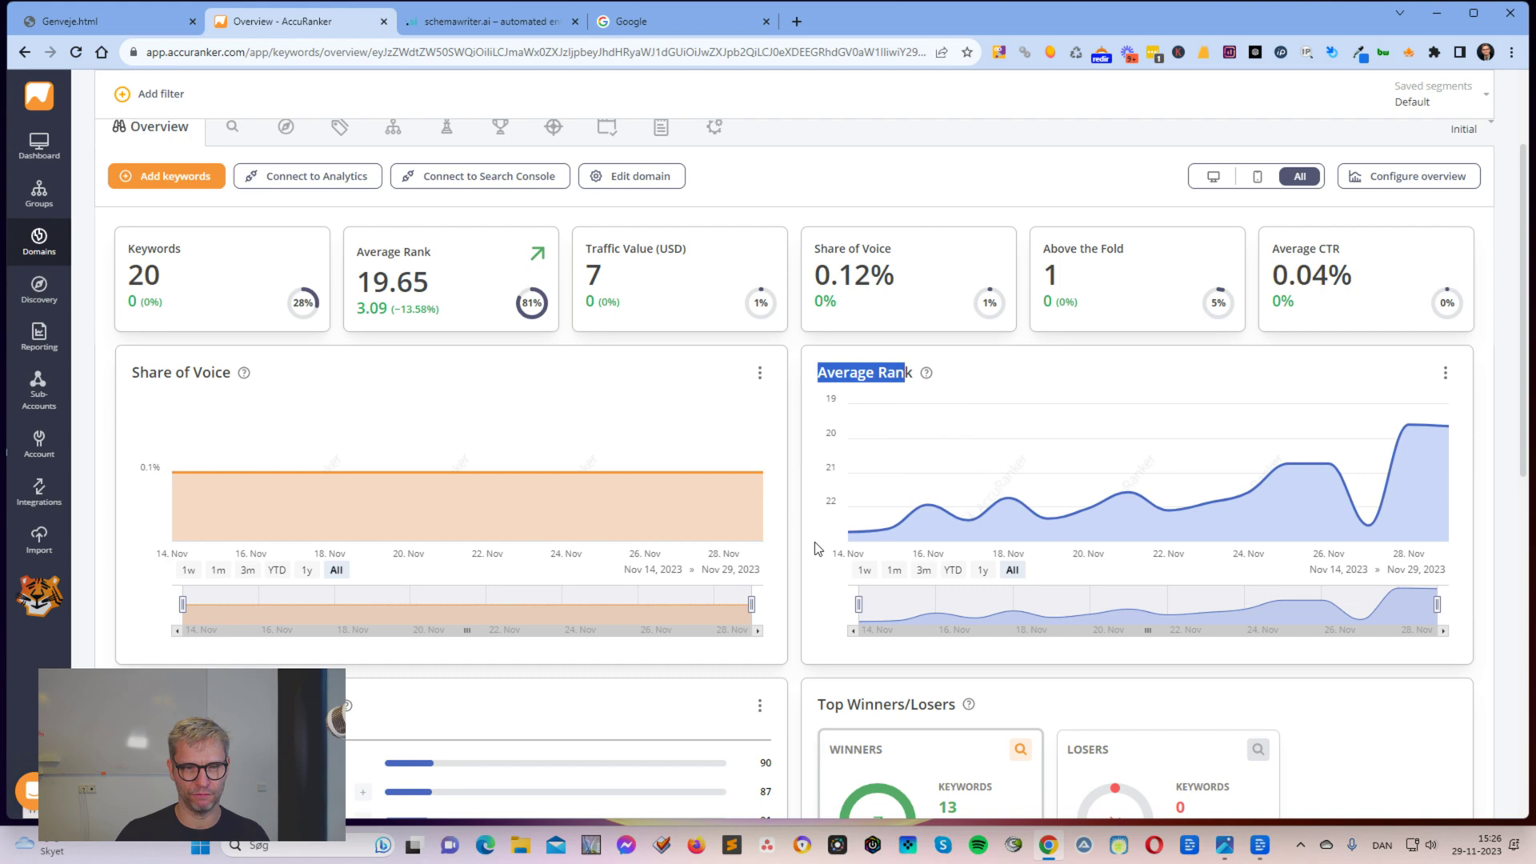
click(840, 524)
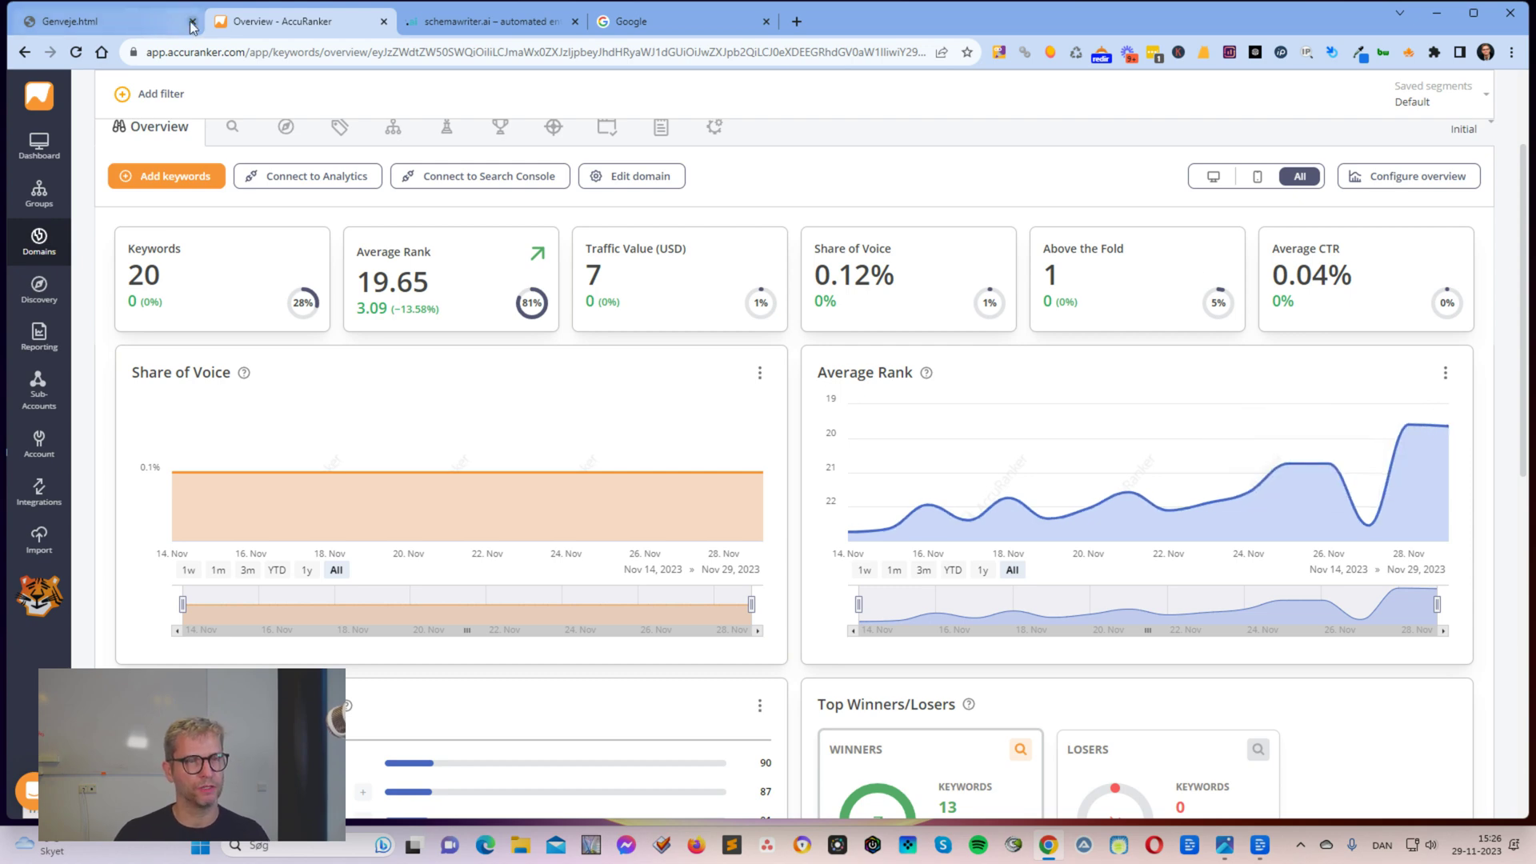
click(515, 26)
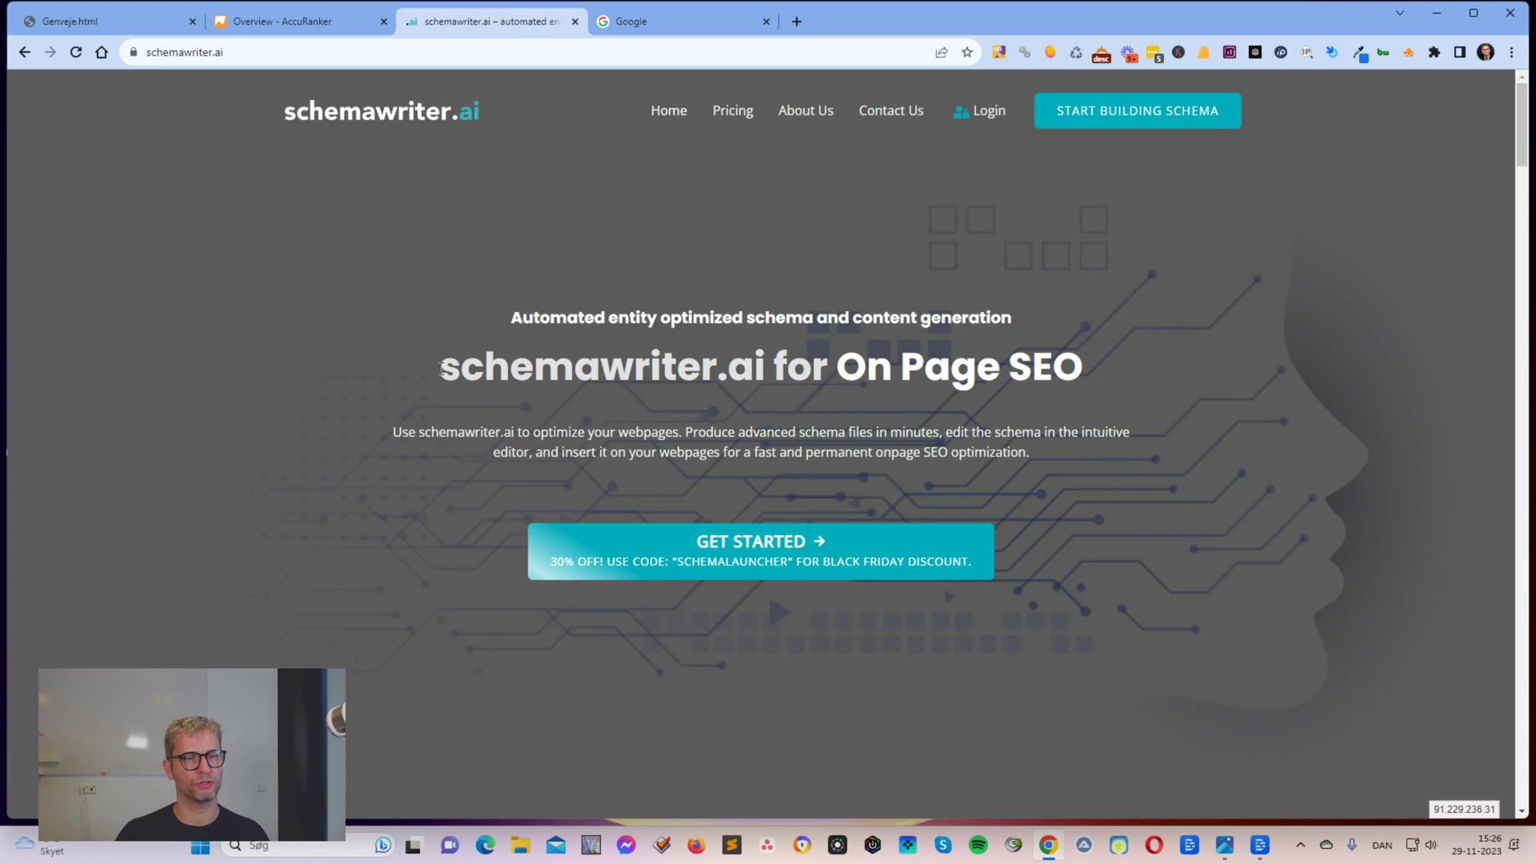
Log in to schemawriter.ai, view the SchemaWriter list of 132 schemas, then go to Google.
drag(435, 369, 813, 369)
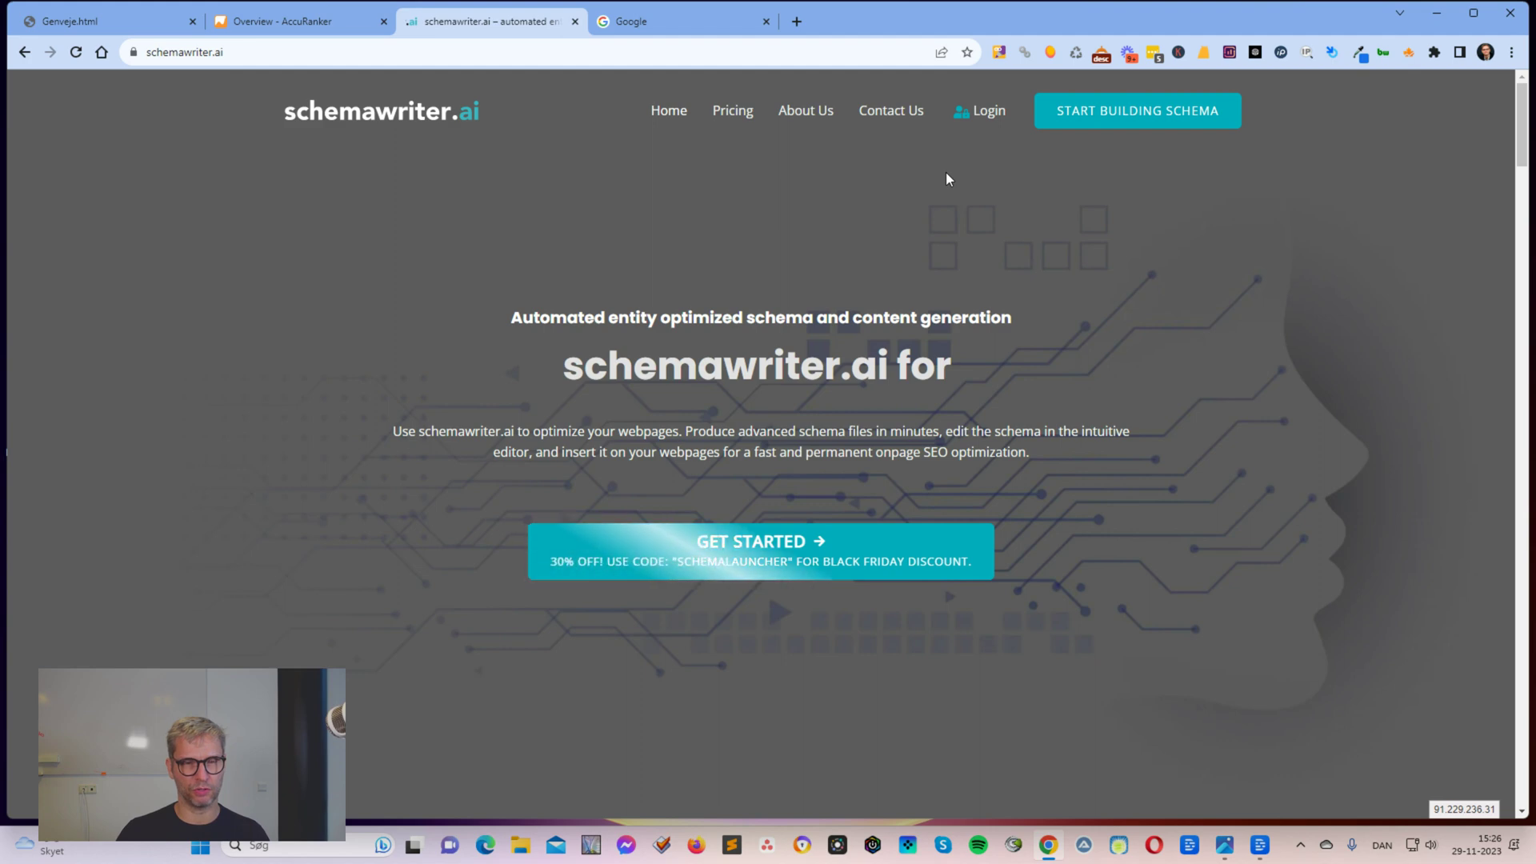
drag(664, 323, 814, 329)
click(915, 313)
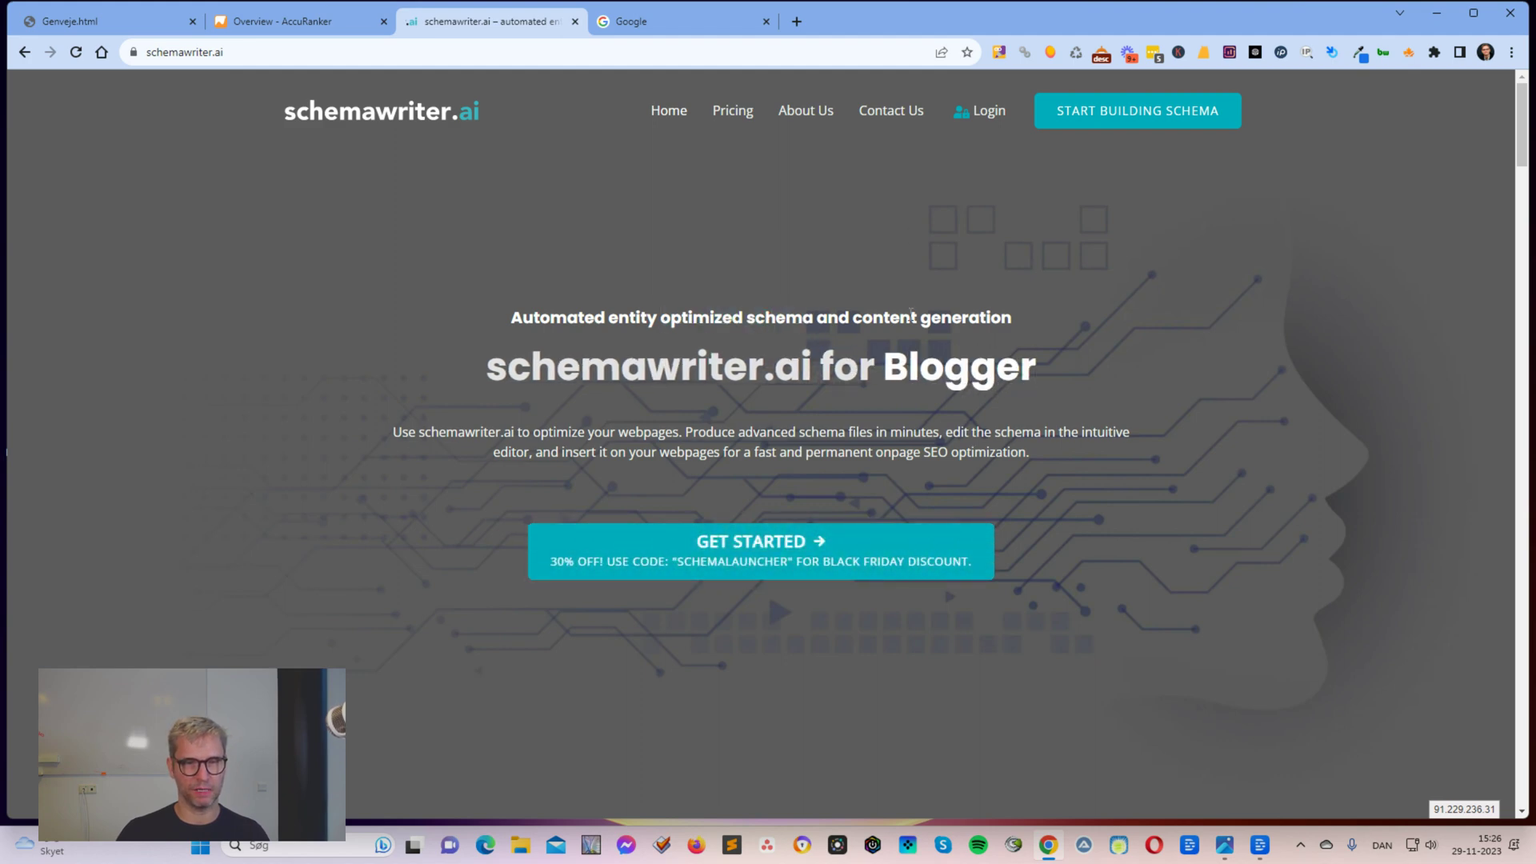
click(990, 111)
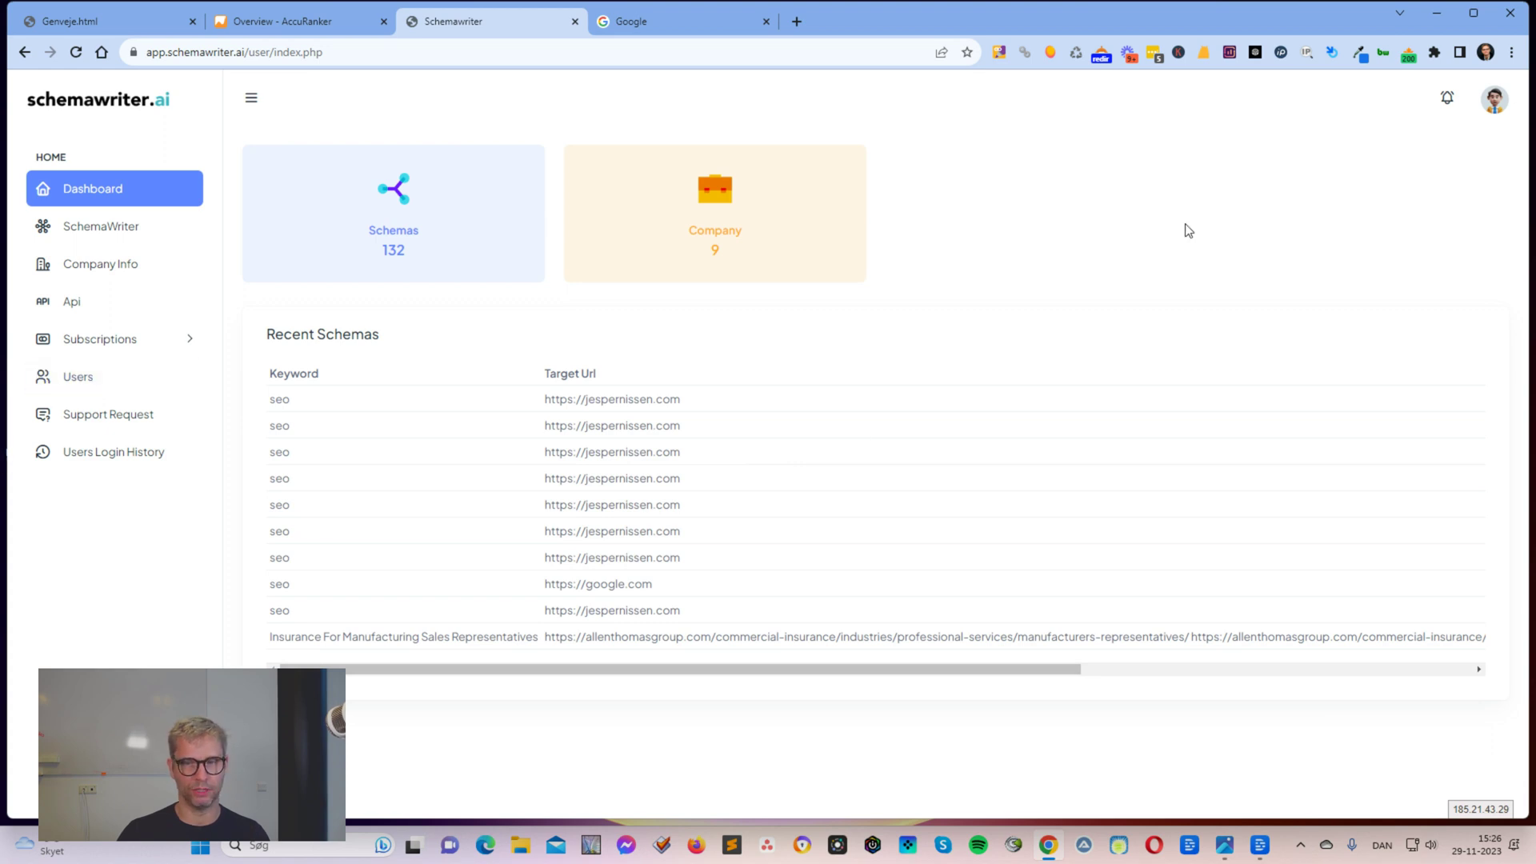
click(119, 232)
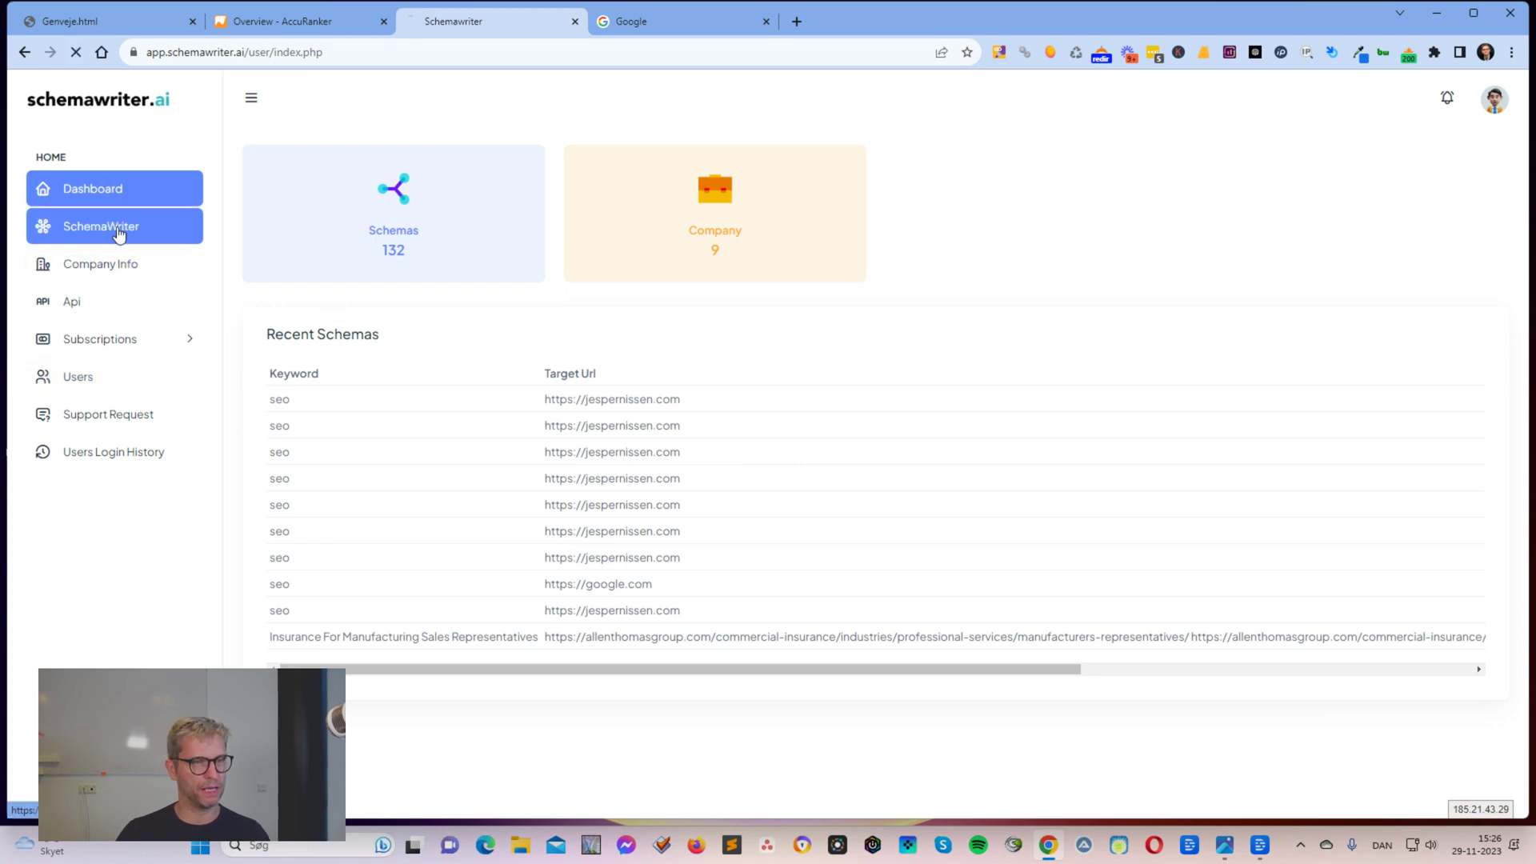
click(641, 20)
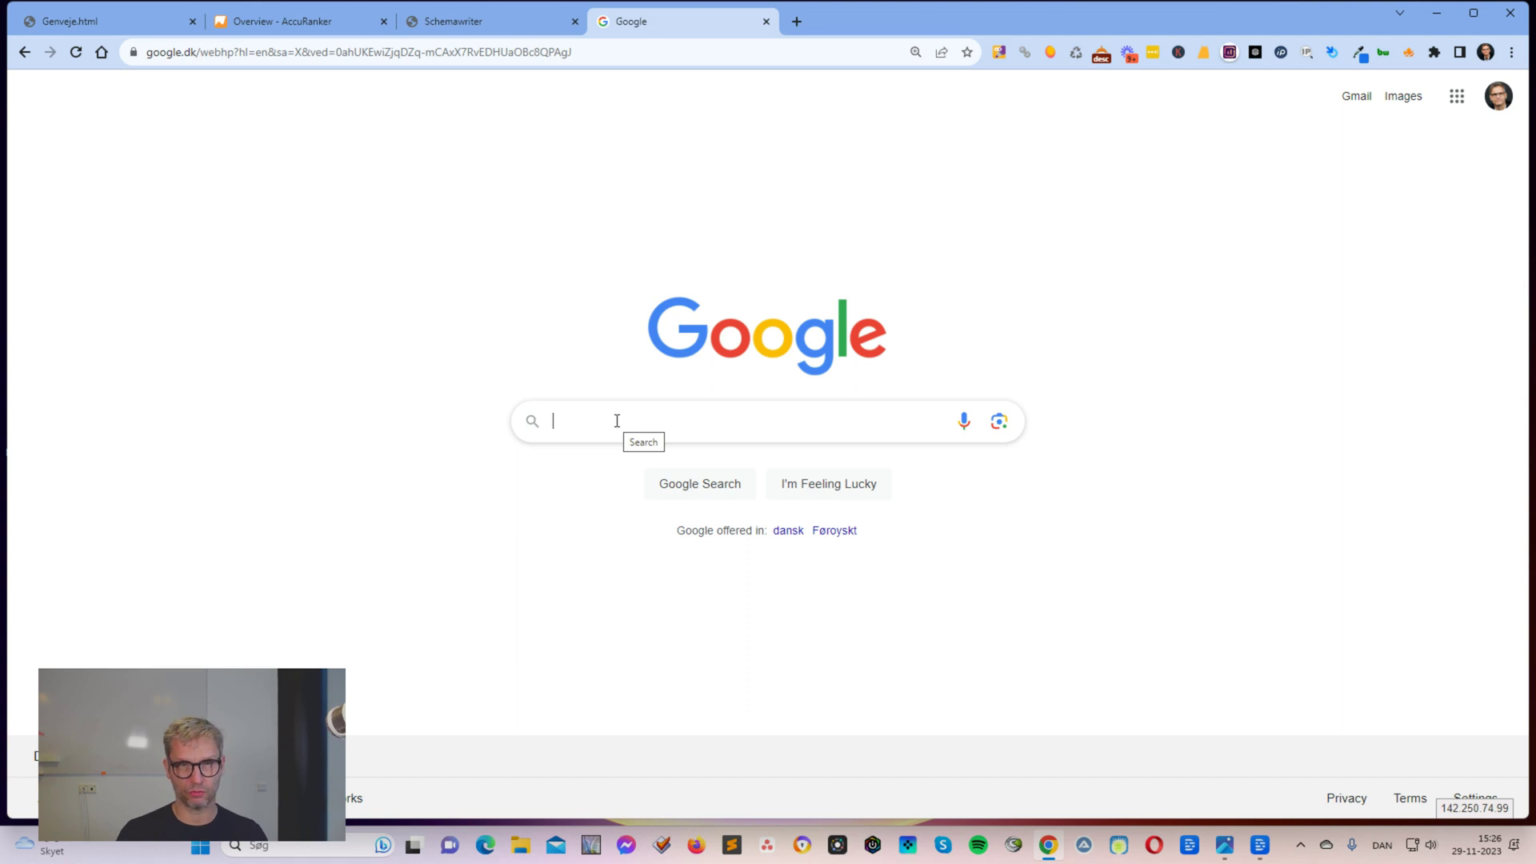
key(alt+Tab)
key(alt+Tab)
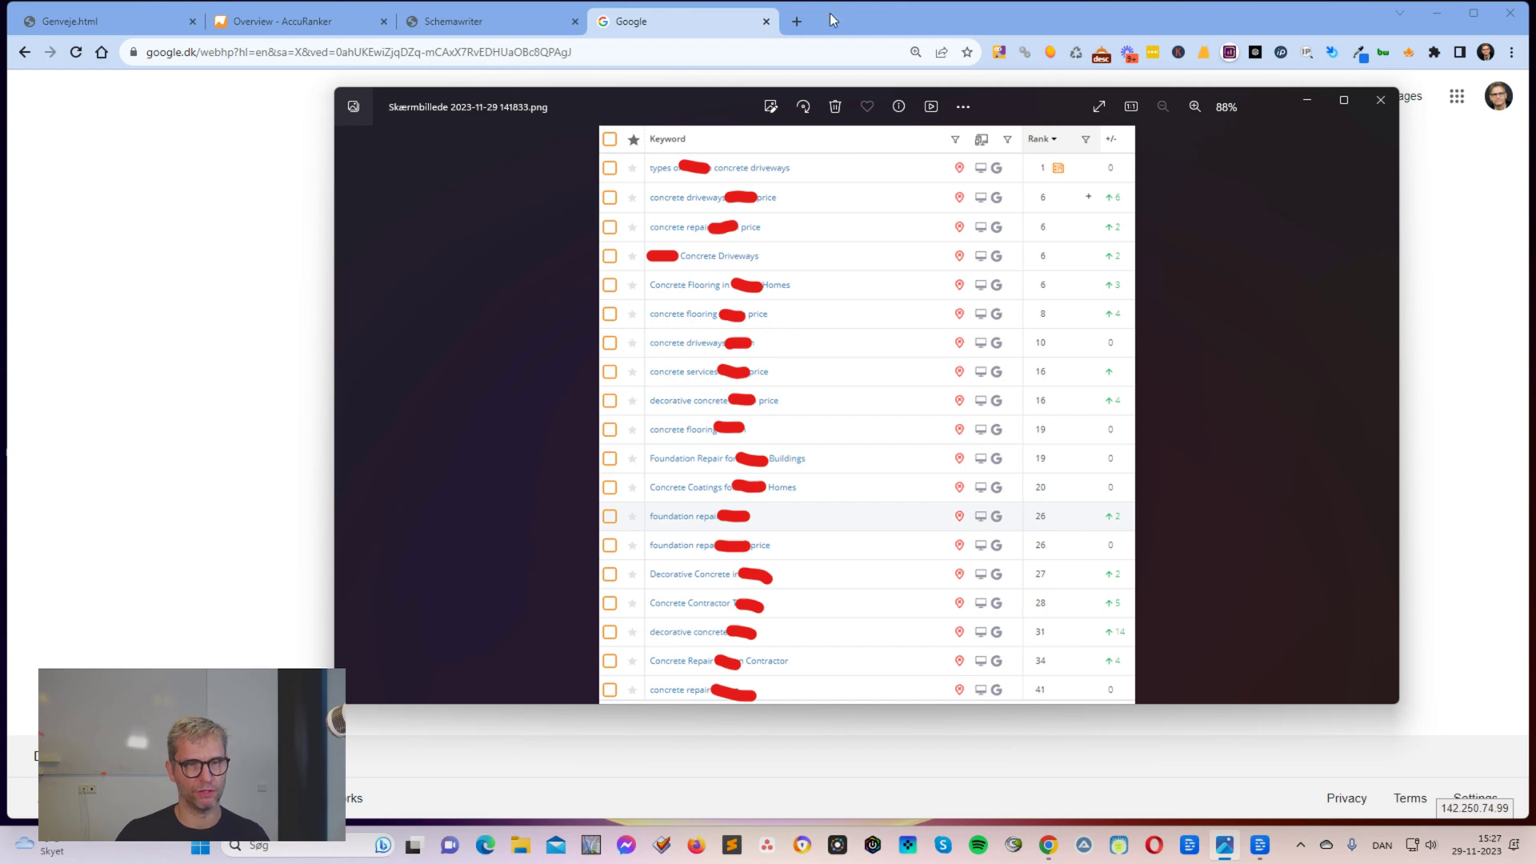
Search Google for 'concrete flooring dallas price'.
click(634, 22)
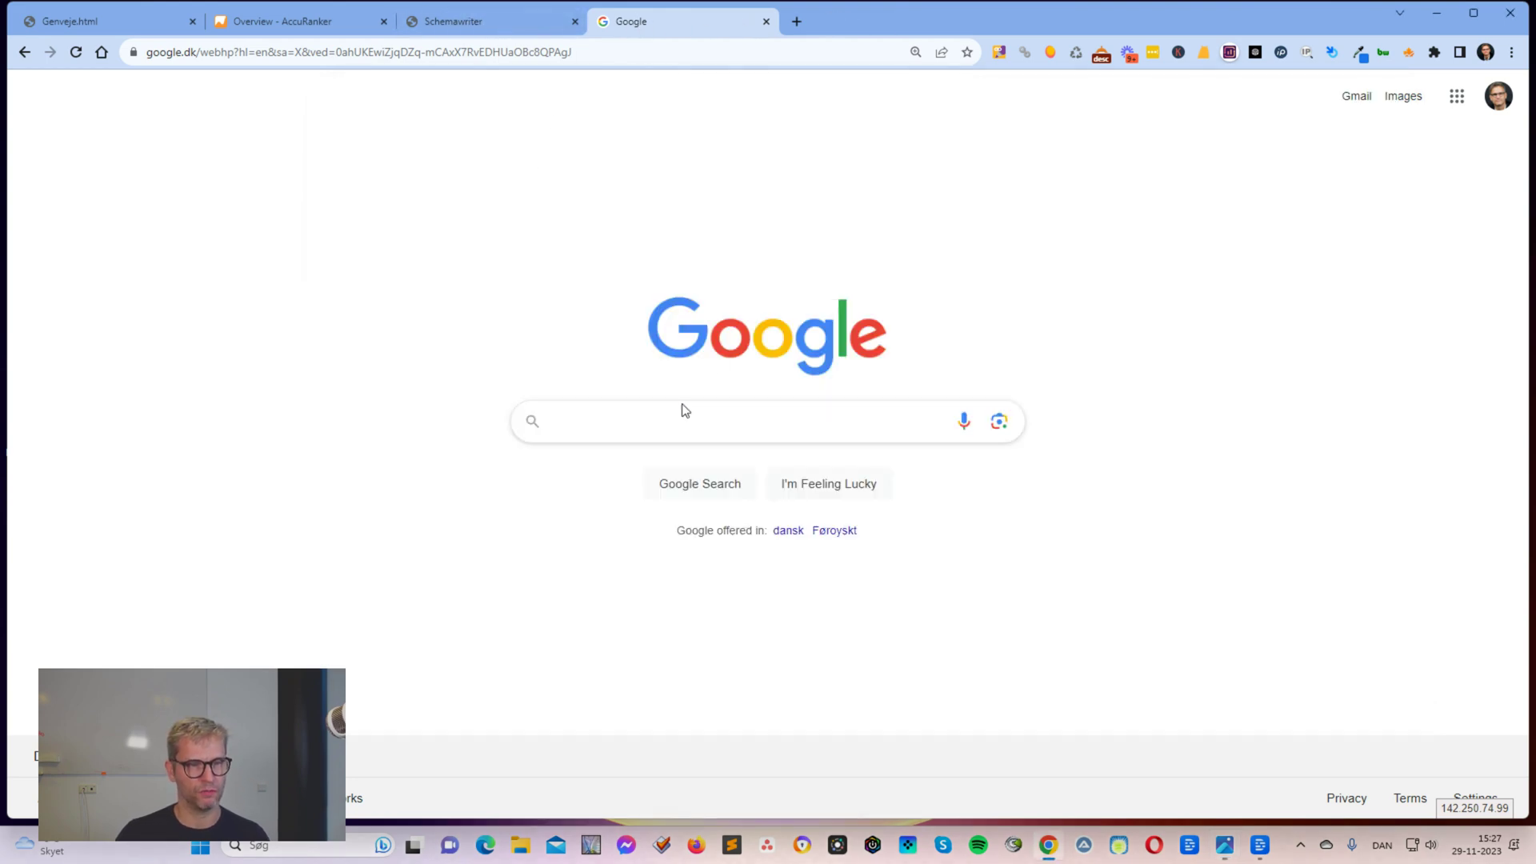
click(742, 426)
text(concrete flooring)
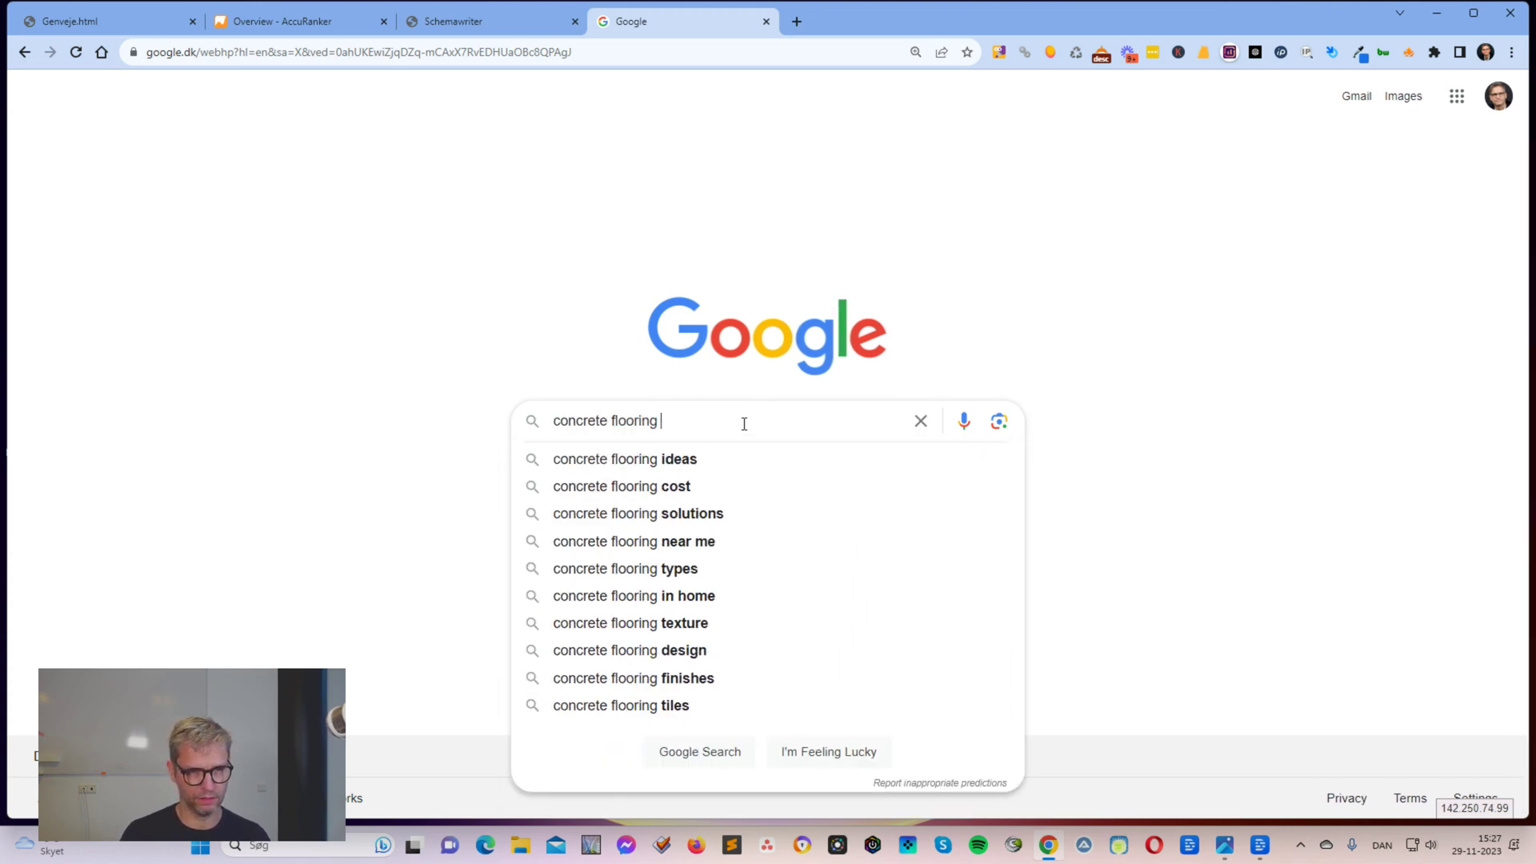
text( dallas )
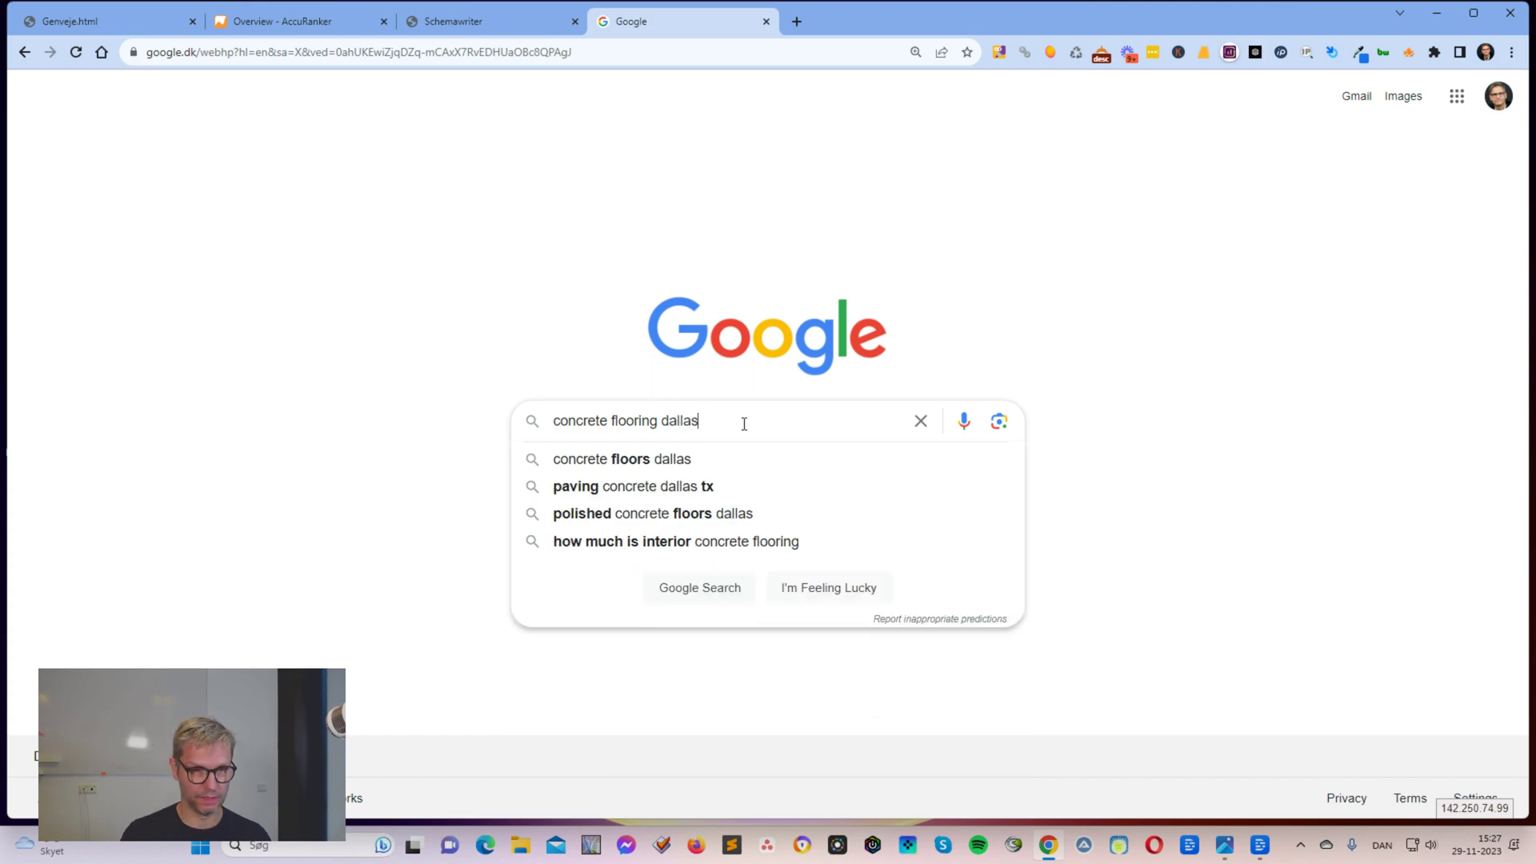
text(price)
key(Return)
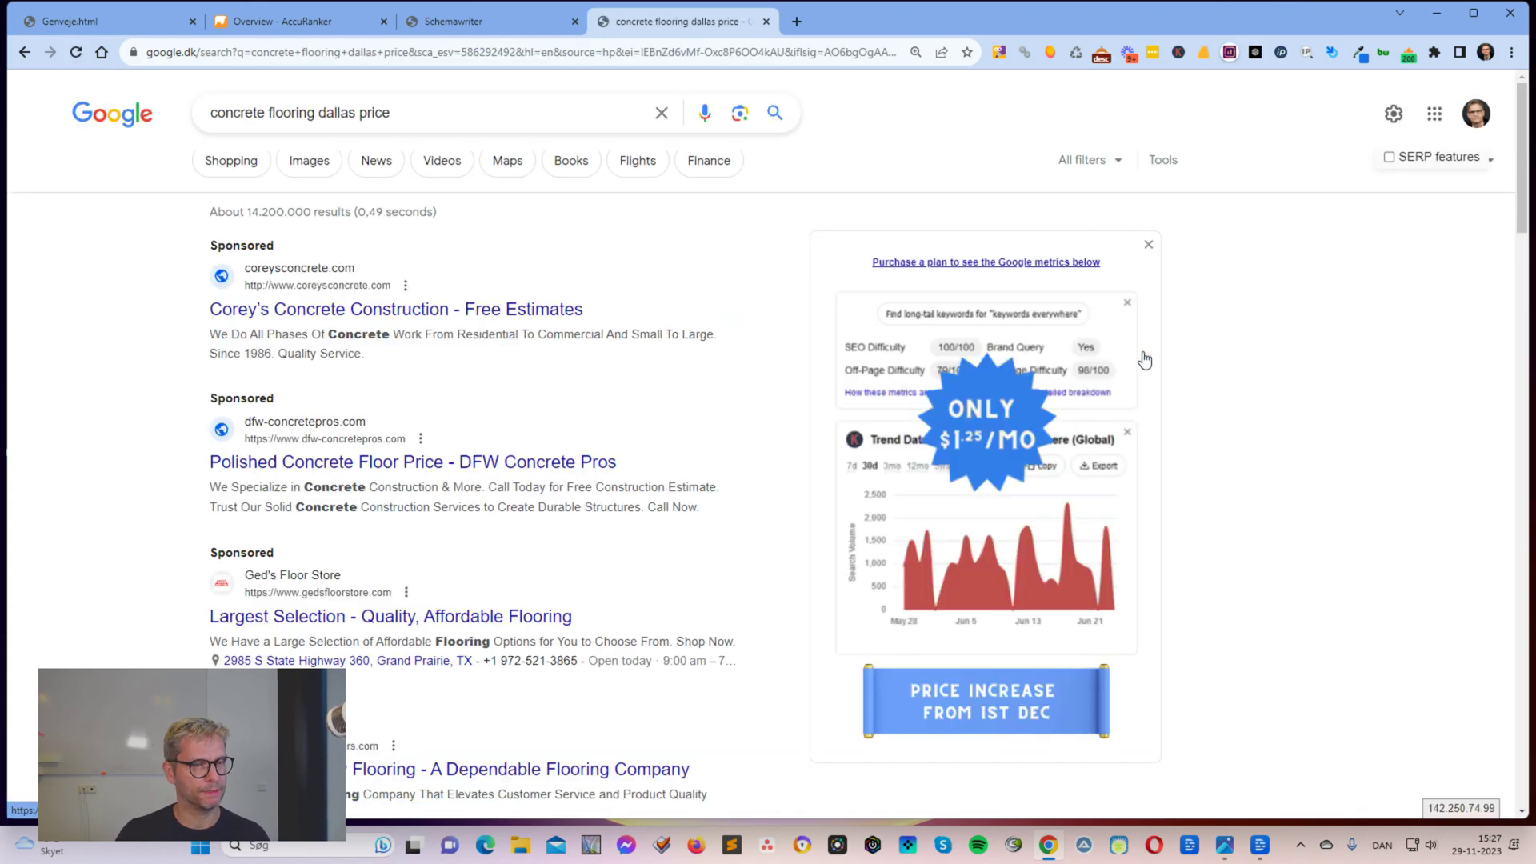
Check the becosan polished concrete cost result, then return to the results list.
scroll(655, 348, down, 15)
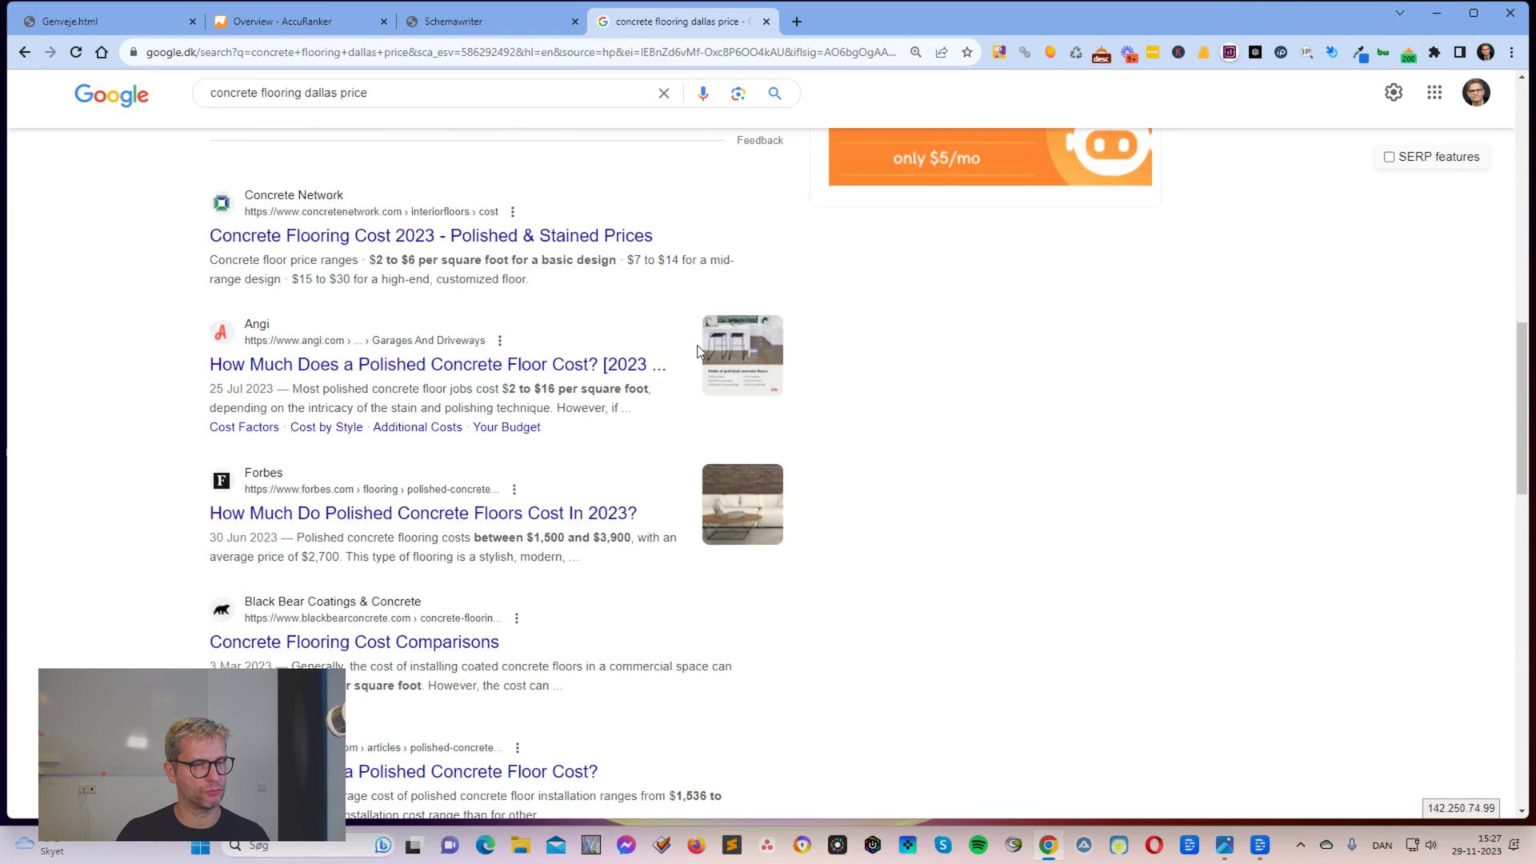
scroll(798, 414, down, 15)
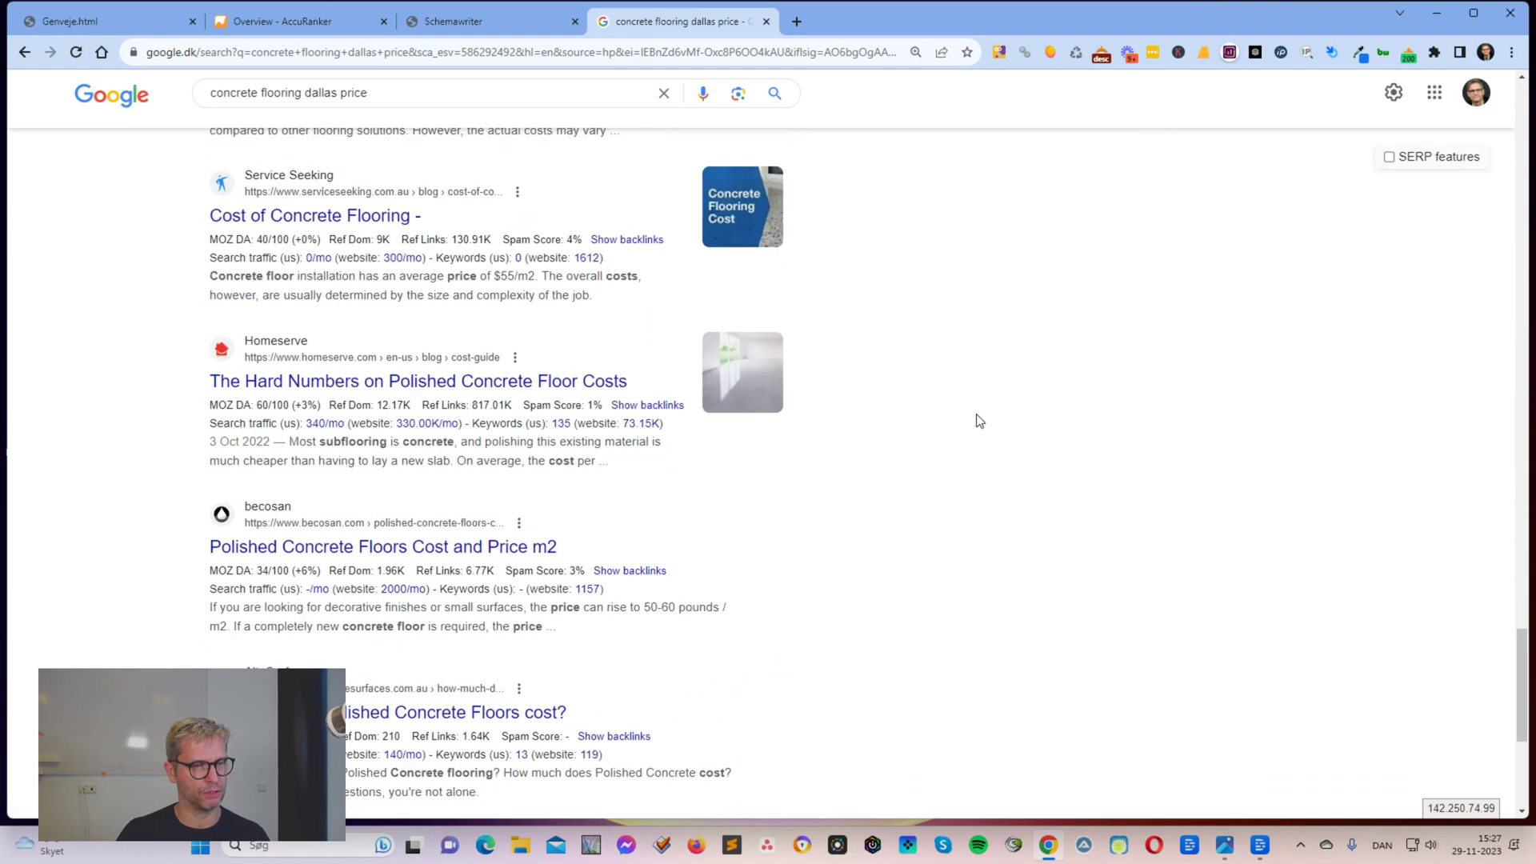
scroll(981, 423, down, 1)
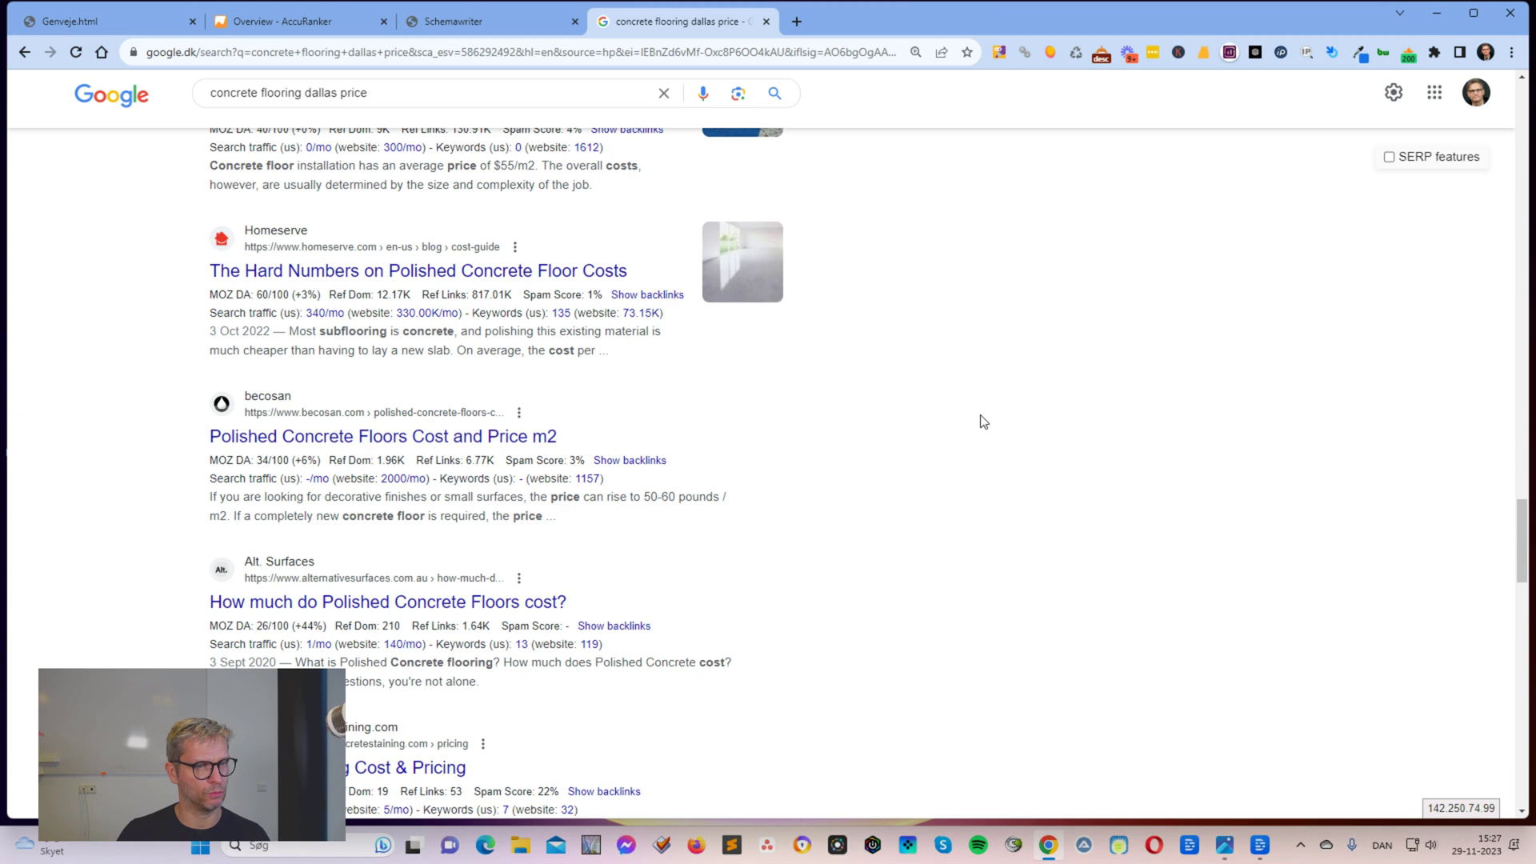
scroll(989, 418, down, 1)
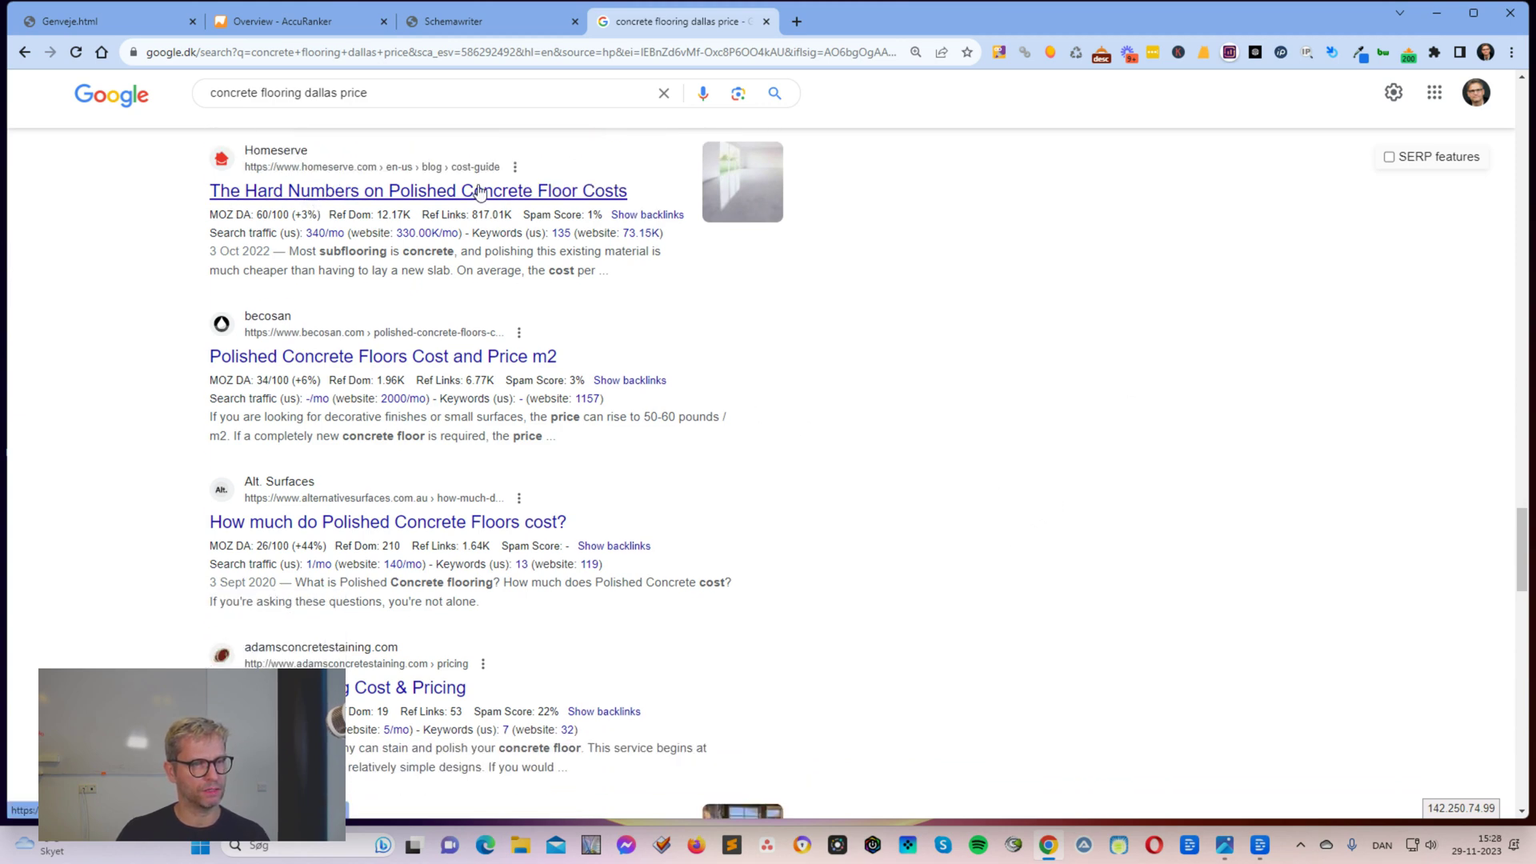
scroll(627, 357, down, 2)
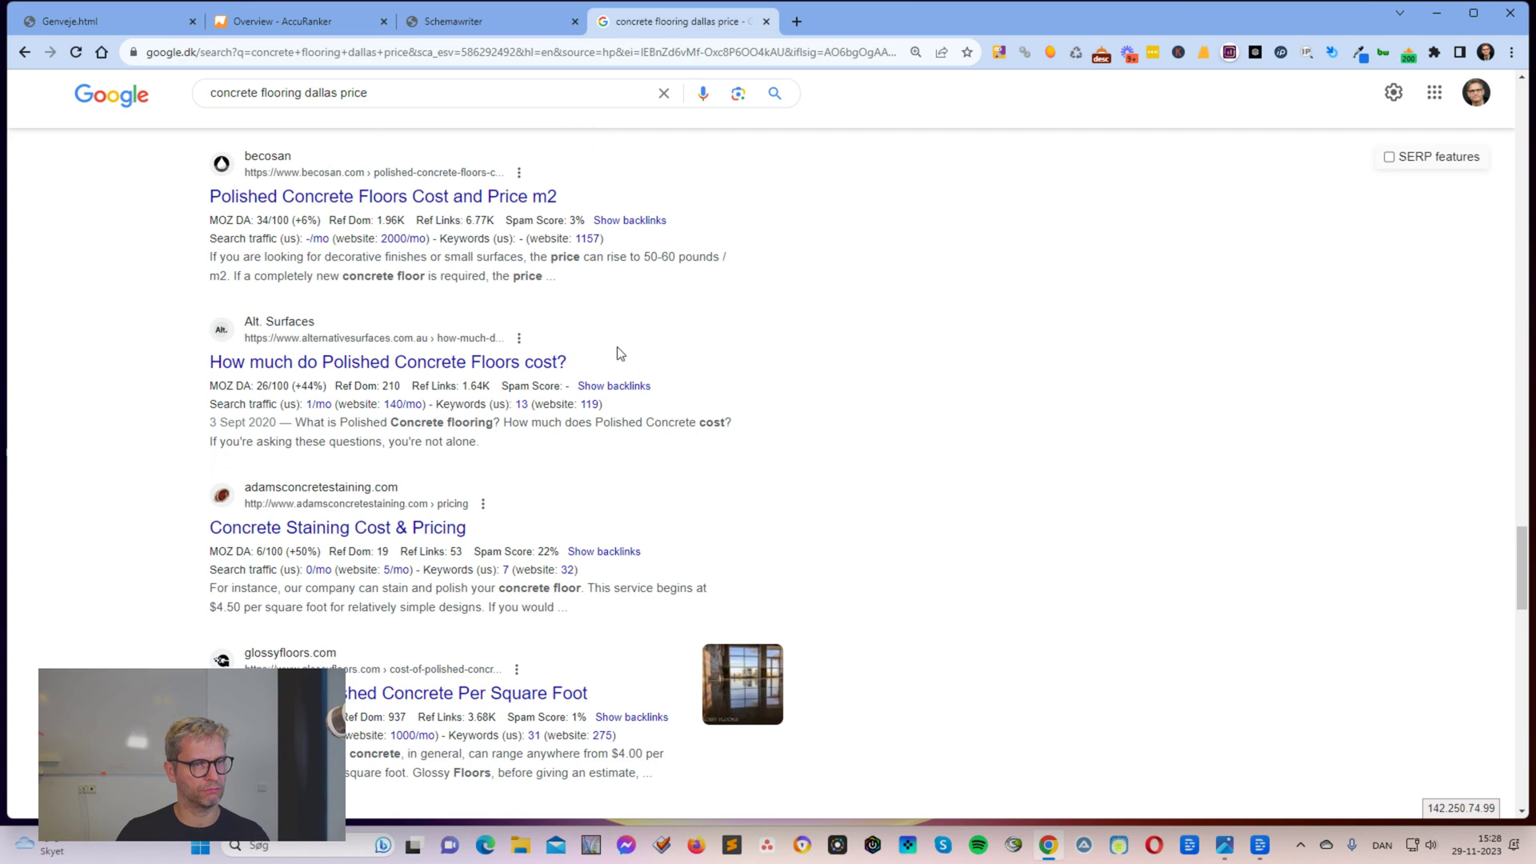
click(340, 200)
key(super)
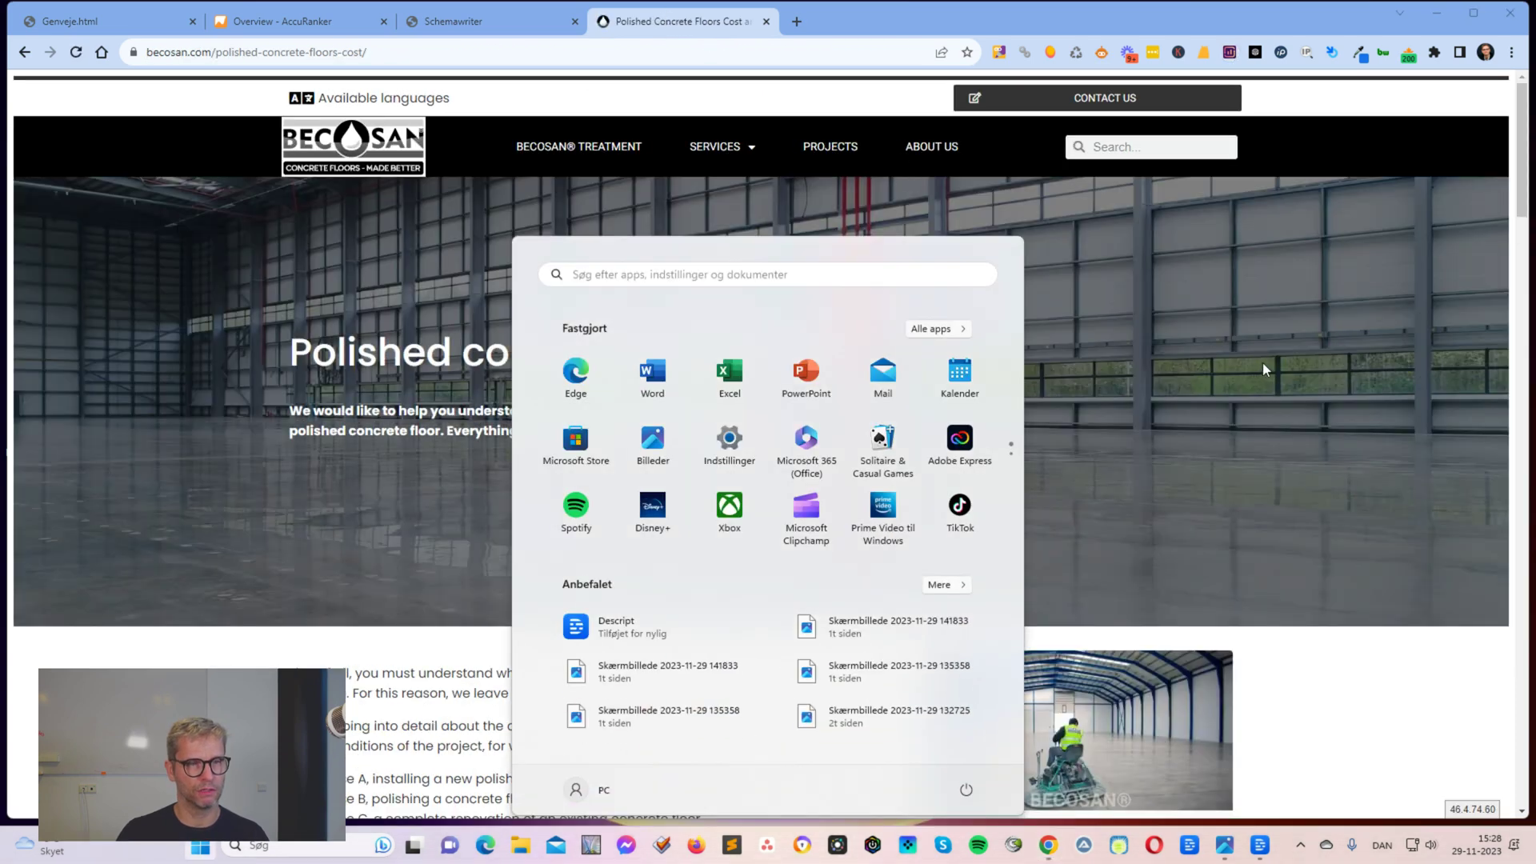
click(1264, 364)
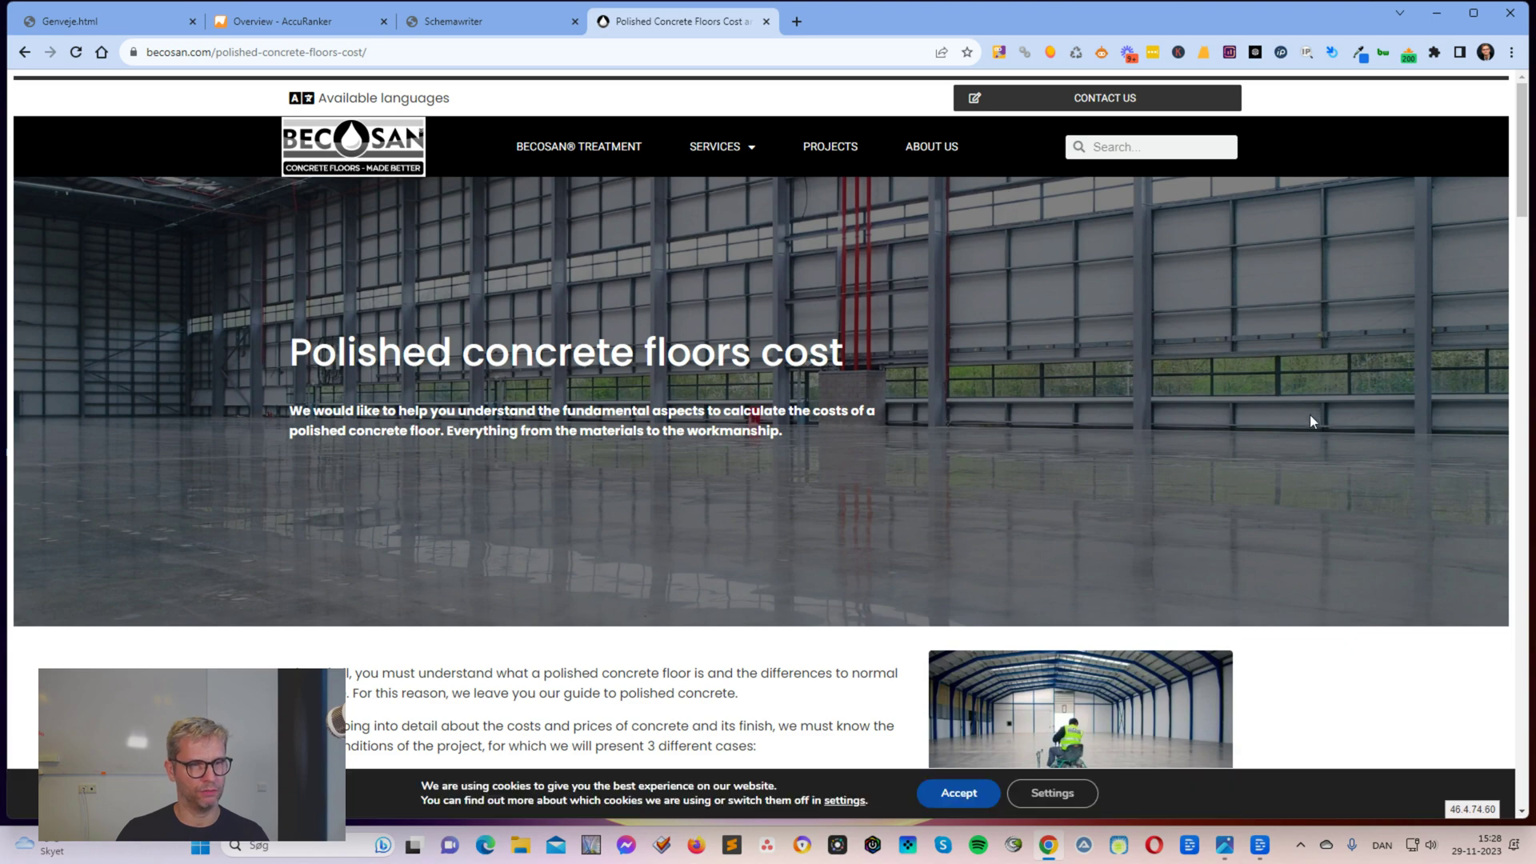
scroll(1309, 414, down, 2)
scroll(1310, 415, up, 2)
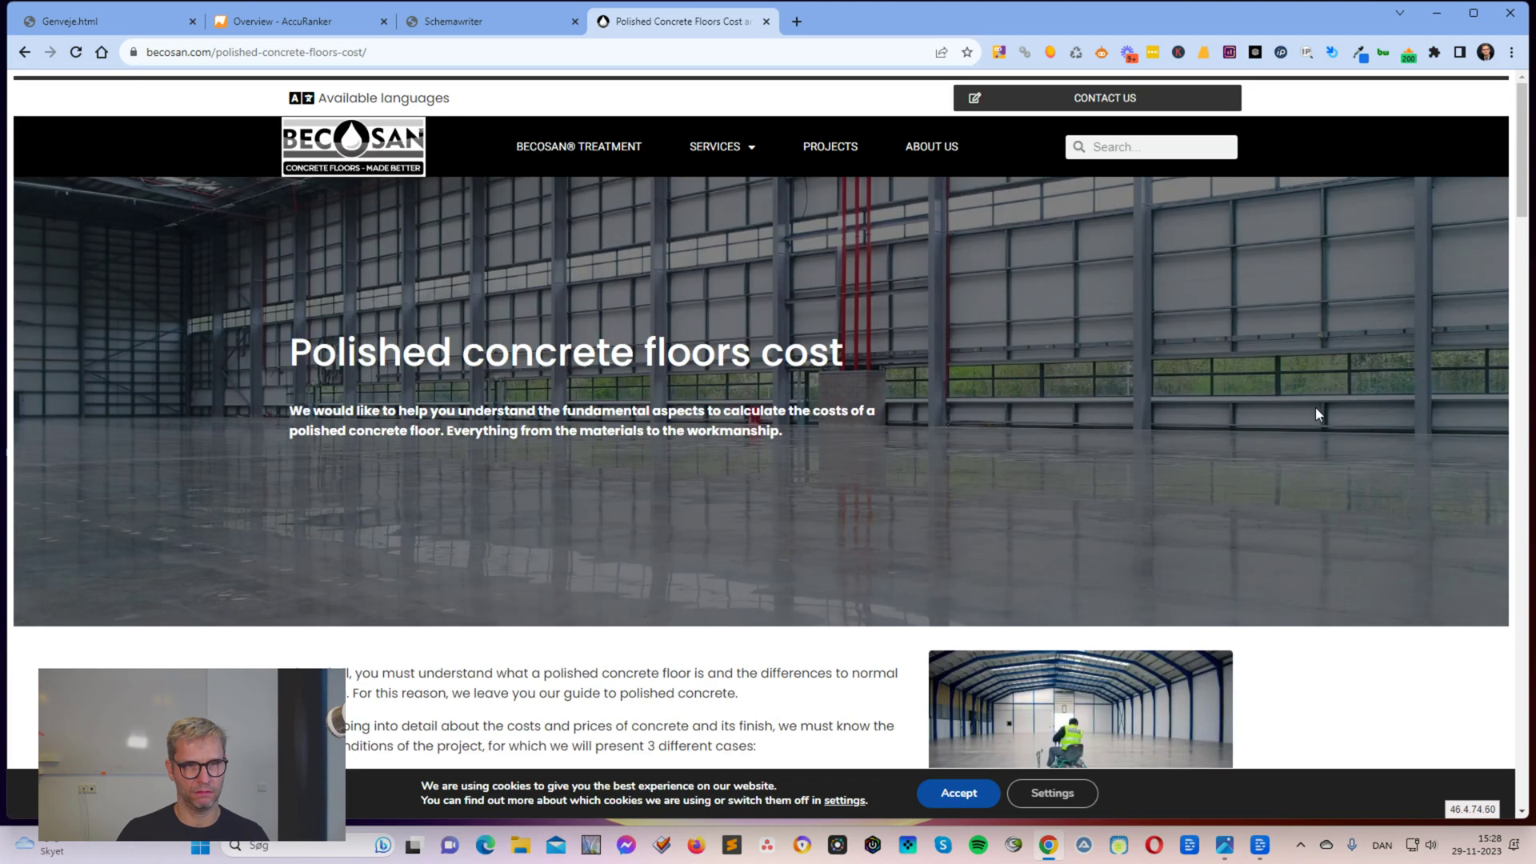
click(24, 52)
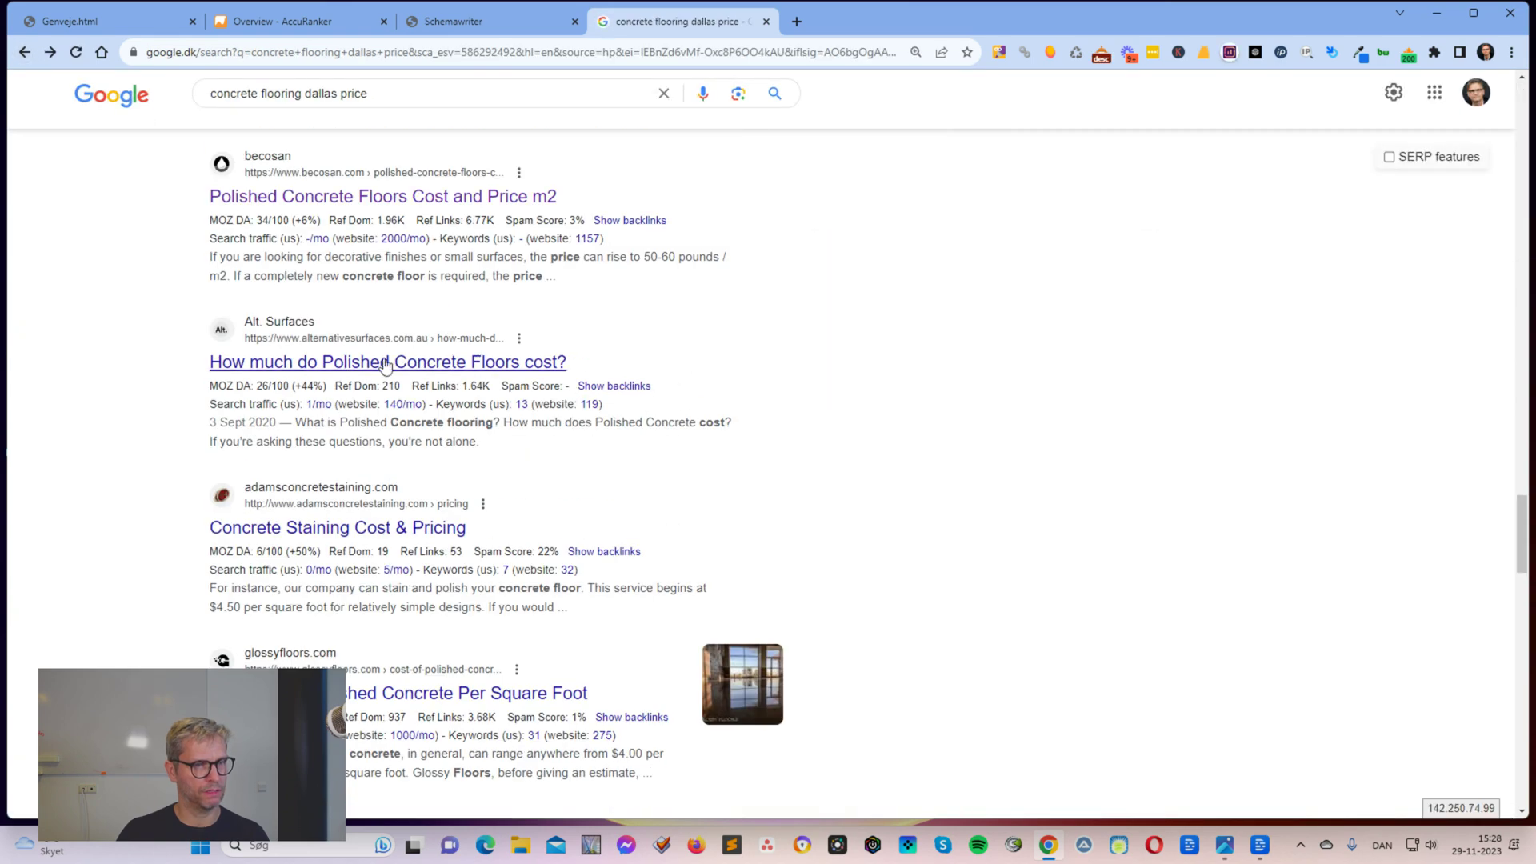
scroll(492, 355, down, 1)
scroll(491, 355, down, 4)
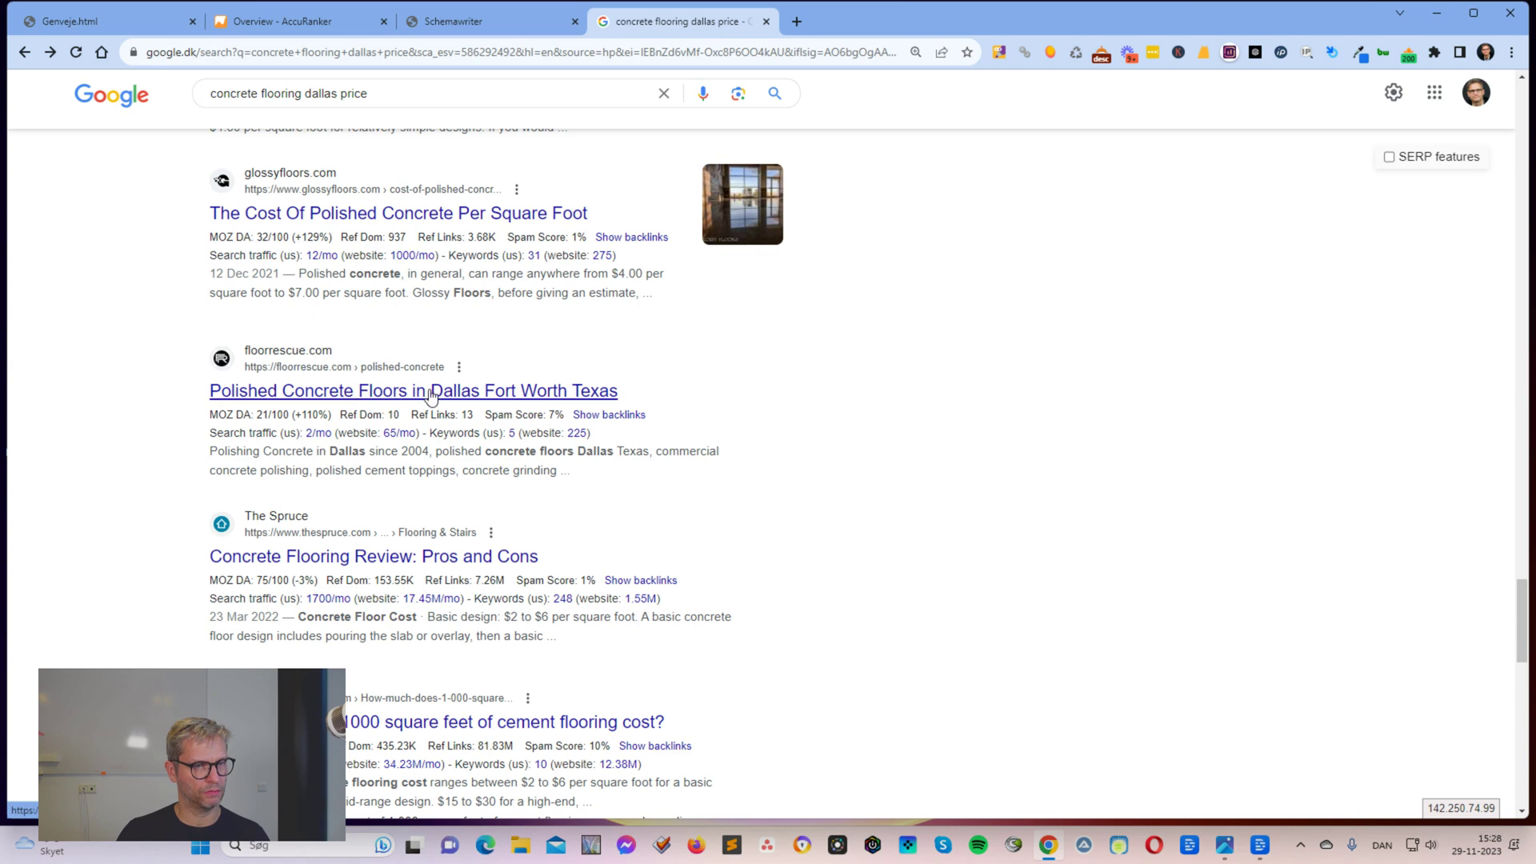
Open the FloorRescue result, accept cookies, and select the floorrescue.com/polished-concrete address.
click(388, 394)
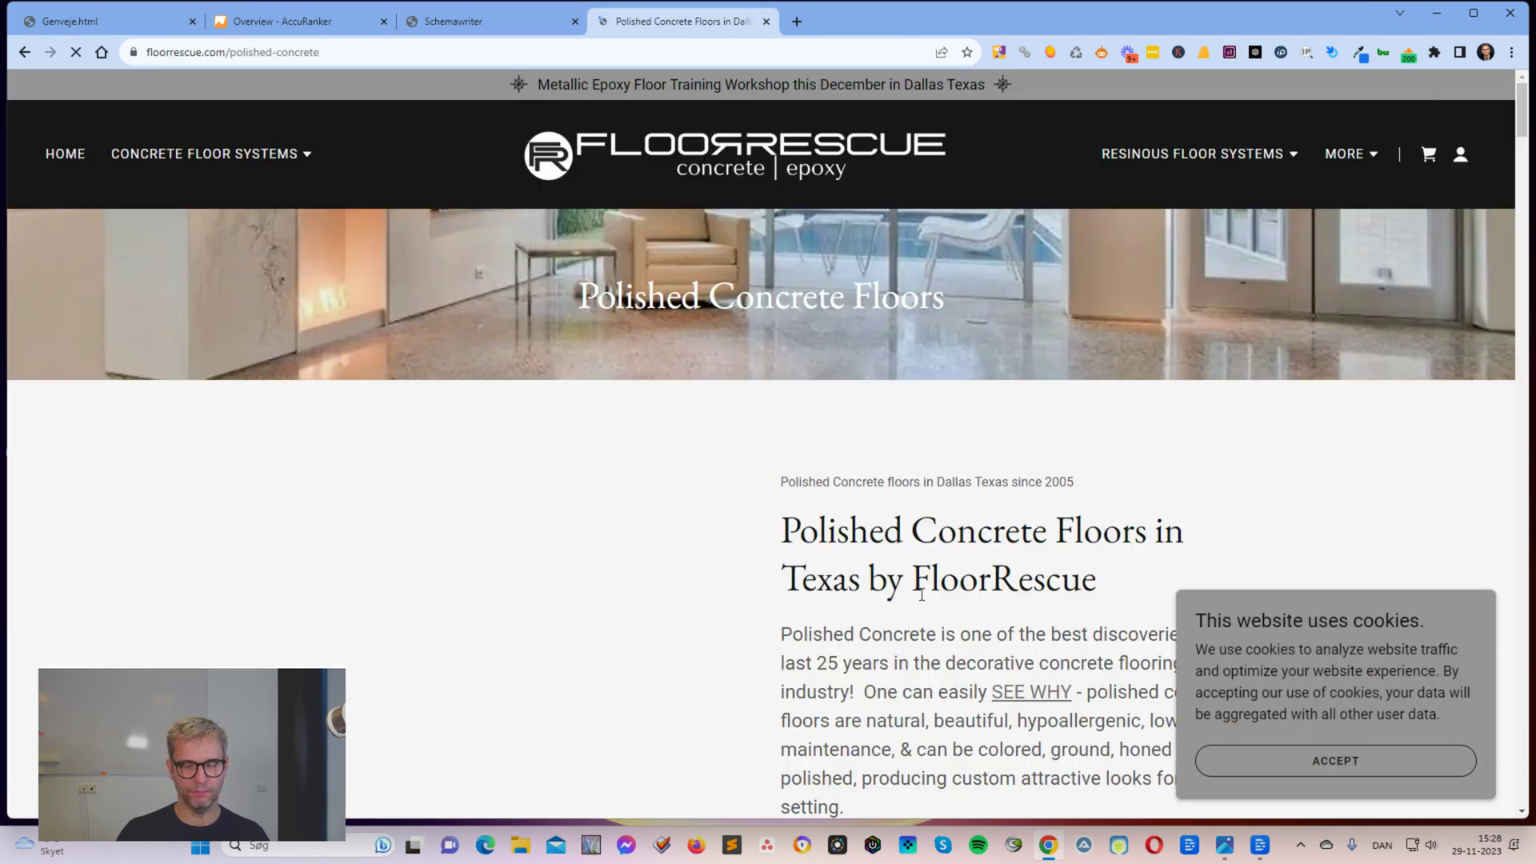
click(1359, 762)
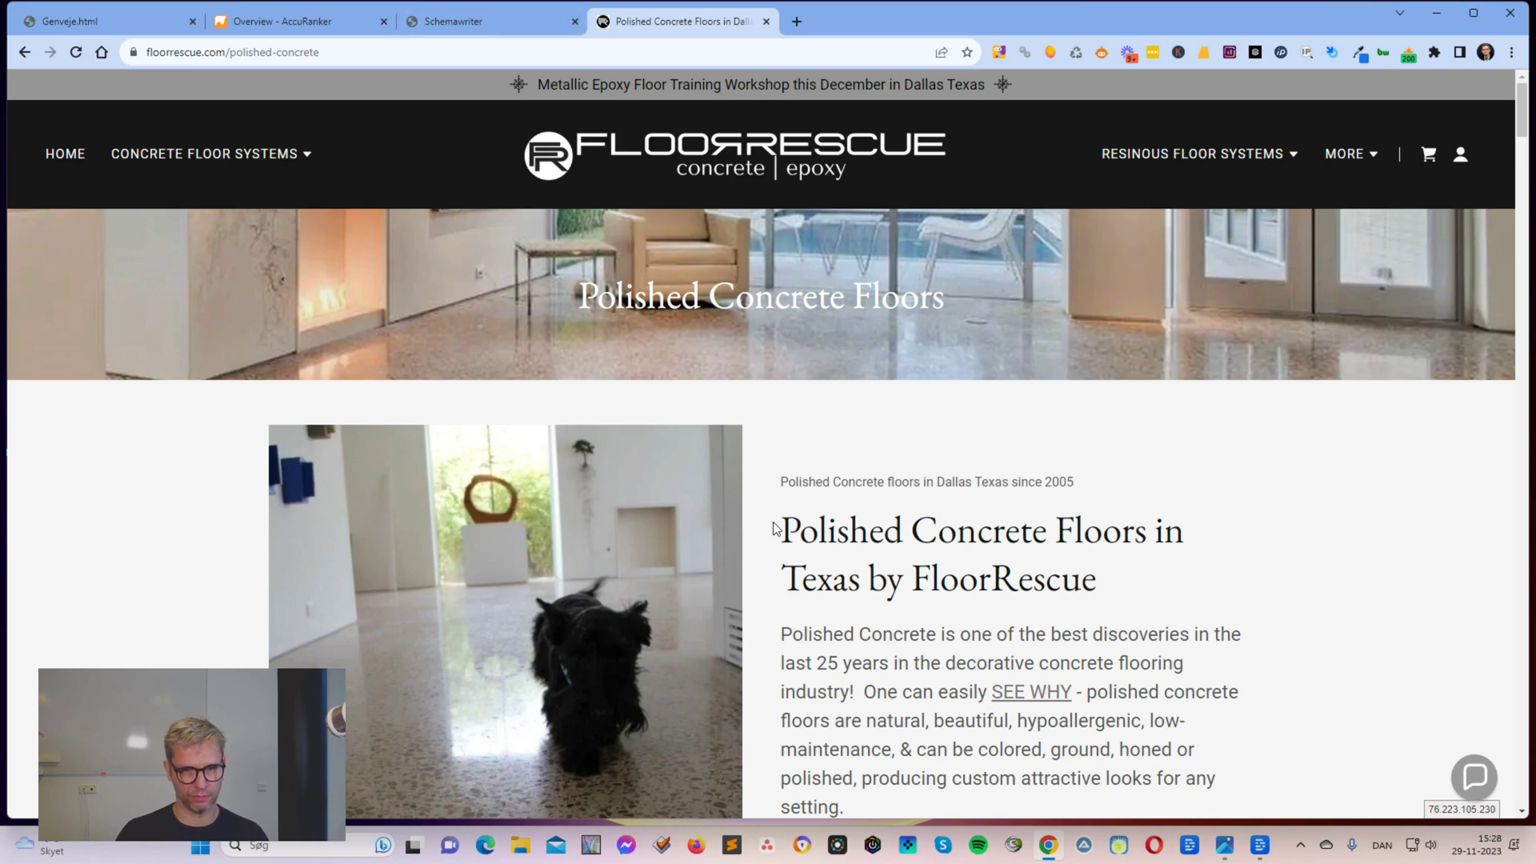
drag(781, 580, 848, 580)
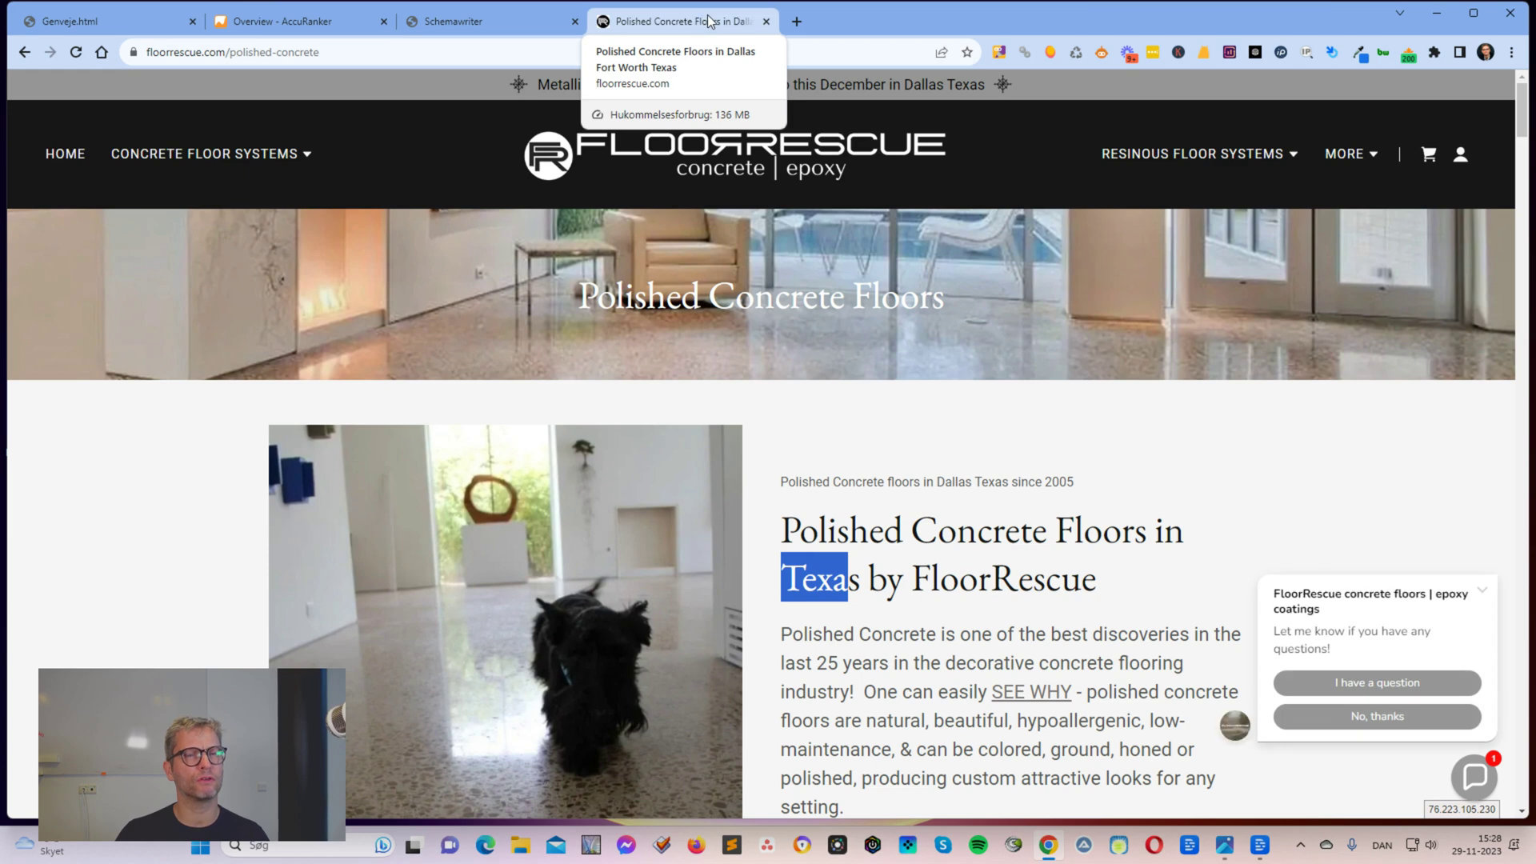
drag(827, 532, 831, 540)
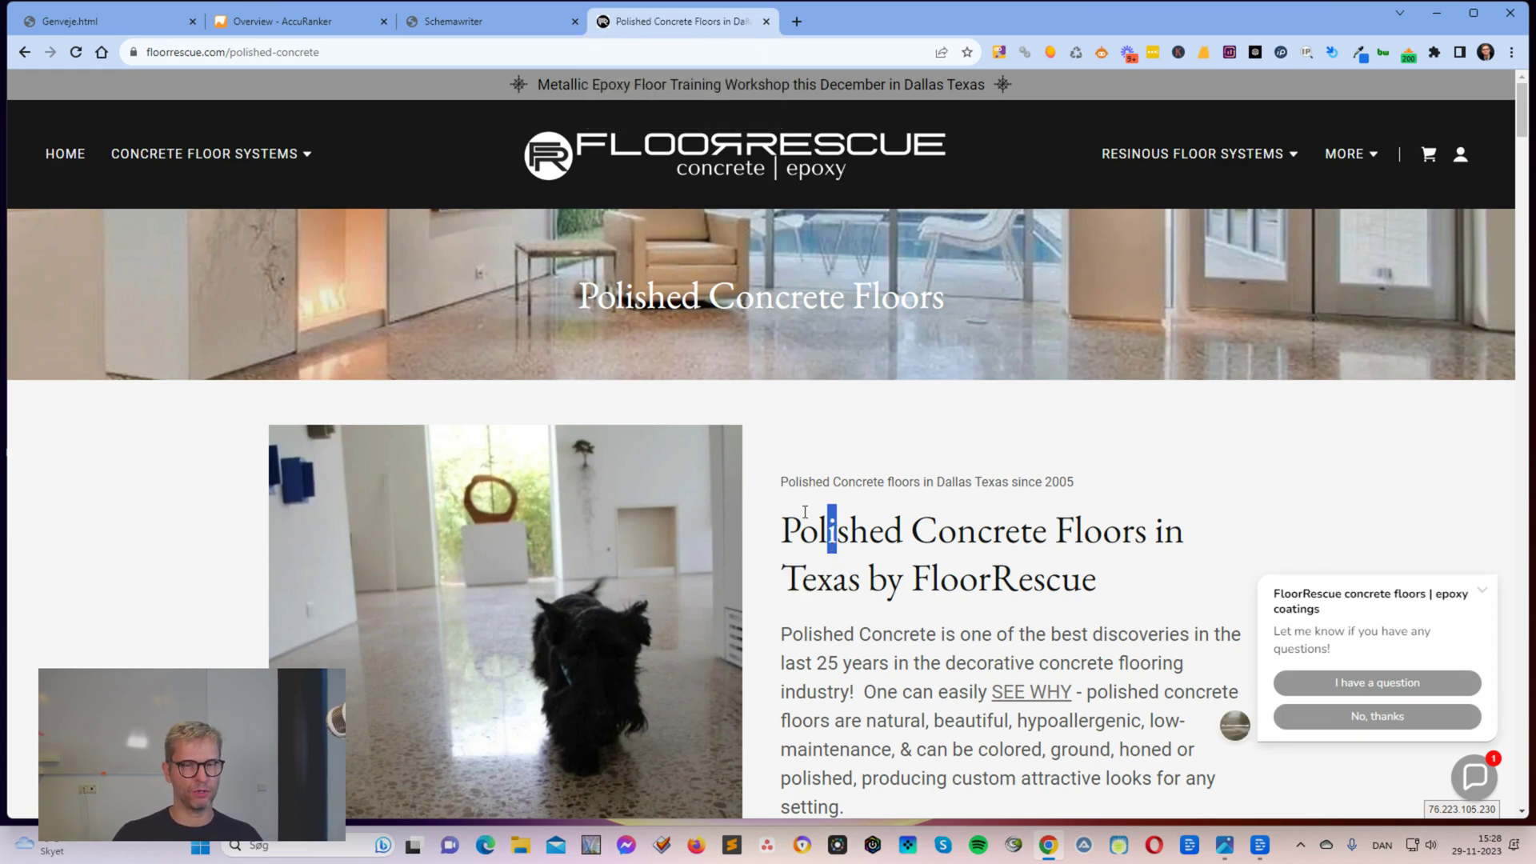
click(799, 583)
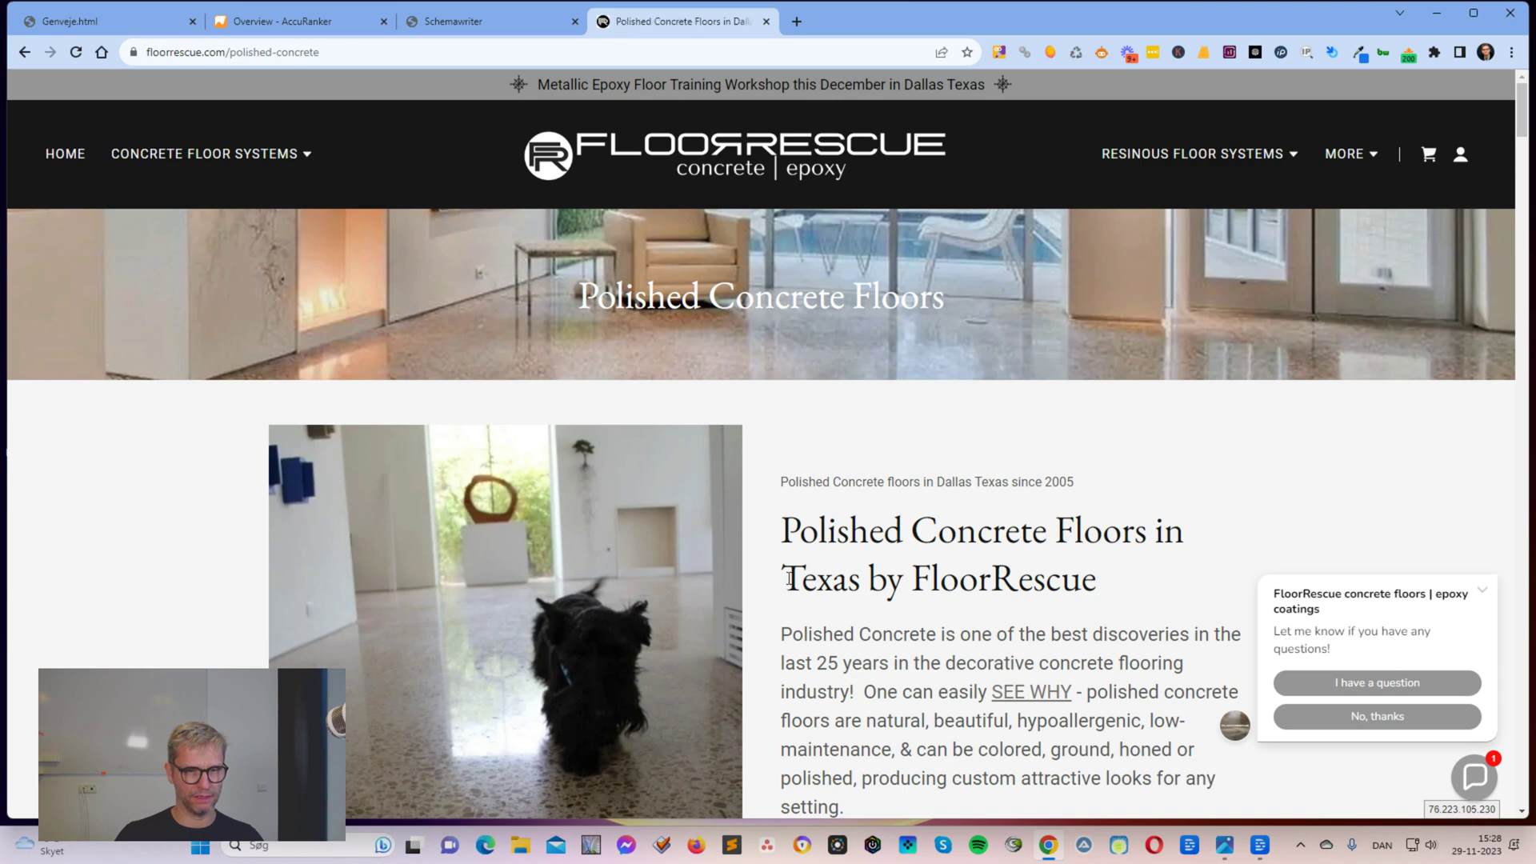
drag(790, 577, 993, 580)
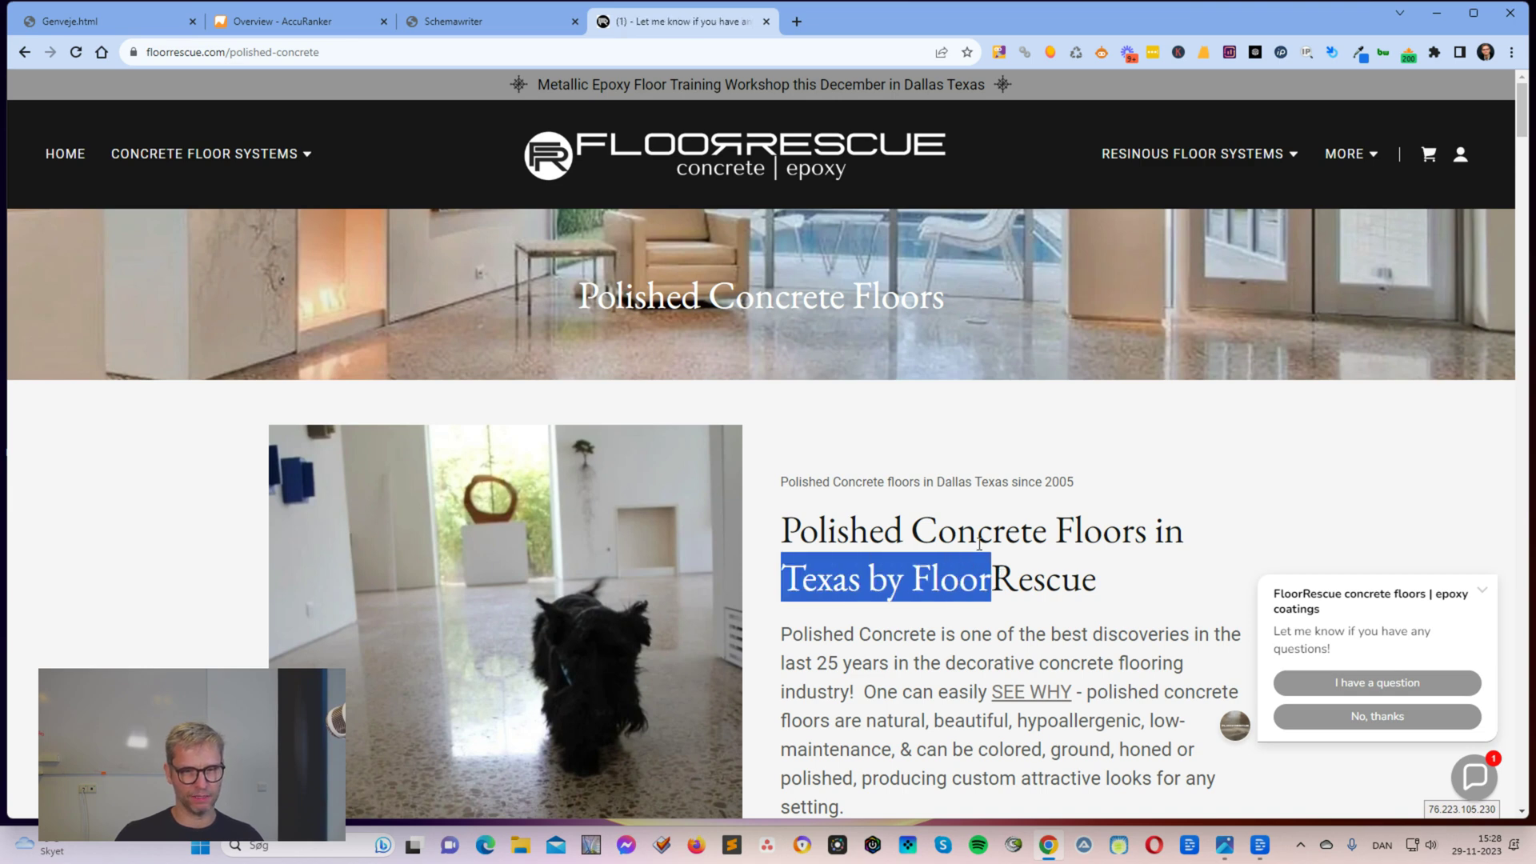
click(981, 535)
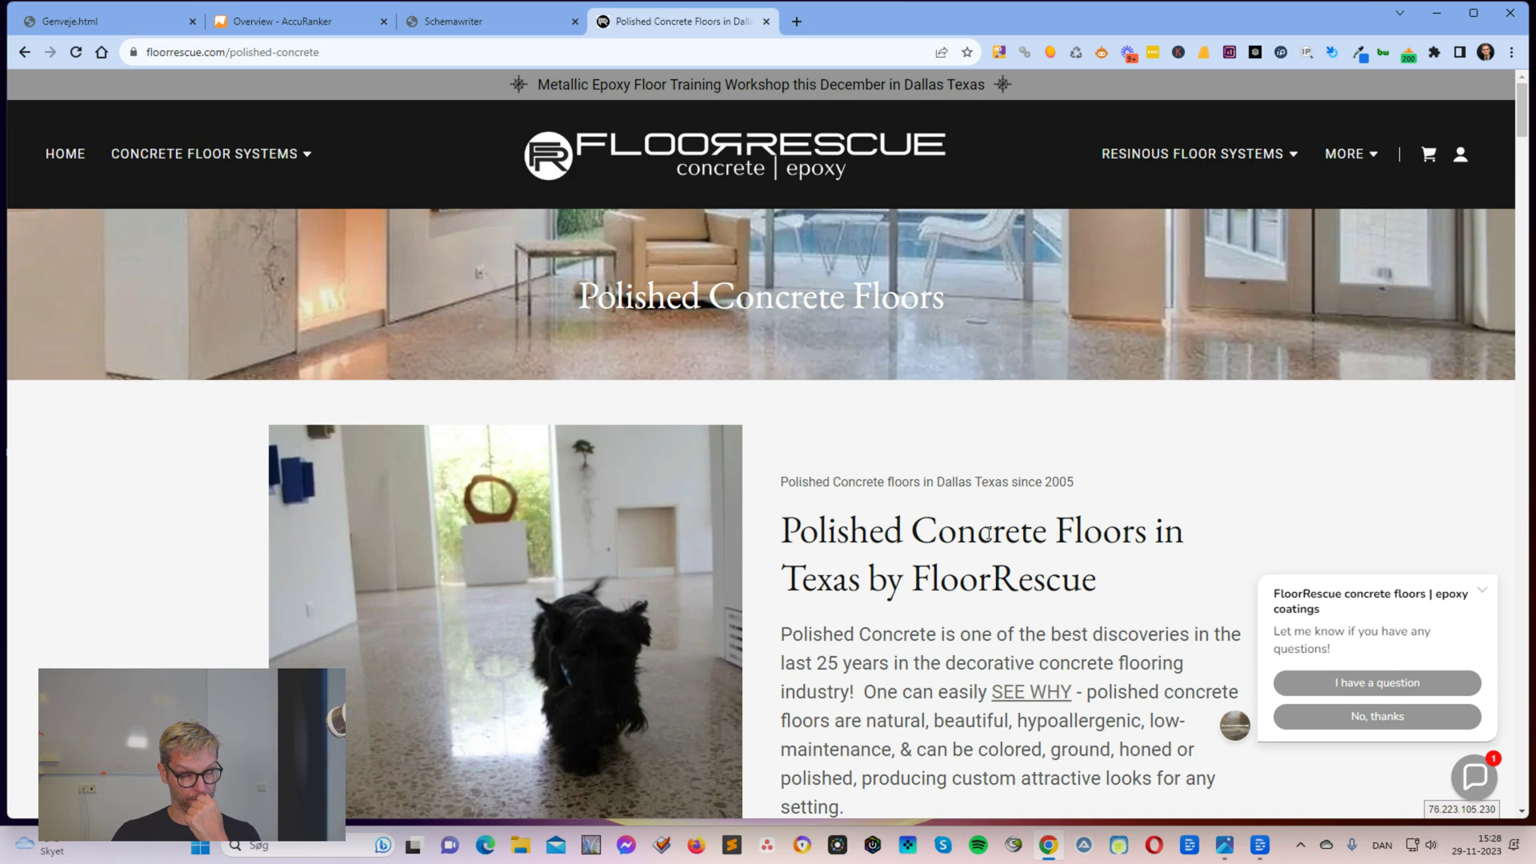
drag(945, 481, 954, 506)
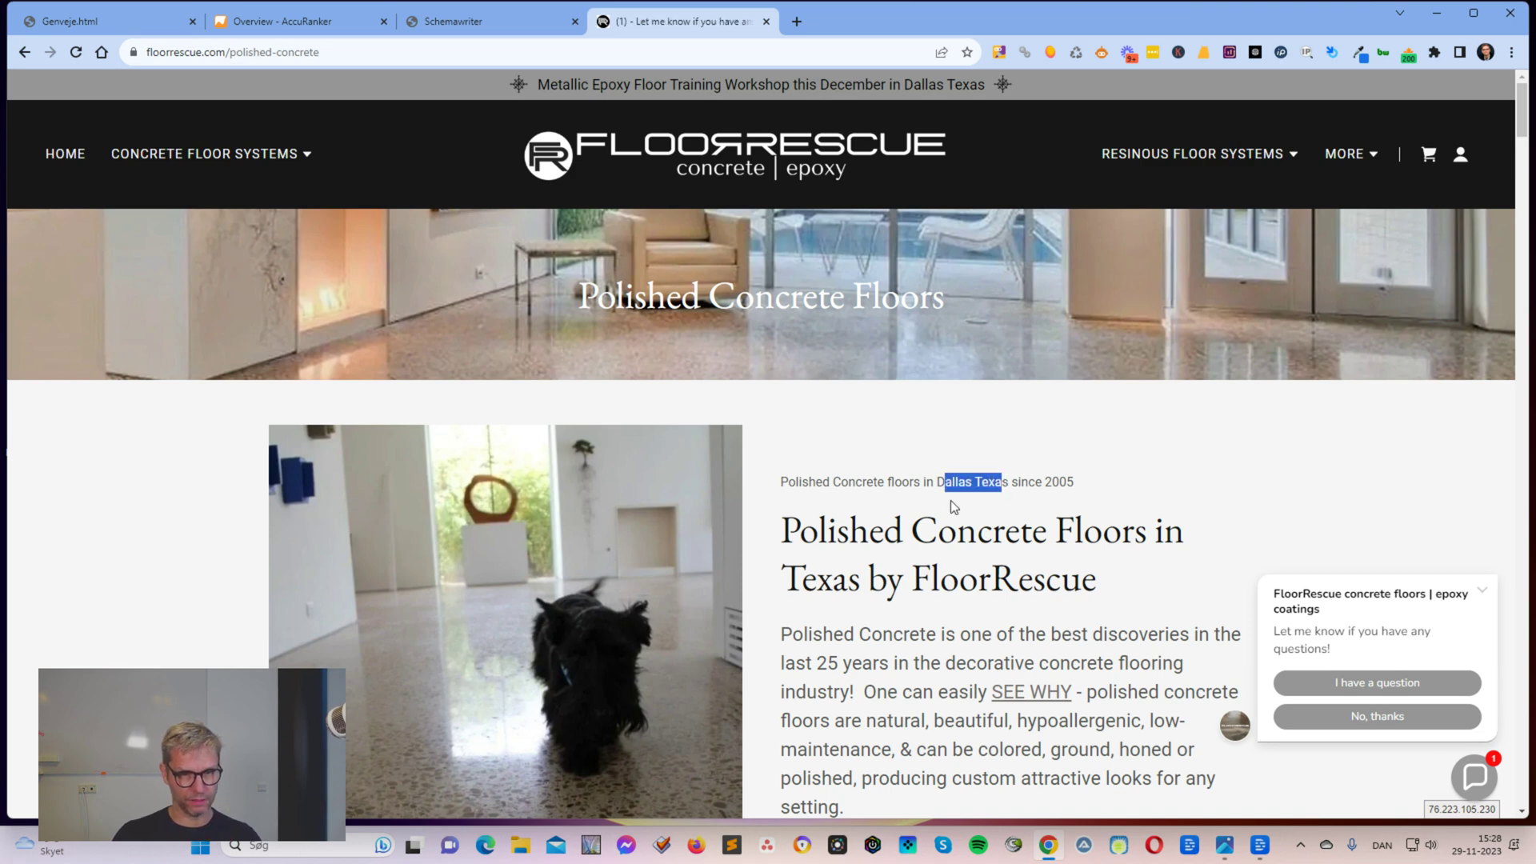
click(408, 53)
key(ctrl+c)
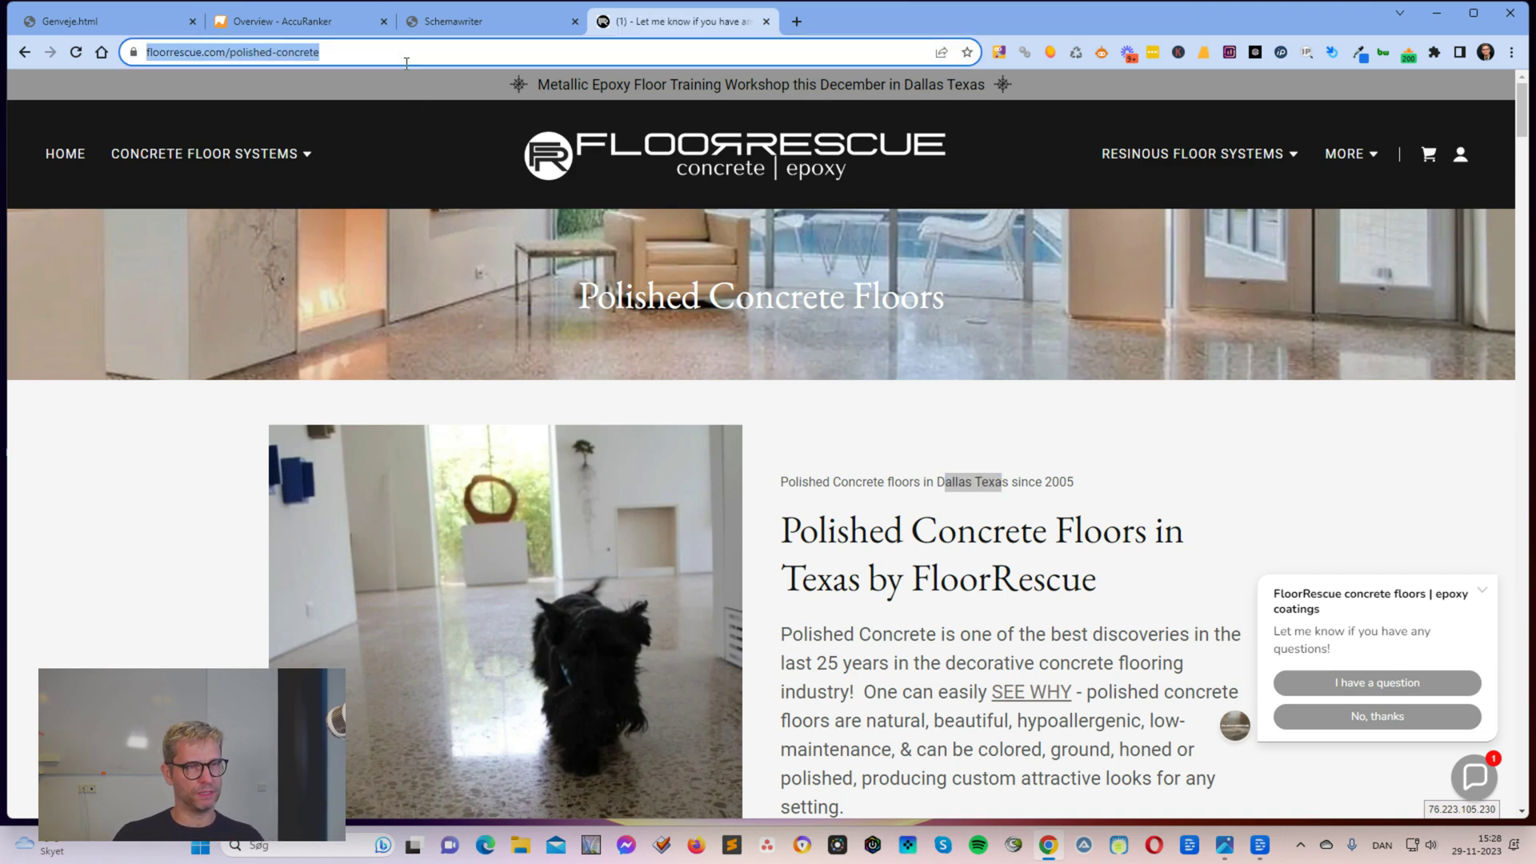
Start a new schema and paste the polished-concrete page URL as the target.
click(460, 24)
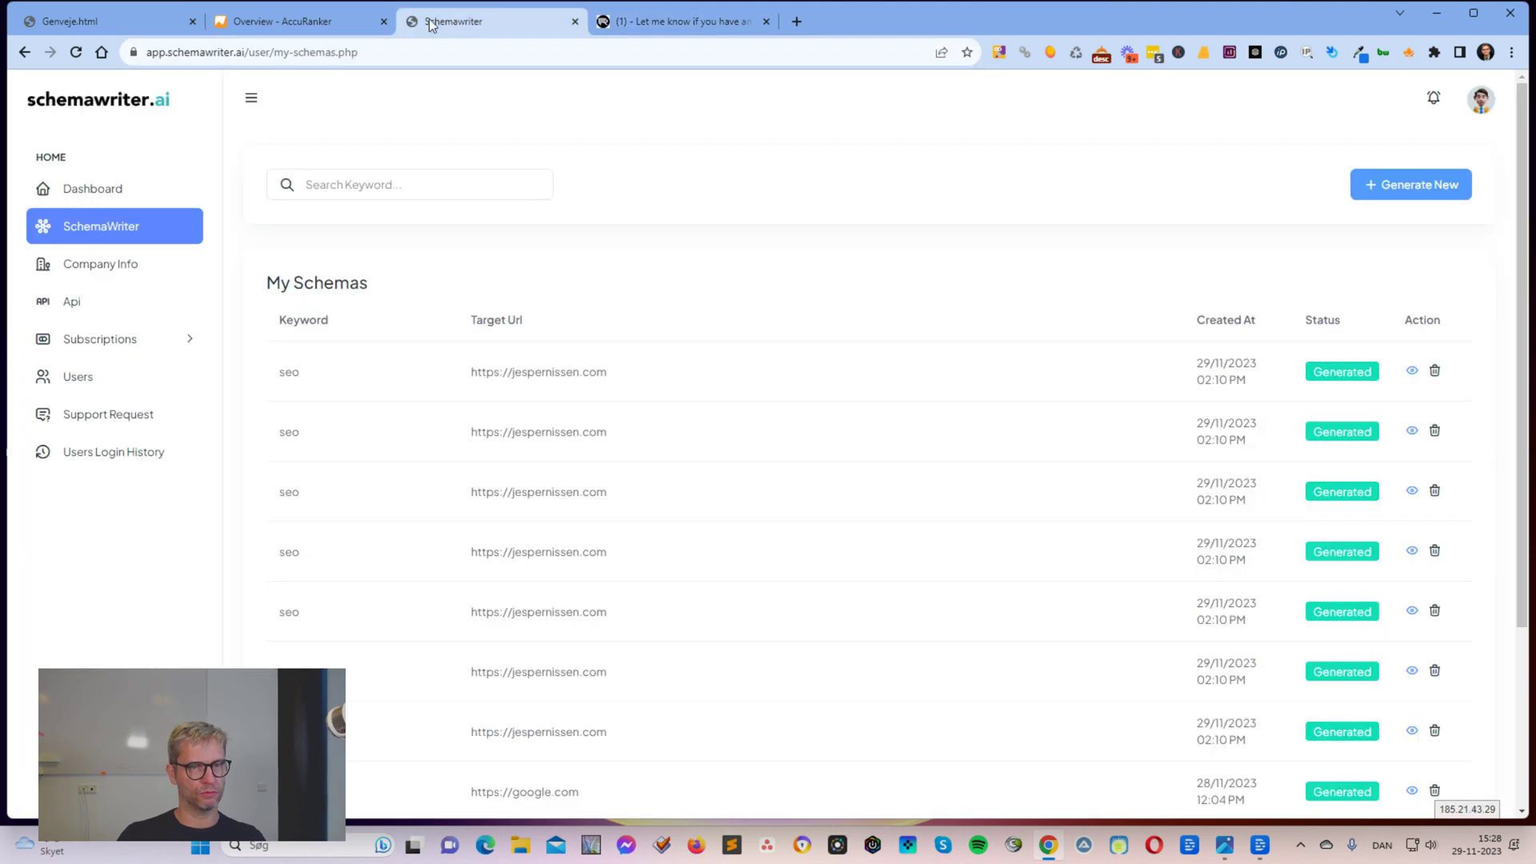
click(1401, 184)
click(650, 430)
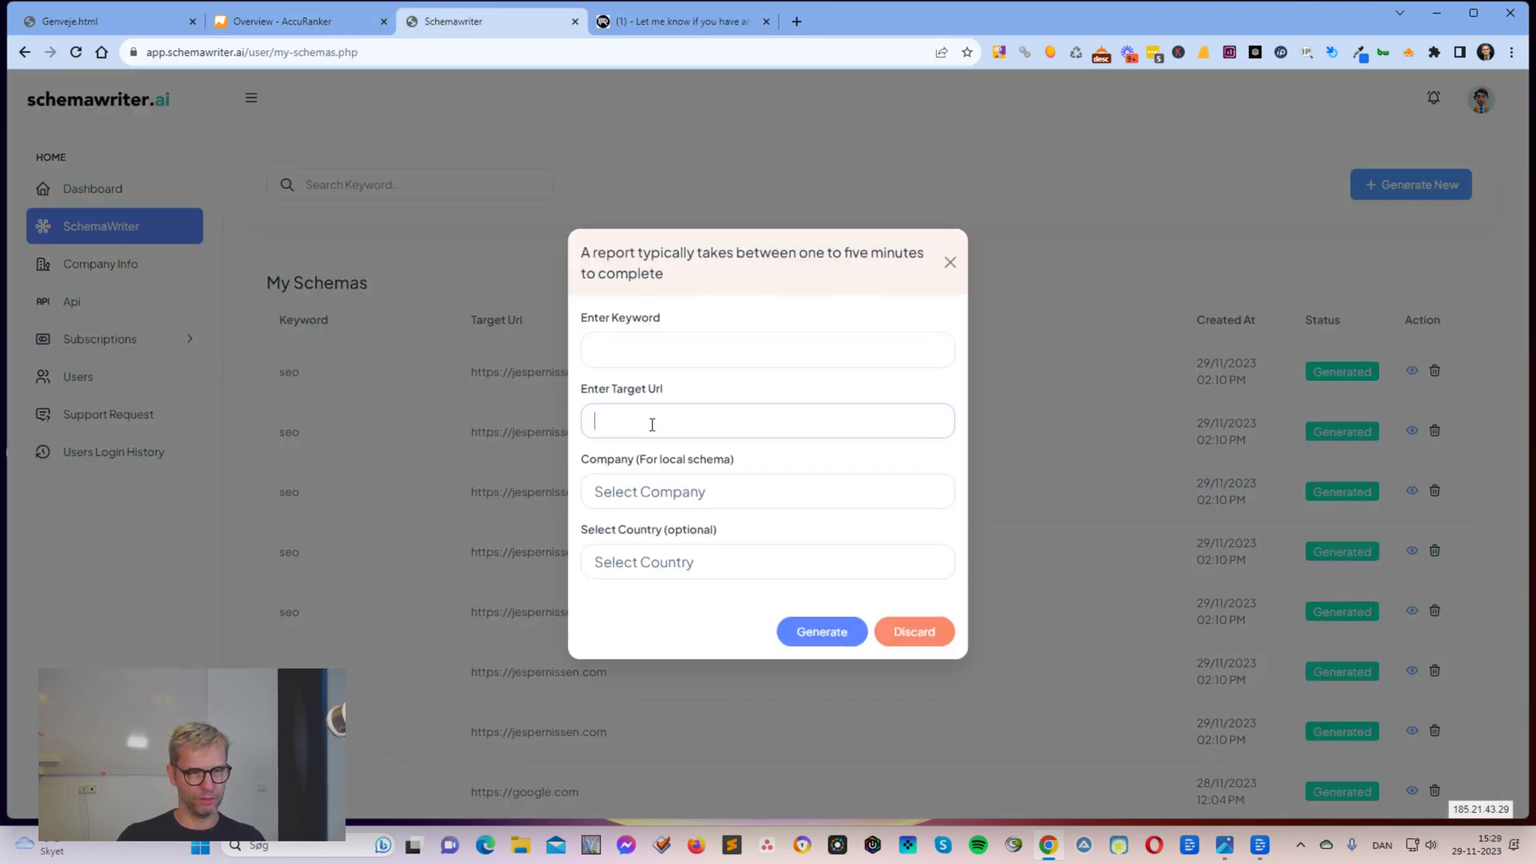
key(ctrl+v)
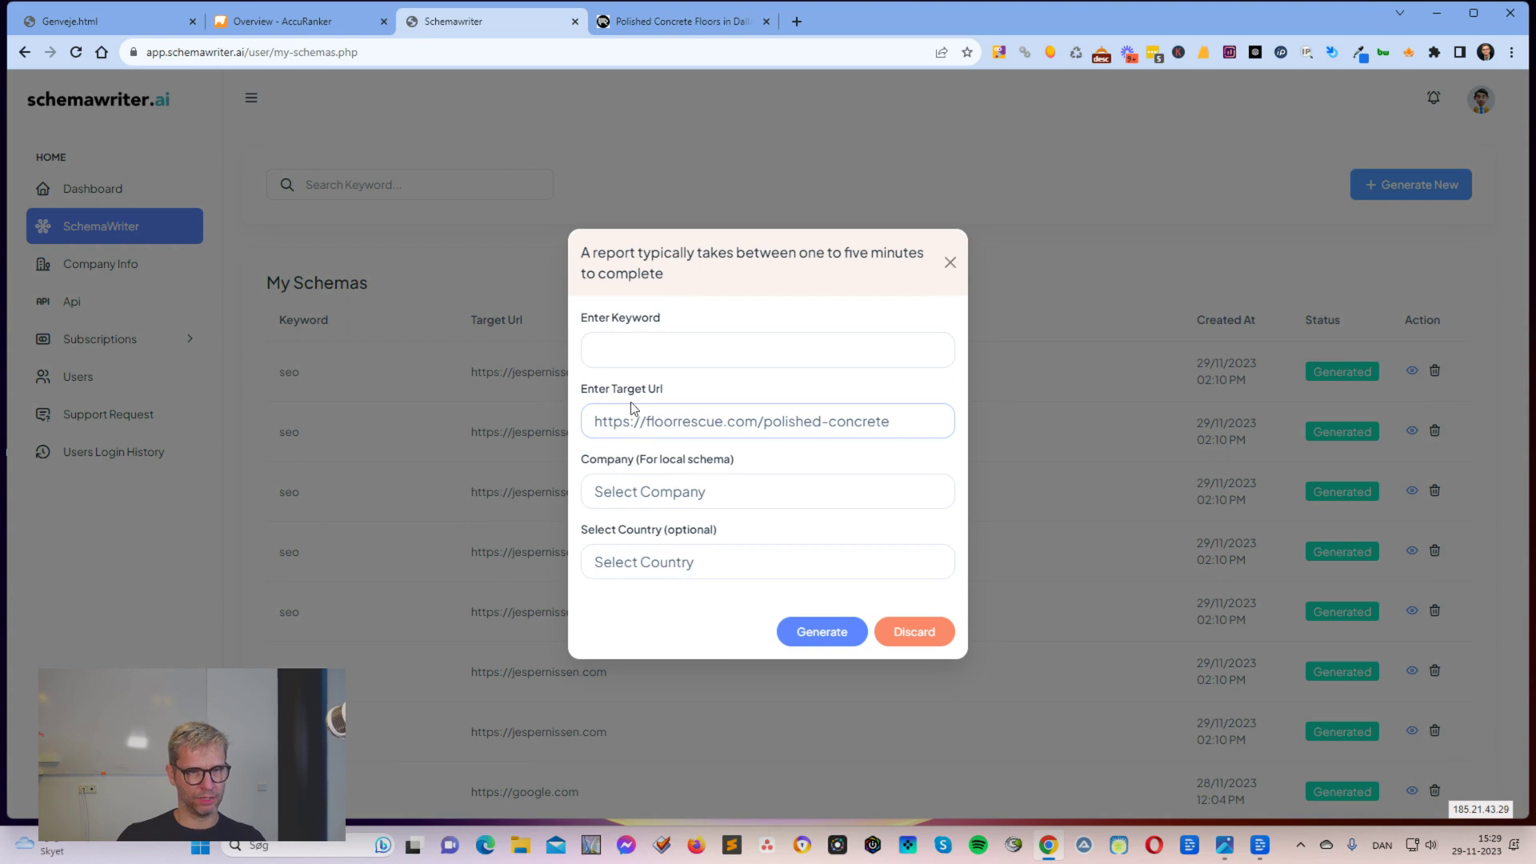
Set the keyword to 'Polished Concrete Floors Texas' from the copied page heading.
click(679, 23)
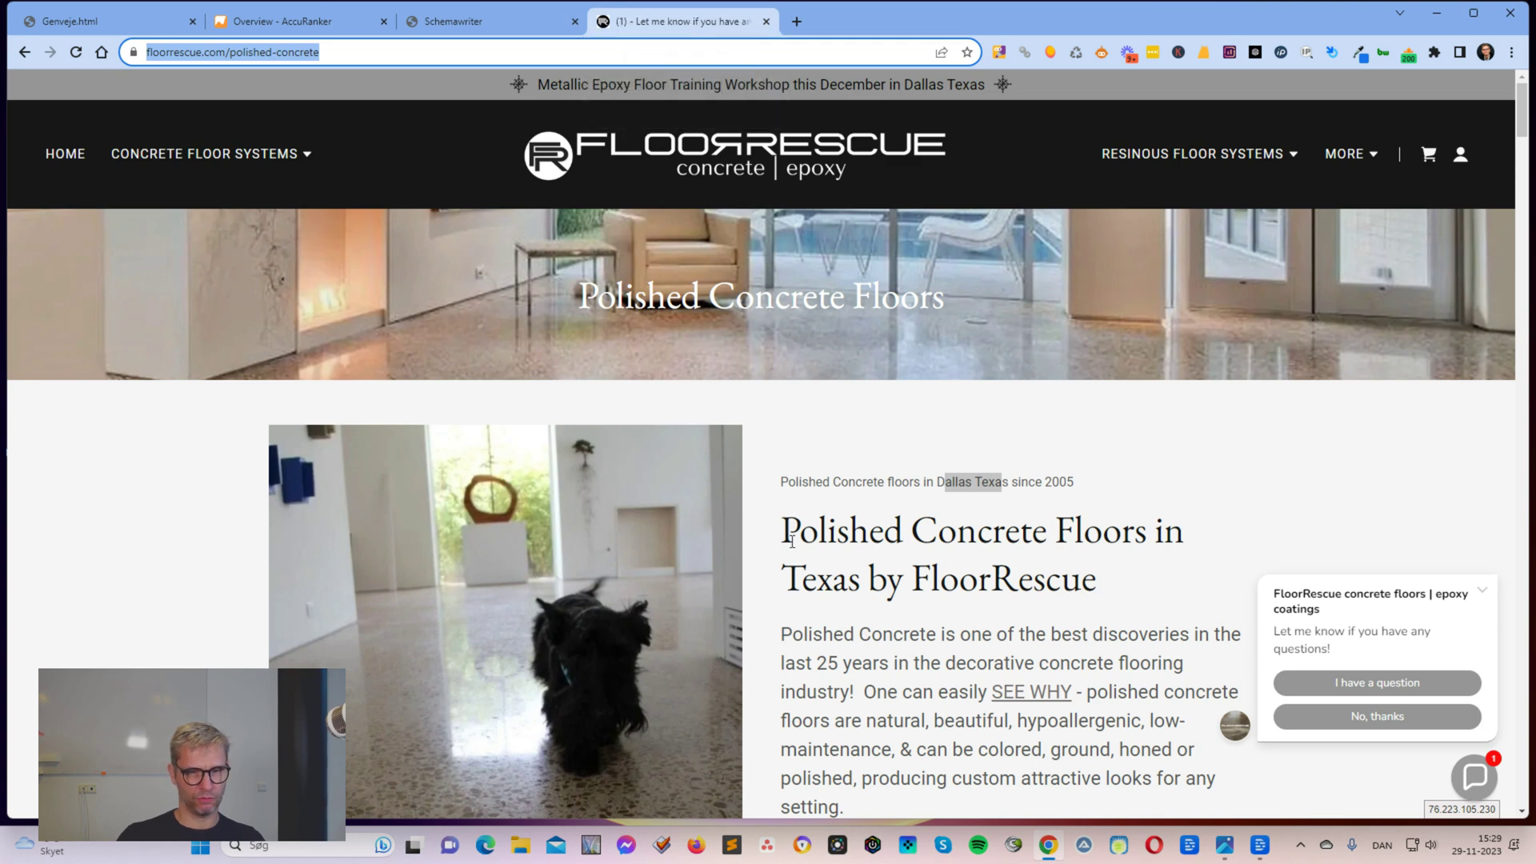
drag(792, 542, 859, 580)
right_click(848, 569)
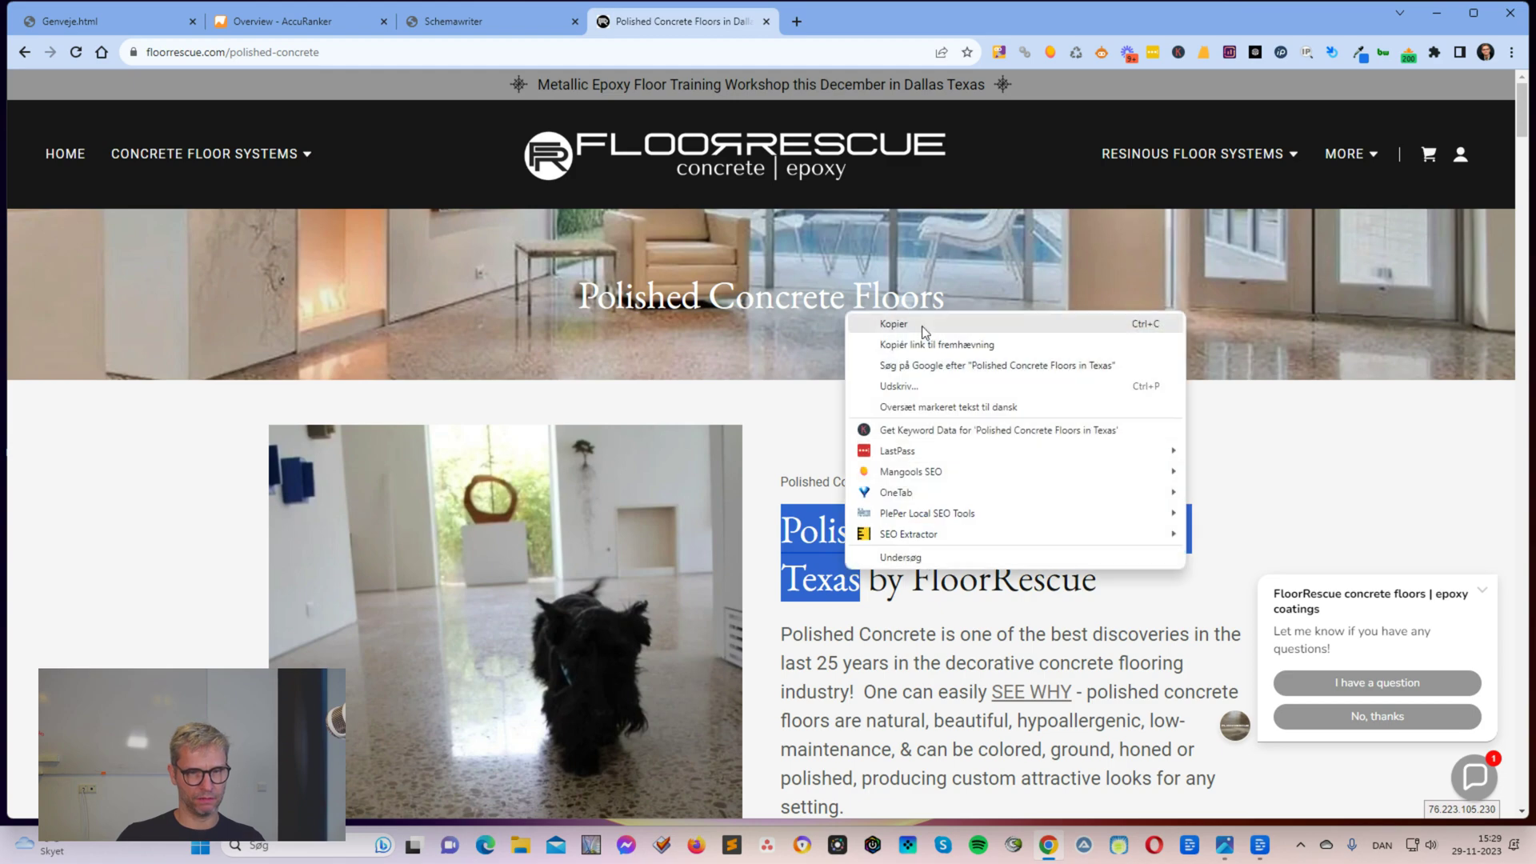
click(893, 323)
click(480, 24)
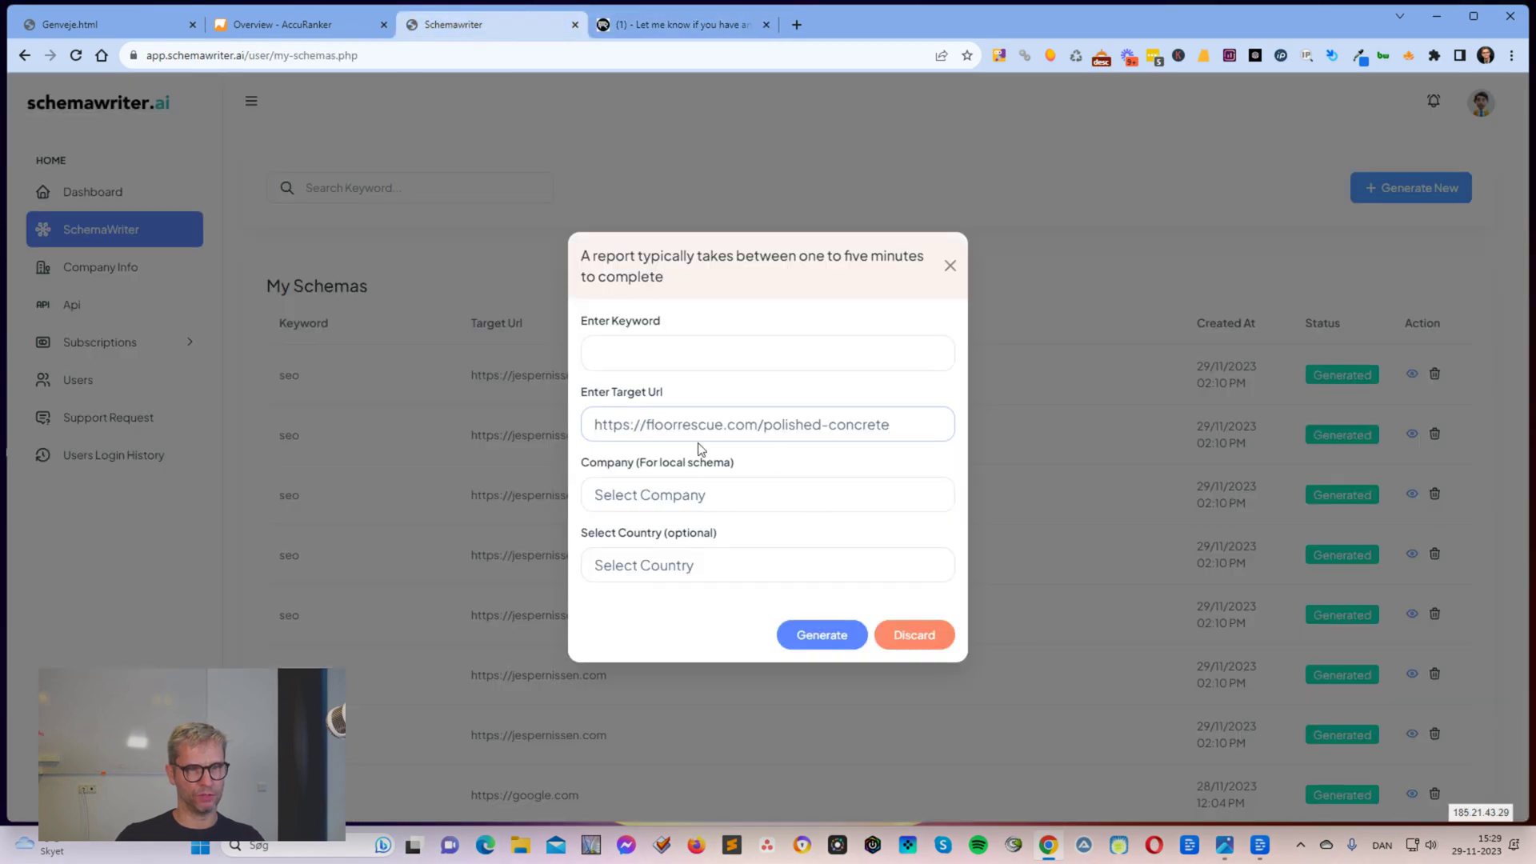
click(685, 358)
key(ctrl+v)
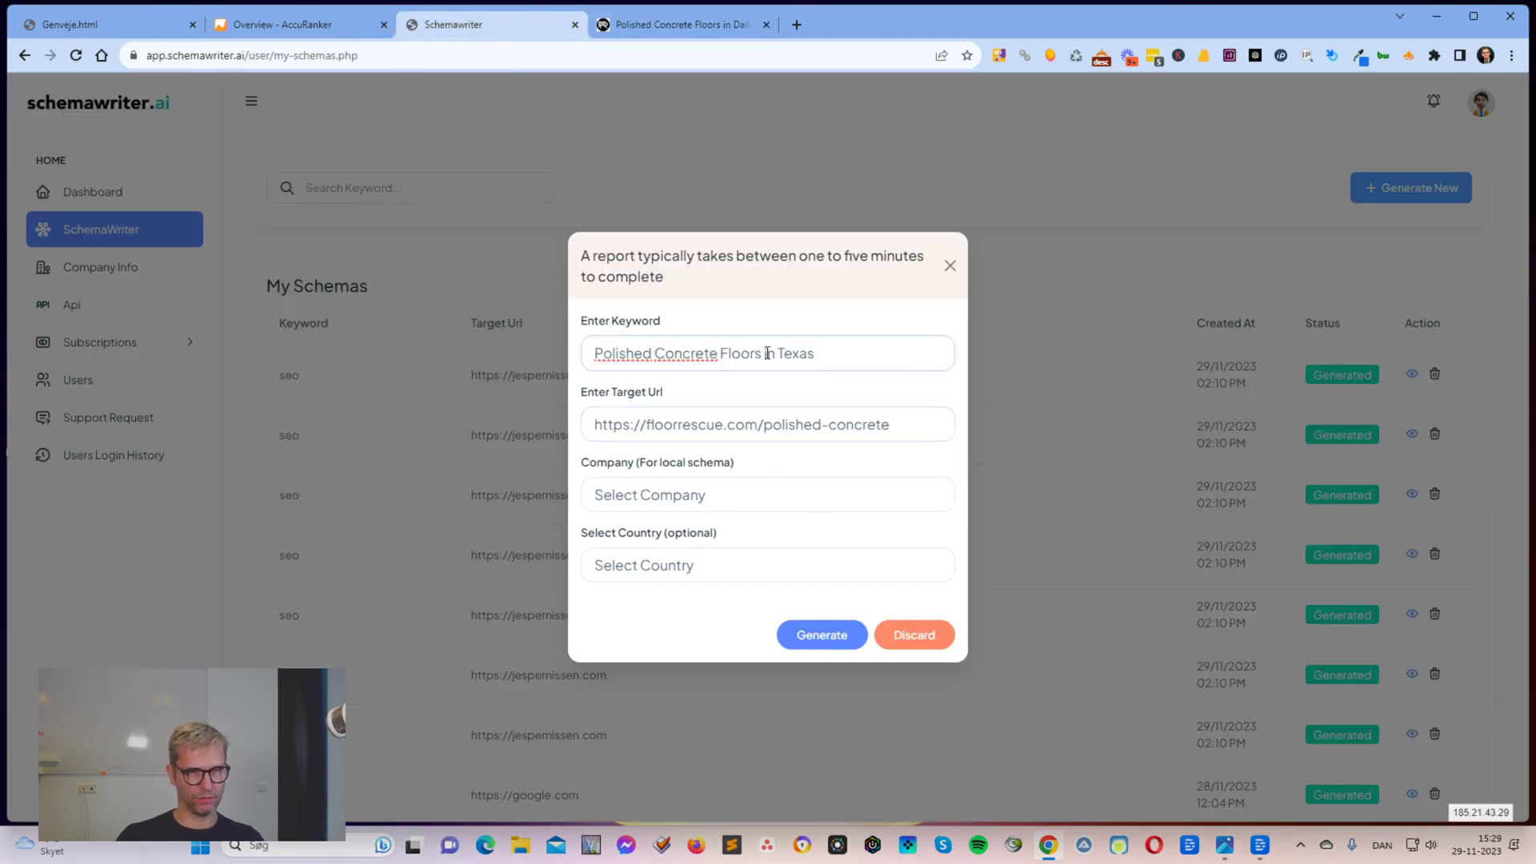
double_click(767, 353)
key(BackSpace)
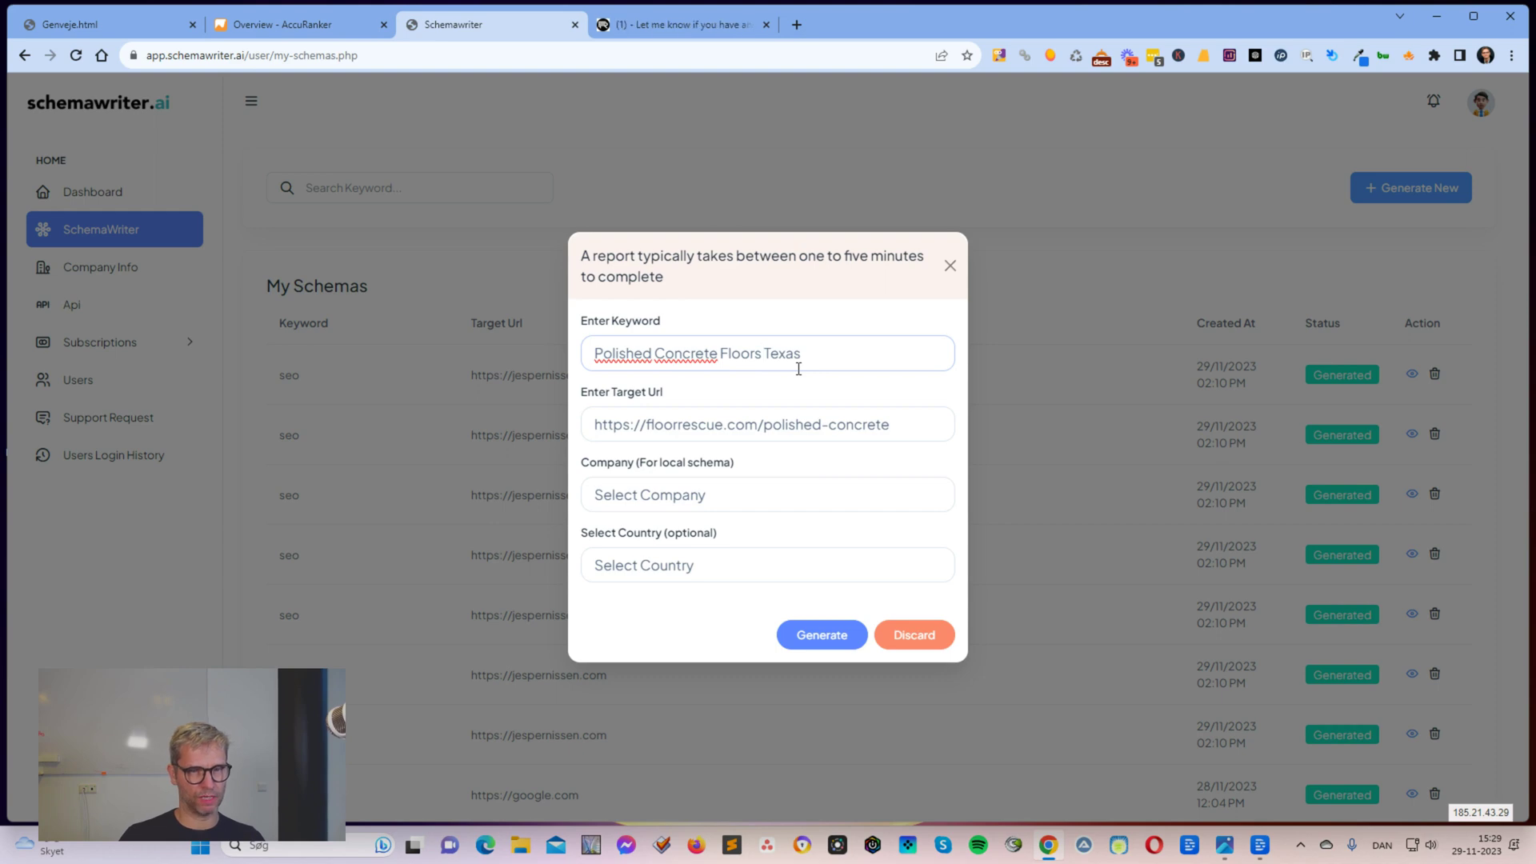
Choose United States as the country and generate the schema.
click(728, 563)
key(u)
key(Down)
key(Down)
key(Down)
key(Down)
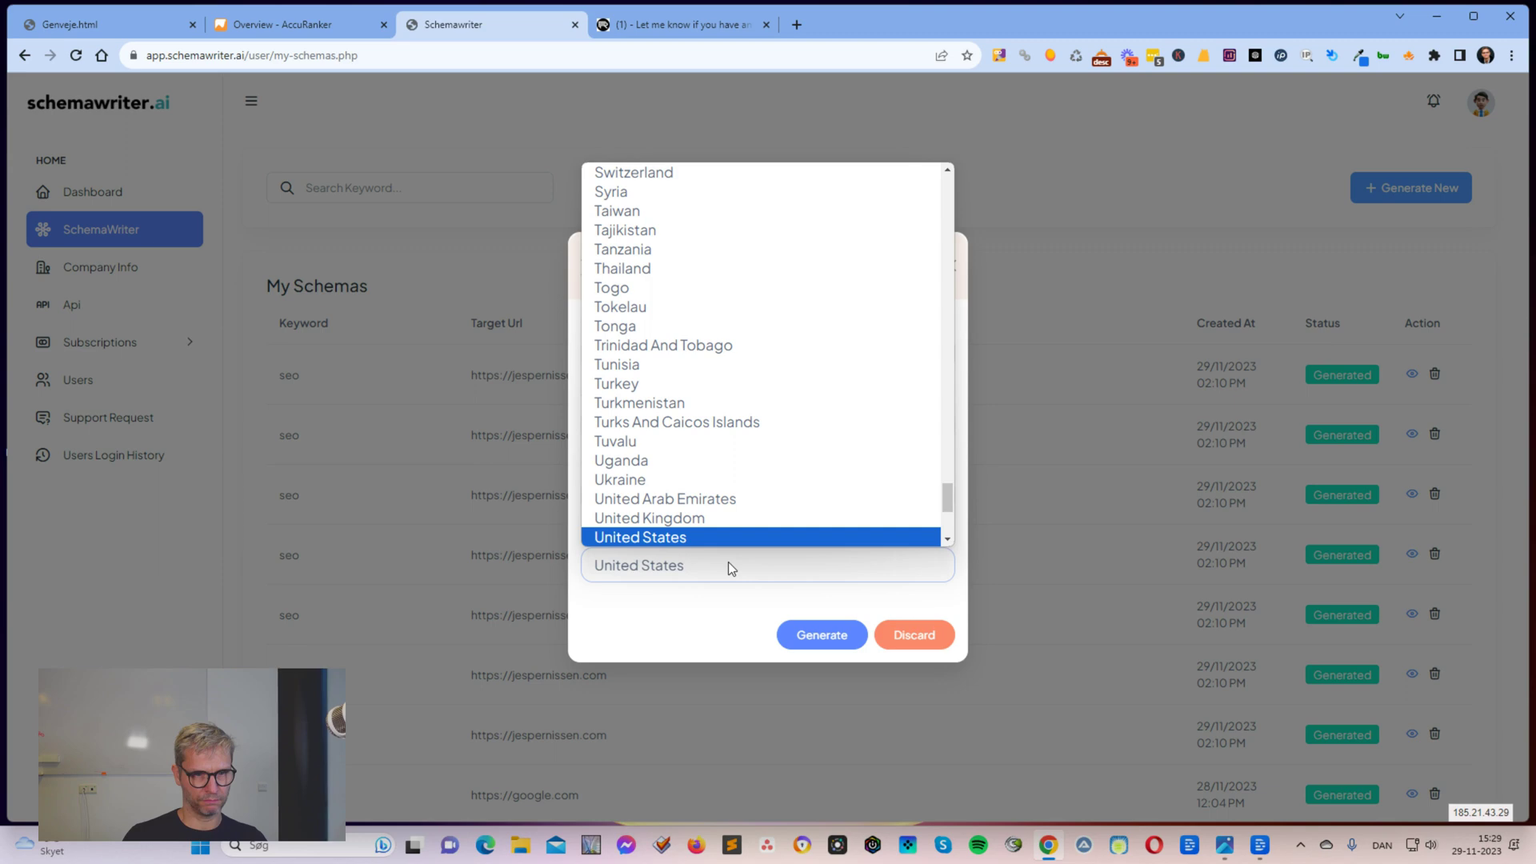
click(636, 537)
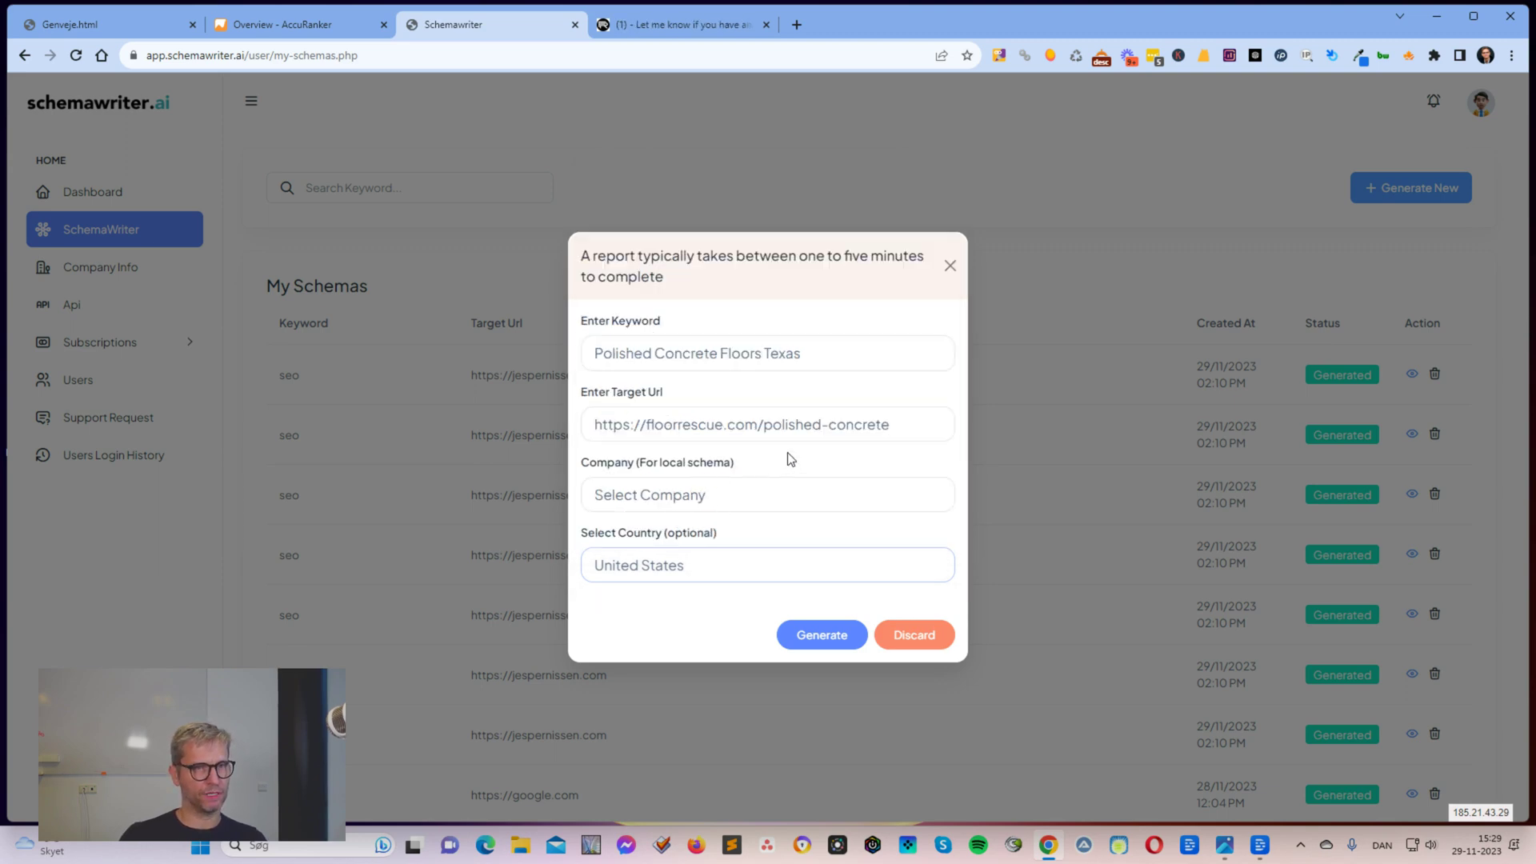
click(715, 25)
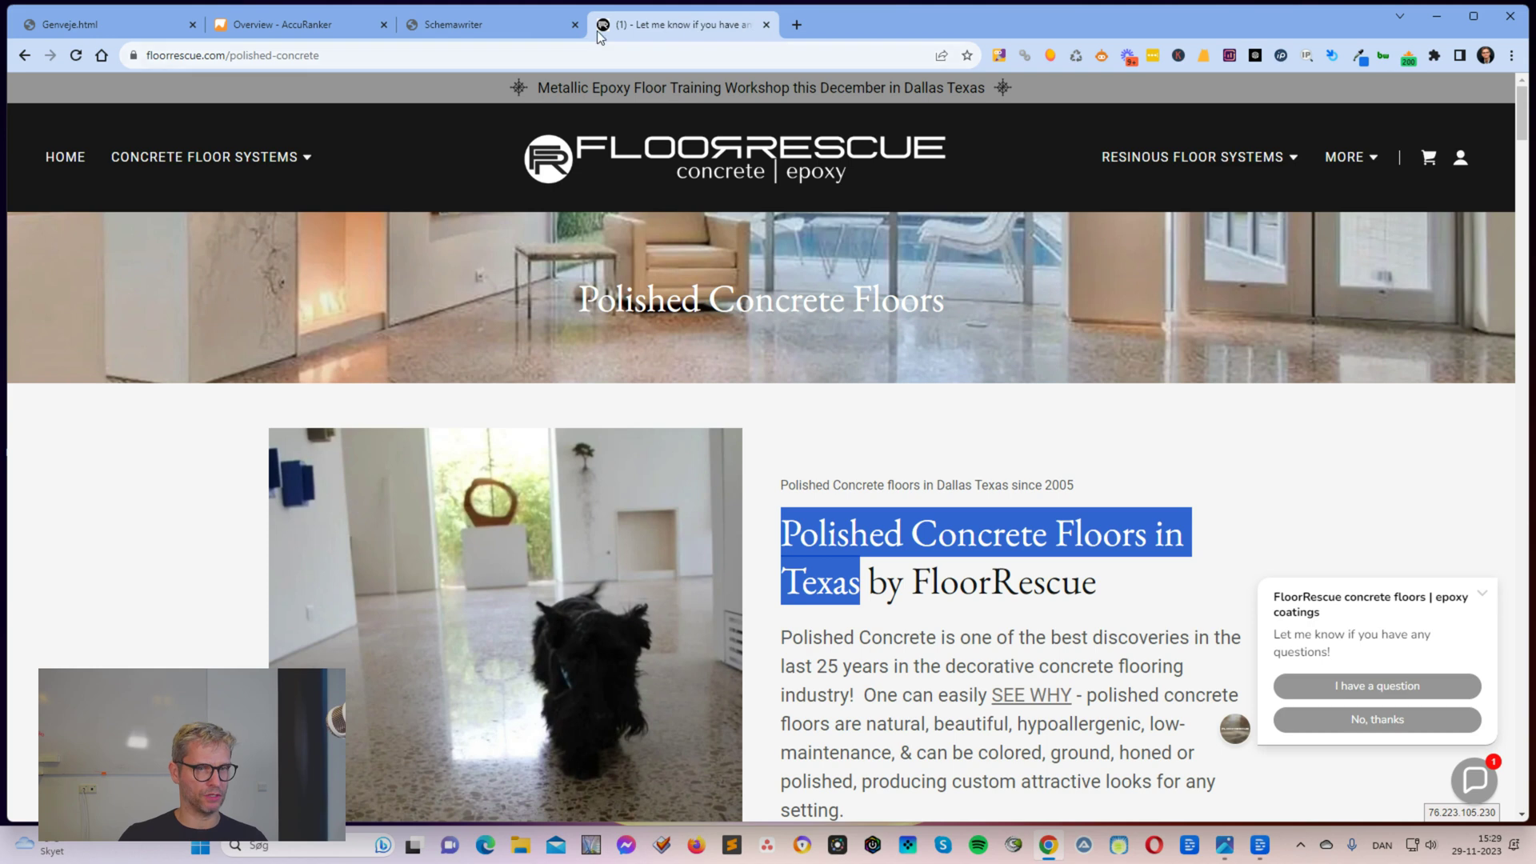
click(477, 23)
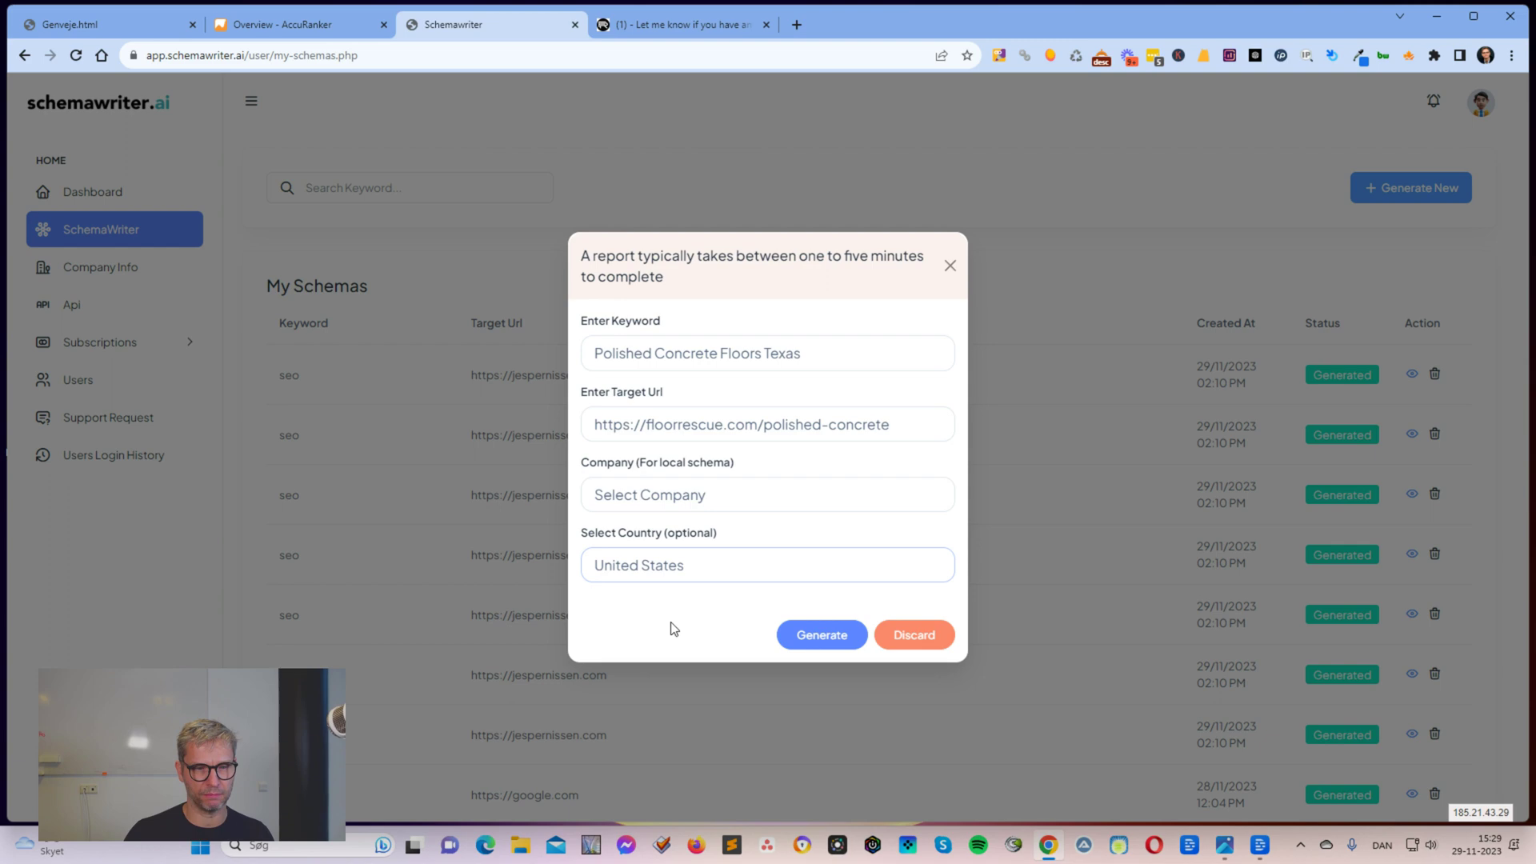
click(823, 637)
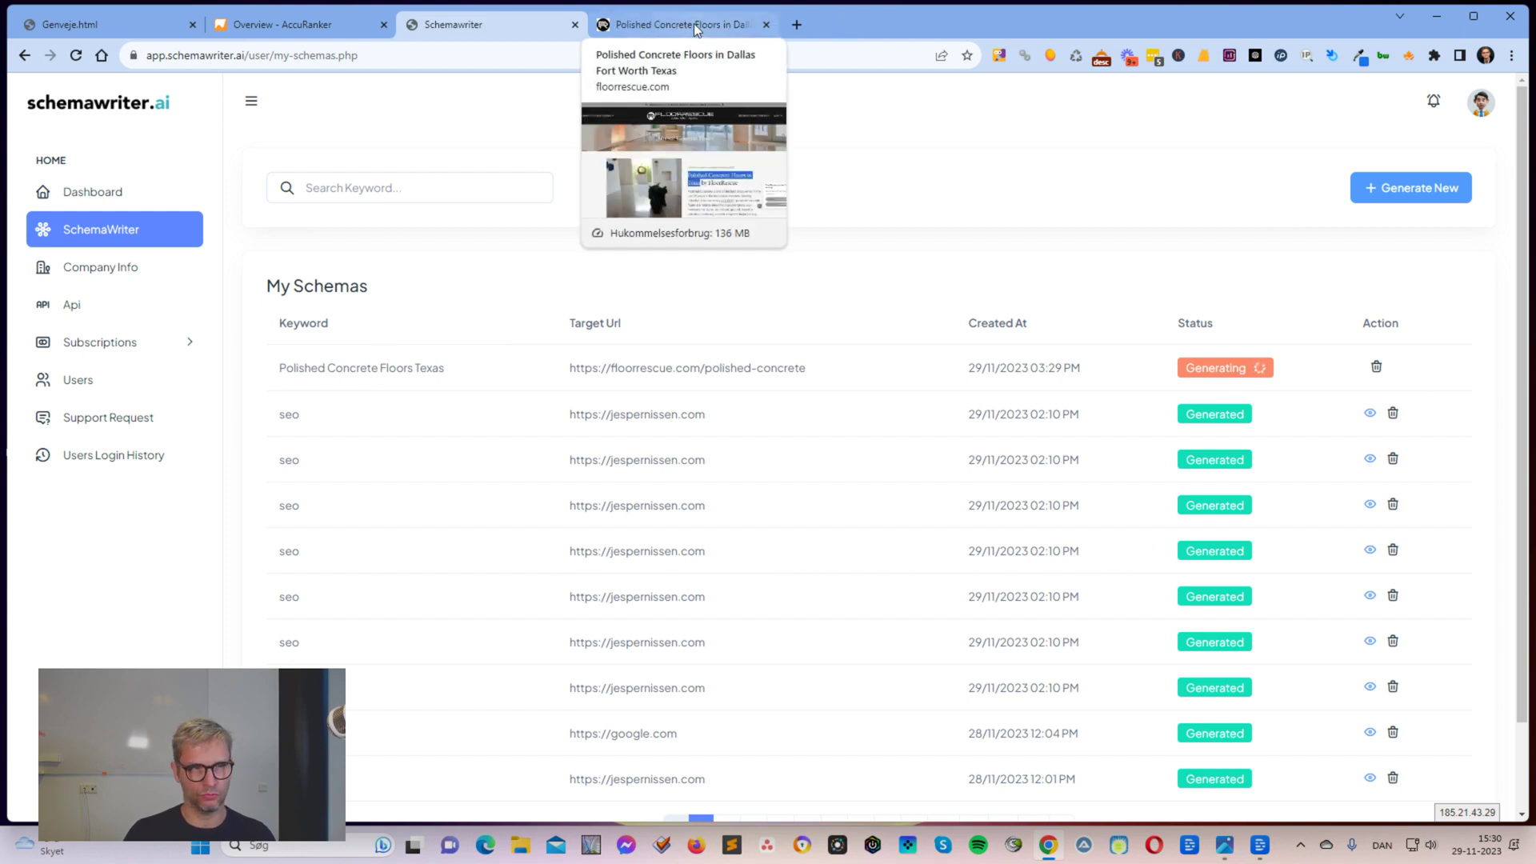
key(alt+Tab)
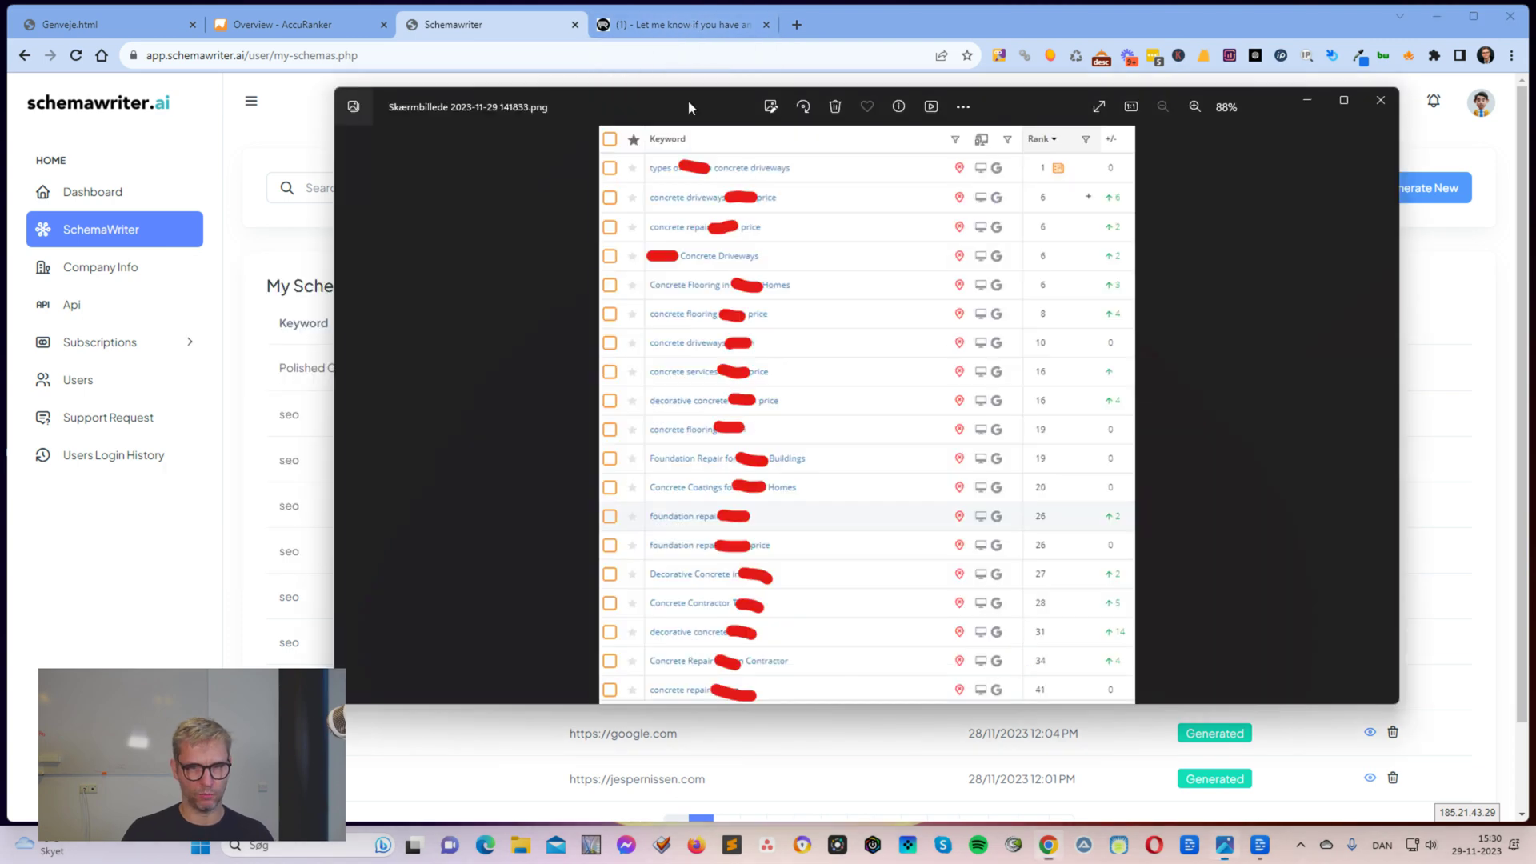
drag(1278, 90, 1083, 84)
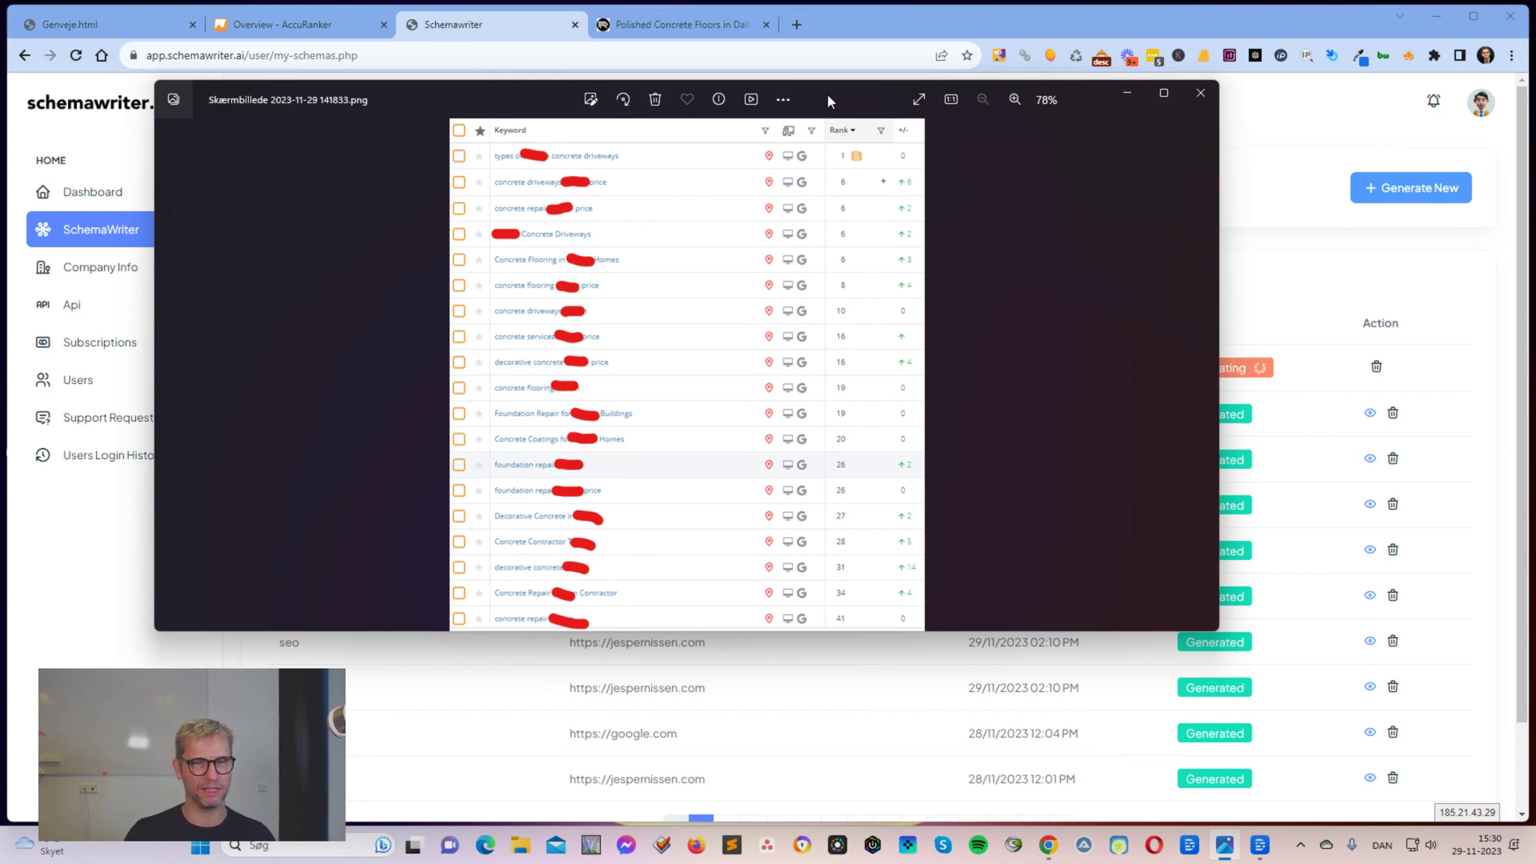
drag(827, 94, 698, 416)
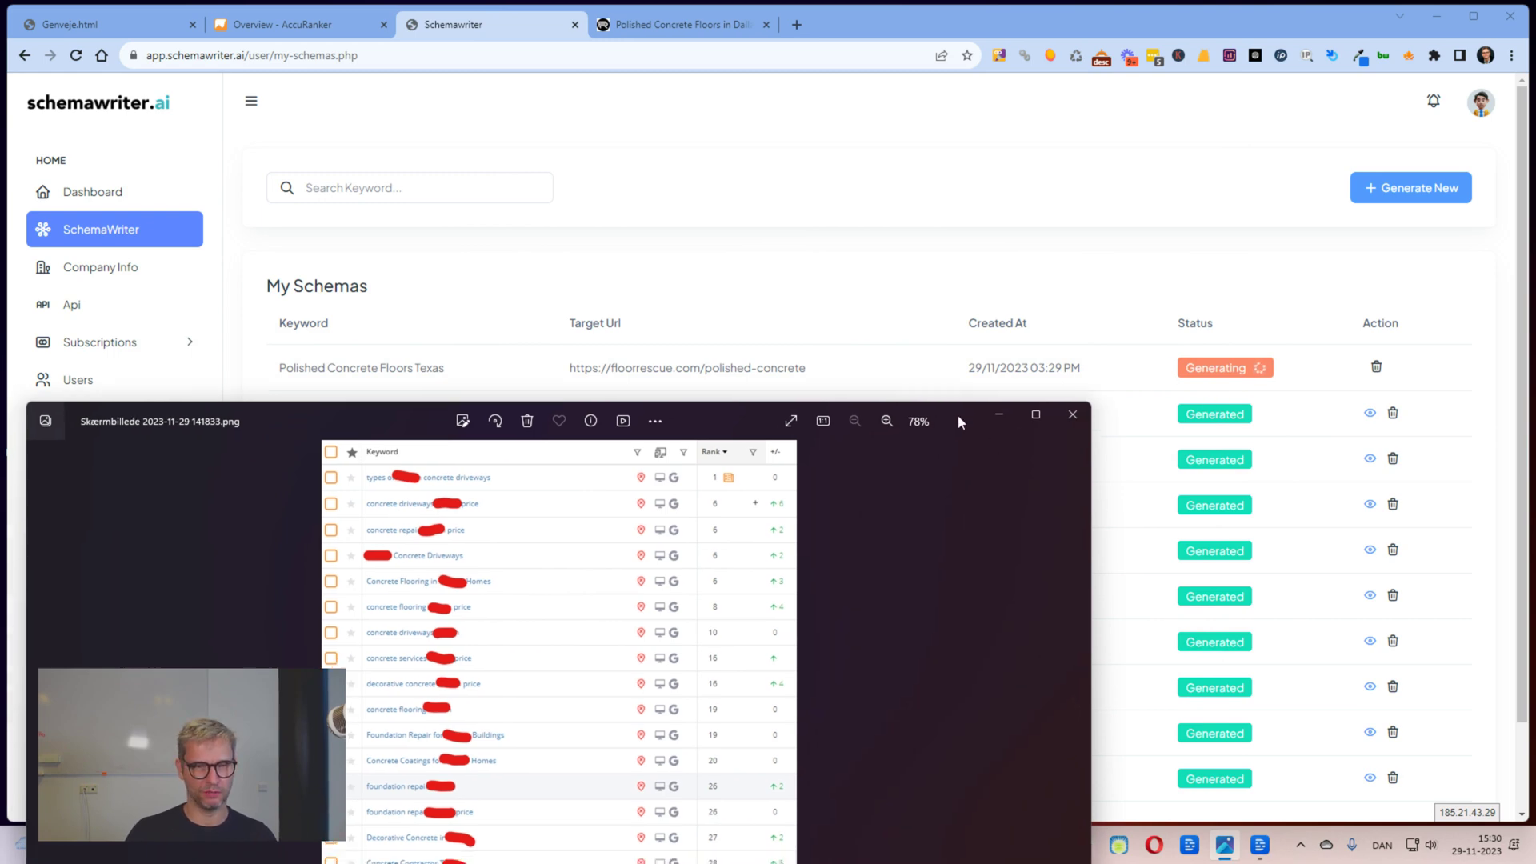
drag(946, 440, 1017, 265)
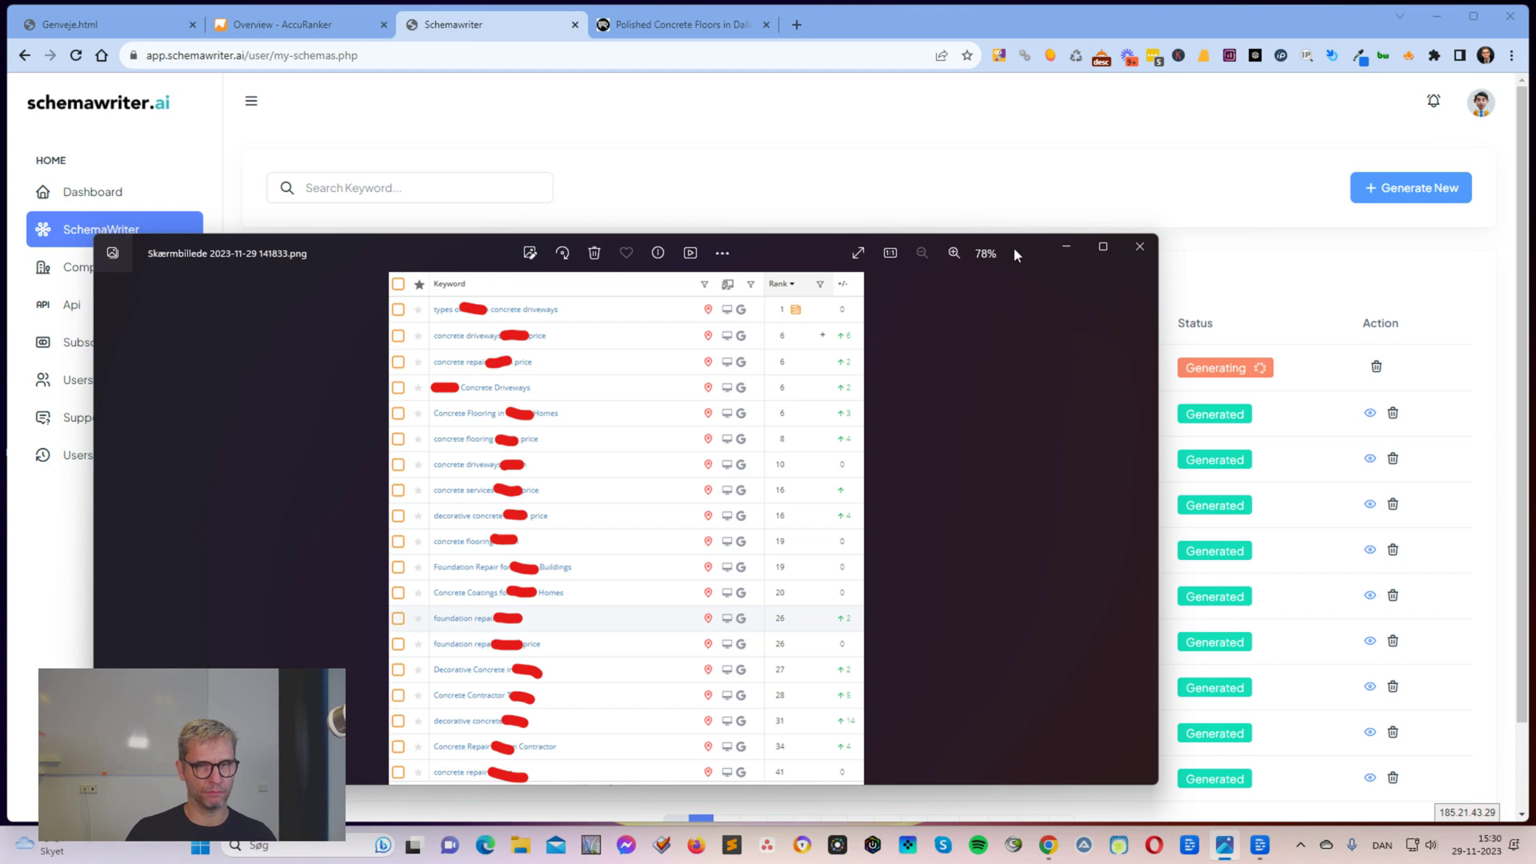
click(1067, 248)
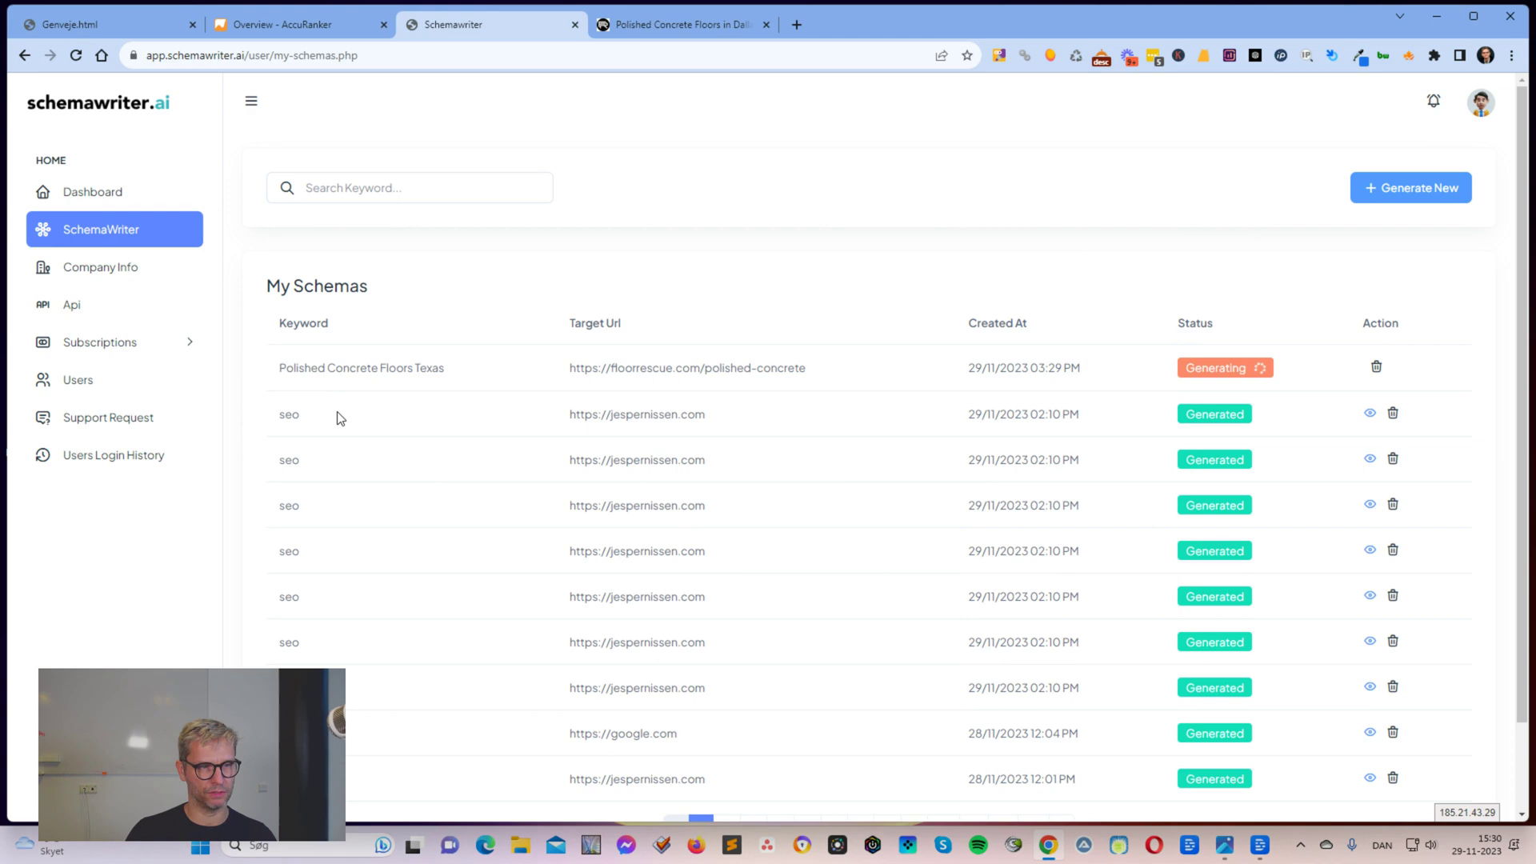
Open an older seo schema's details.
drag(335, 414, 233, 418)
click(309, 422)
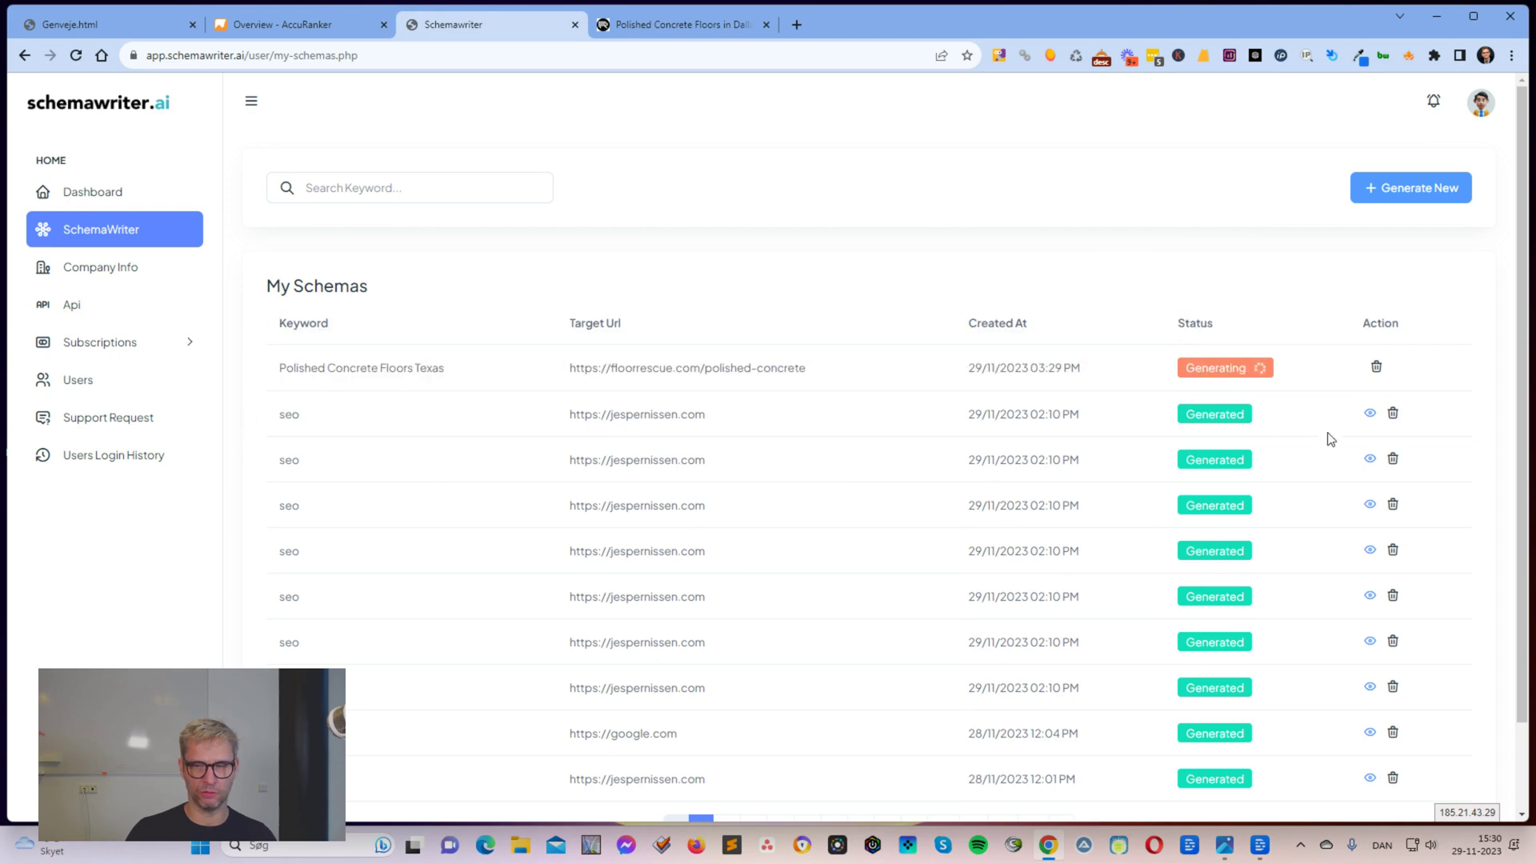
click(1370, 414)
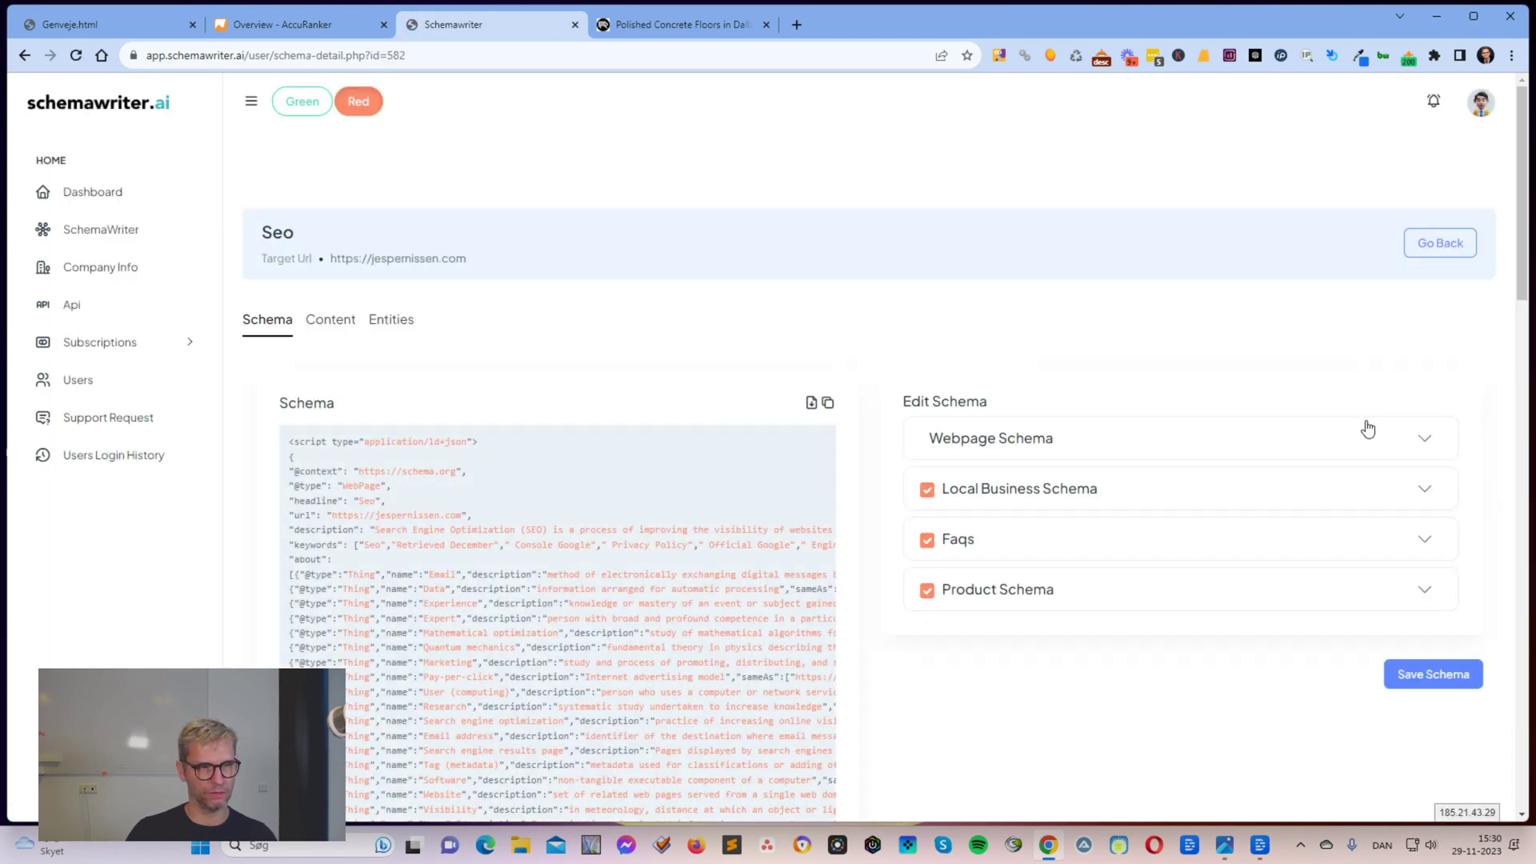
scroll(824, 424, down, 3)
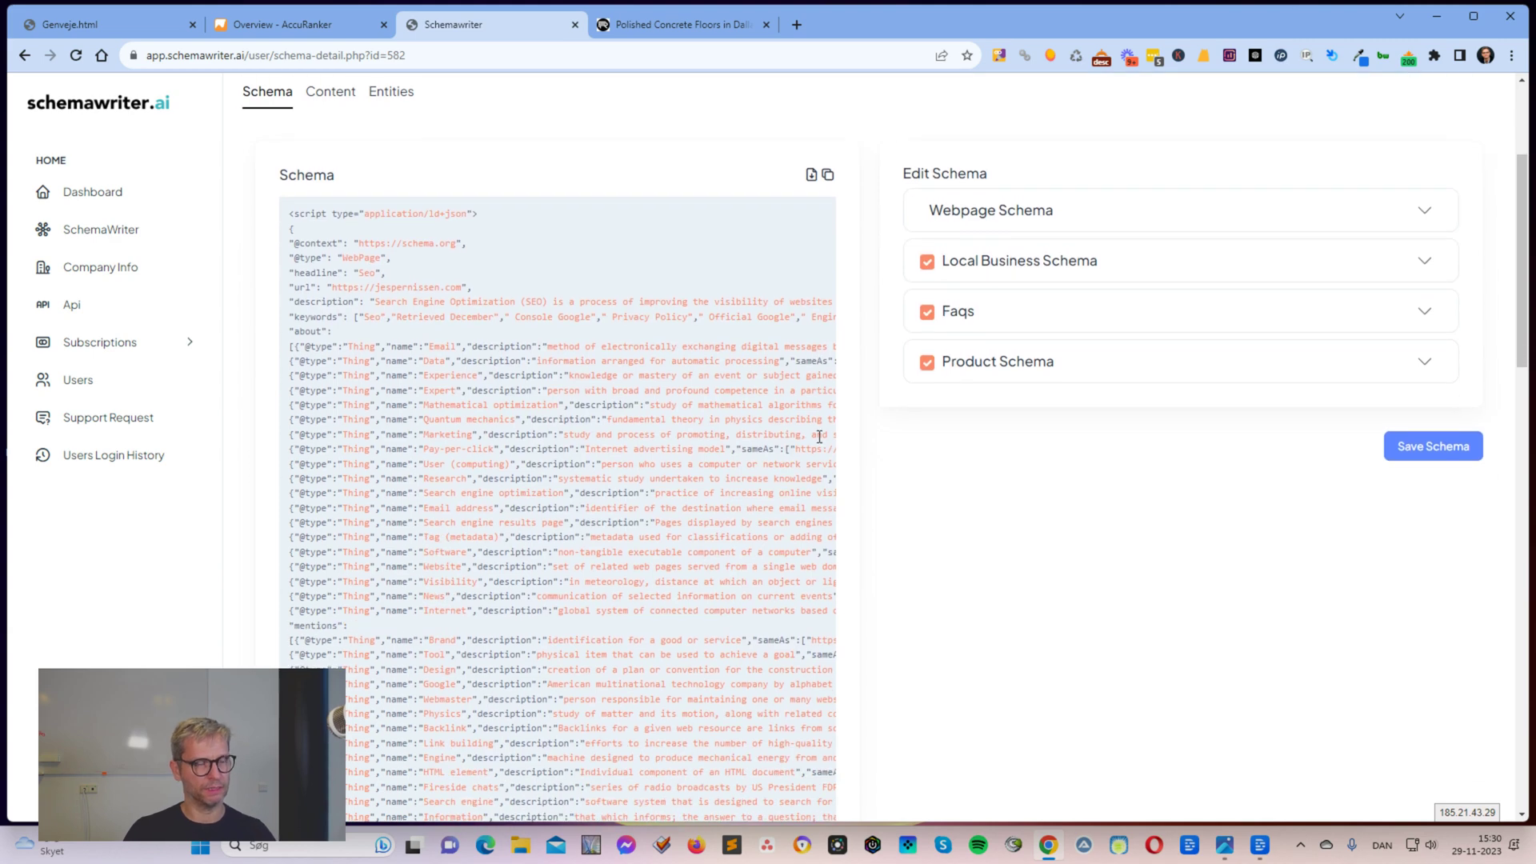
Inspect its Webpage, Local Business, Faqs and Product Schema sections, then return to My Schemas.
click(1118, 206)
click(1118, 207)
click(1119, 258)
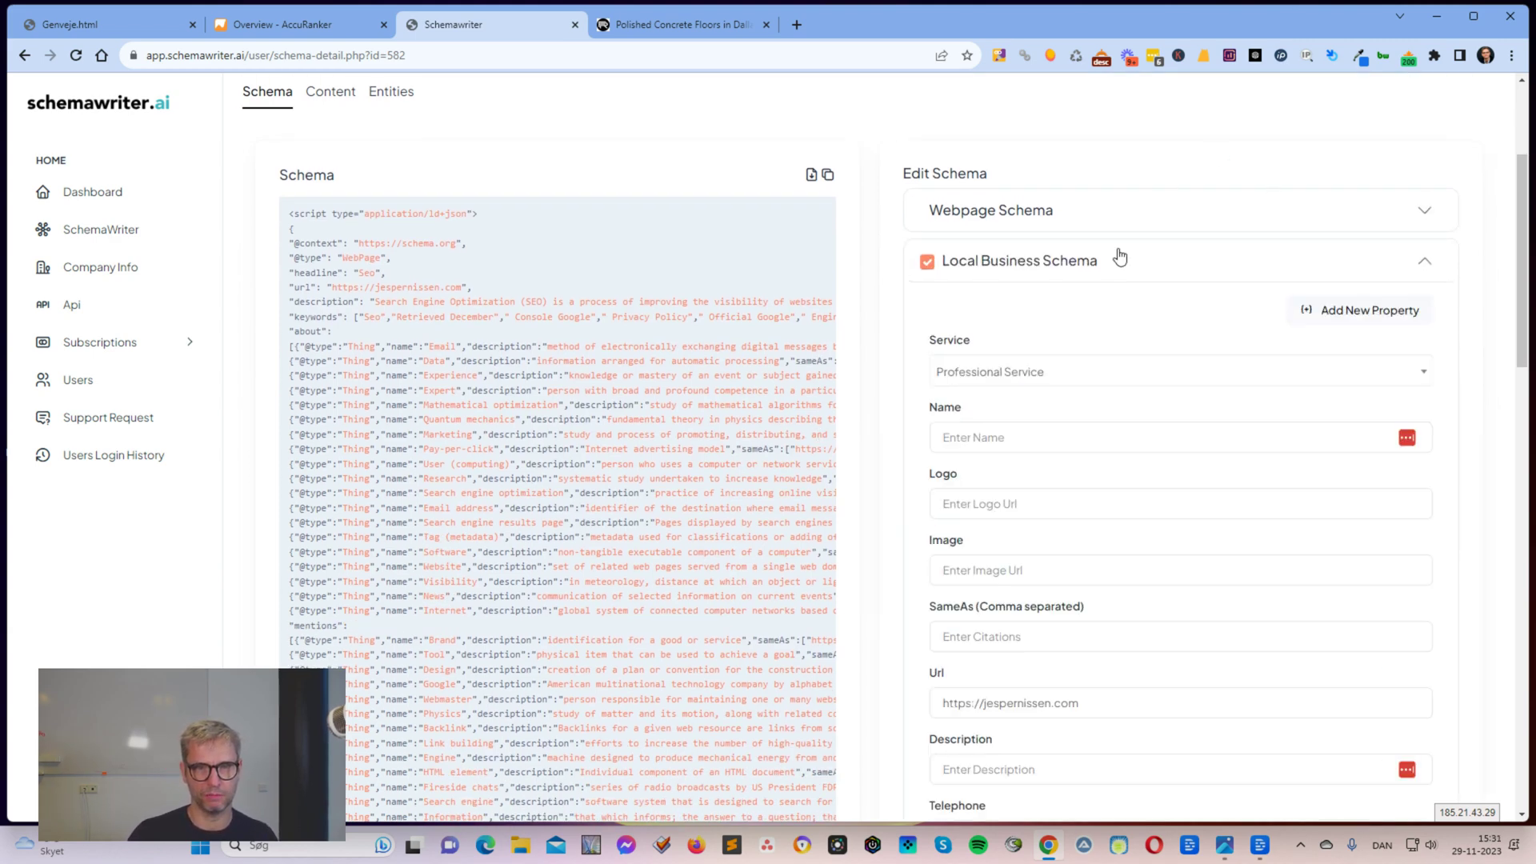
click(1135, 258)
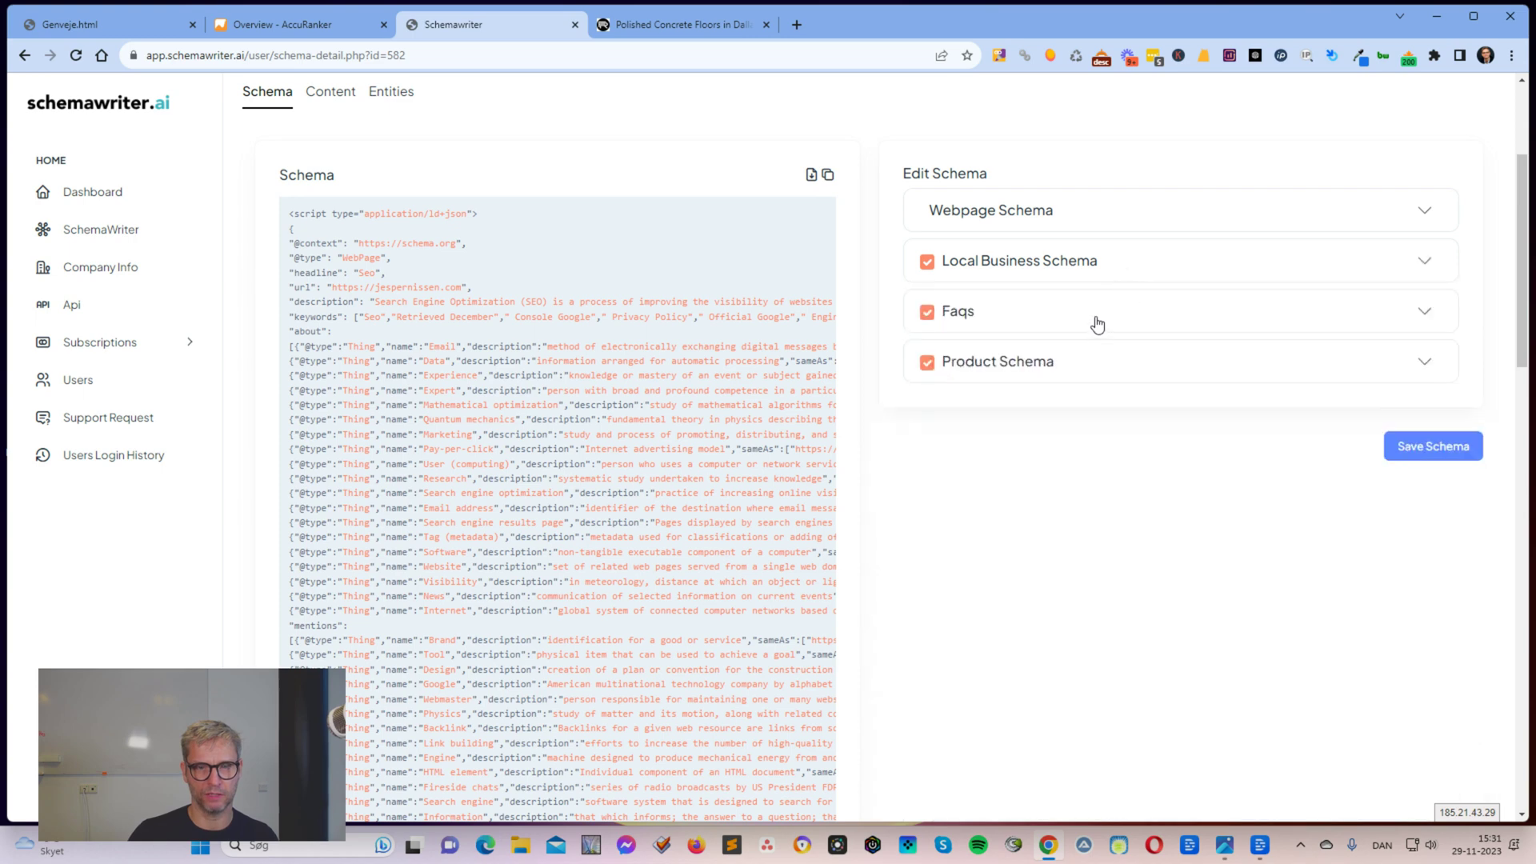
click(1098, 317)
click(1097, 318)
click(1115, 361)
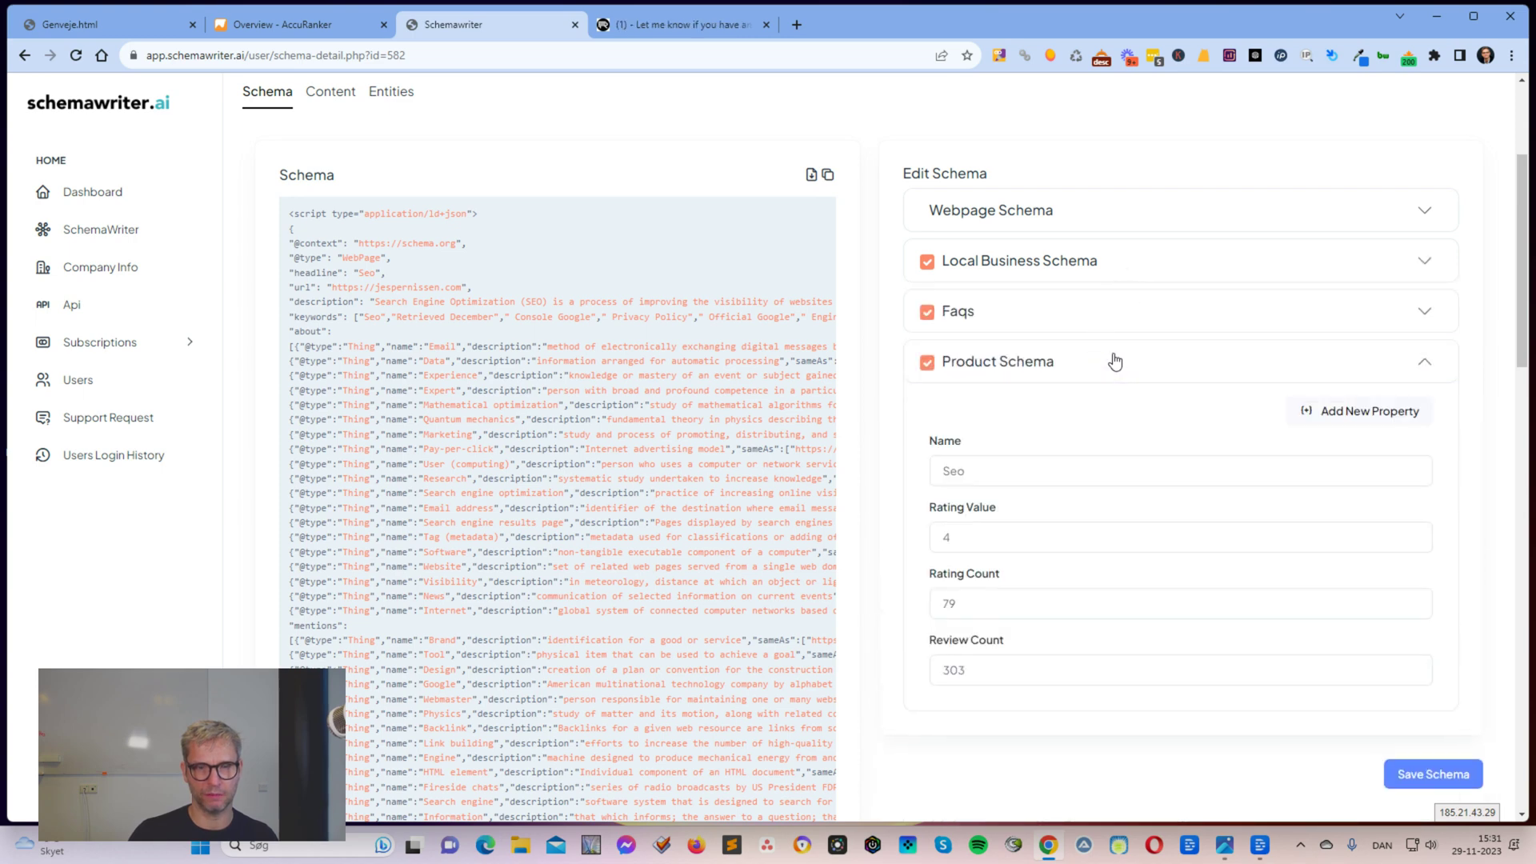
click(1114, 361)
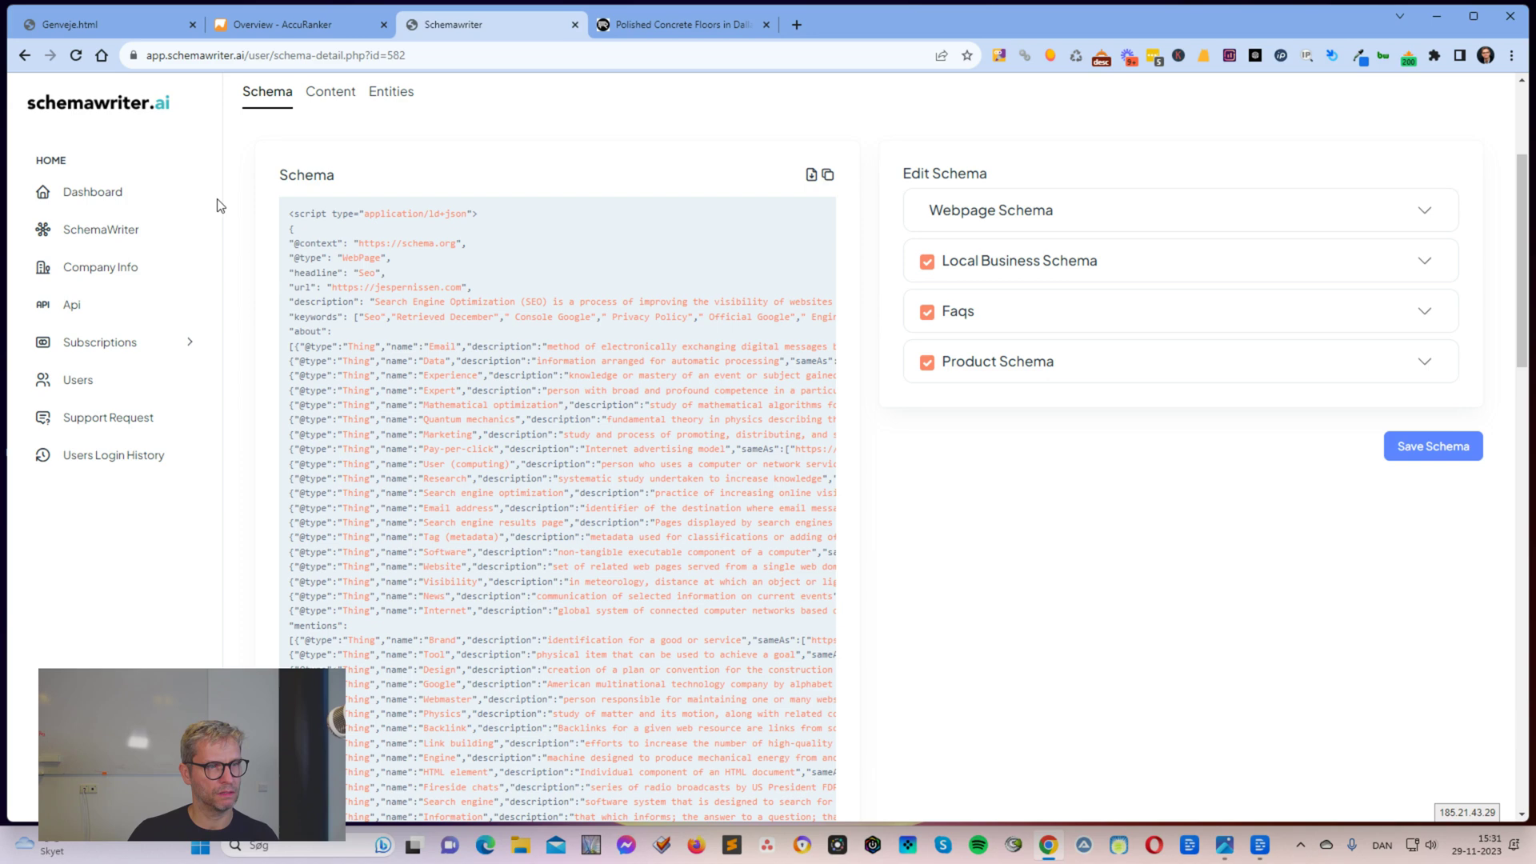
click(128, 231)
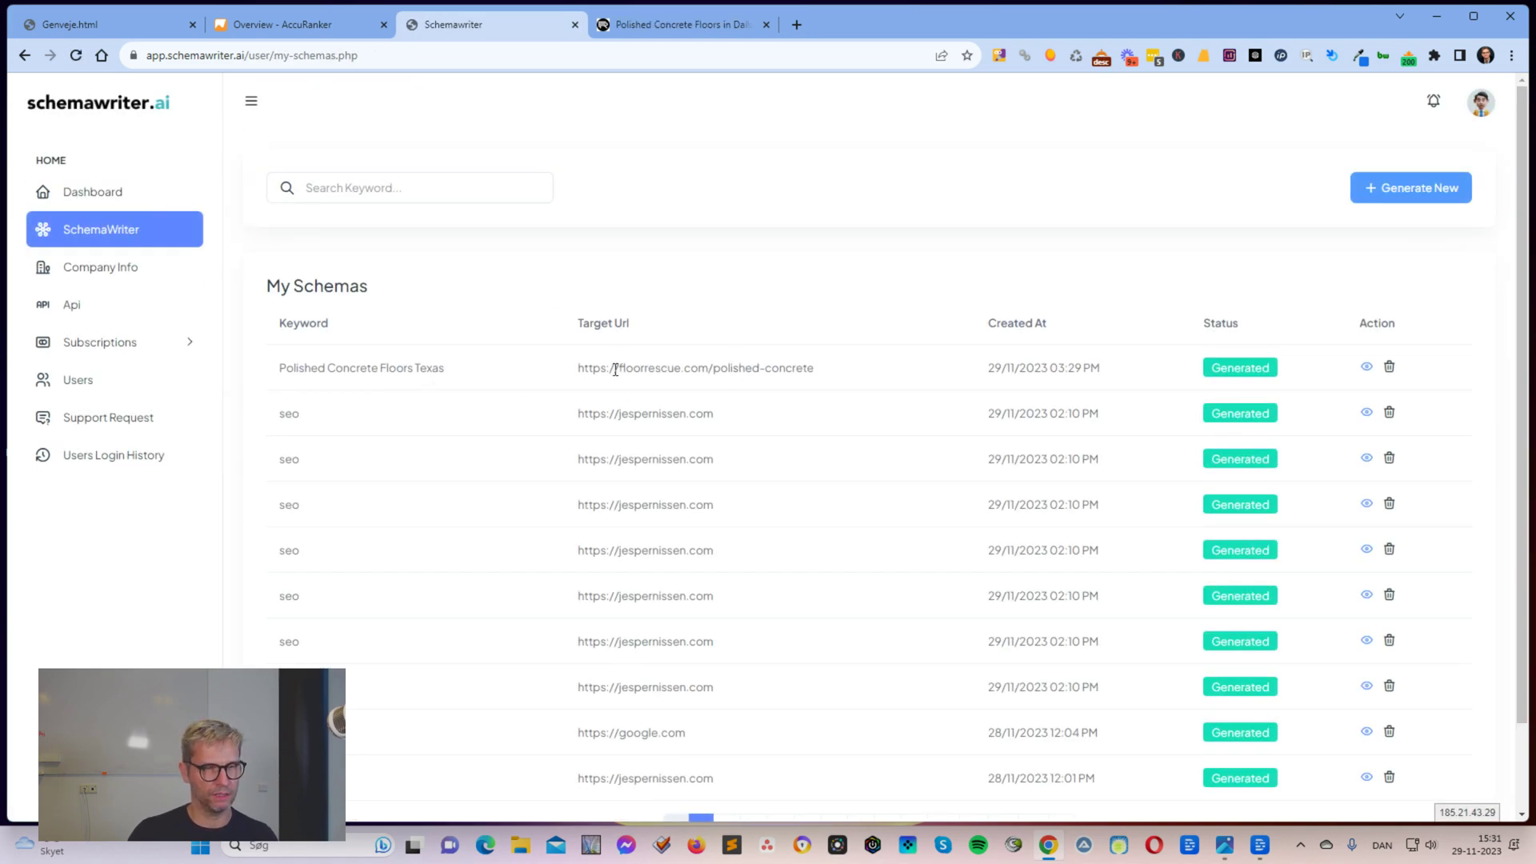
drag(466, 373, 1146, 353)
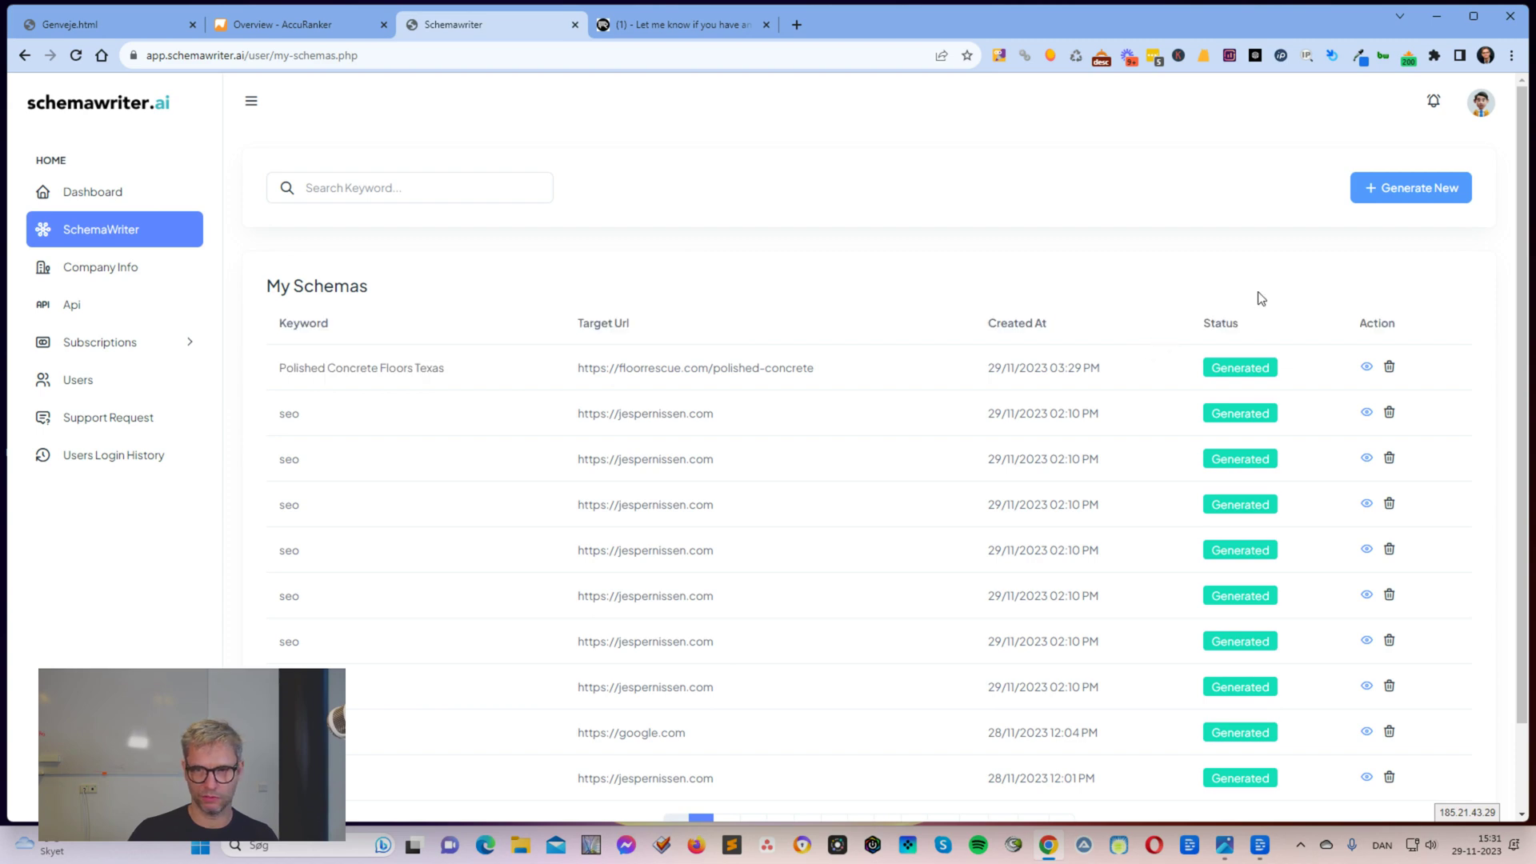
click(1366, 367)
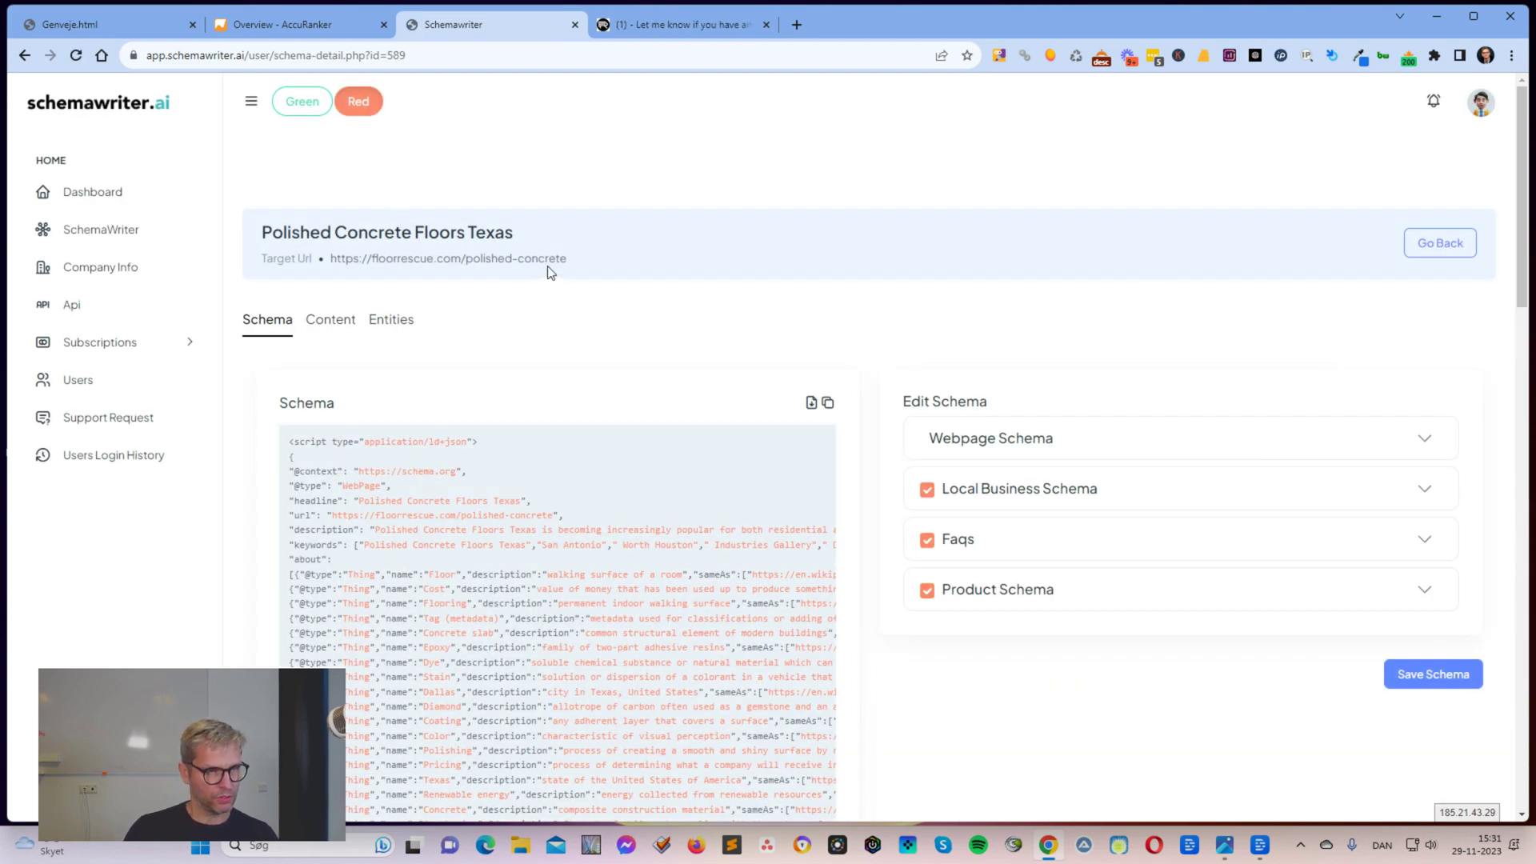
click(309, 102)
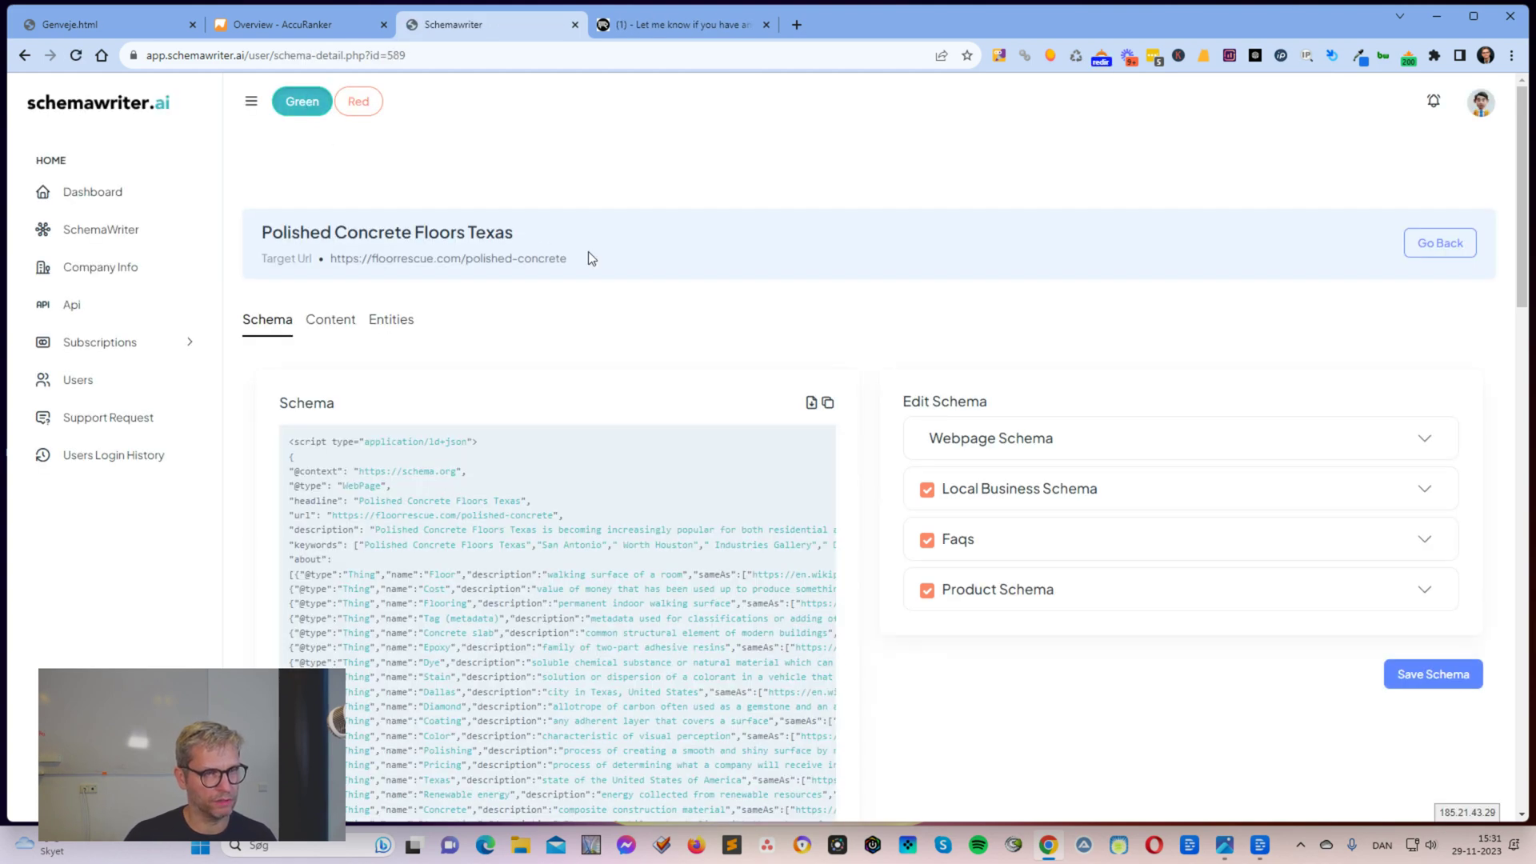
drag(565, 257, 329, 268)
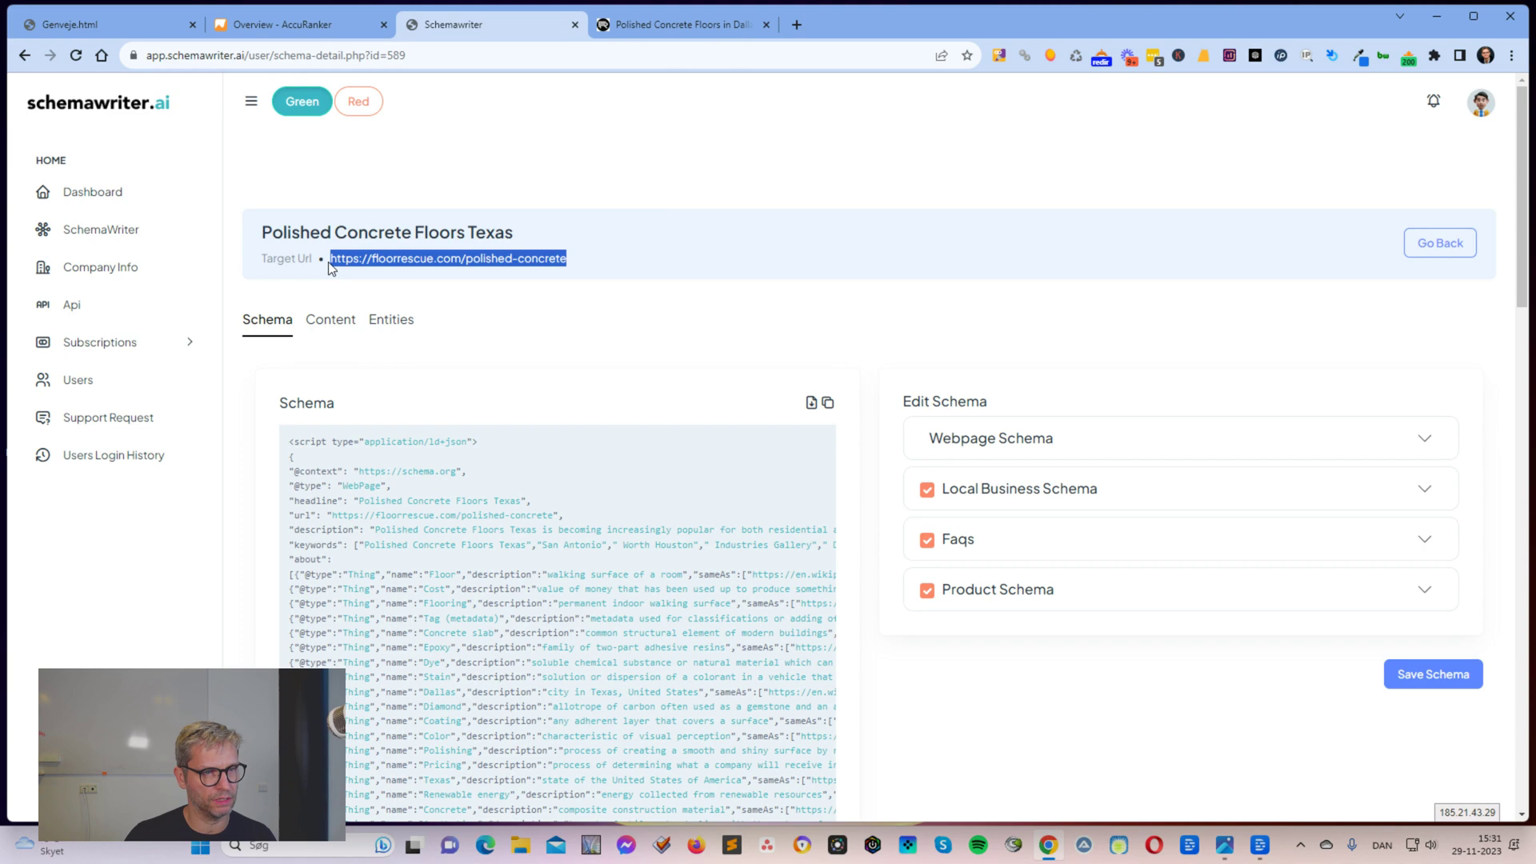
drag(515, 233, 271, 232)
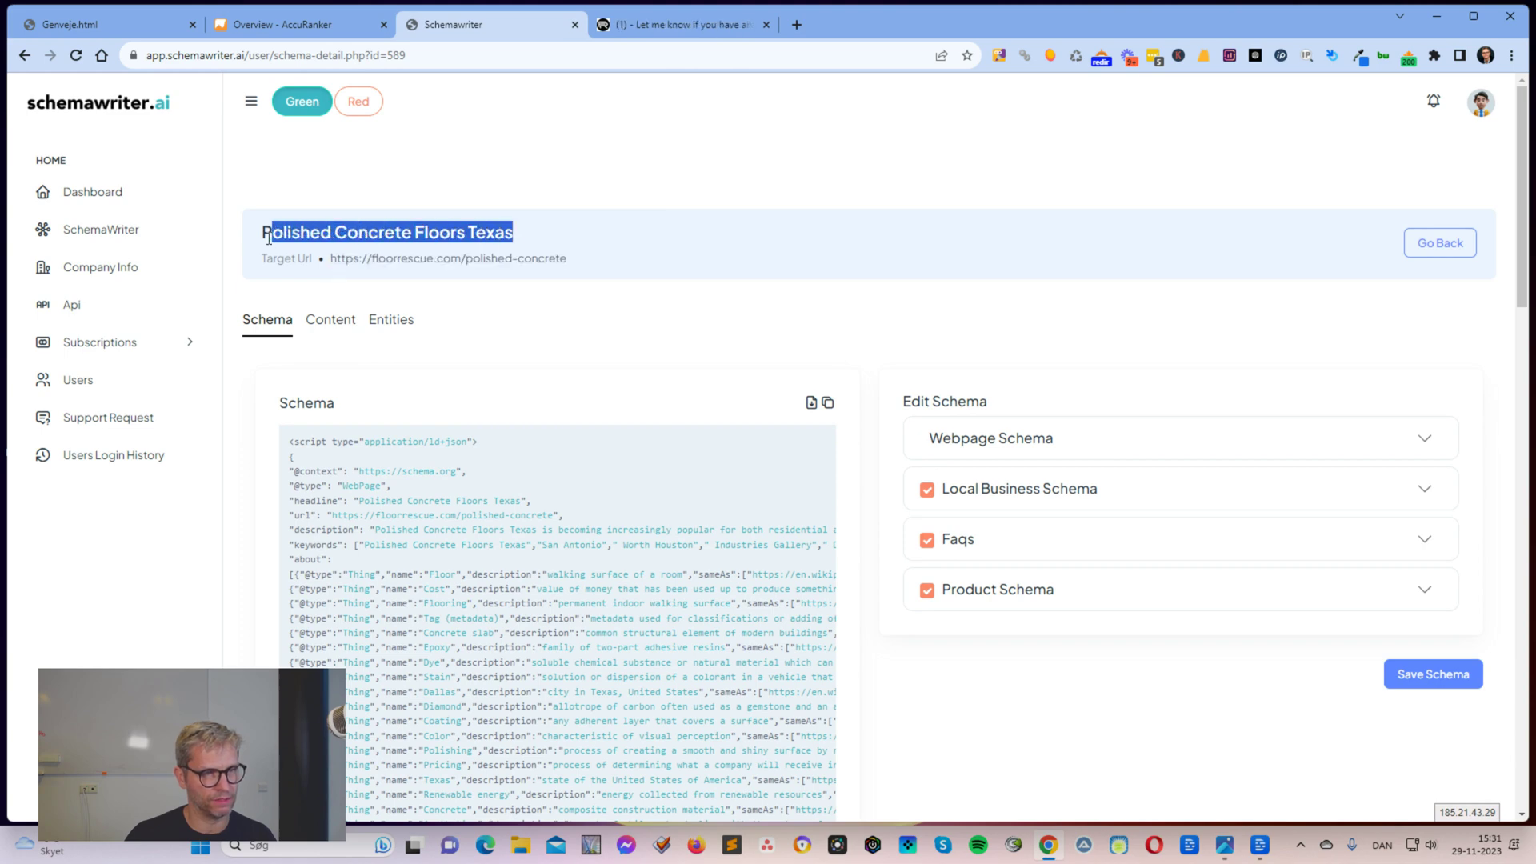
scroll(448, 309, down, 1)
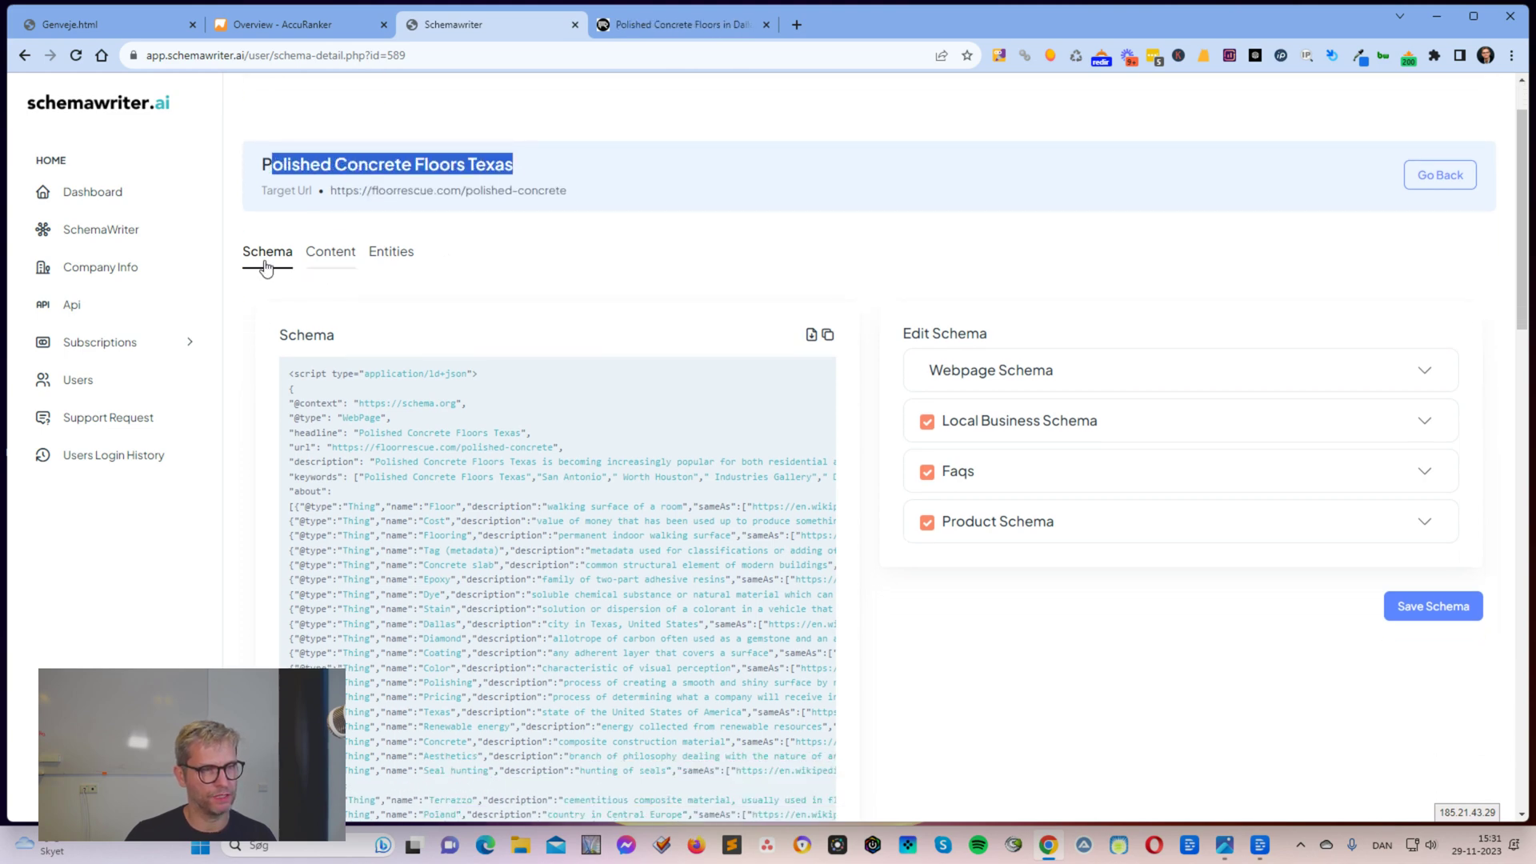
click(333, 256)
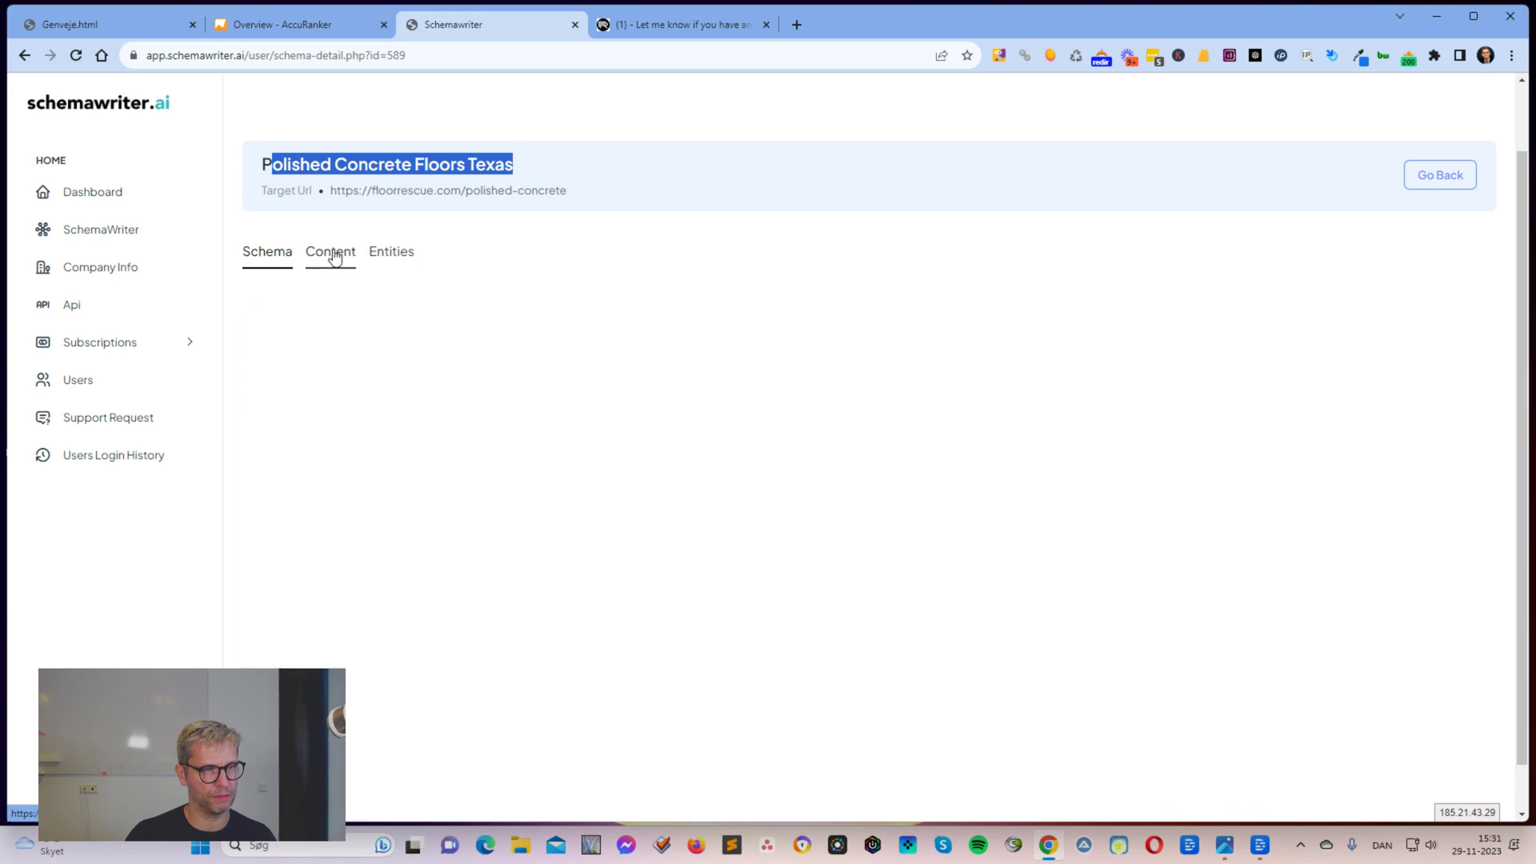
click(400, 253)
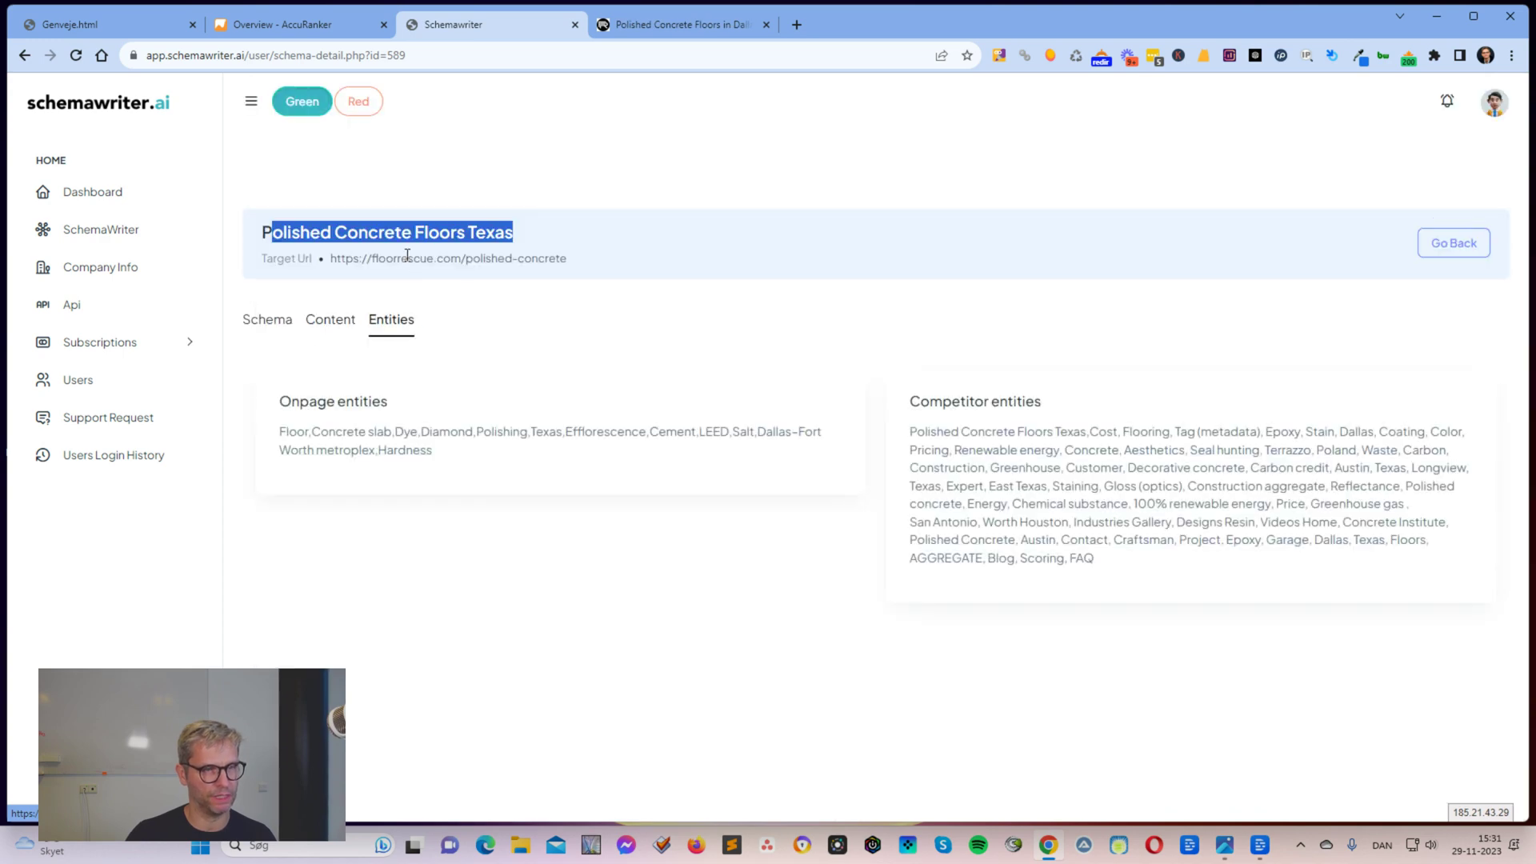
click(267, 321)
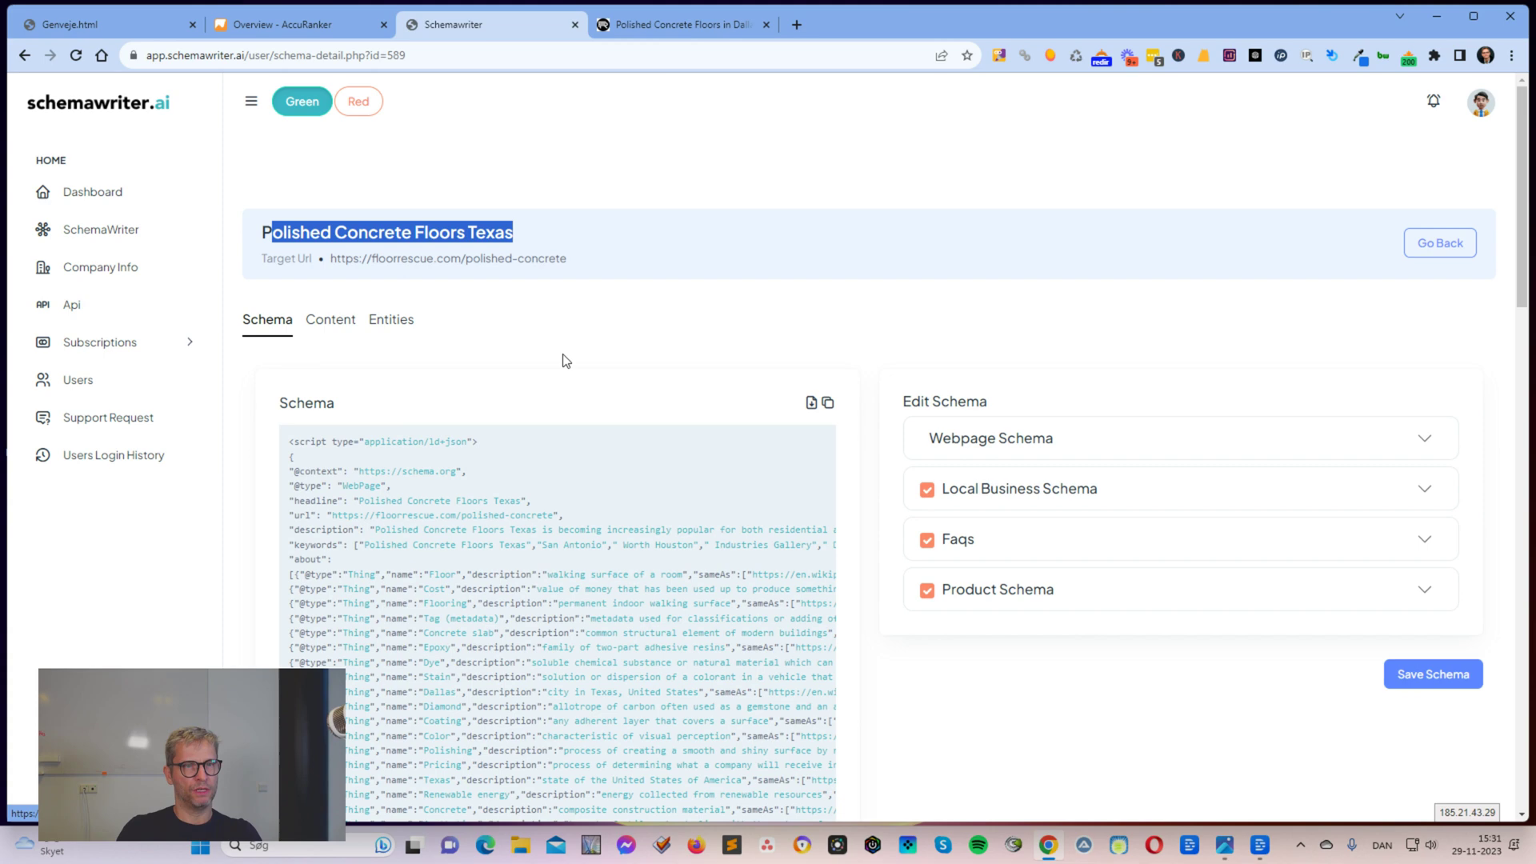
click(670, 27)
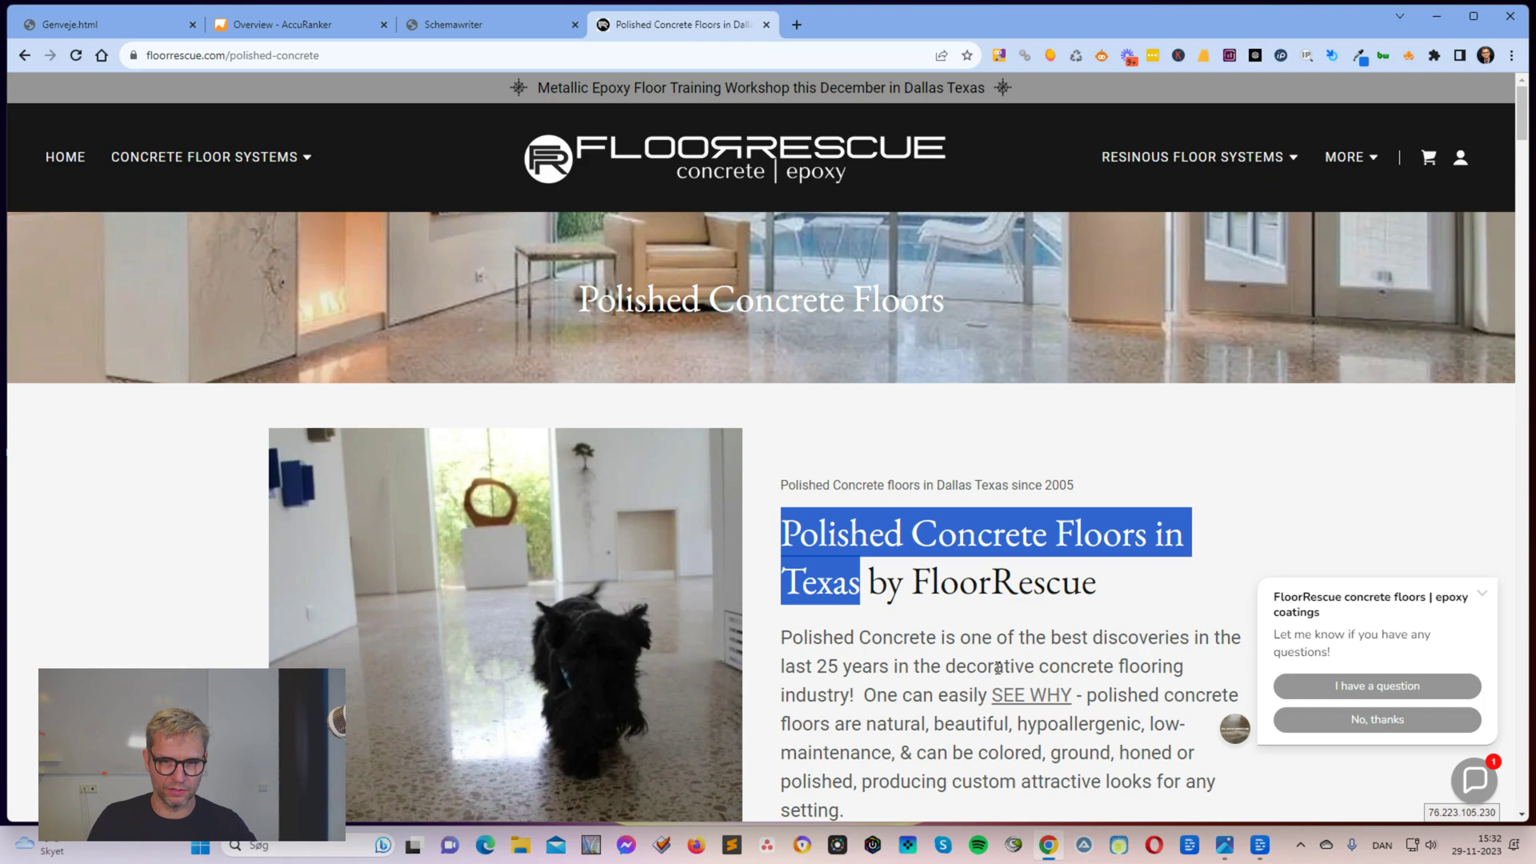
click(405, 18)
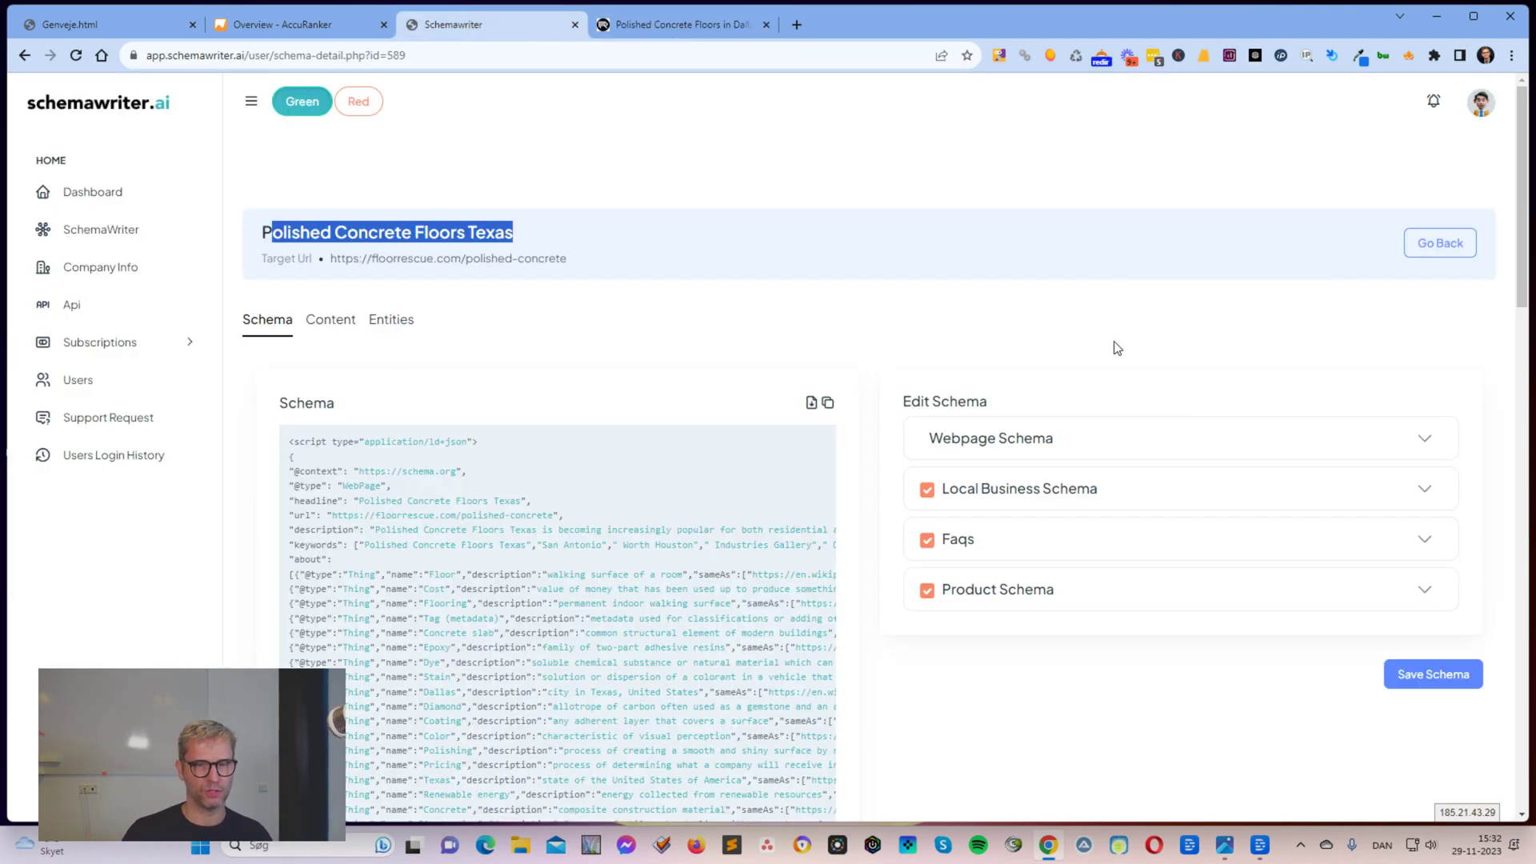
click(543, 356)
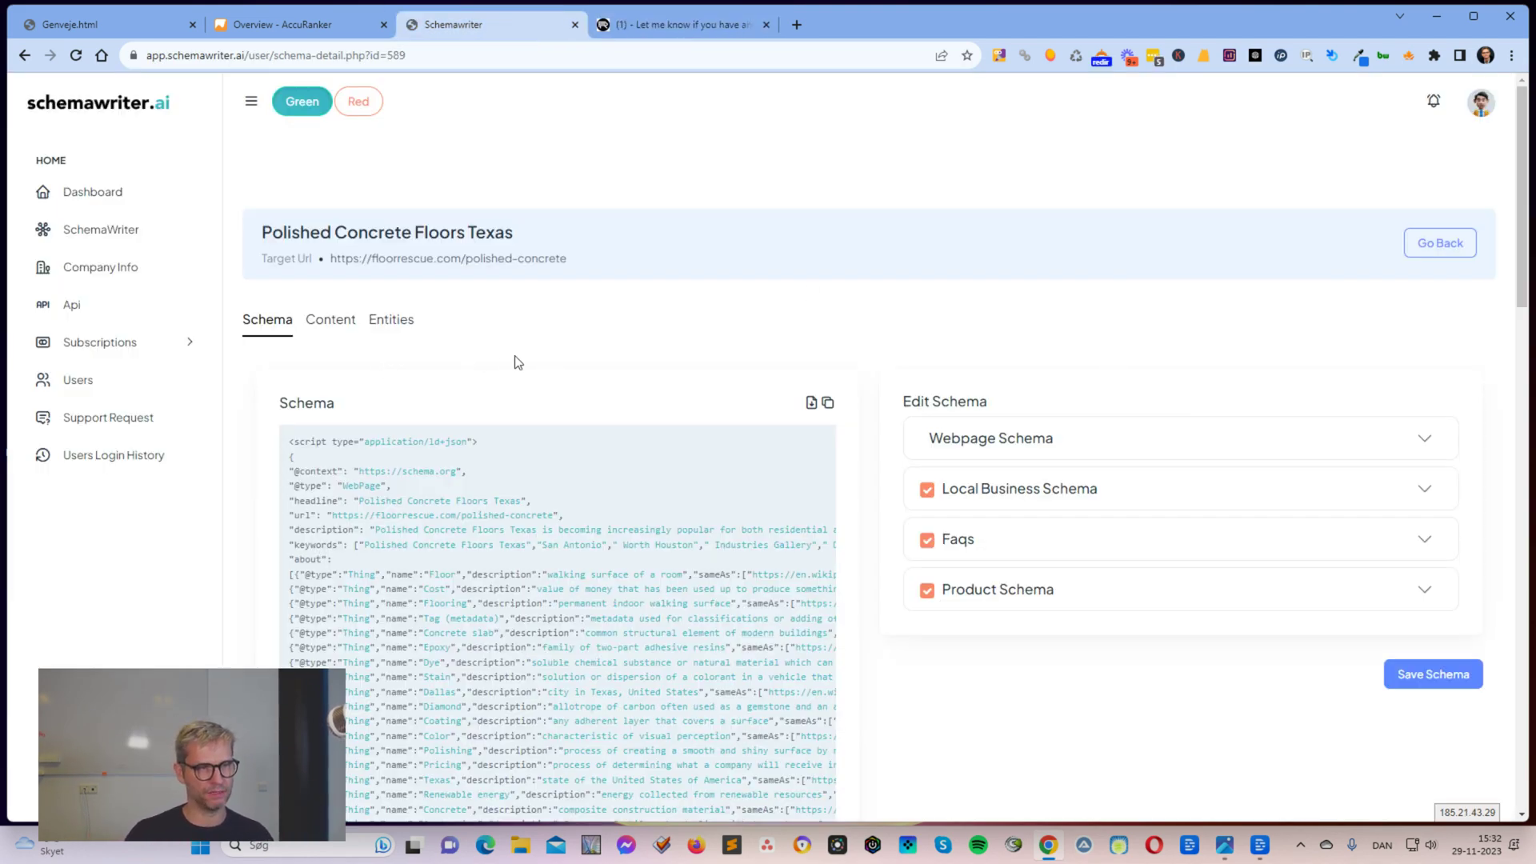
click(332, 326)
click(391, 319)
click(267, 319)
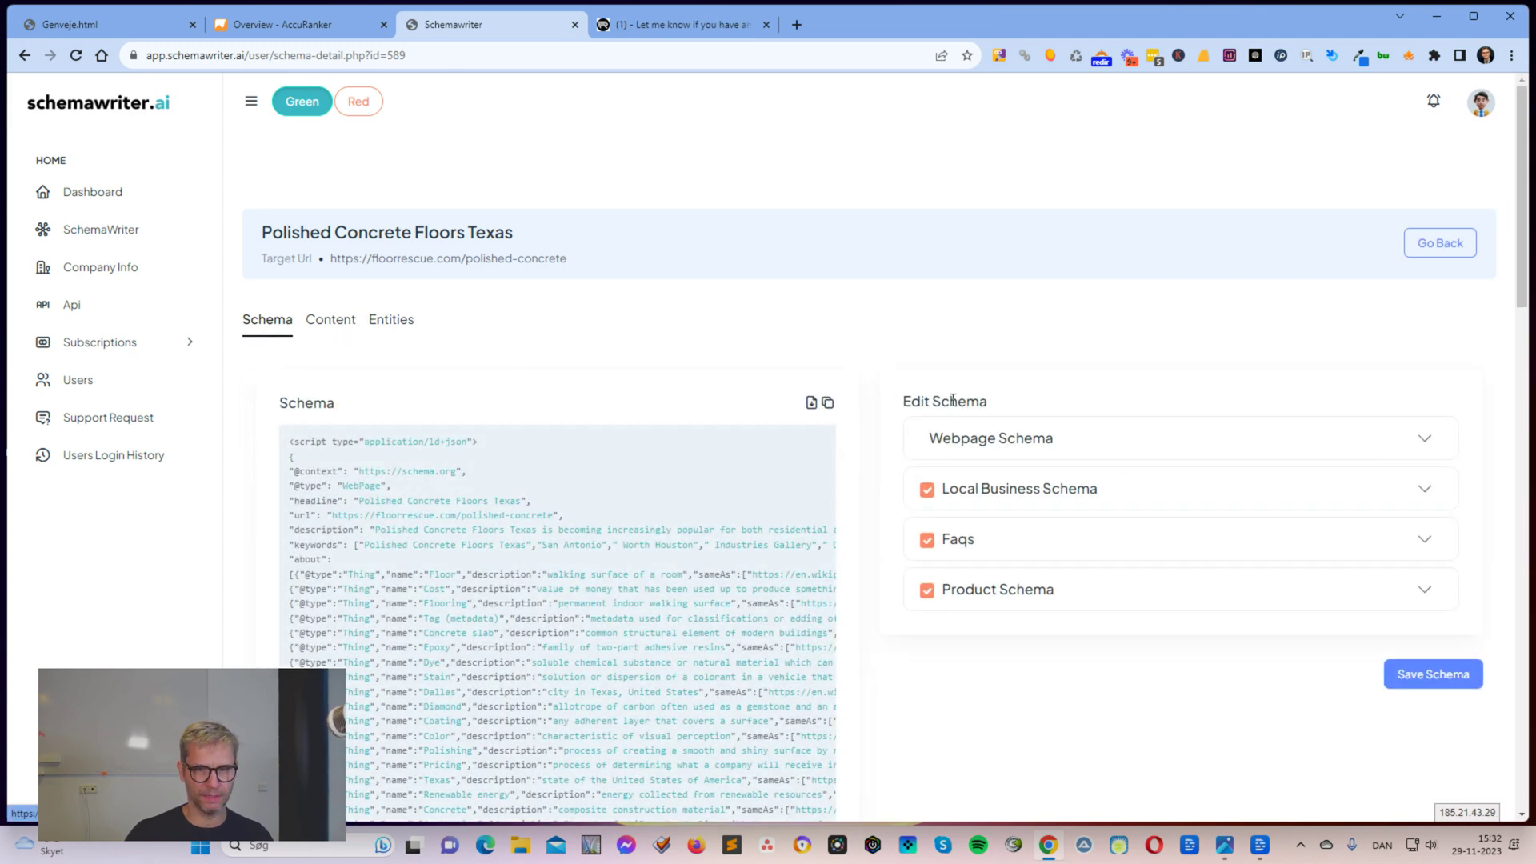
Expand the webpage schema and browse its About and Mentions entity lists.
scroll(1389, 446, down, 3)
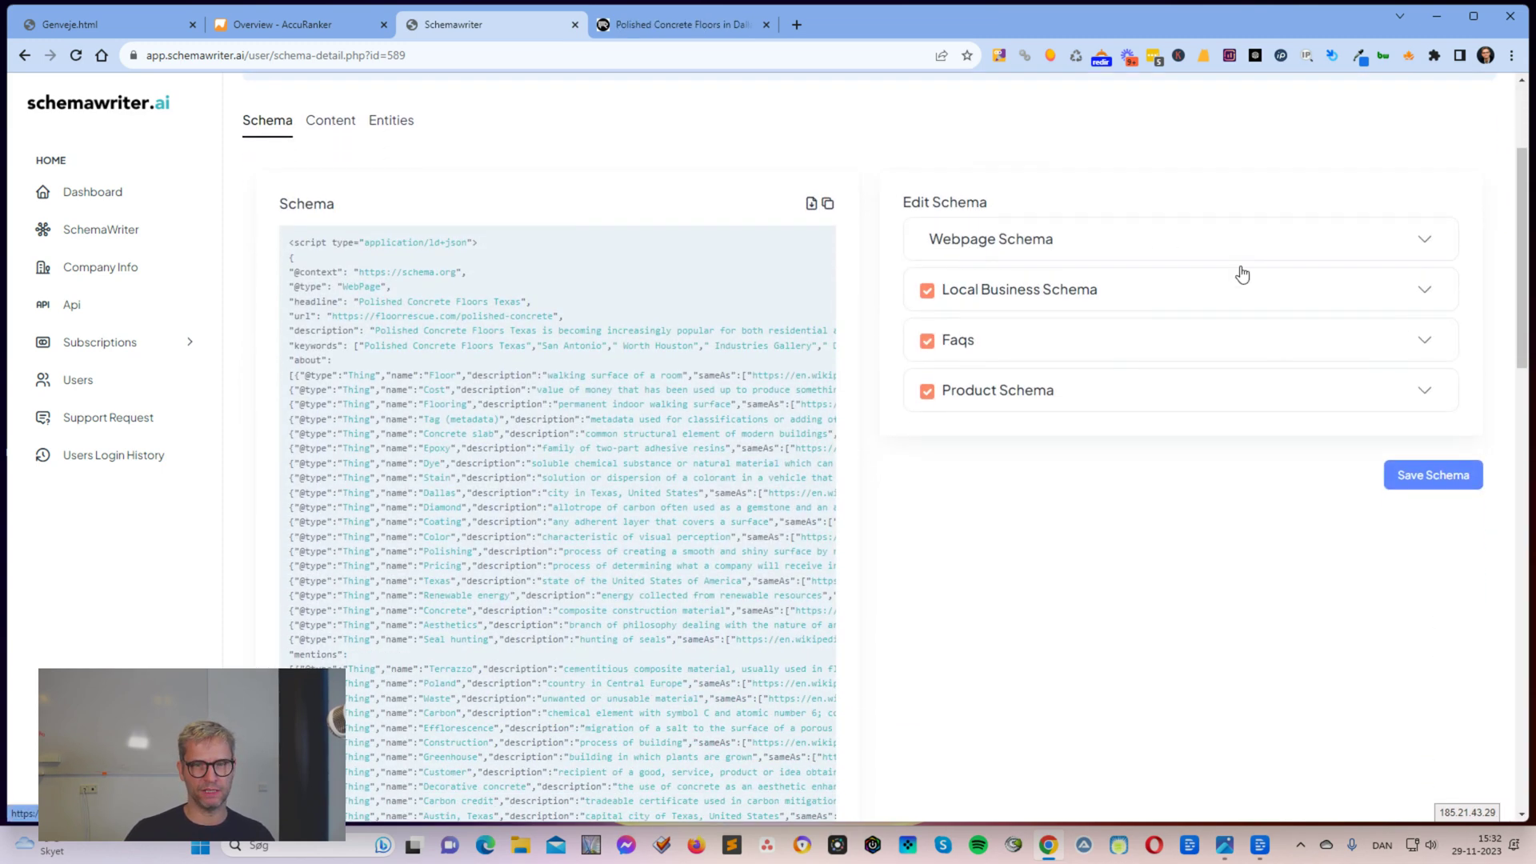
scroll(1242, 274, down, 2)
click(1398, 132)
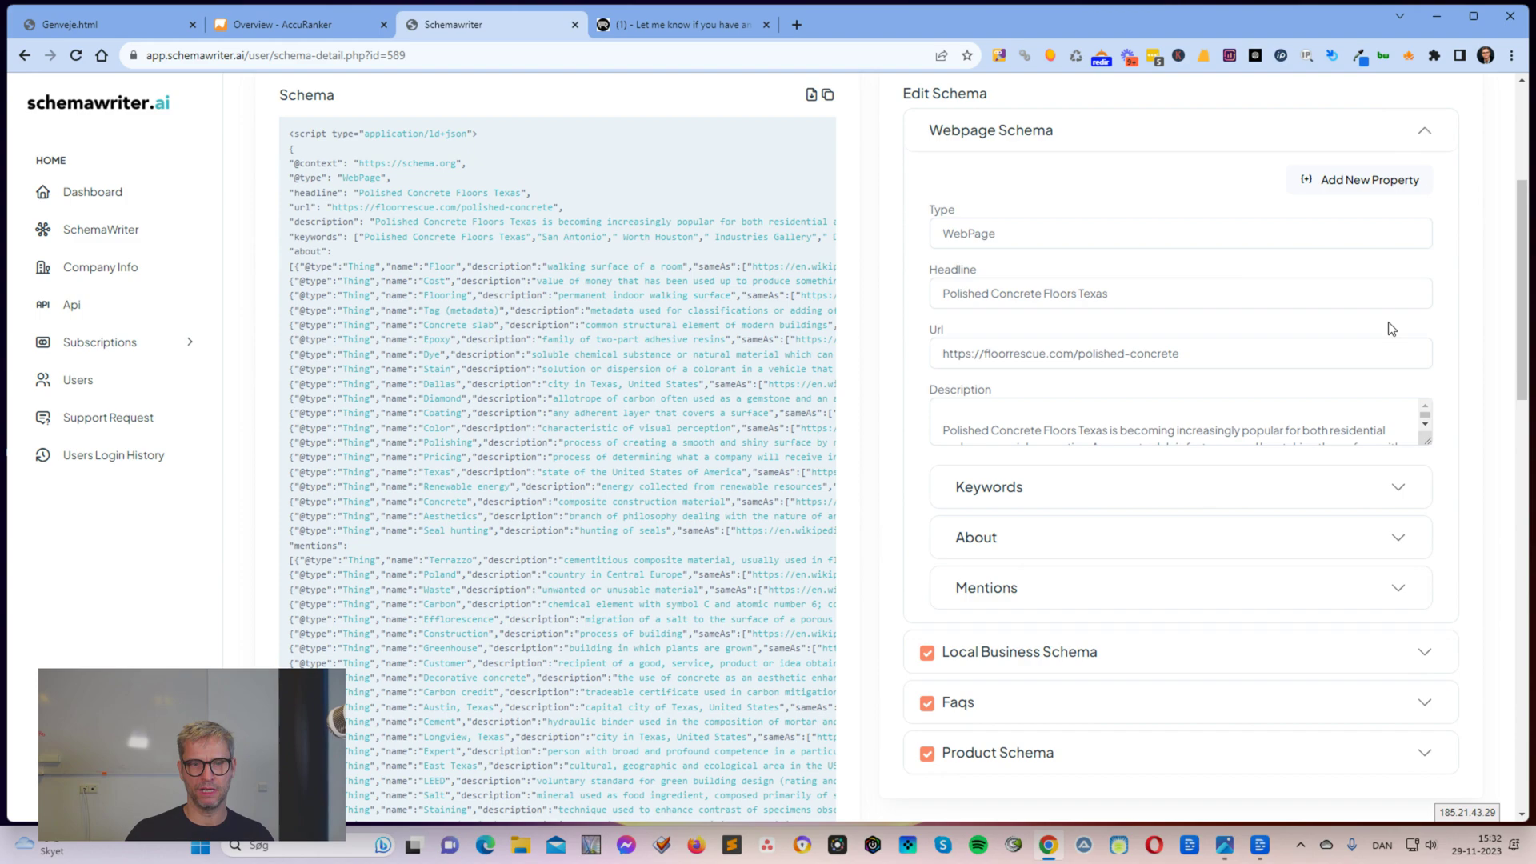
click(1398, 539)
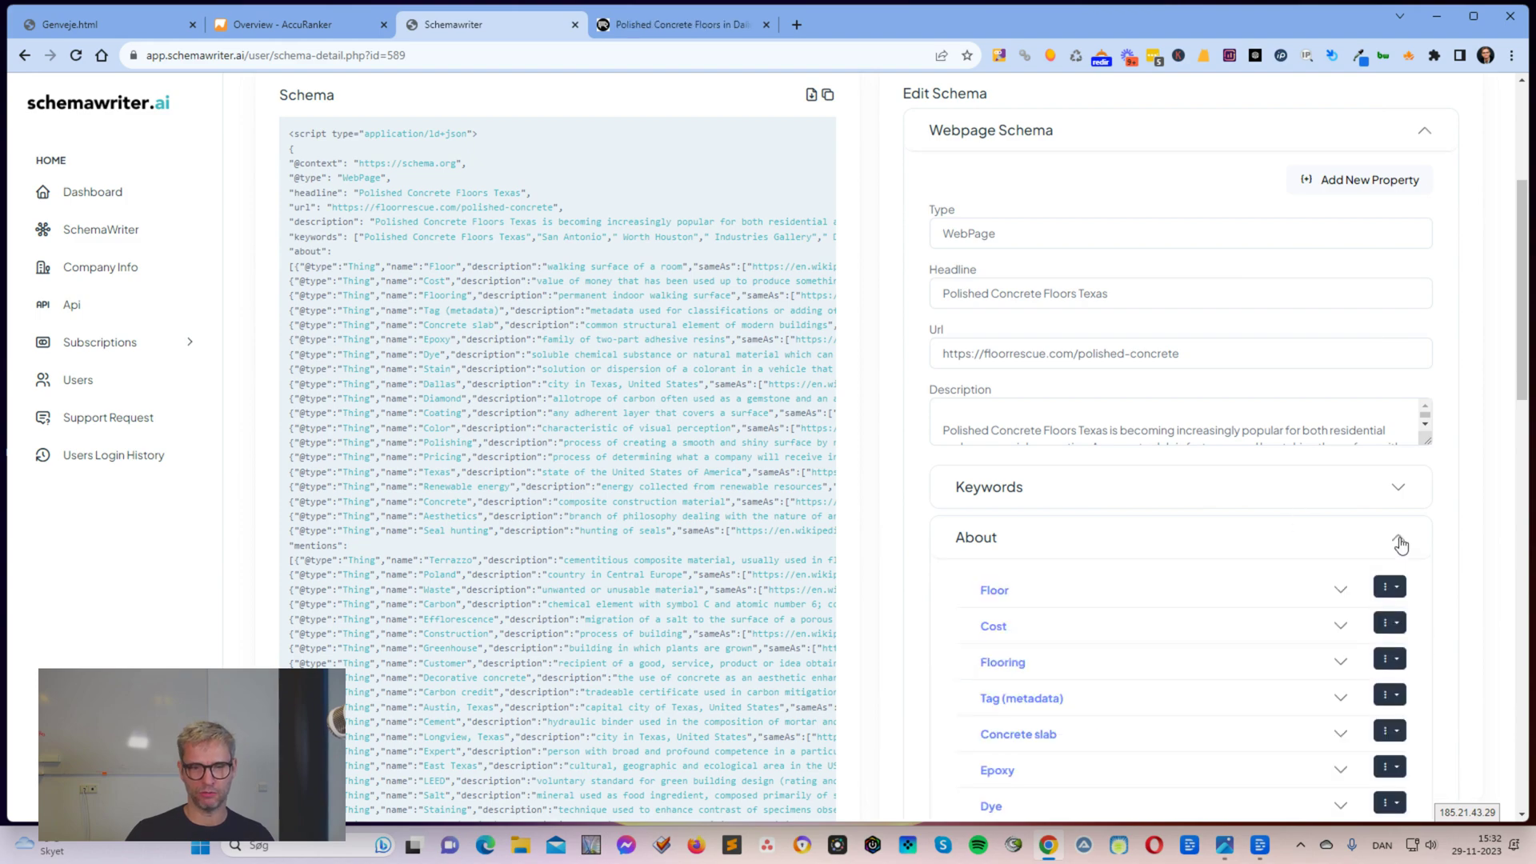
click(1400, 544)
click(1402, 589)
click(1401, 588)
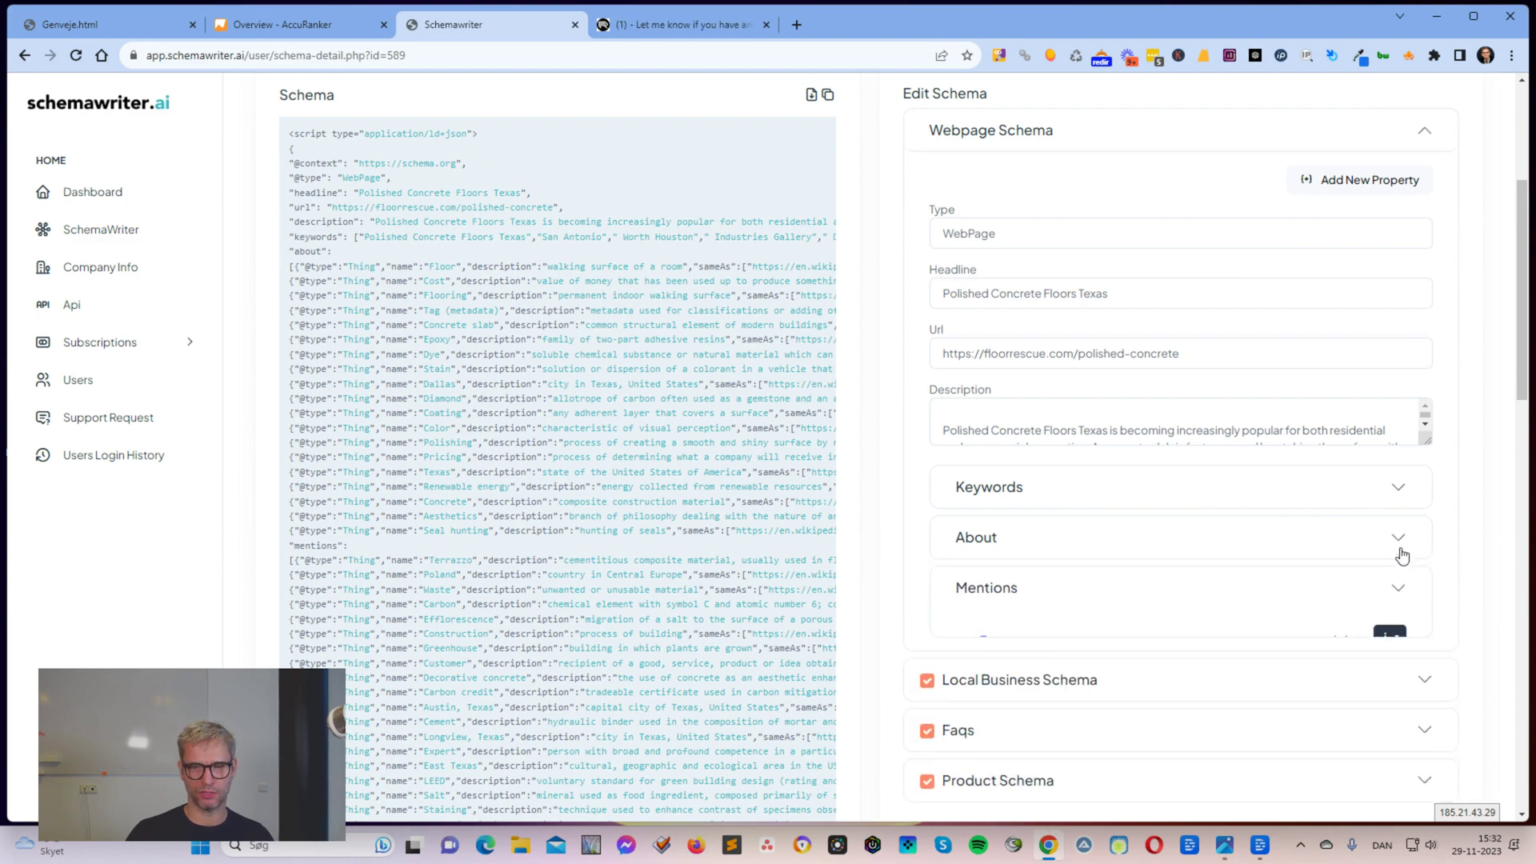
click(1401, 555)
scroll(984, 383, down, 3)
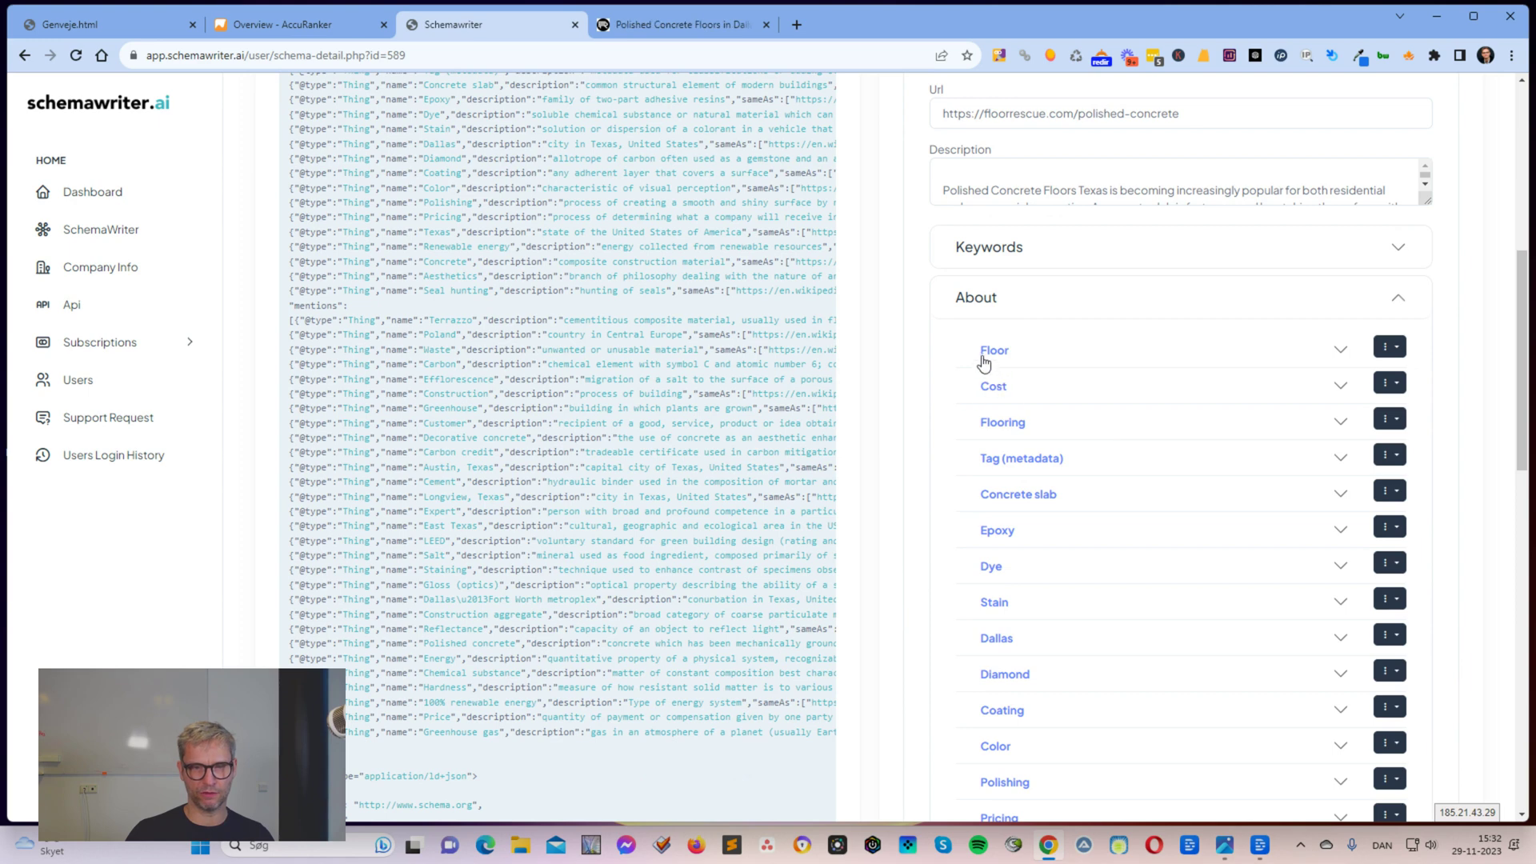
Open the Floor entity and select its Google search SameAs link.
click(1343, 352)
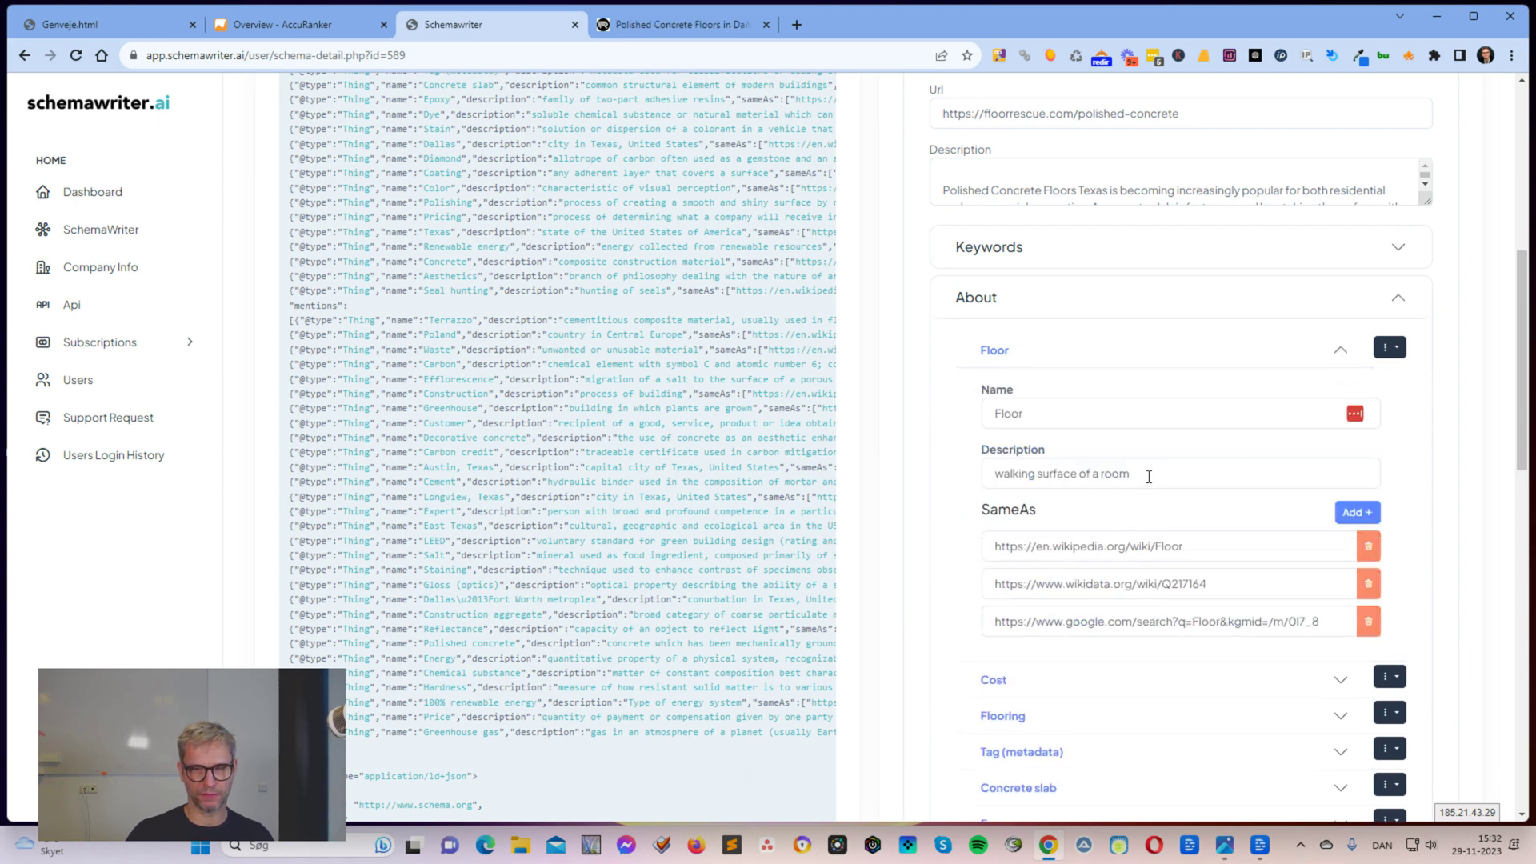
drag(1149, 476, 946, 471)
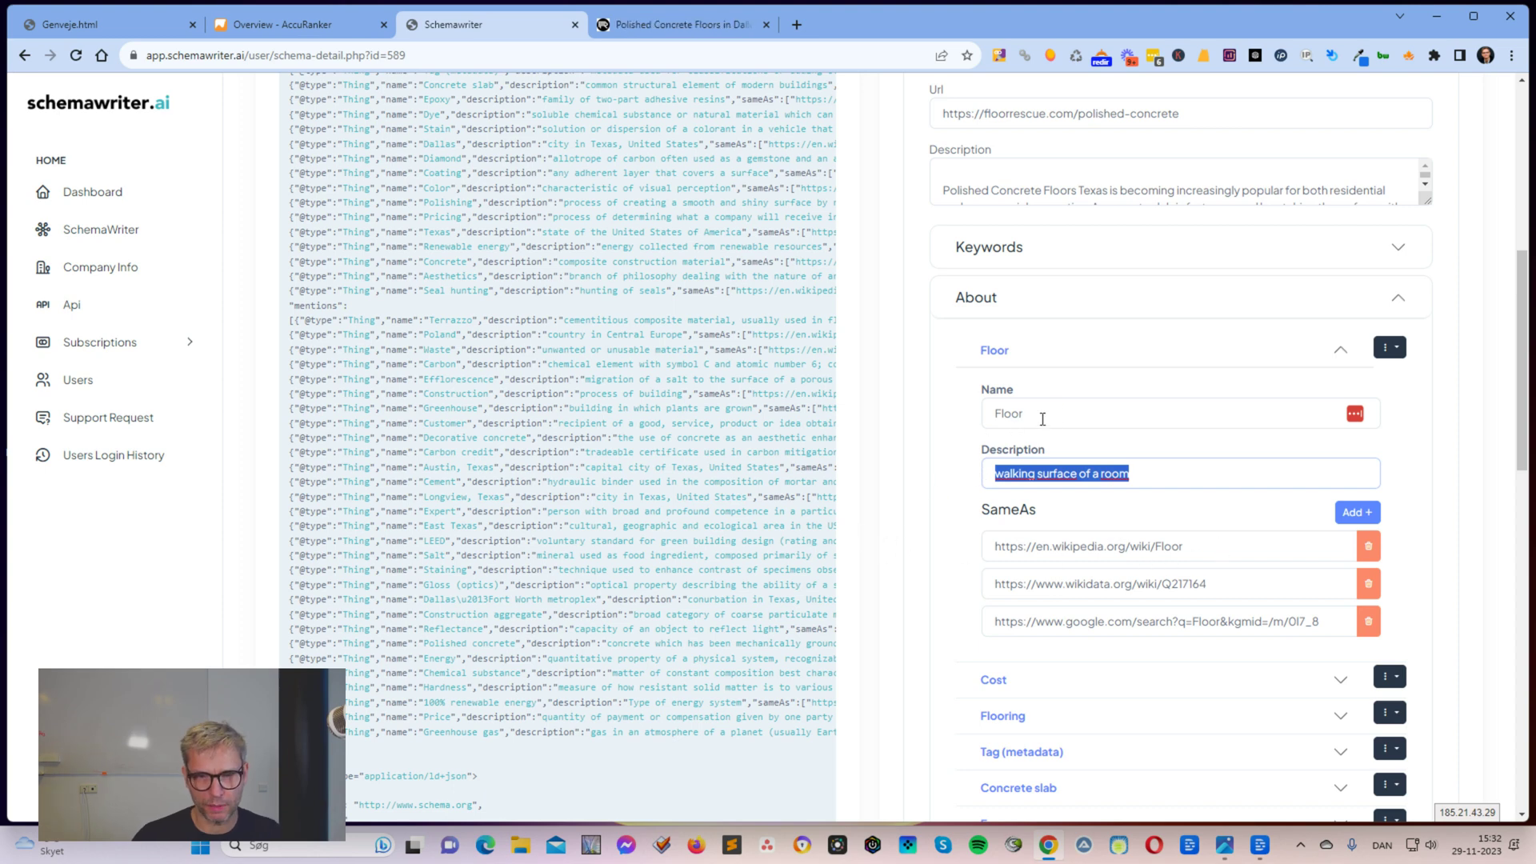
drag(1040, 412, 992, 413)
click(1214, 546)
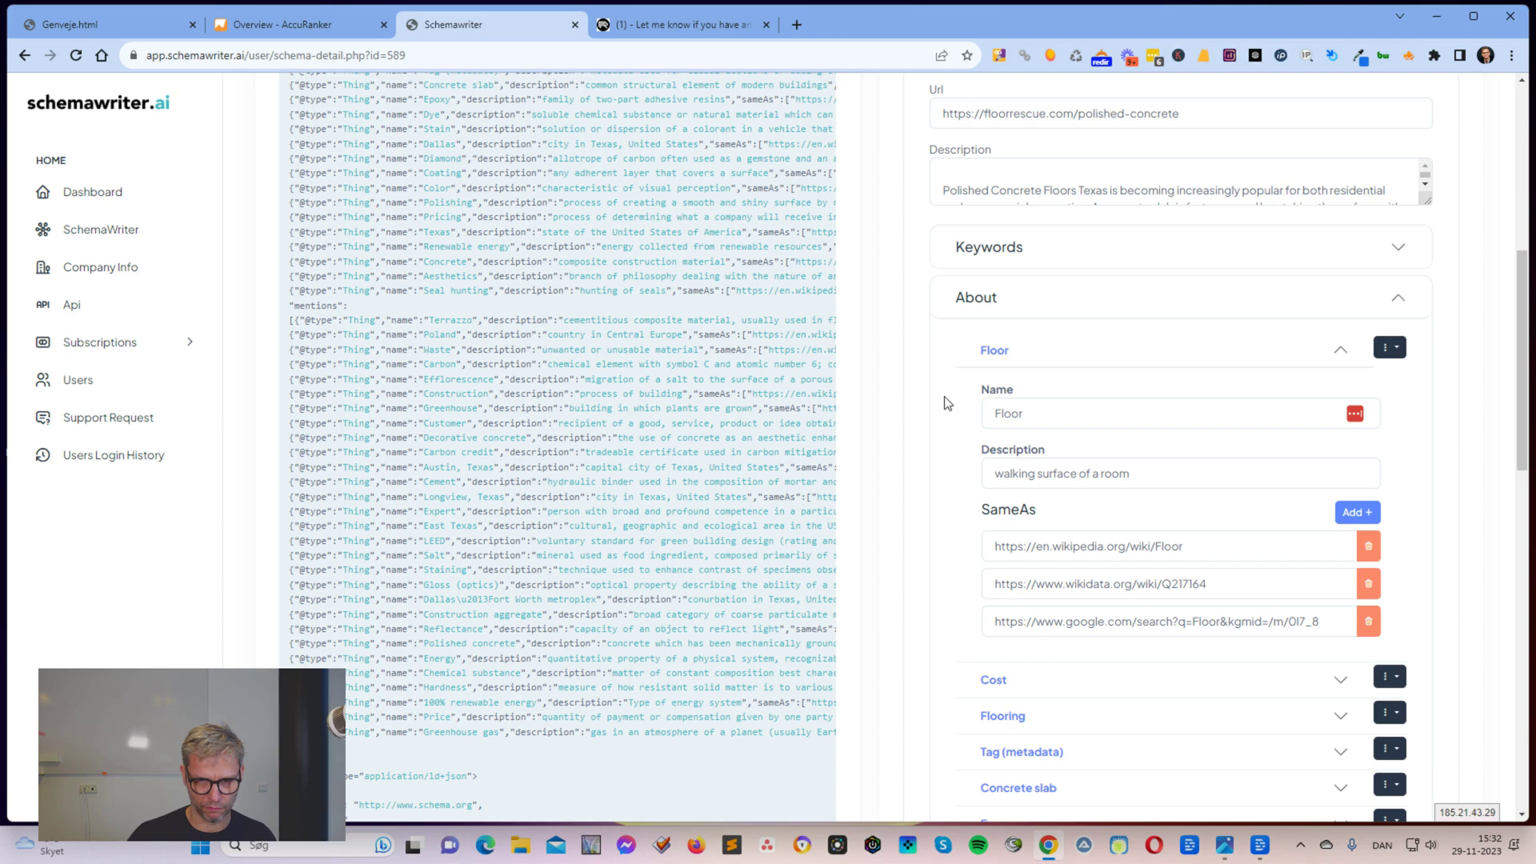
drag(1215, 546, 926, 538)
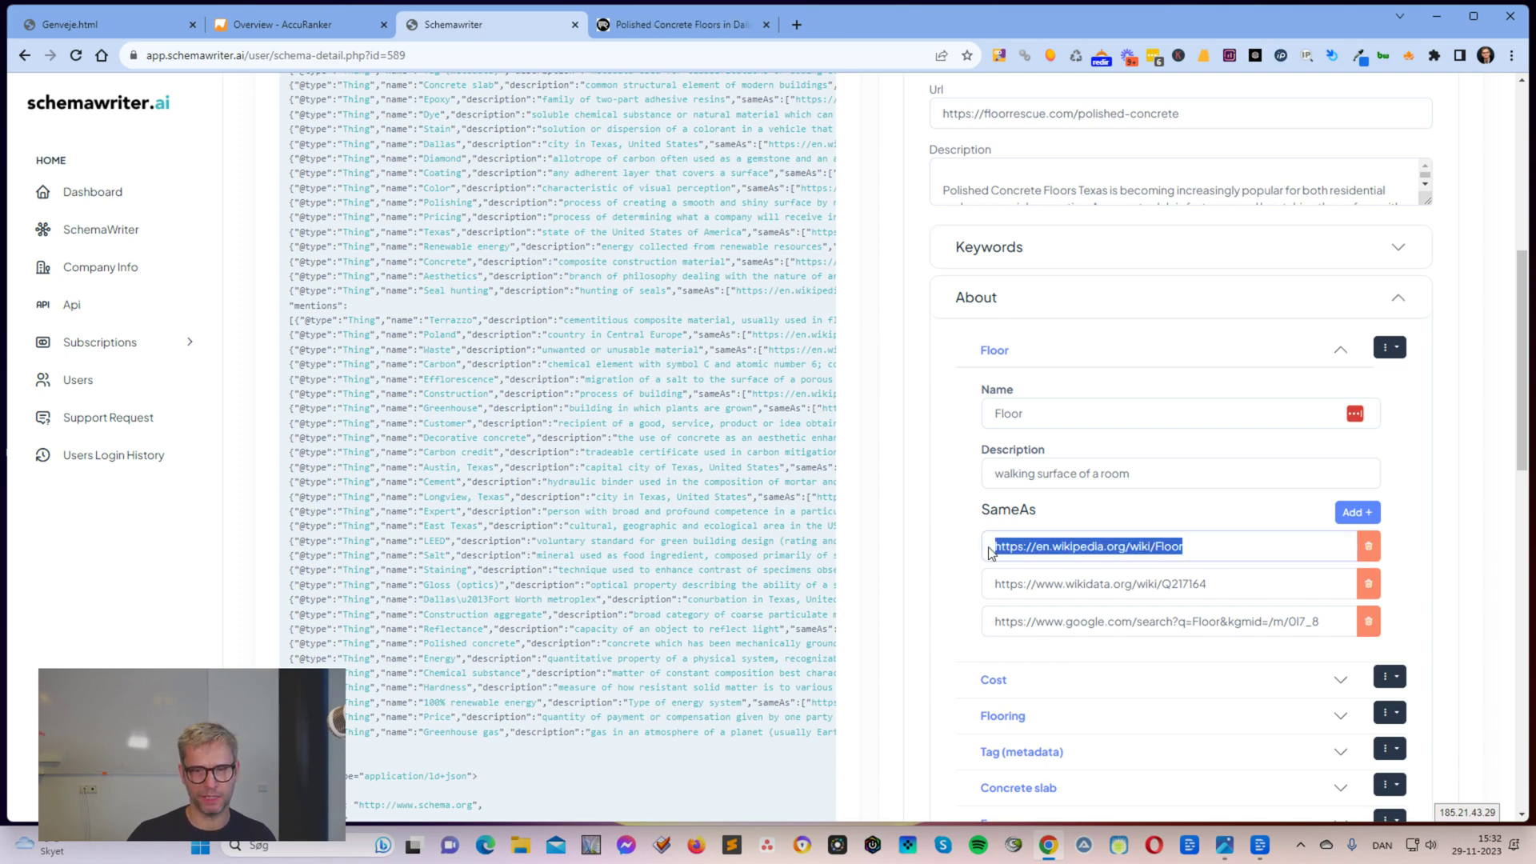
drag(1225, 588, 924, 588)
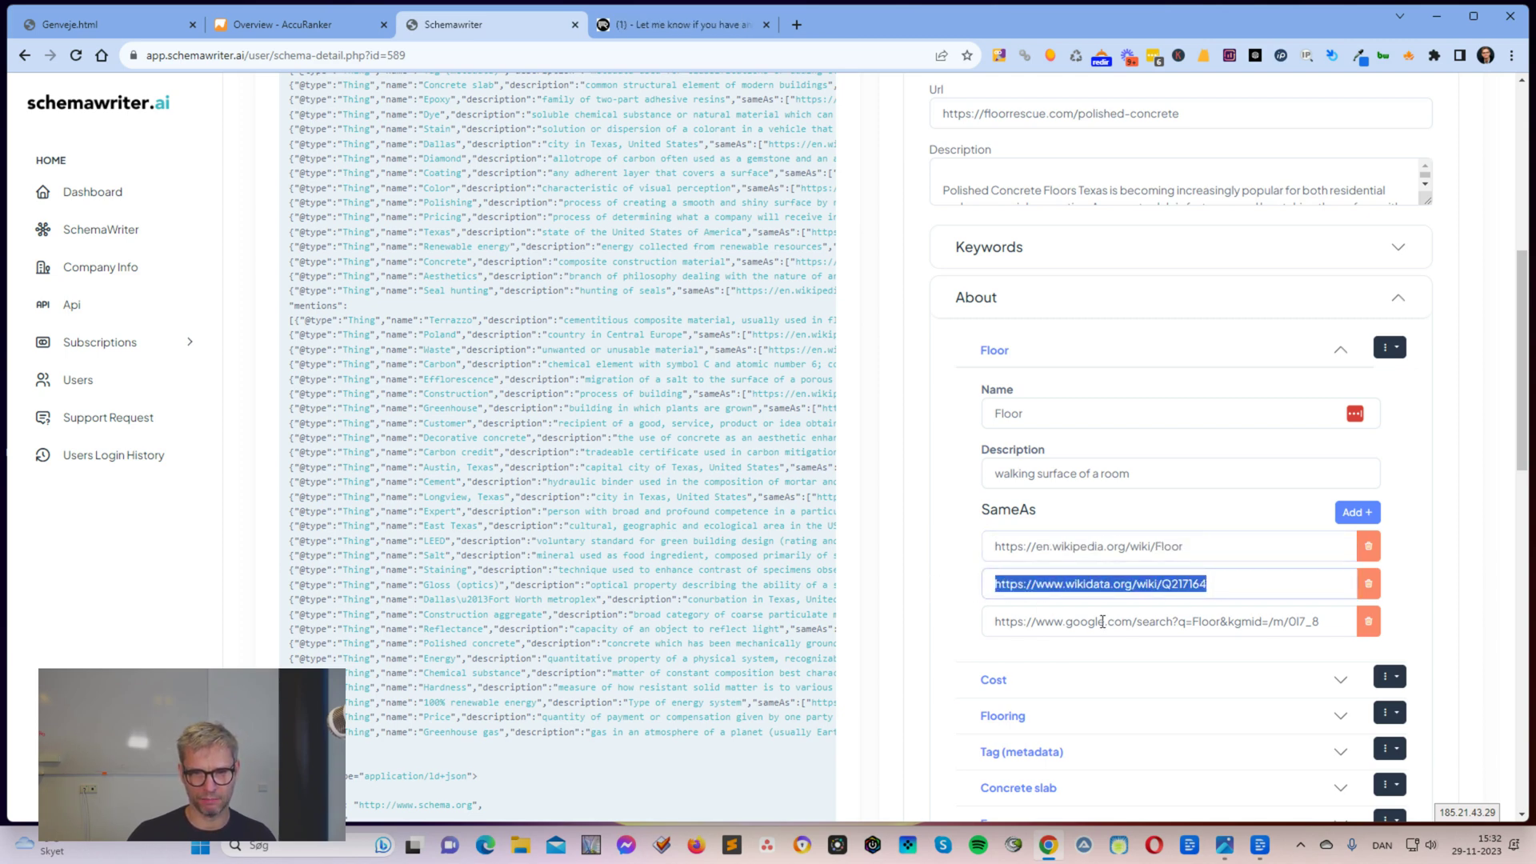
drag(1282, 625, 1086, 623)
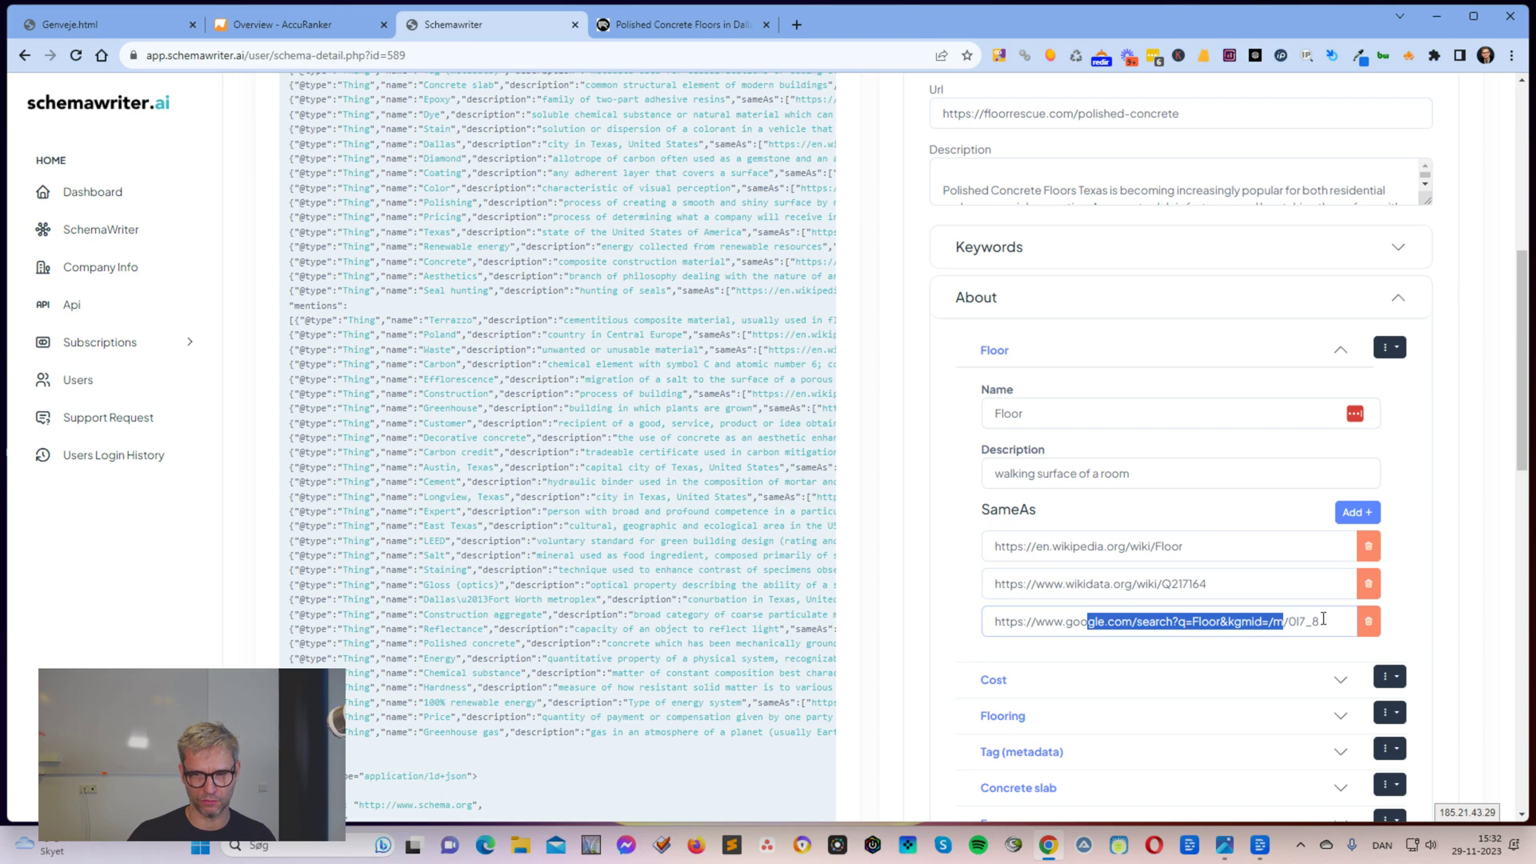
drag(1323, 620, 962, 609)
key(ctrl+c)
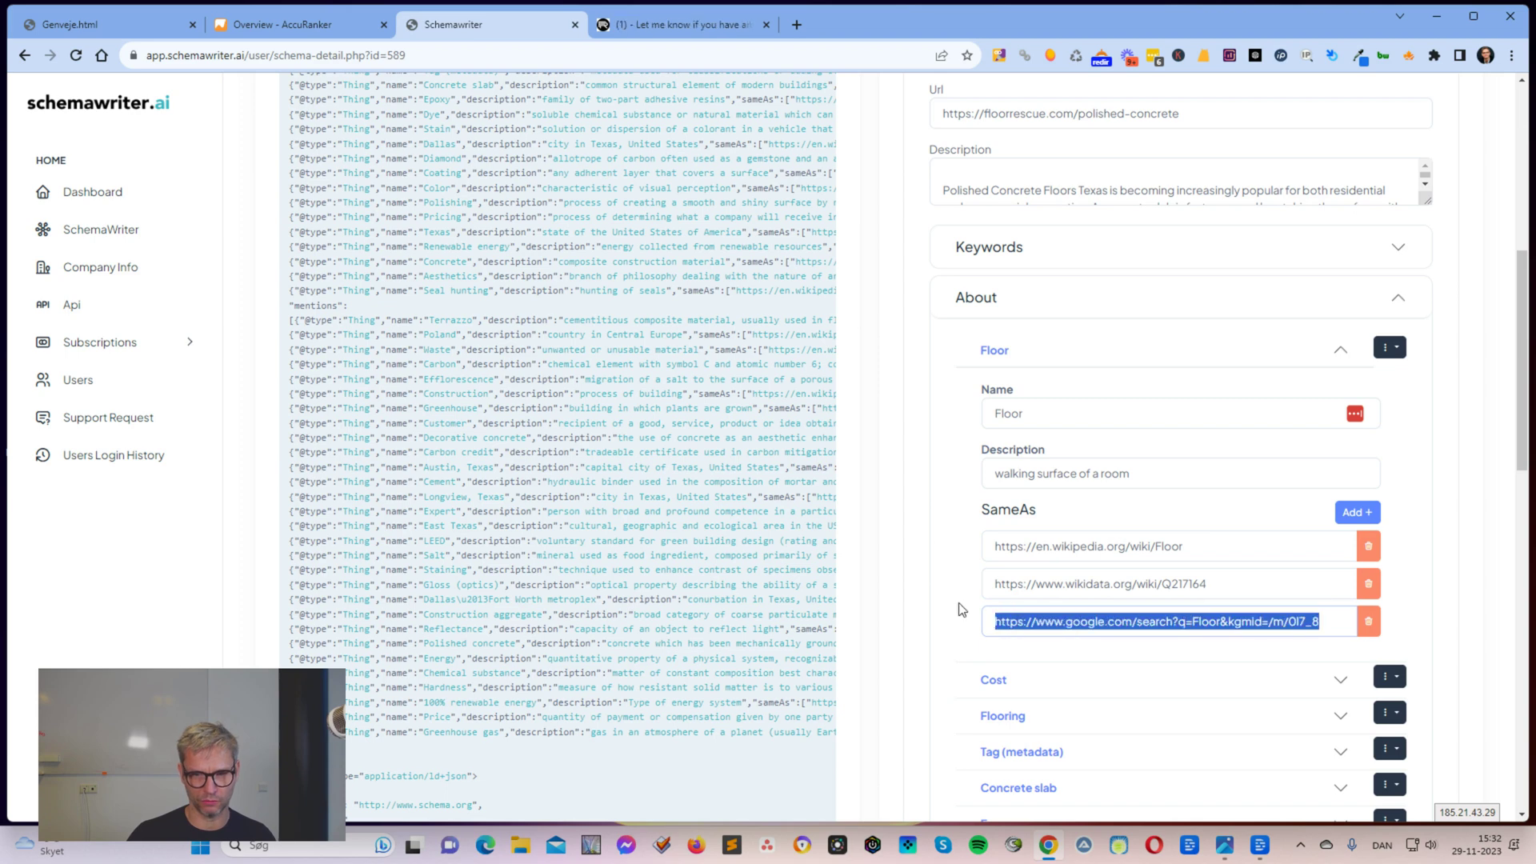
Load the copied Floor link in a new tab and close the extension panels.
click(797, 27)
key(ctrl+v)
key(Return)
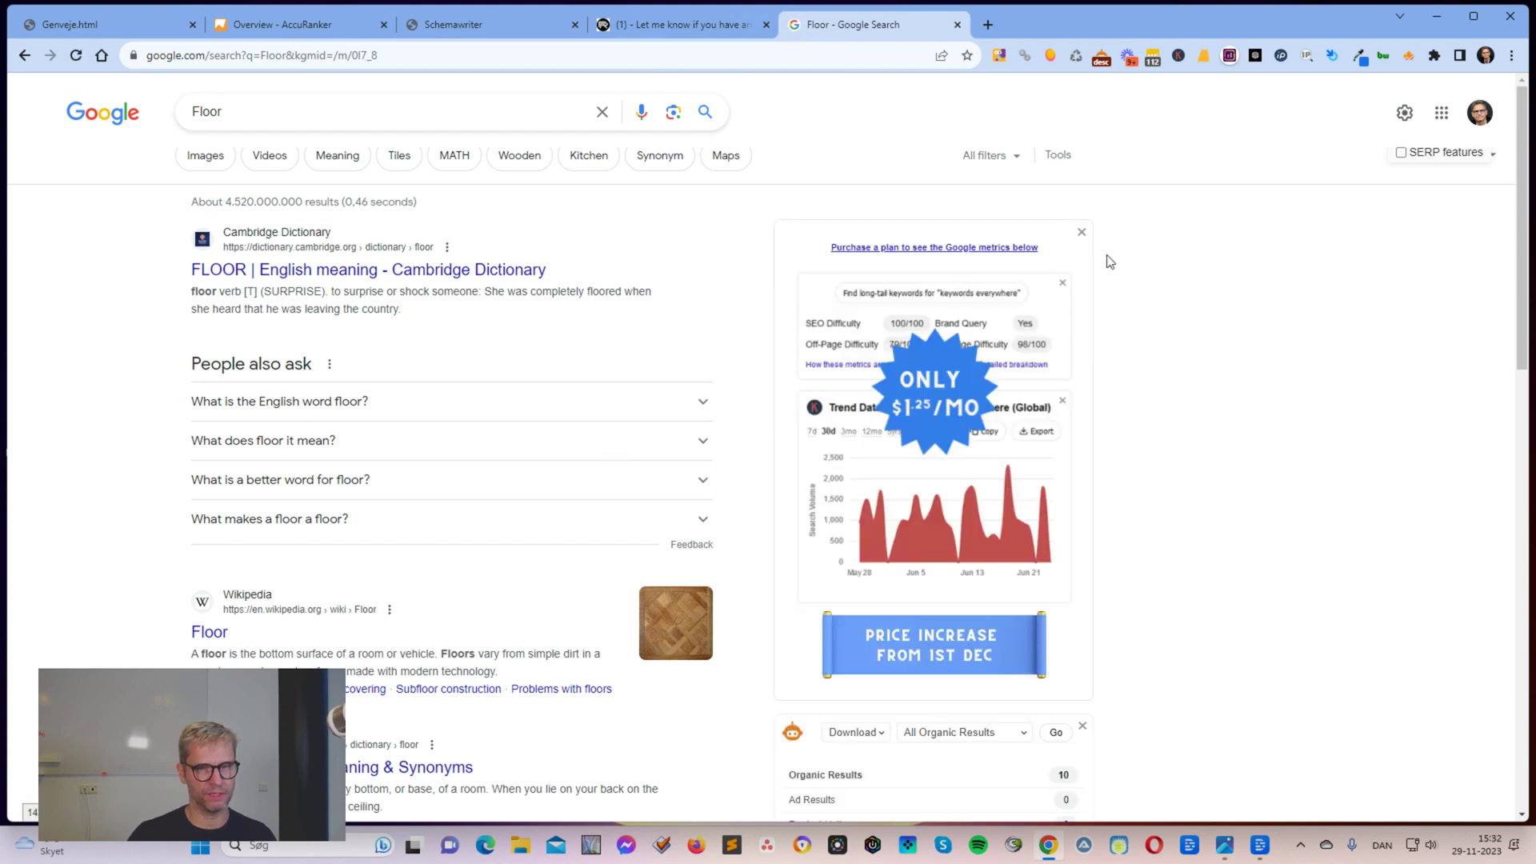
click(1081, 232)
click(1082, 234)
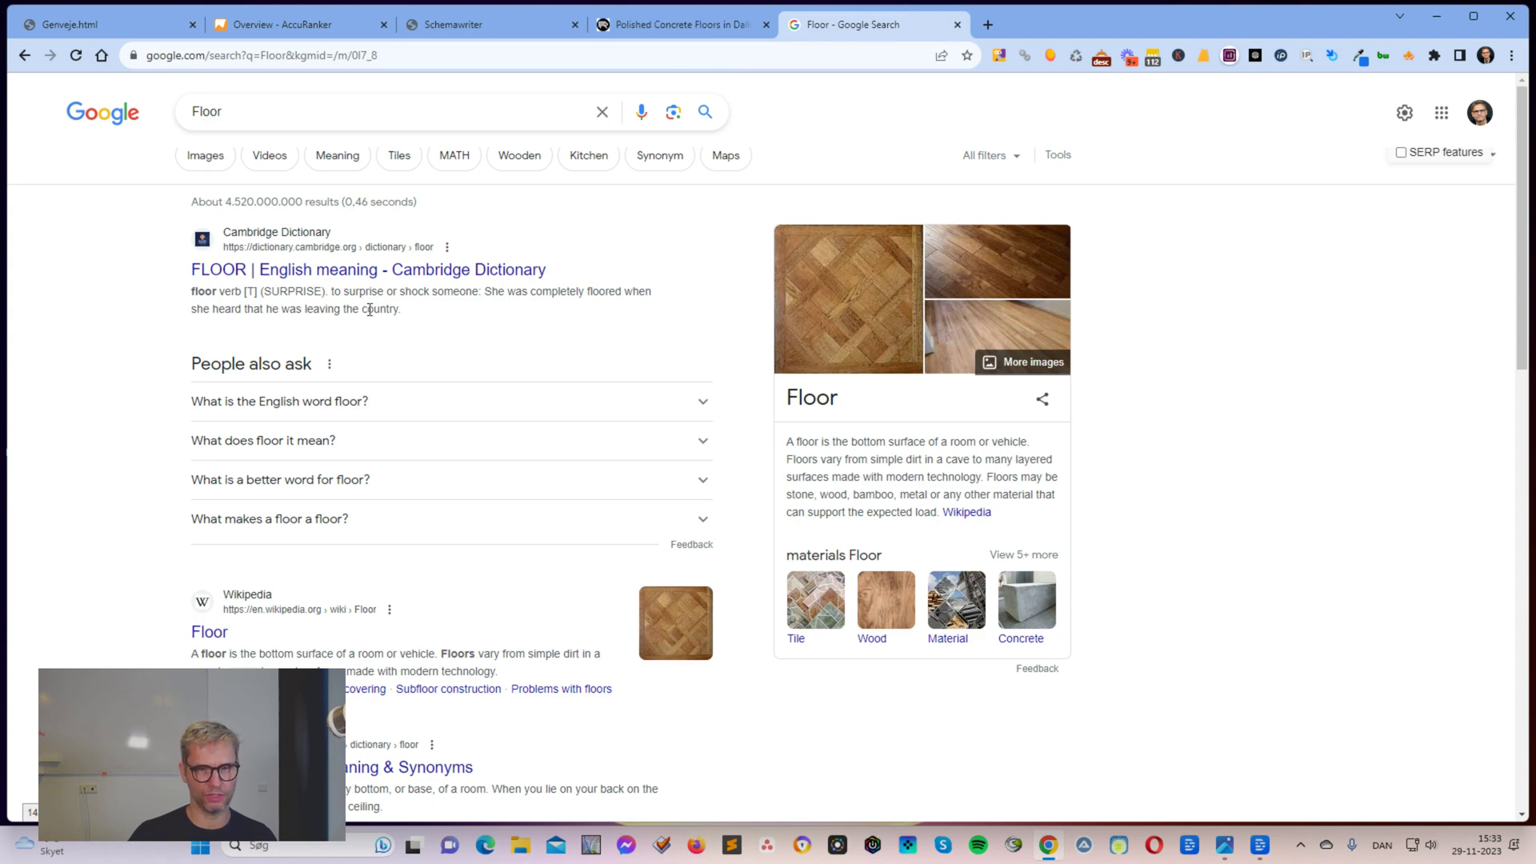
drag(861, 402, 771, 405)
drag(1152, 478, 1236, 454)
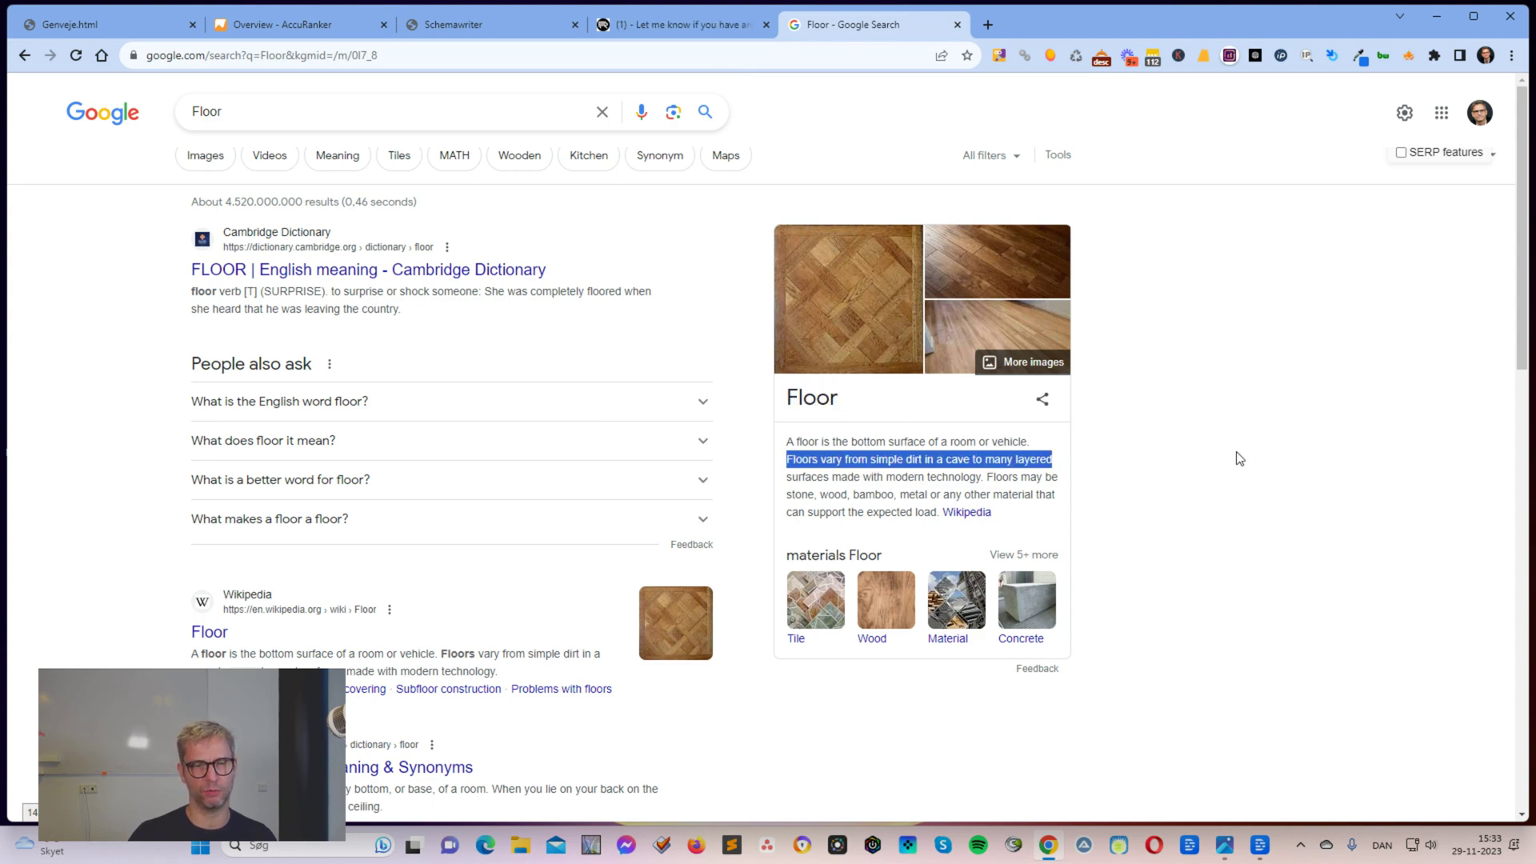
click(1375, 371)
Back in schemawriter.ai, re-expand Floor and check its name and Google SameAs link.
click(453, 26)
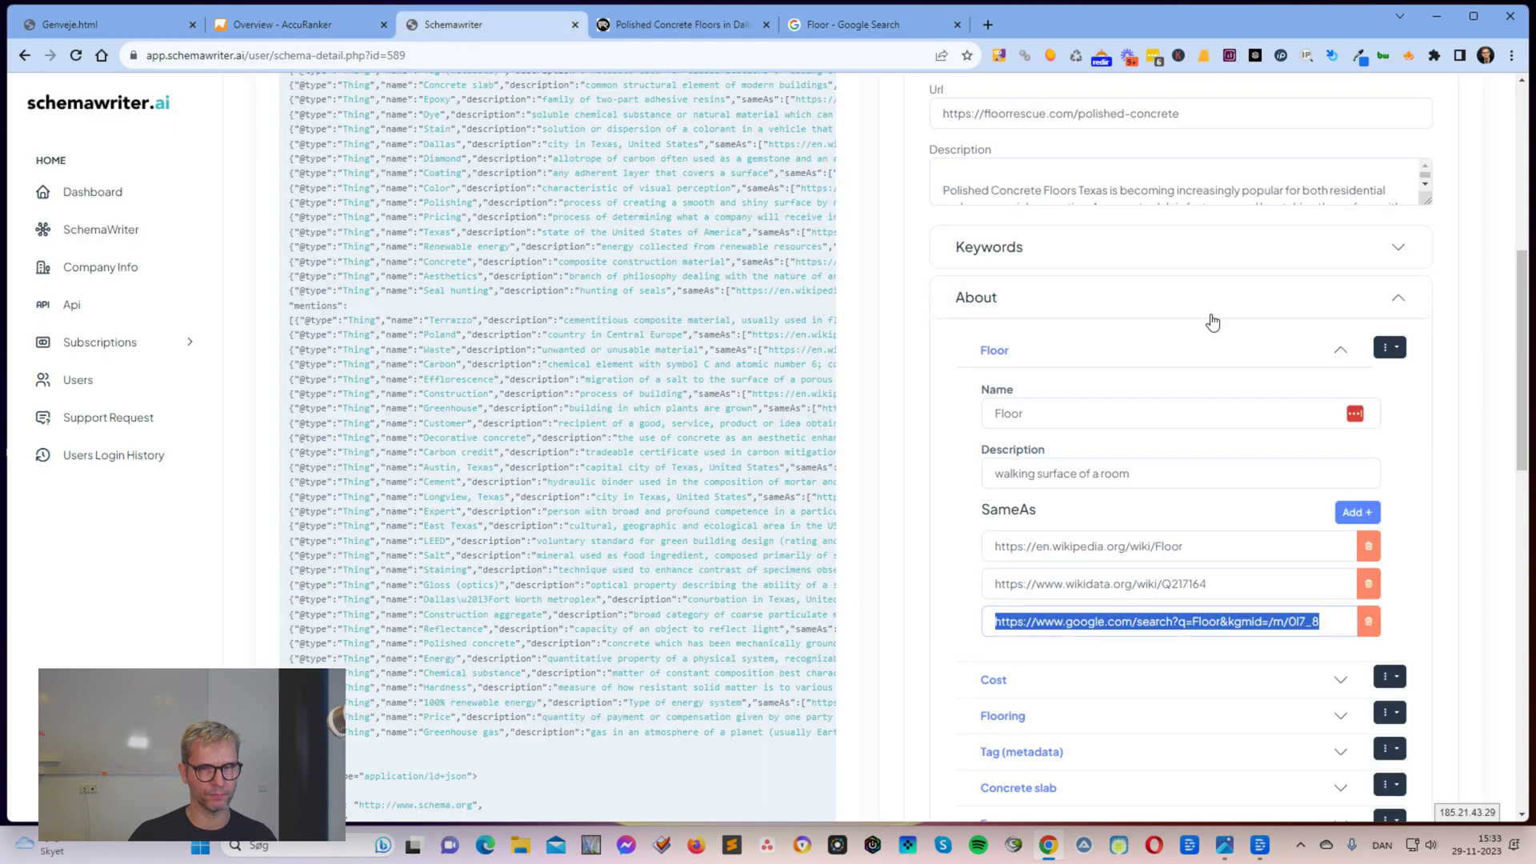
click(1465, 421)
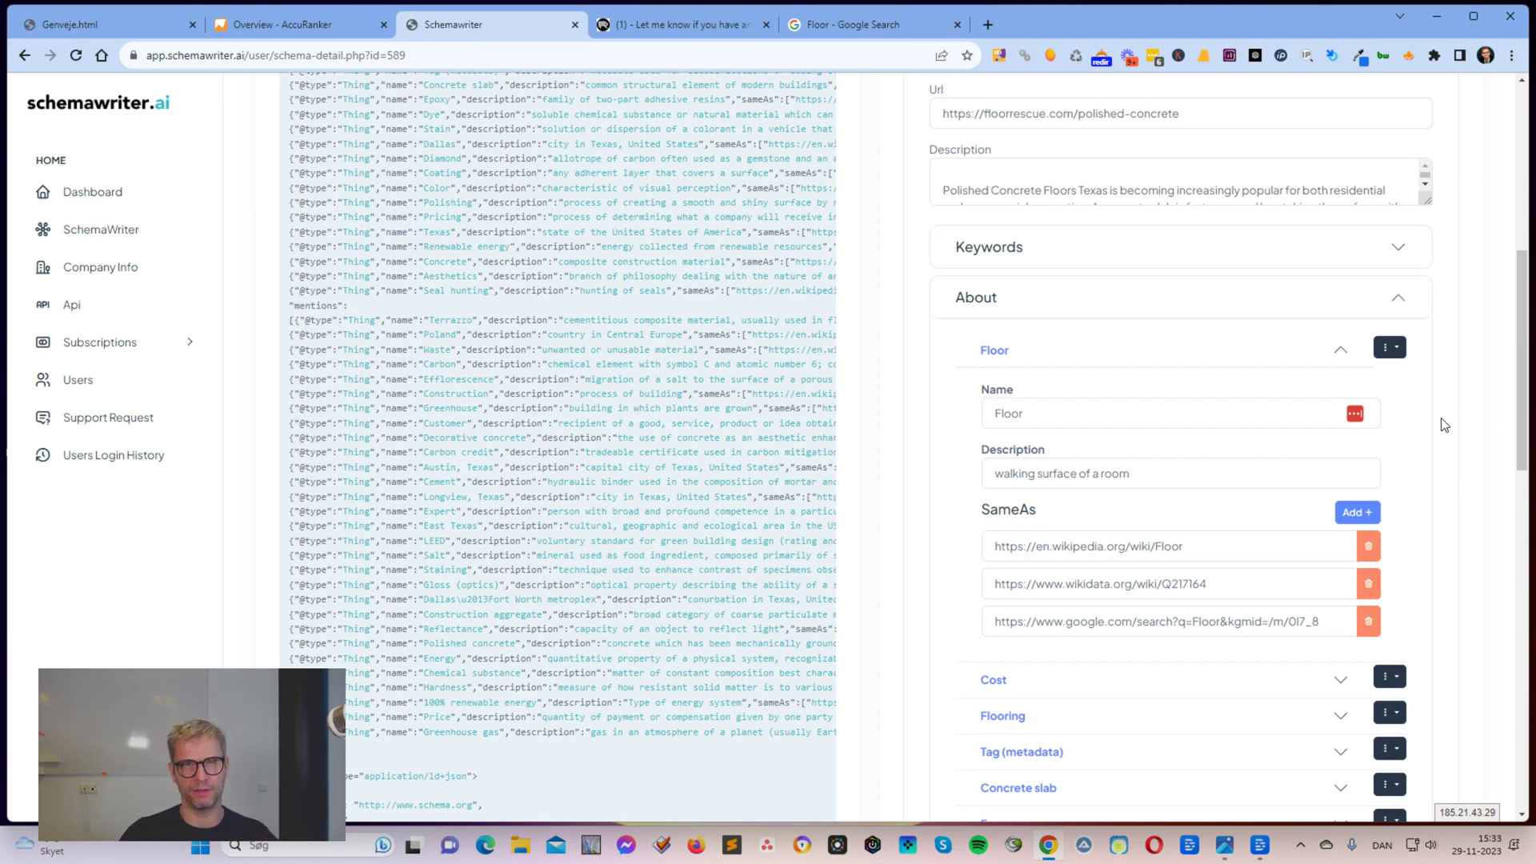
click(1340, 350)
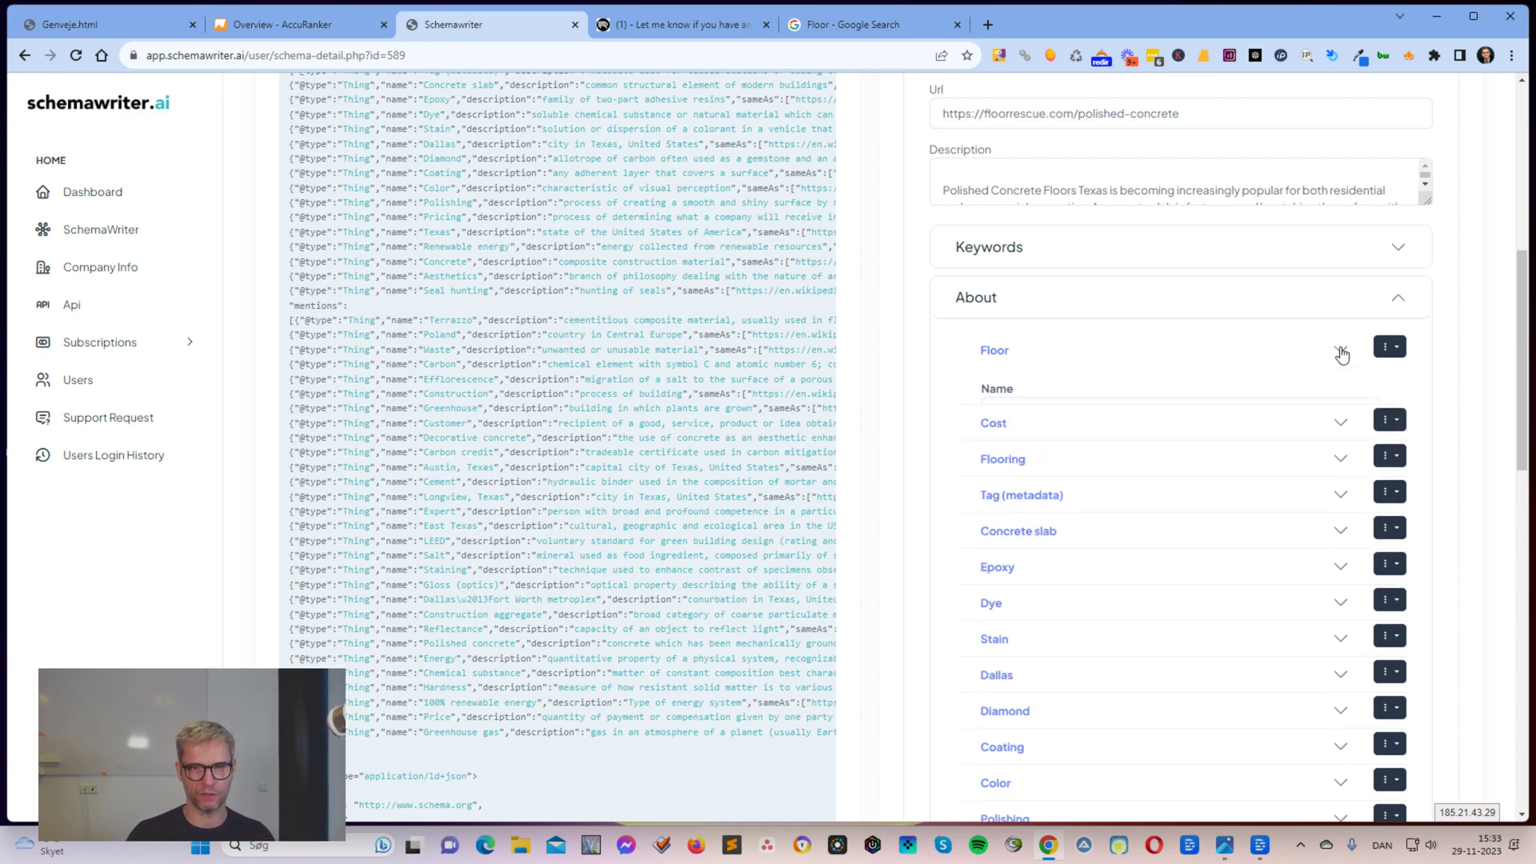
click(1340, 352)
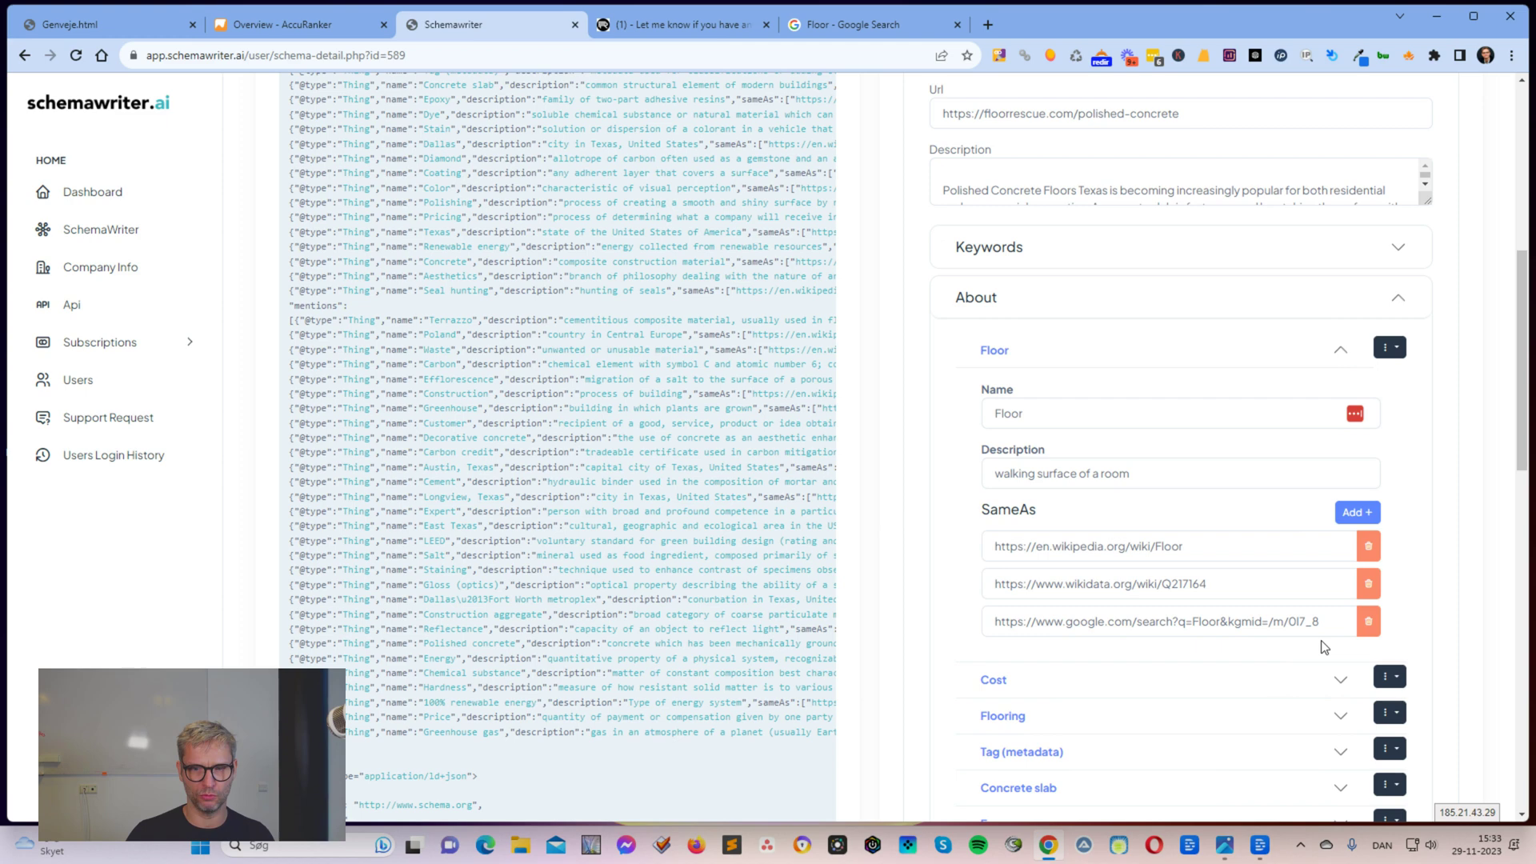
drag(1324, 627, 995, 625)
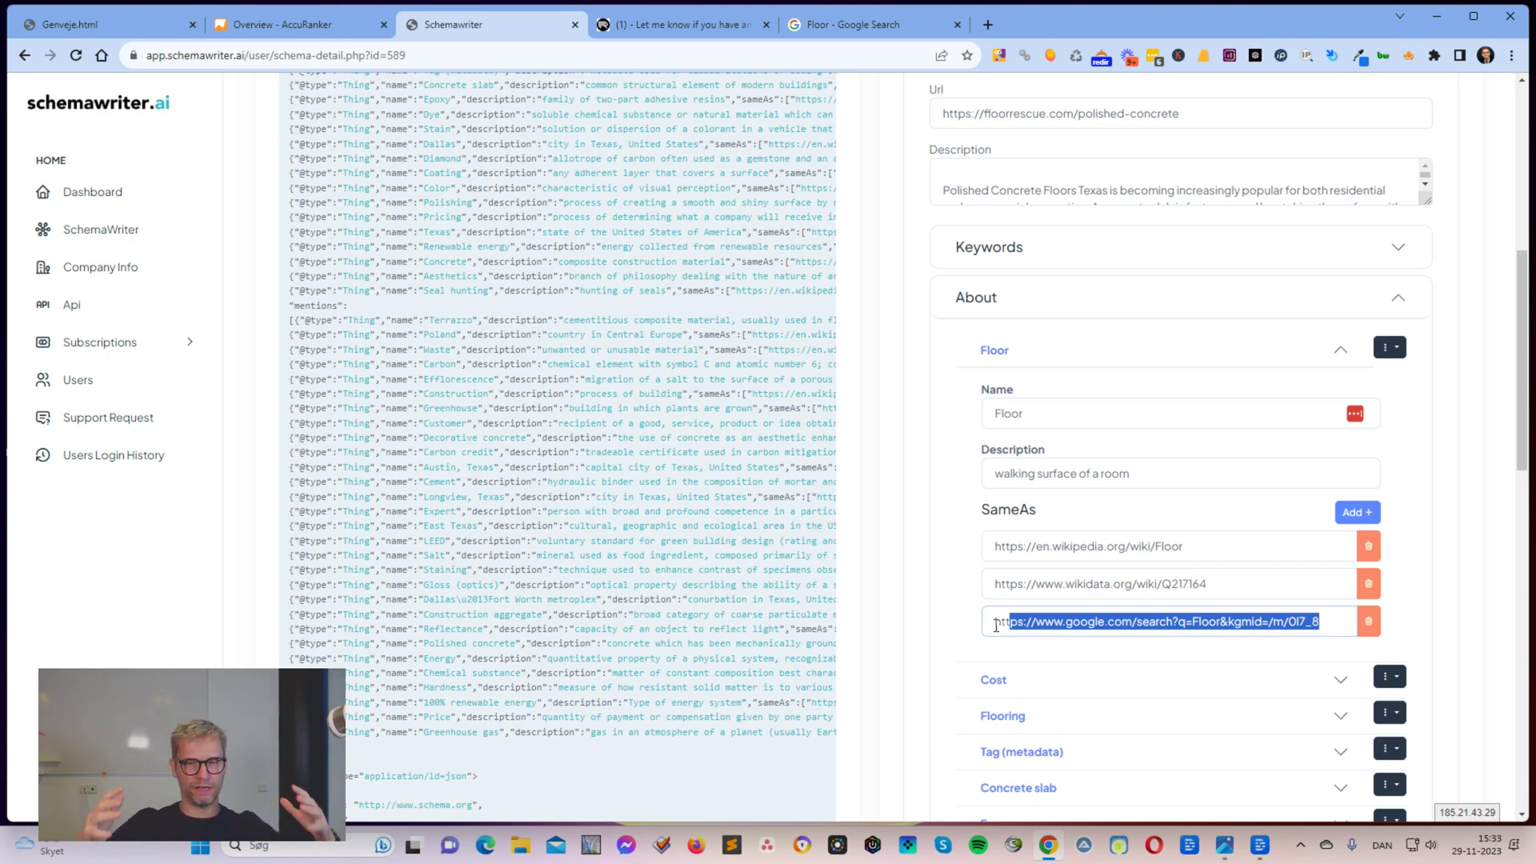
click(1063, 417)
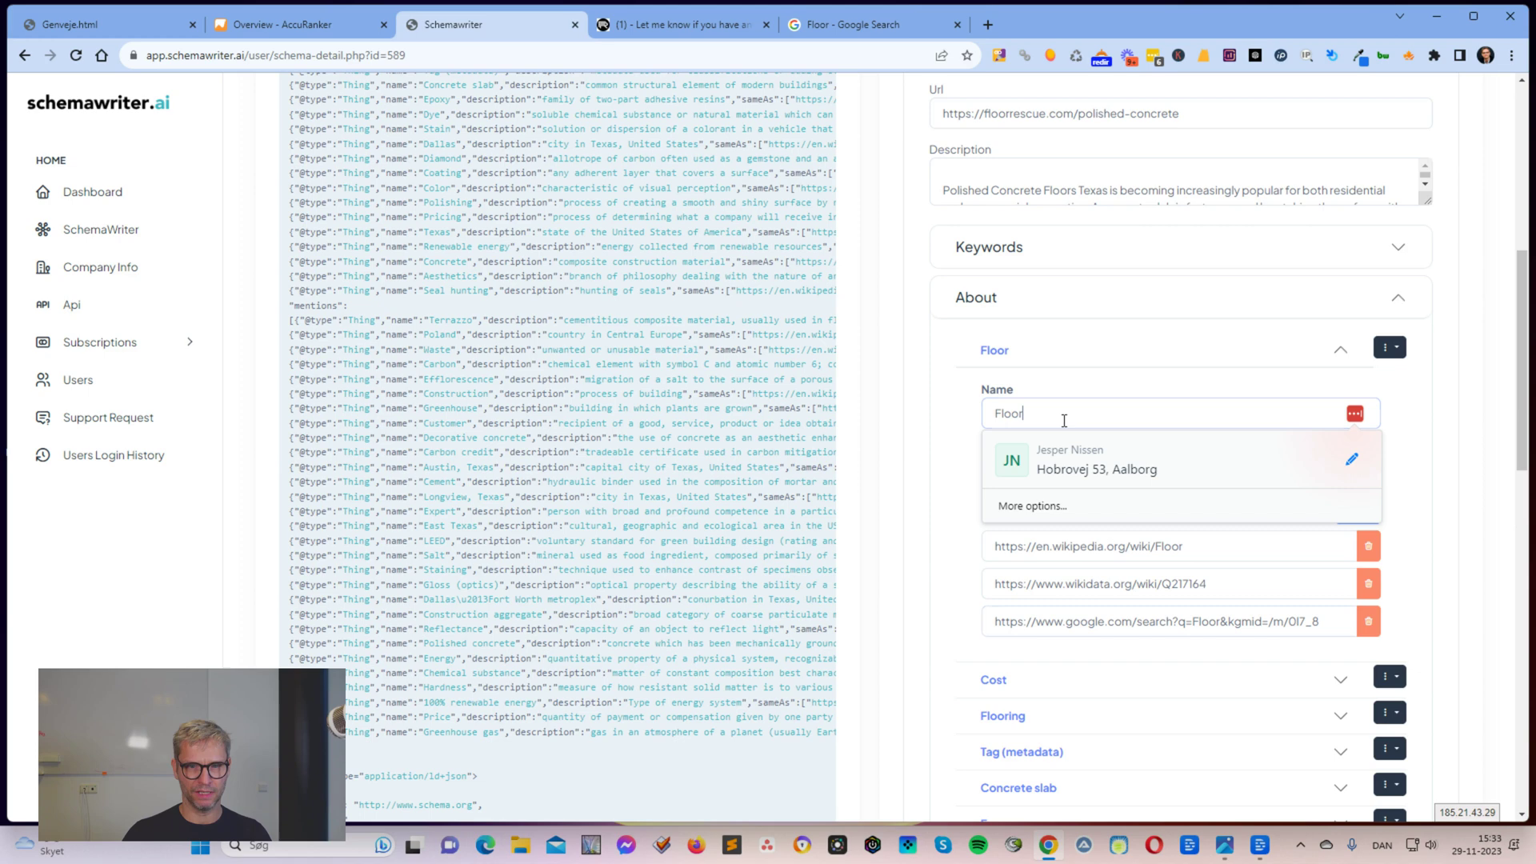
drag(1064, 420, 993, 406)
click(1450, 425)
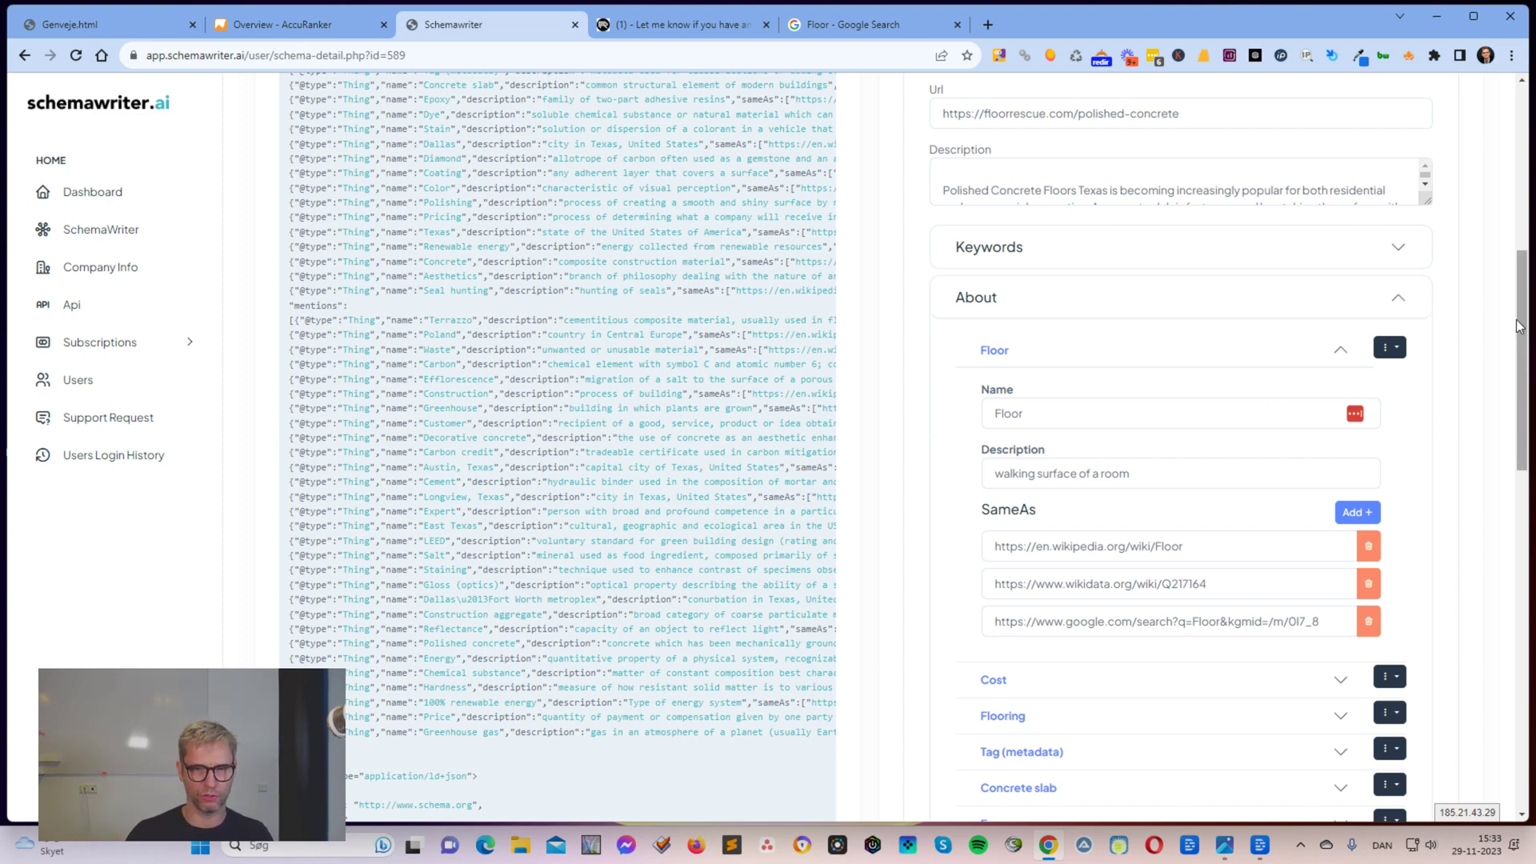
Remove Cost and Tag (metadata) from the About topics.
click(1340, 352)
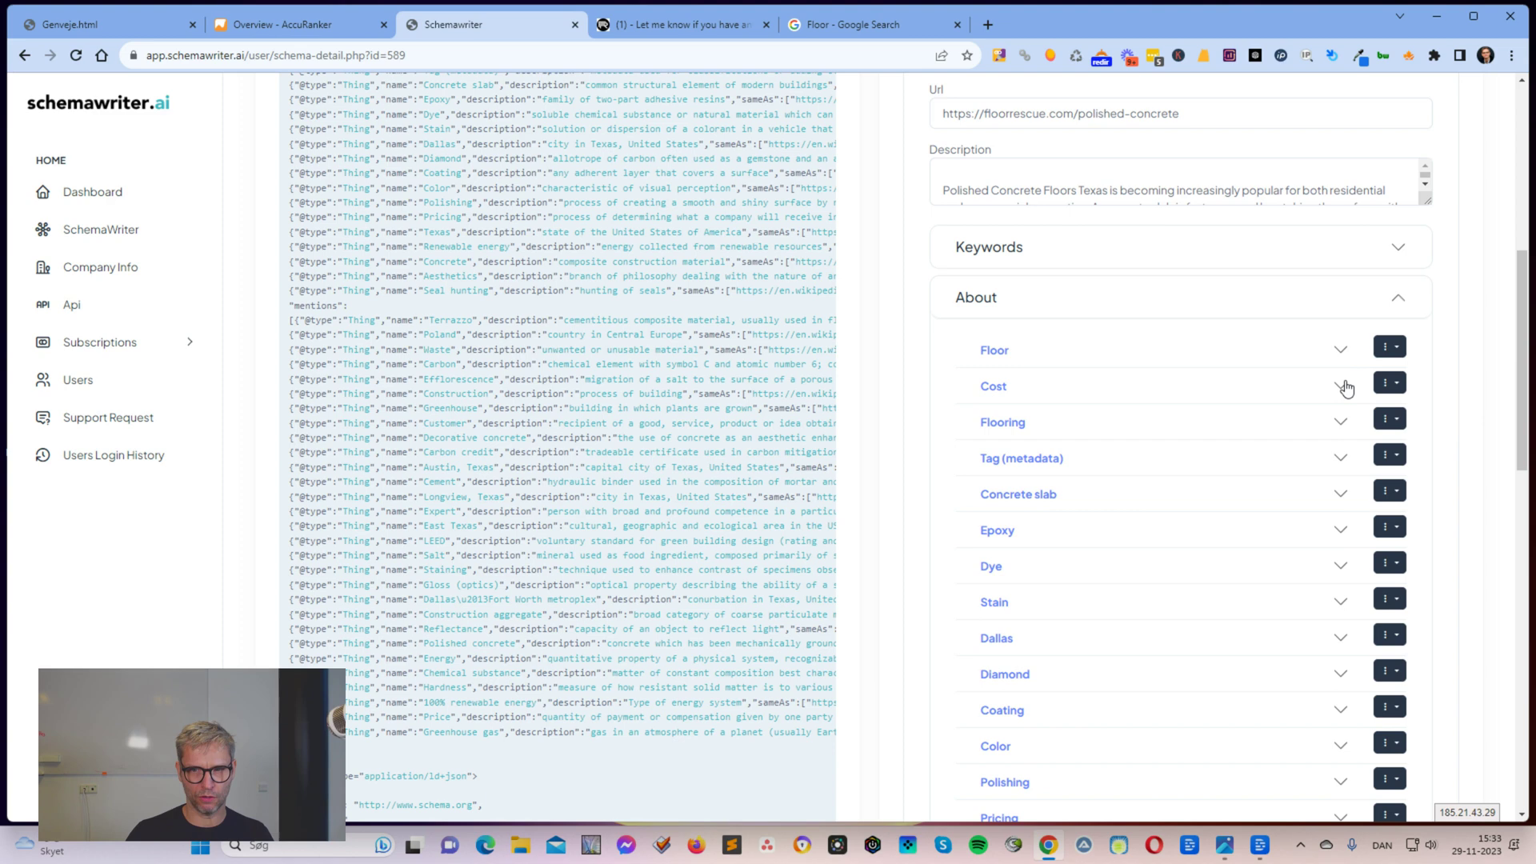
click(1341, 387)
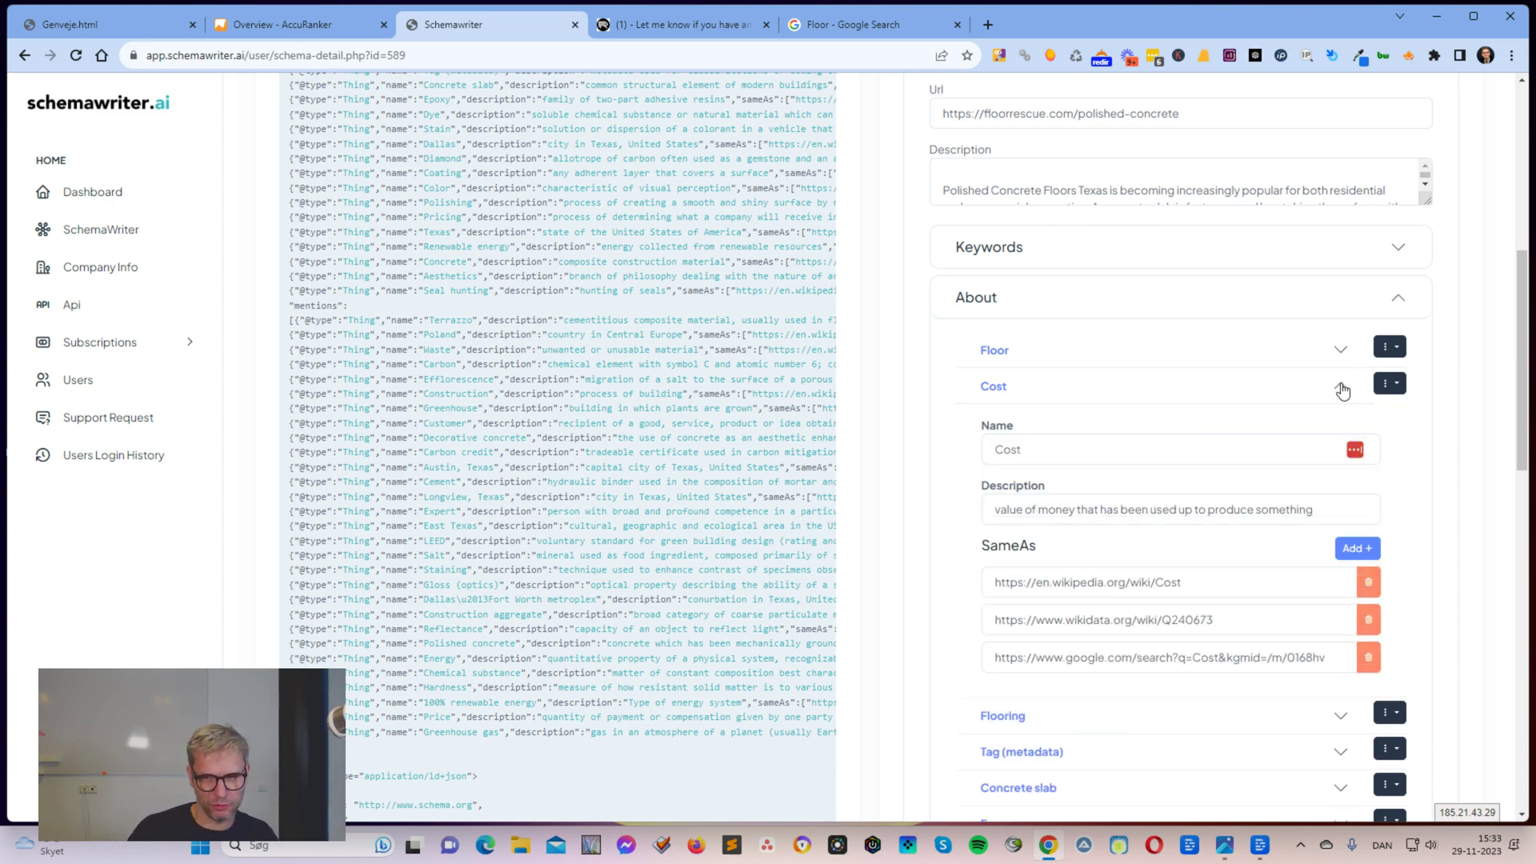
click(1339, 387)
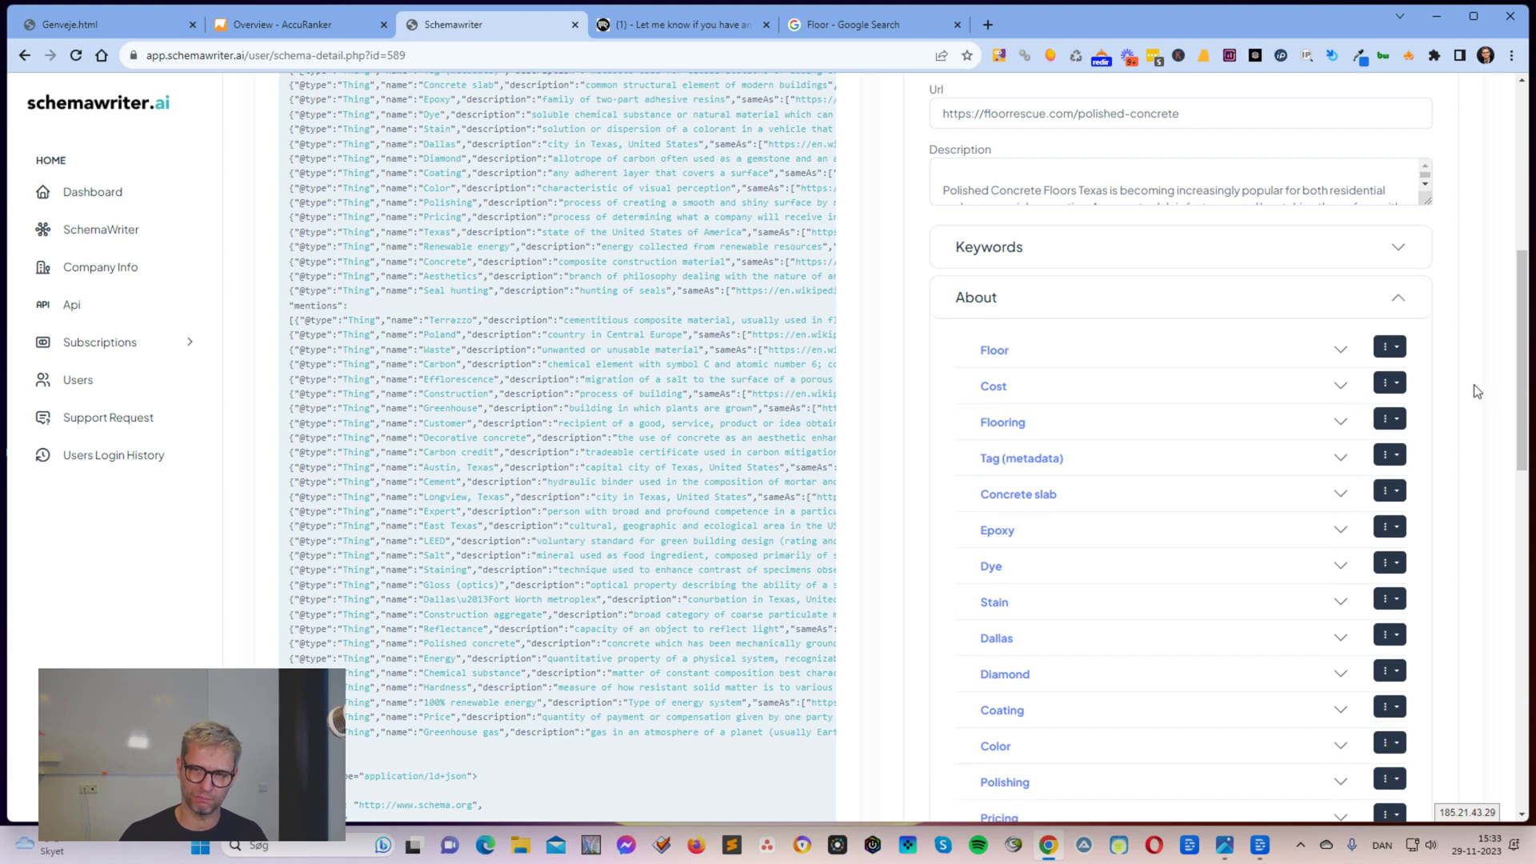
click(1021, 387)
click(1021, 387)
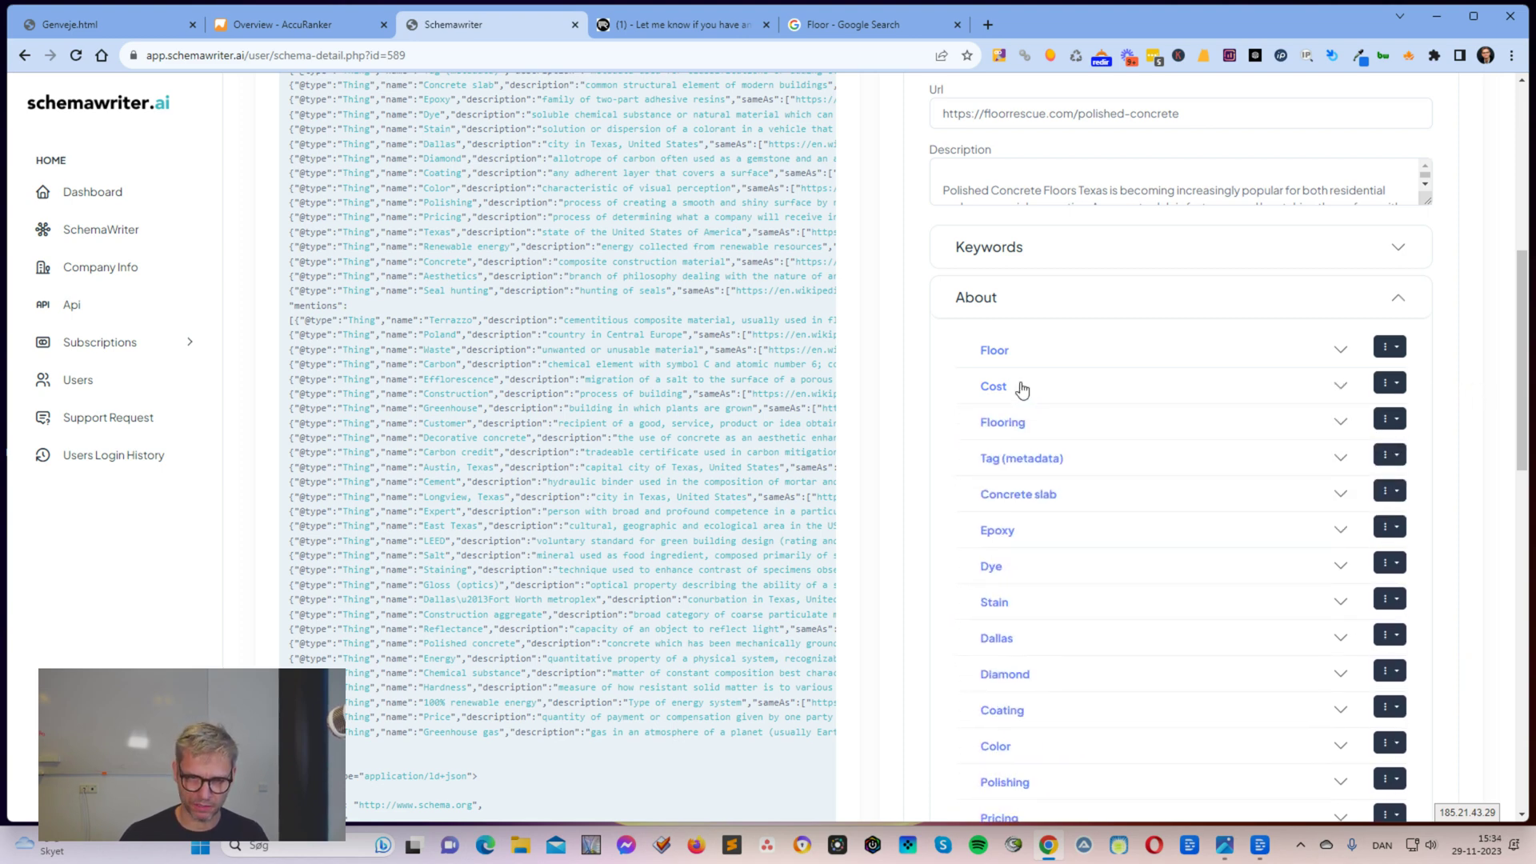
click(1396, 388)
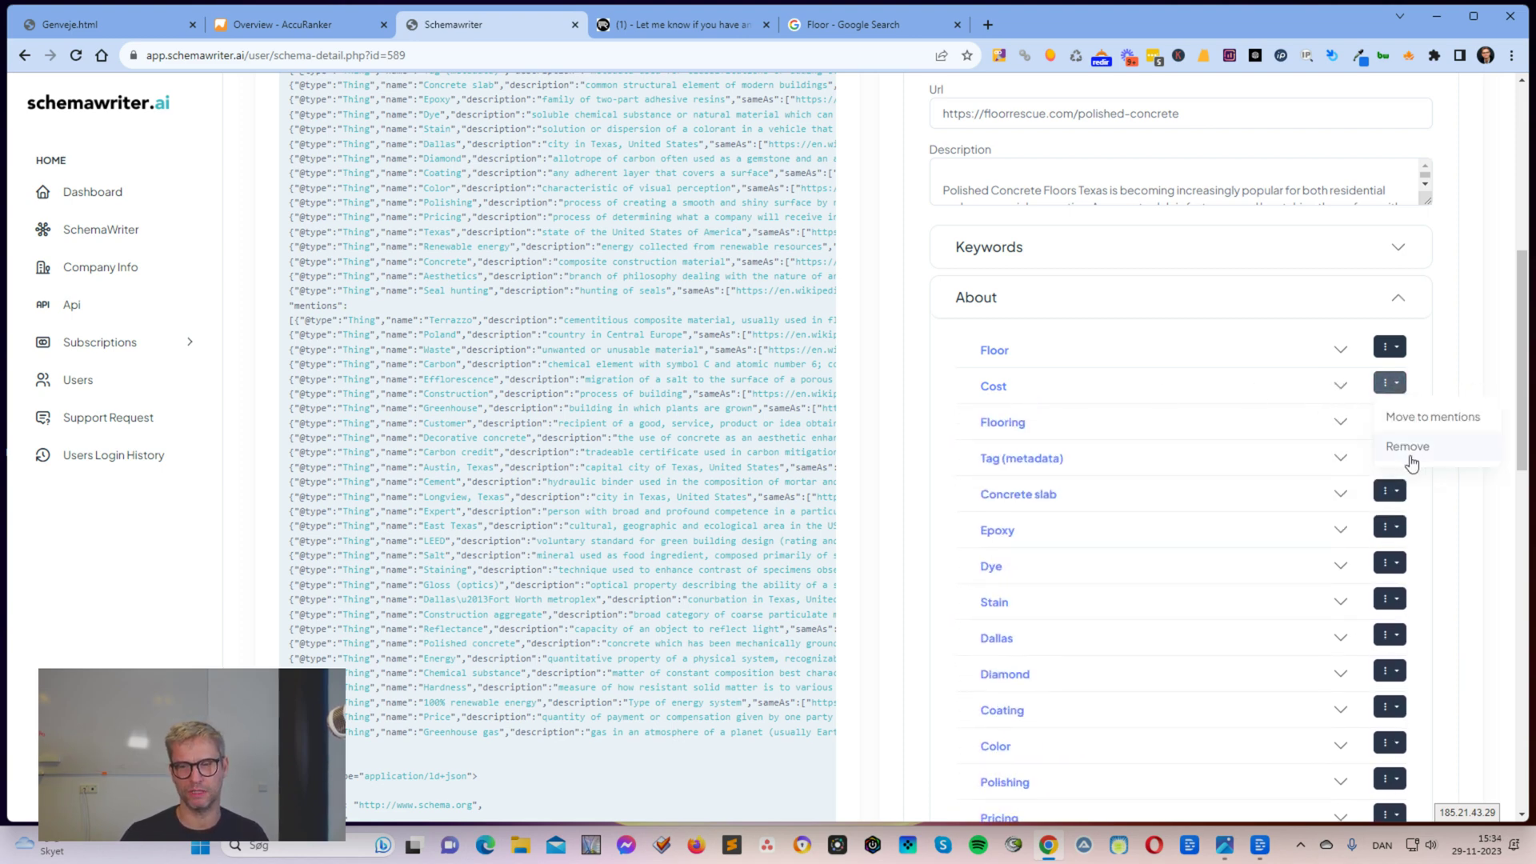
click(1409, 460)
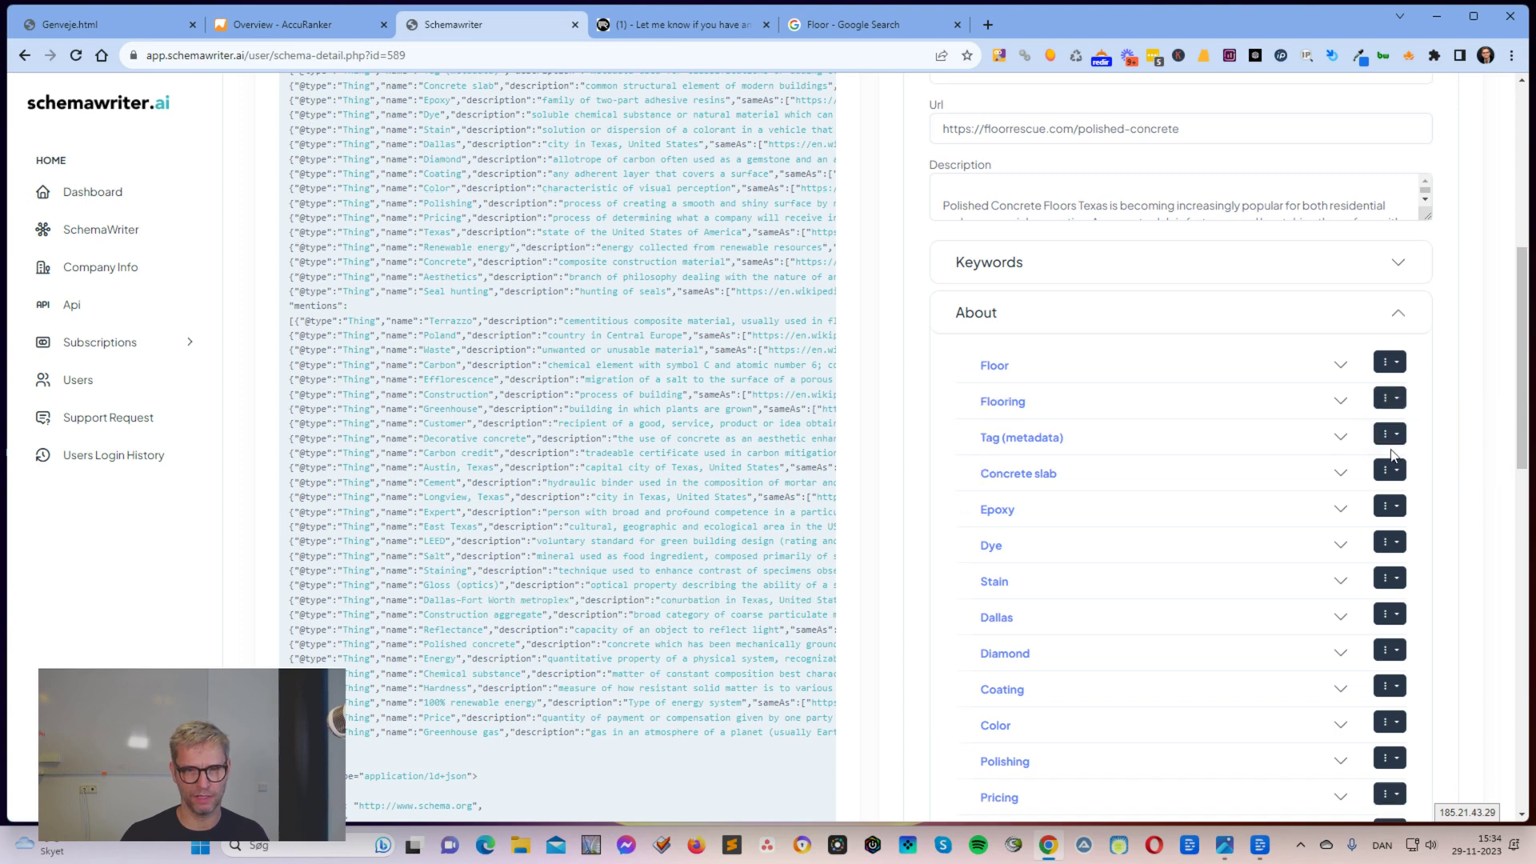
click(1390, 435)
click(1409, 502)
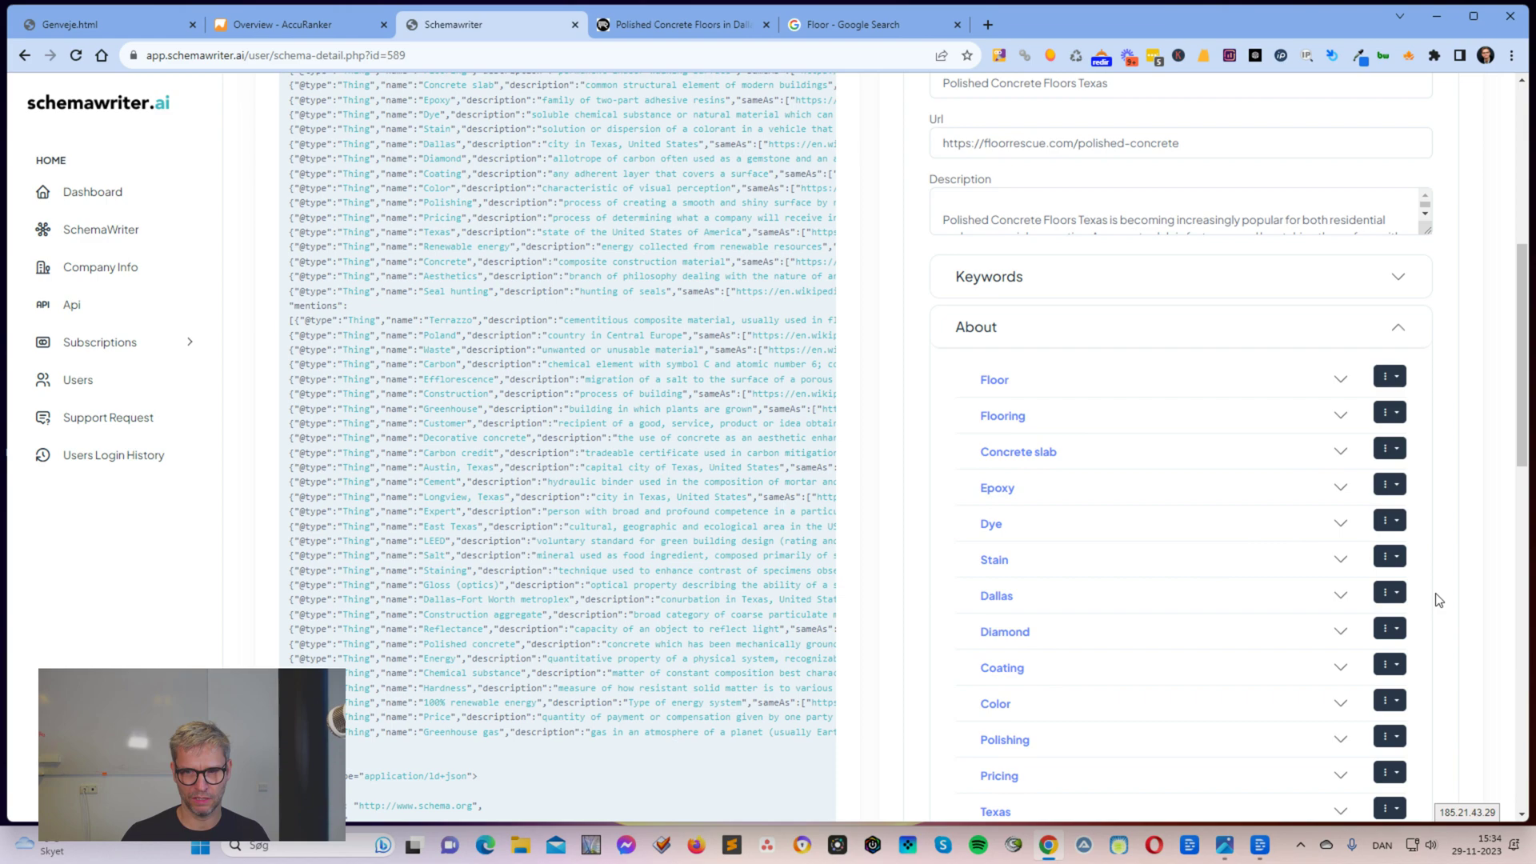
Move Pricing from the About topics into Mentions.
scroll(1438, 600, down, 3)
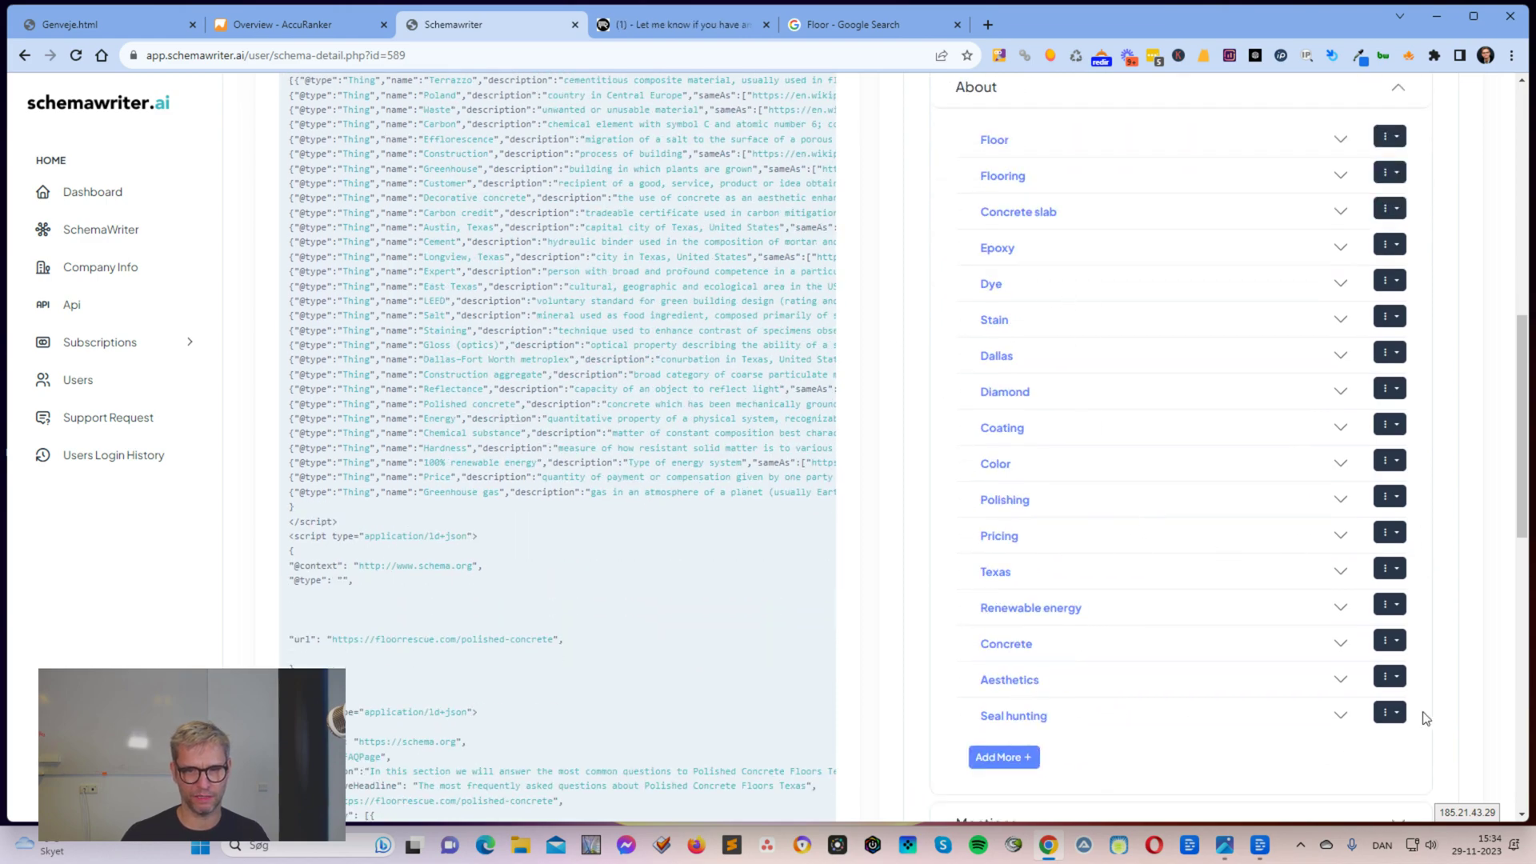
click(1390, 676)
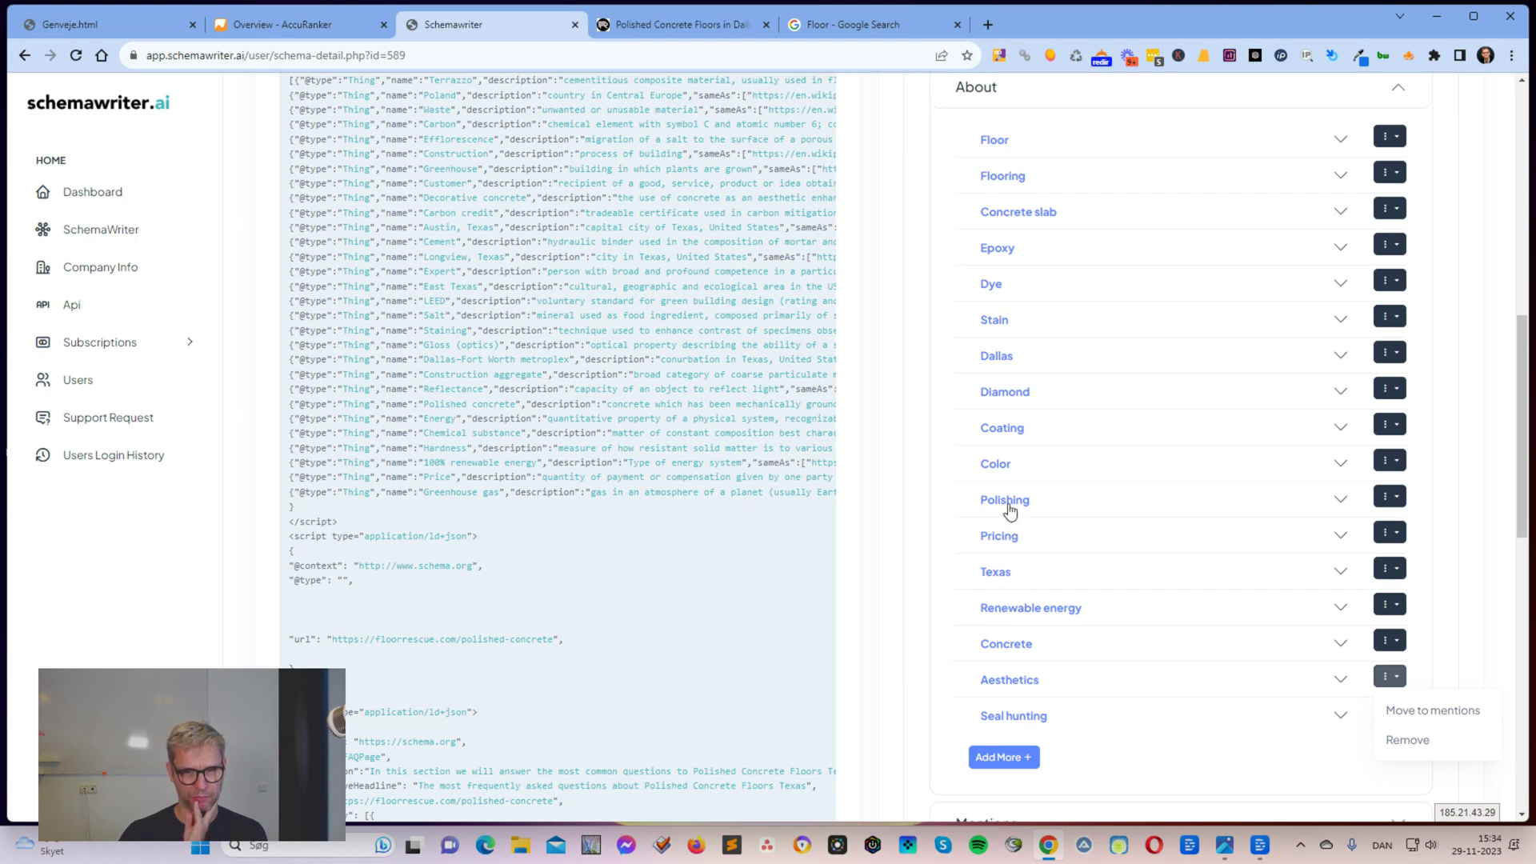
click(1390, 532)
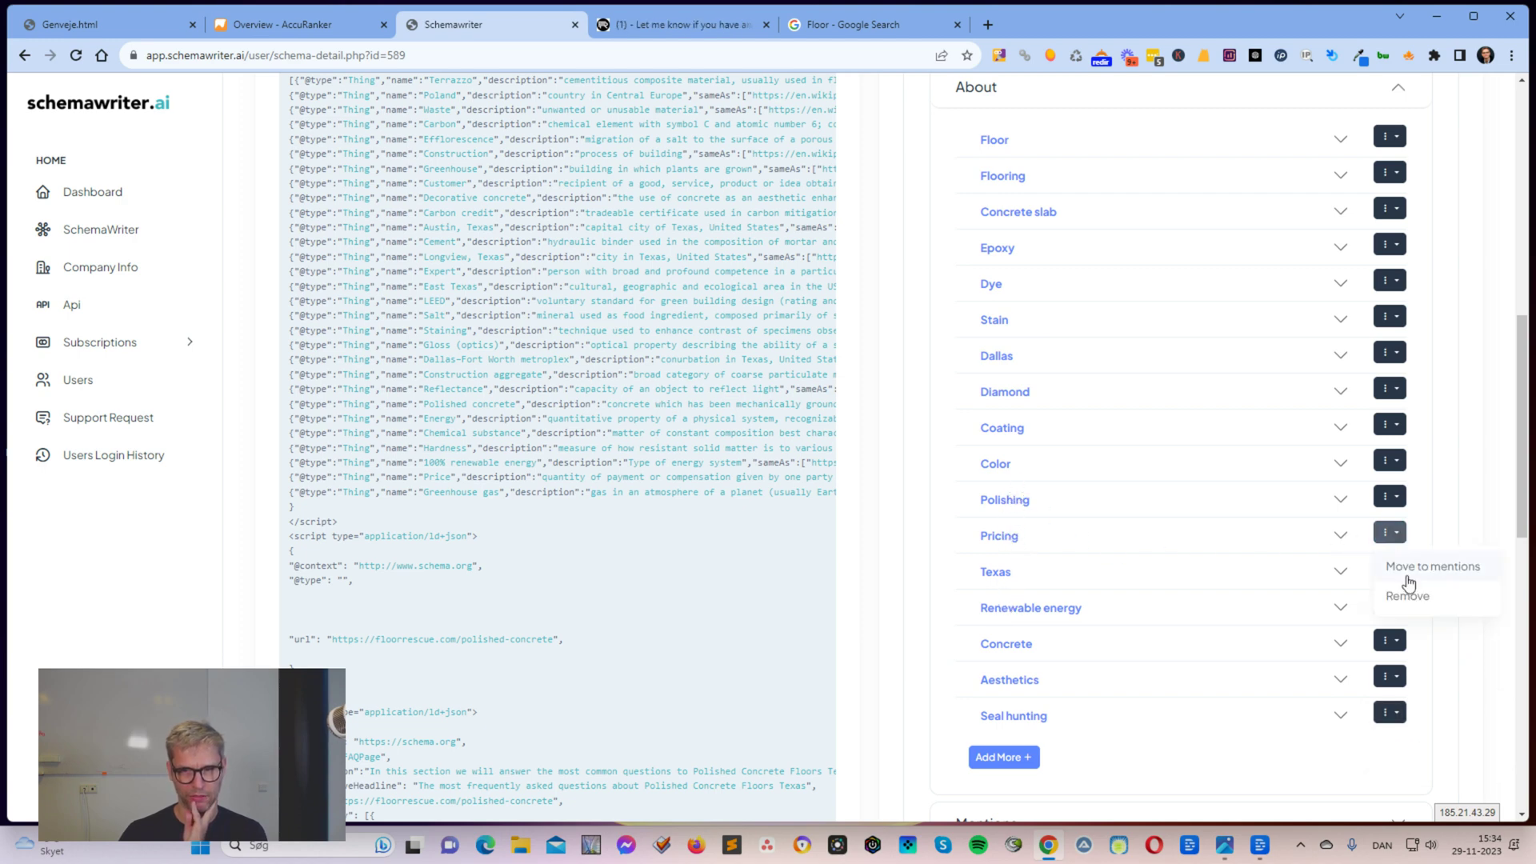
click(1418, 568)
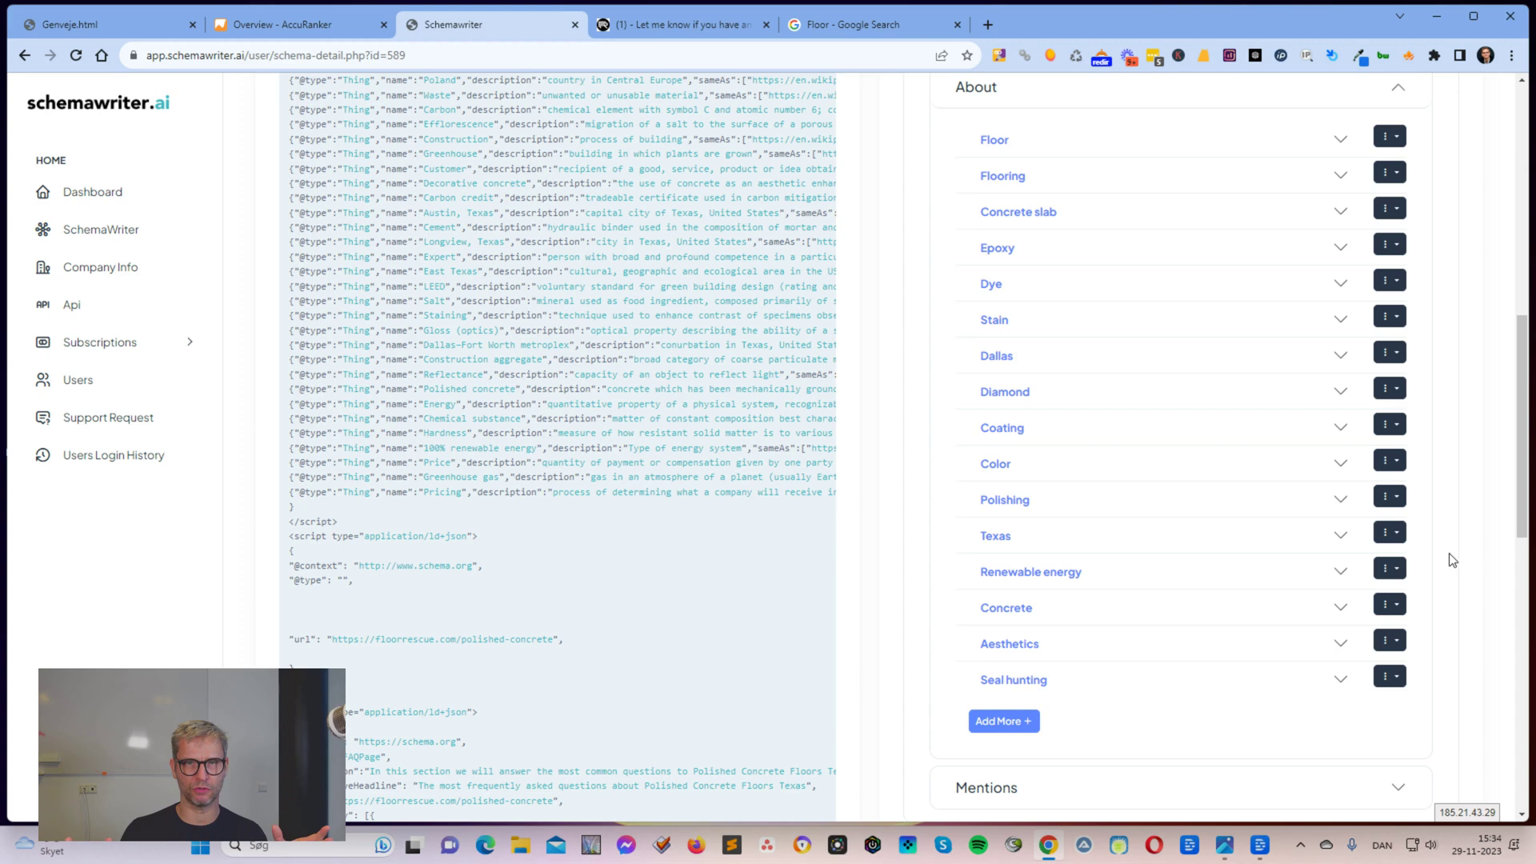
key(alt+Tab)
Open the keyword ranking screenshot in Photos next to the schema page.
click(758, 446)
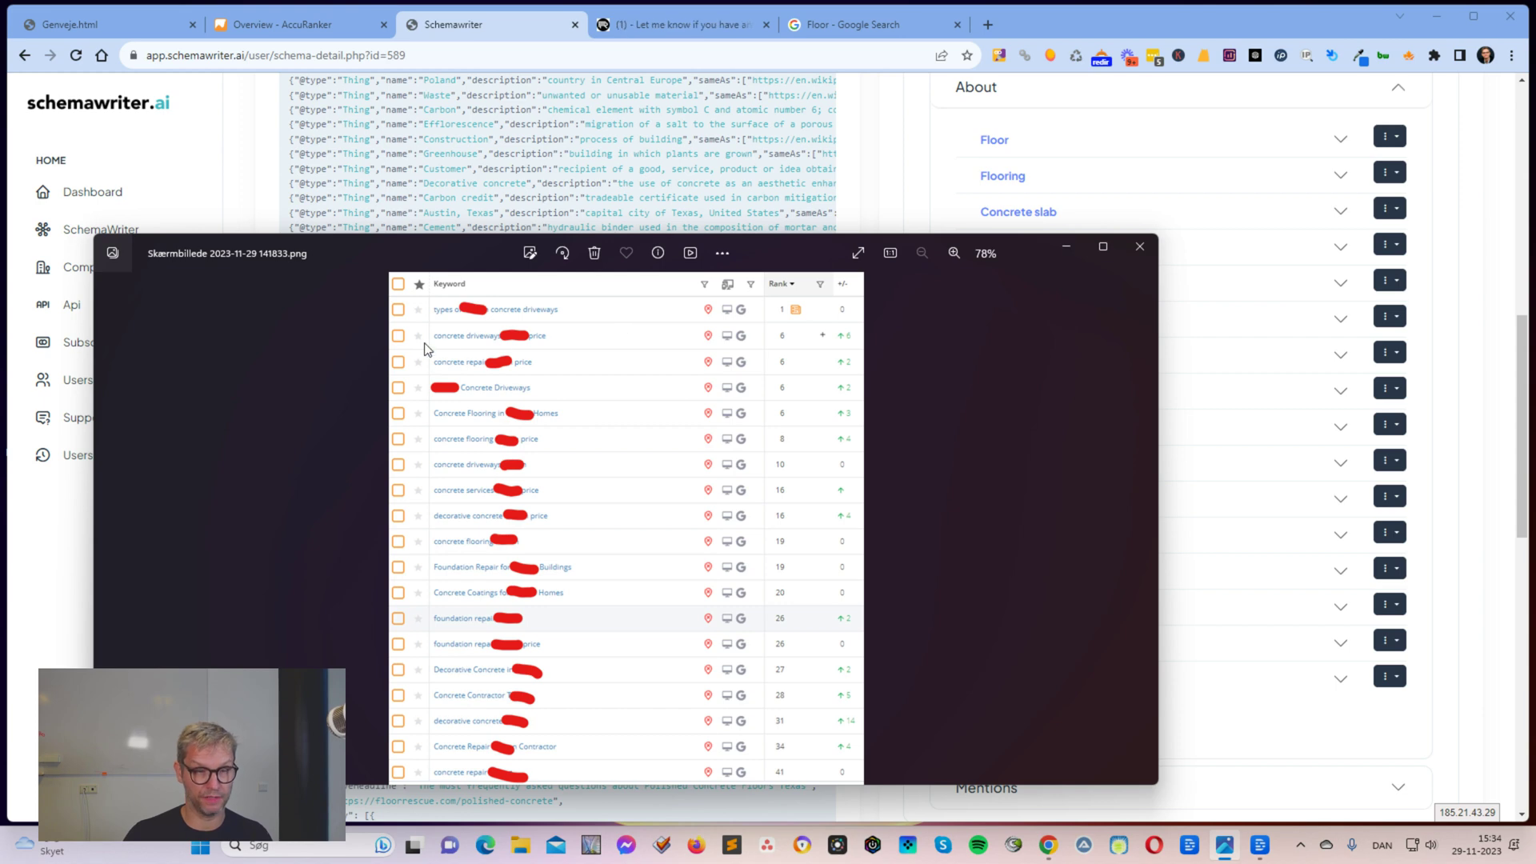
drag(1015, 251, 834, 239)
scroll(1381, 477, down, 5)
Expand the Mentions topic list and scroll through it.
click(1311, 404)
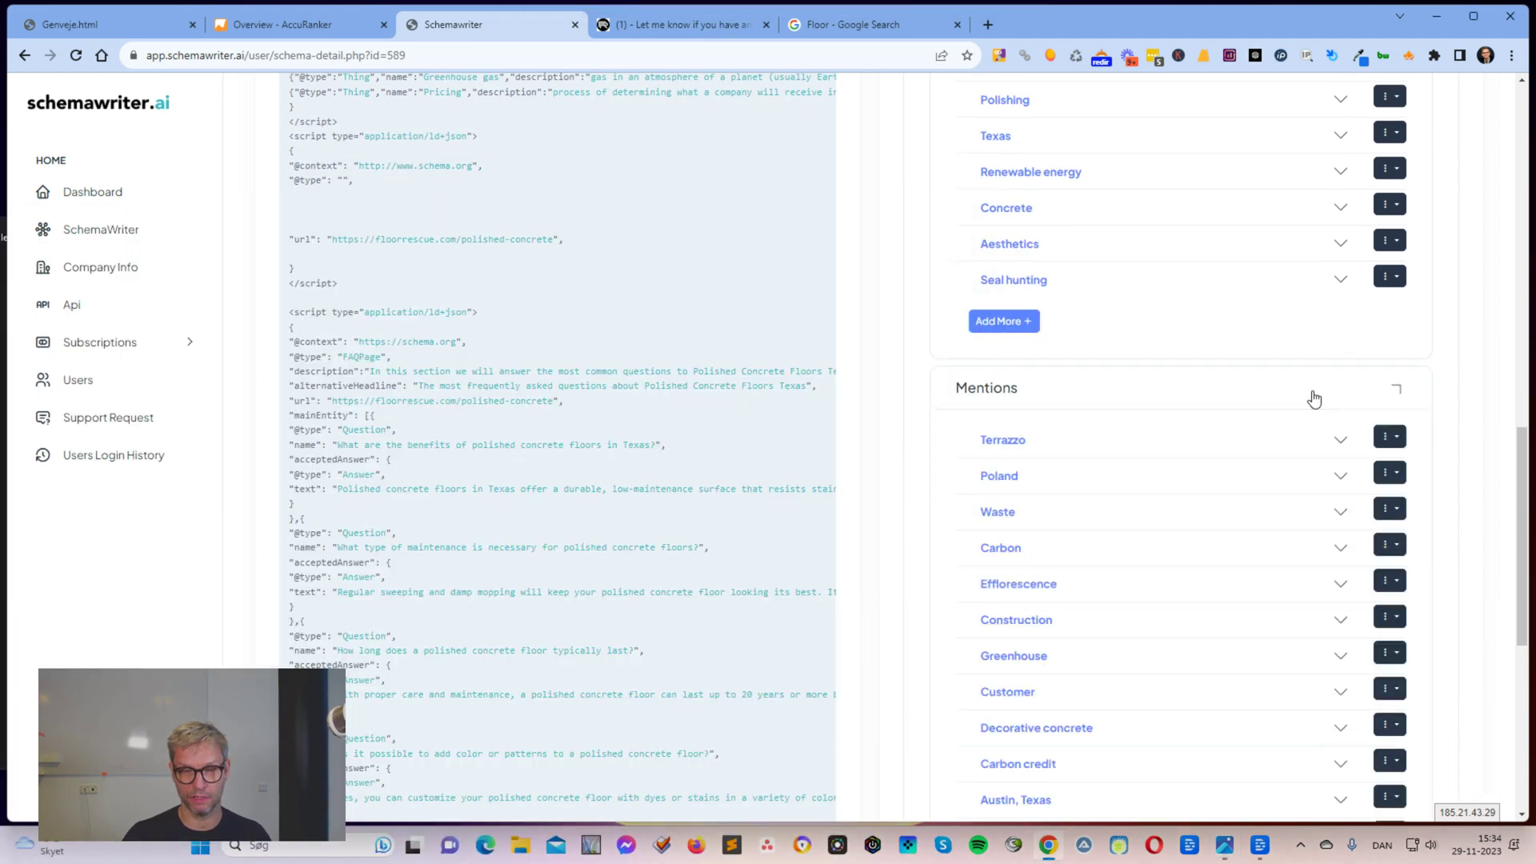
scroll(1310, 400, down, 10)
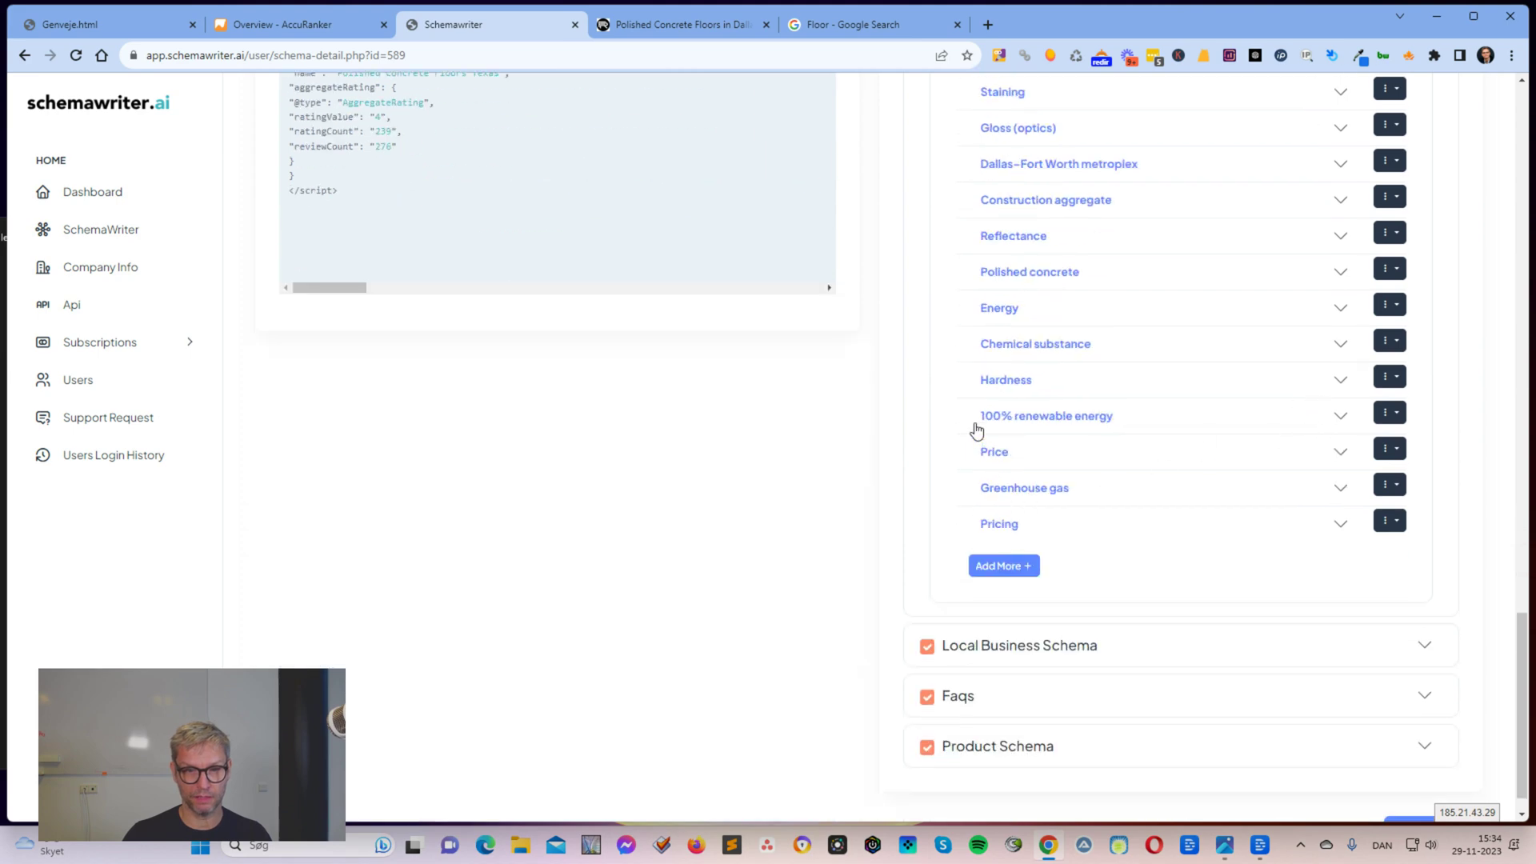
scroll(927, 565, up, 5)
scroll(928, 565, up, 5)
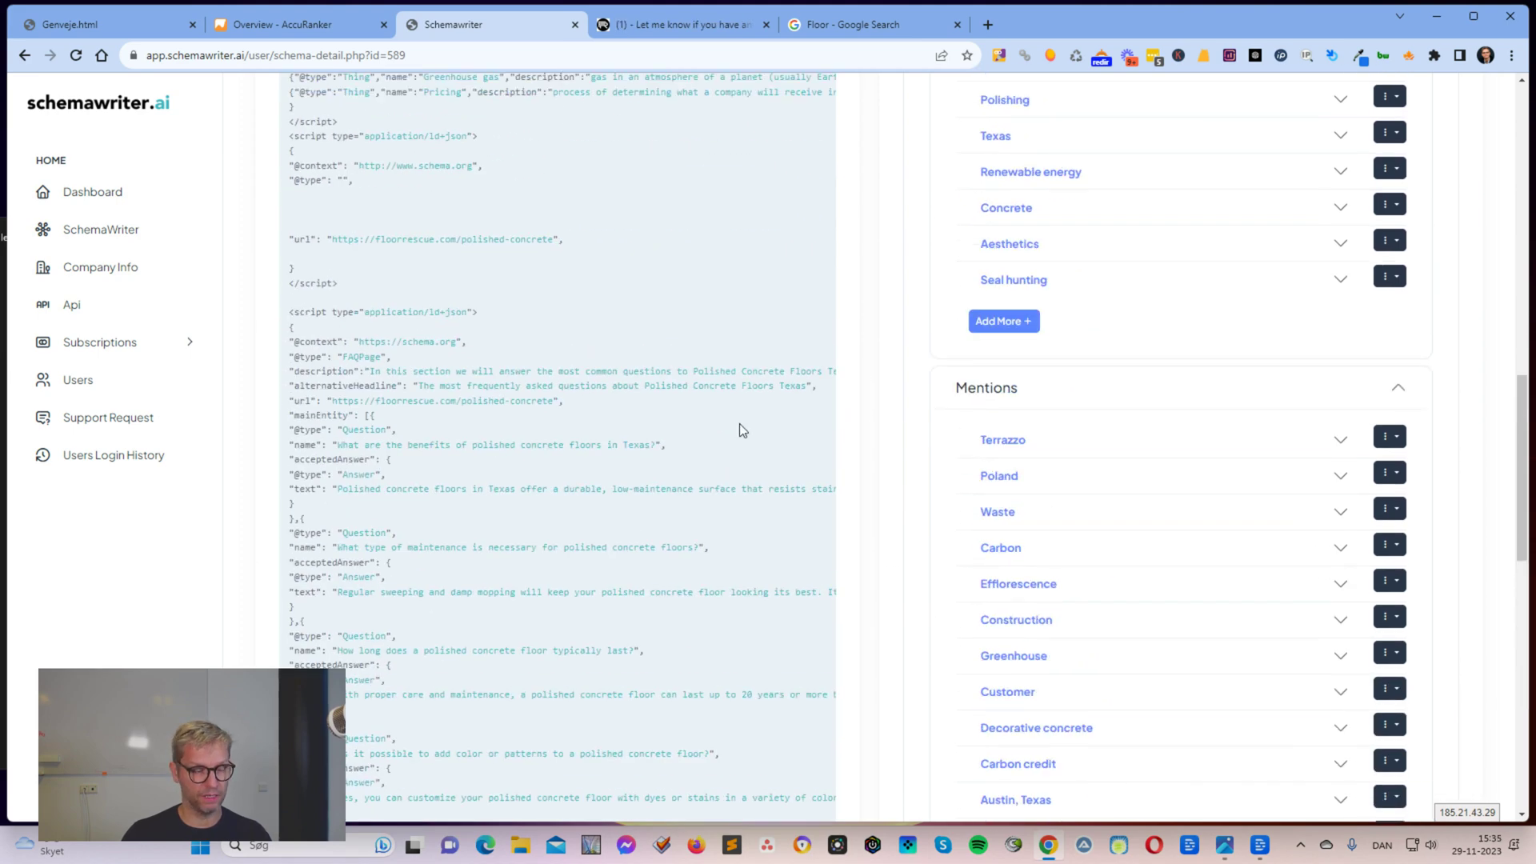
Close the keyword ranking screenshot in Photos and collapse the Mentions list.
key(alt+Tab)
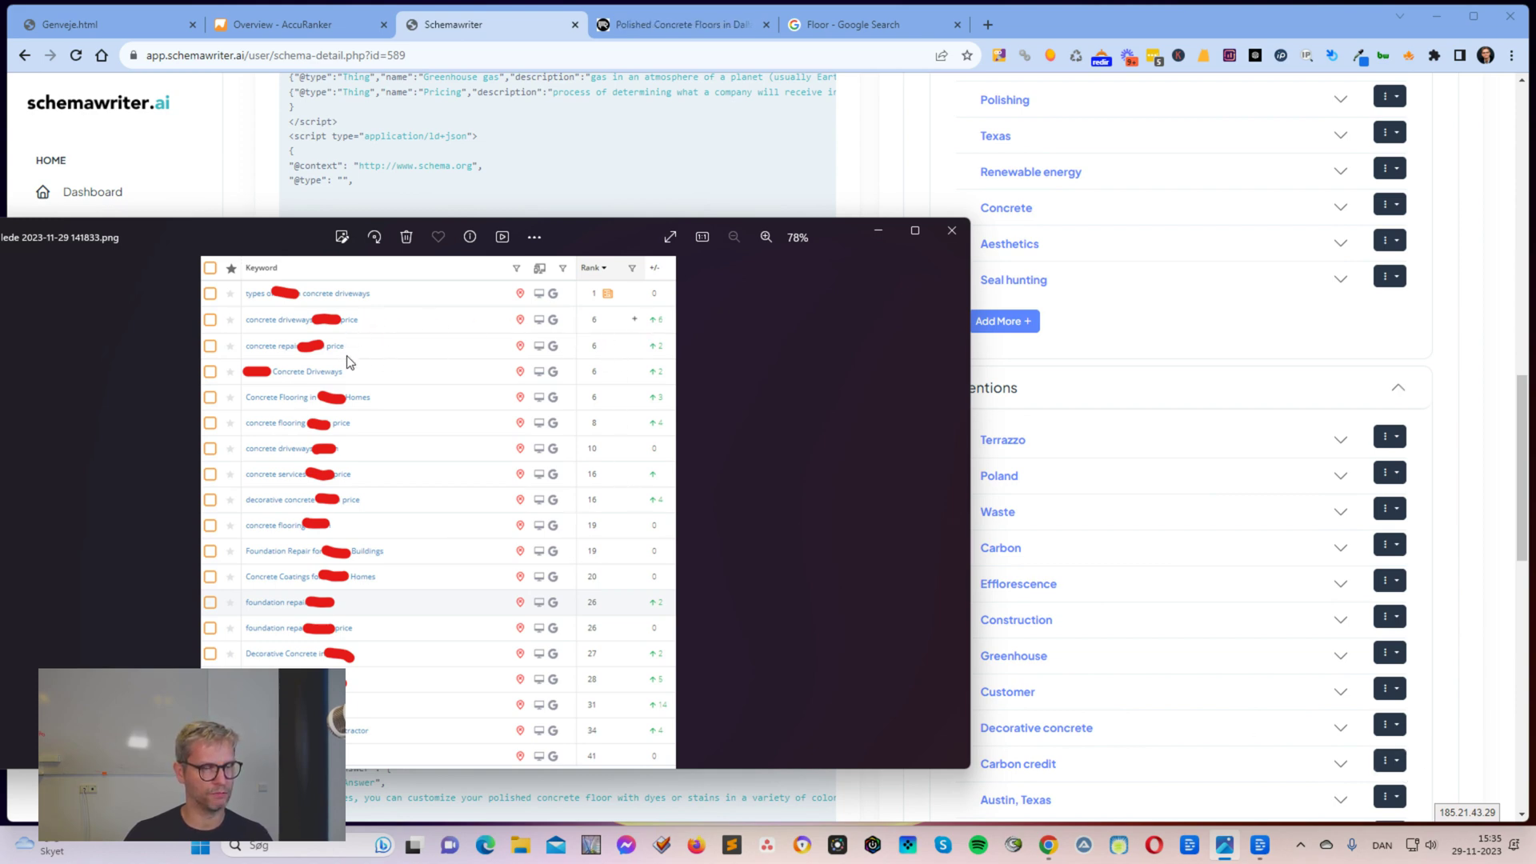
click(951, 231)
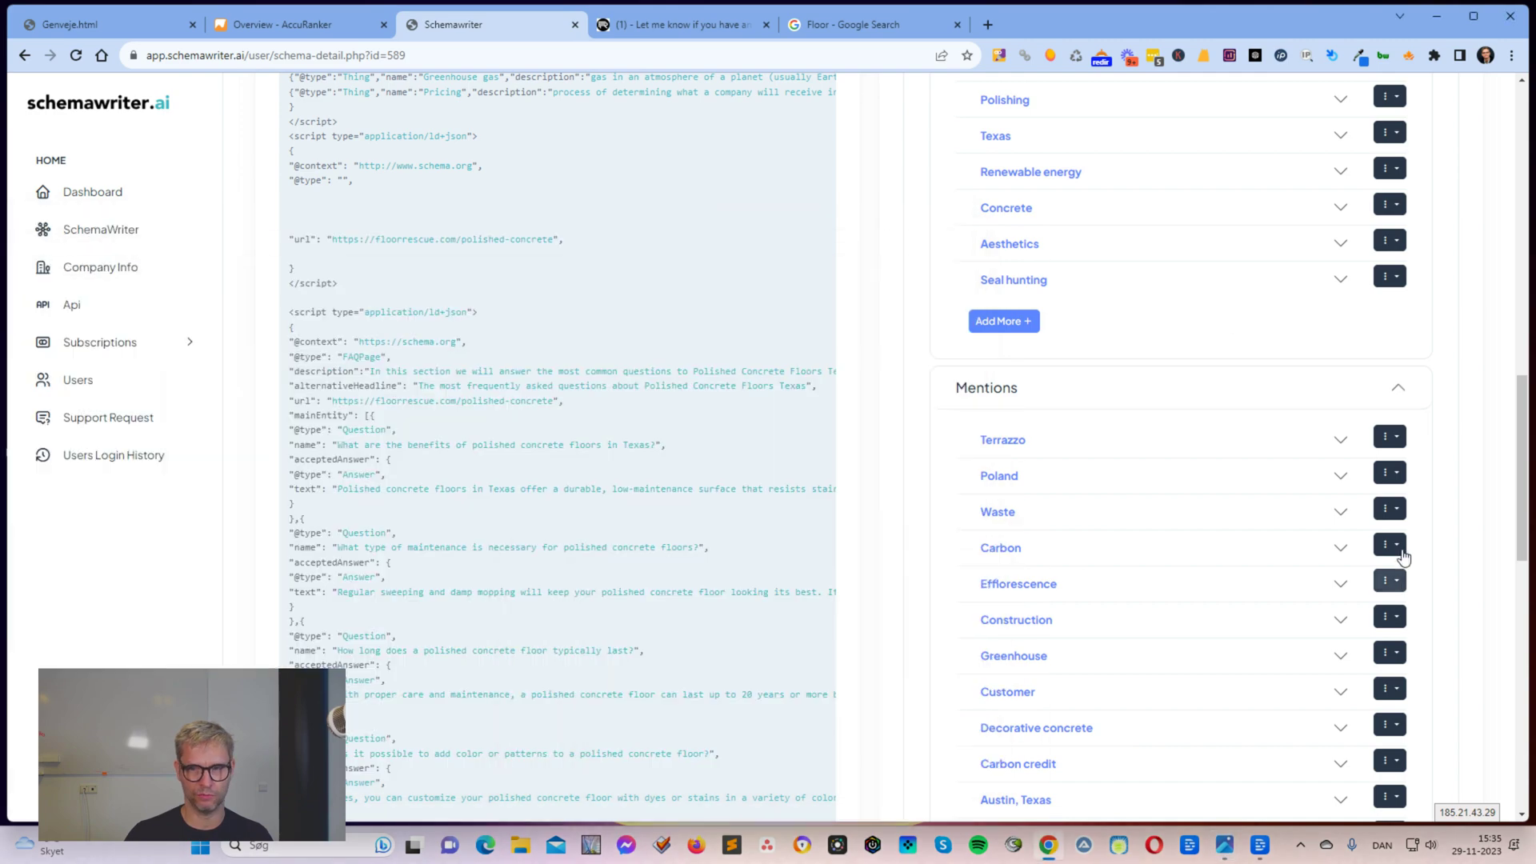
click(1396, 389)
scroll(1389, 646, up, 8)
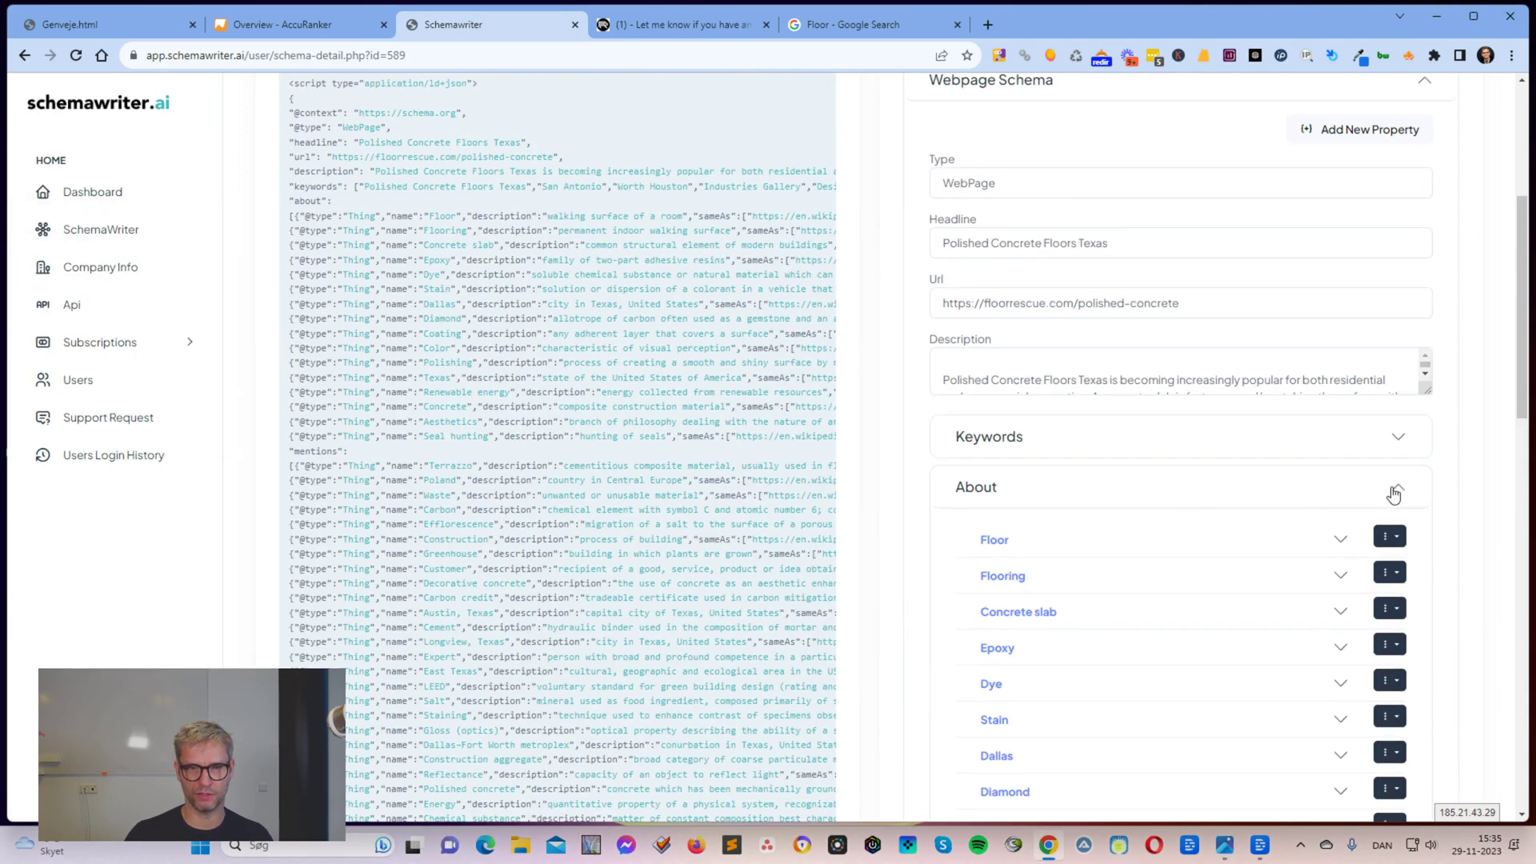
click(1392, 490)
click(1396, 489)
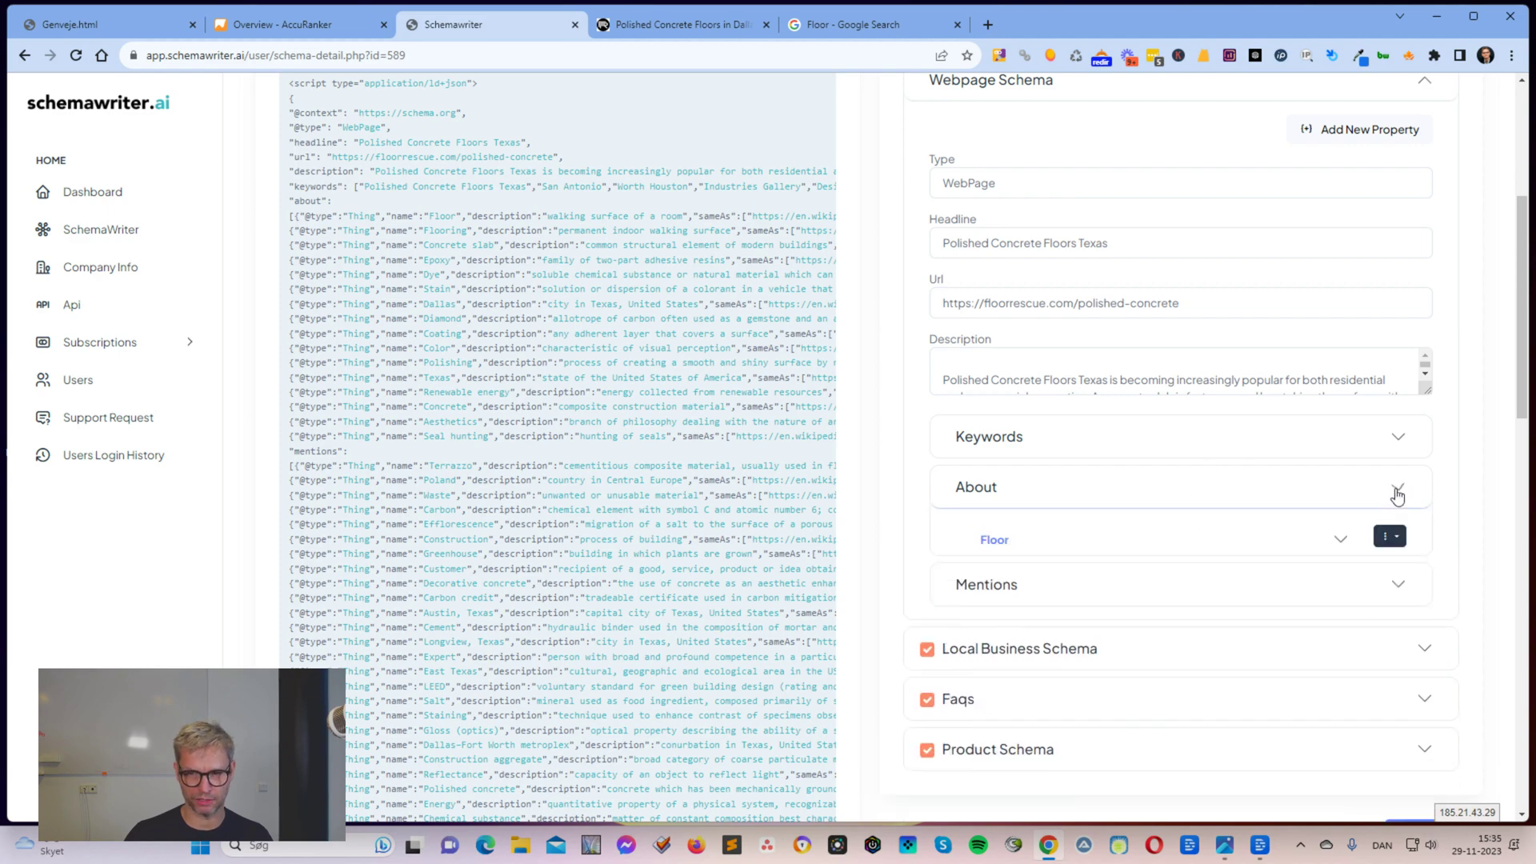
scroll(1432, 480, down, 4)
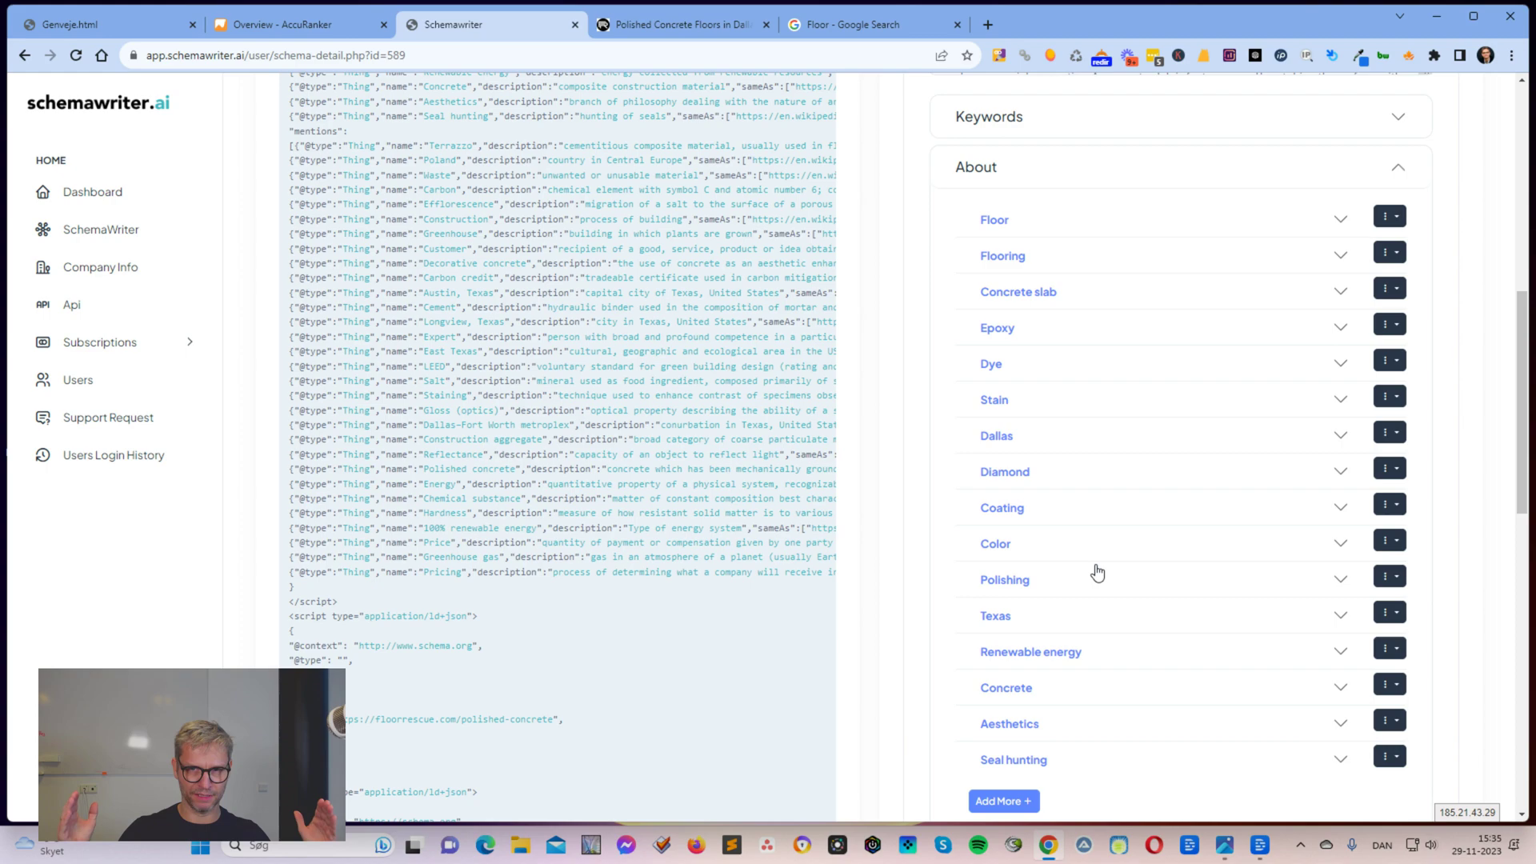
click(714, 18)
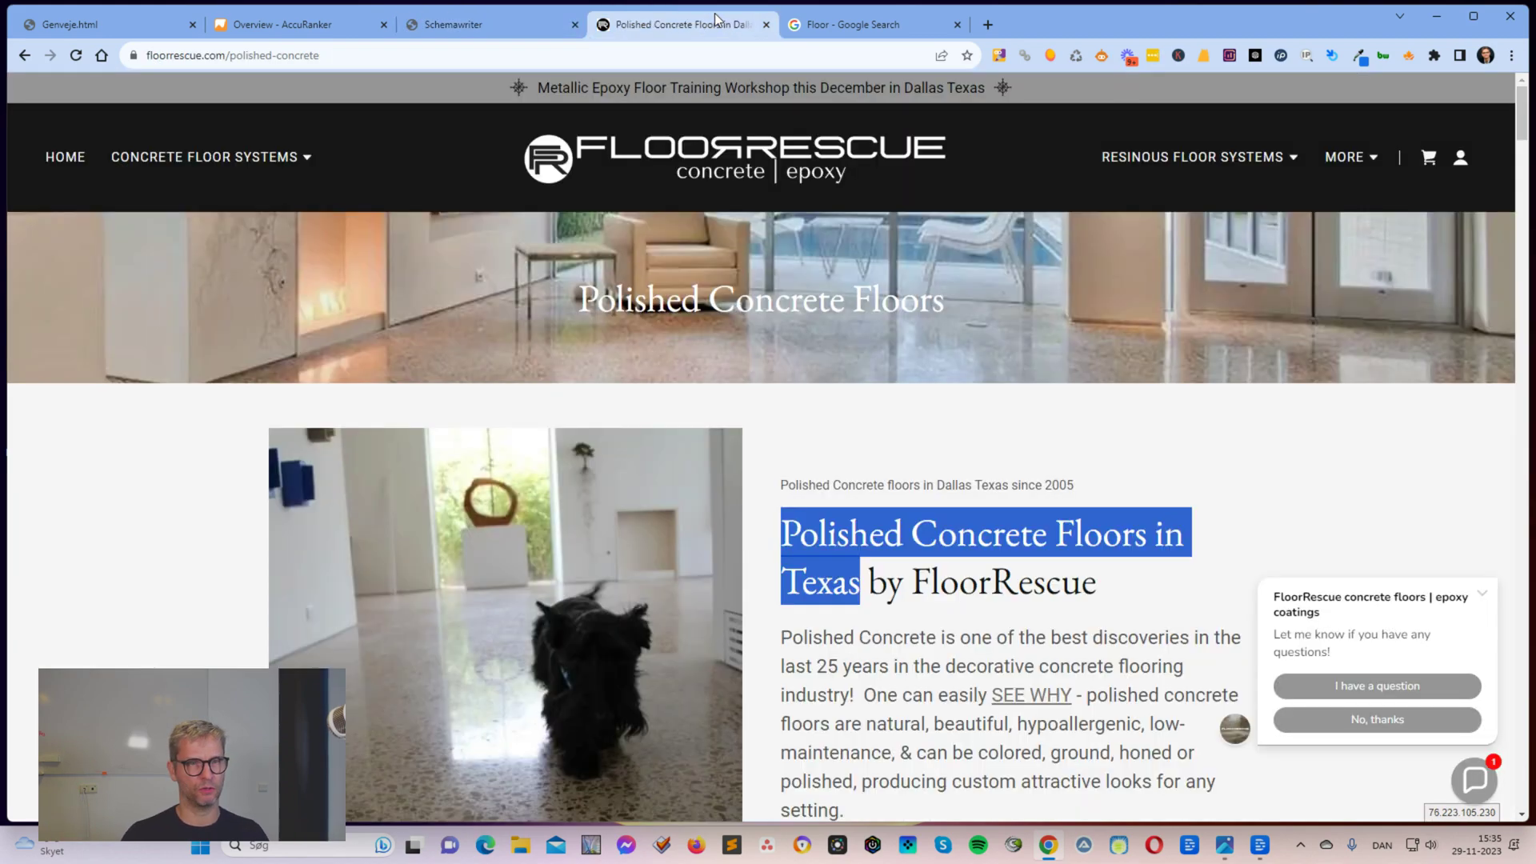
click(1105, 474)
scroll(915, 622, down, 4)
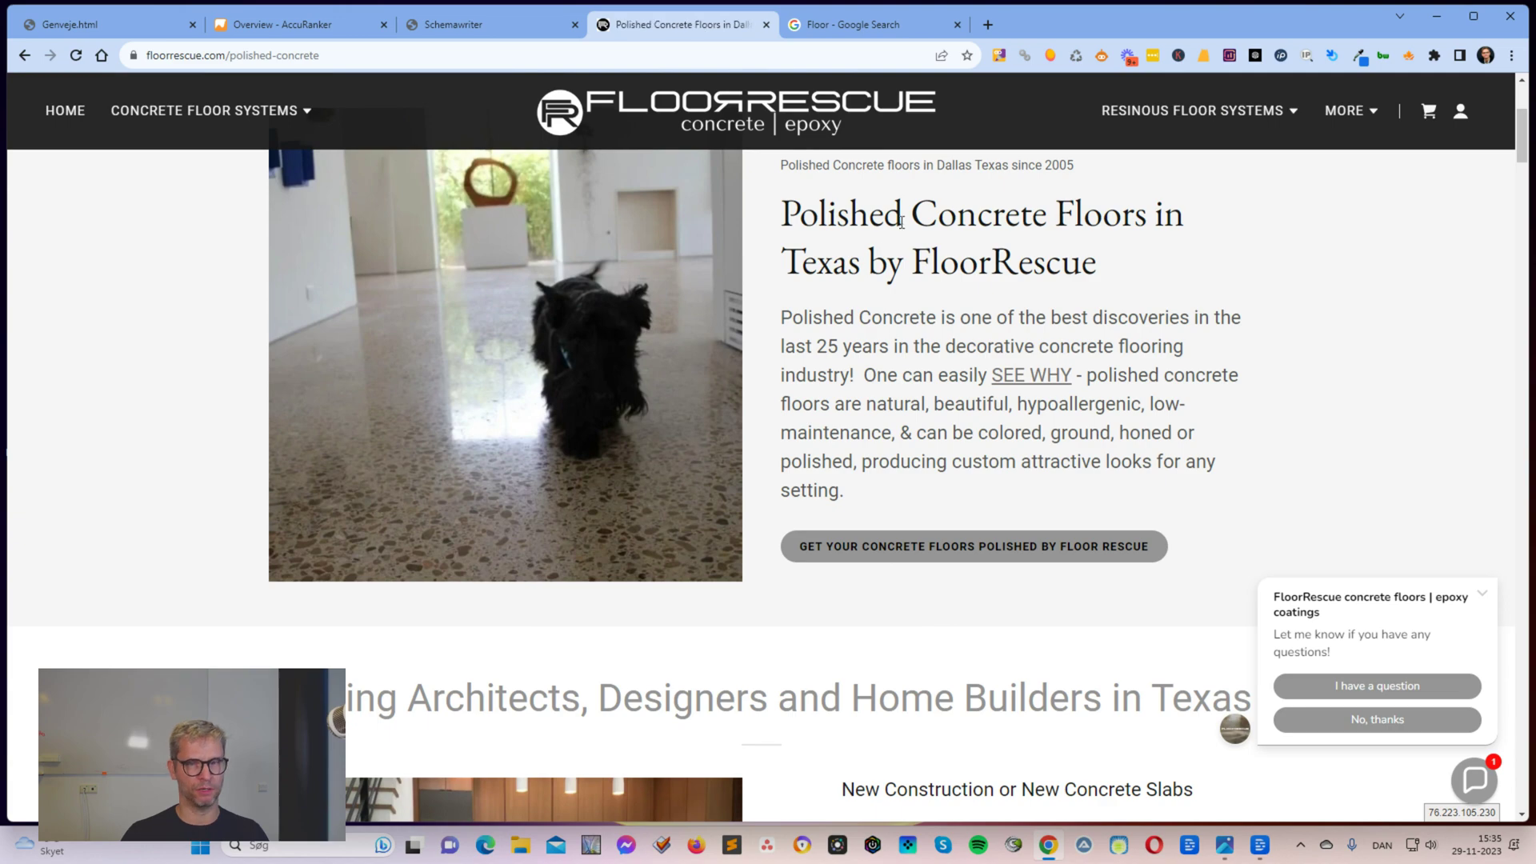
drag(902, 216, 1037, 261)
Back in the schema editor, inspect the Concrete slab and Concrete About topics.
click(463, 17)
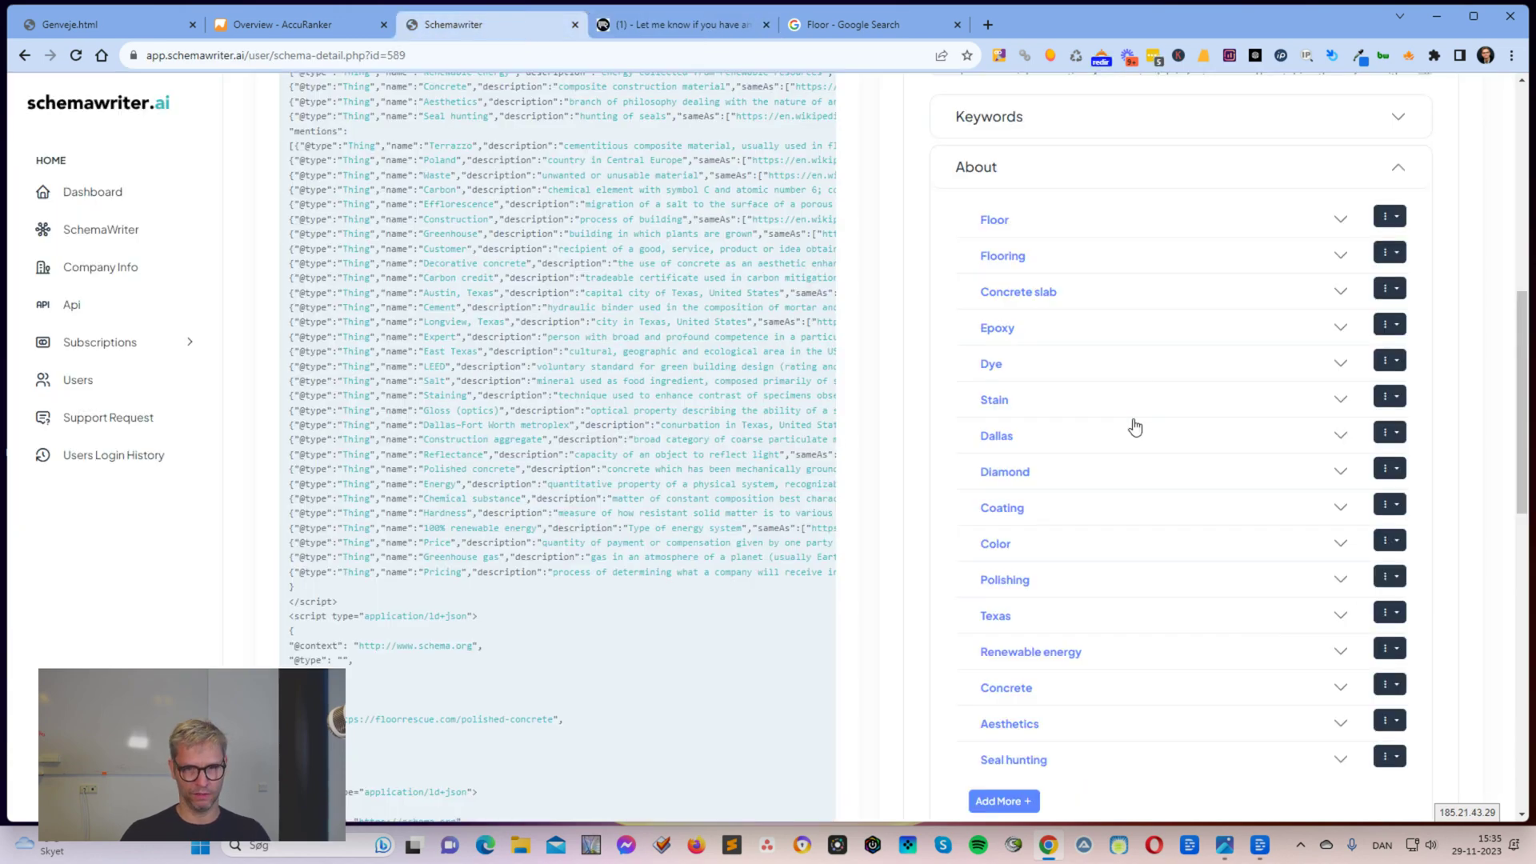
click(1306, 298)
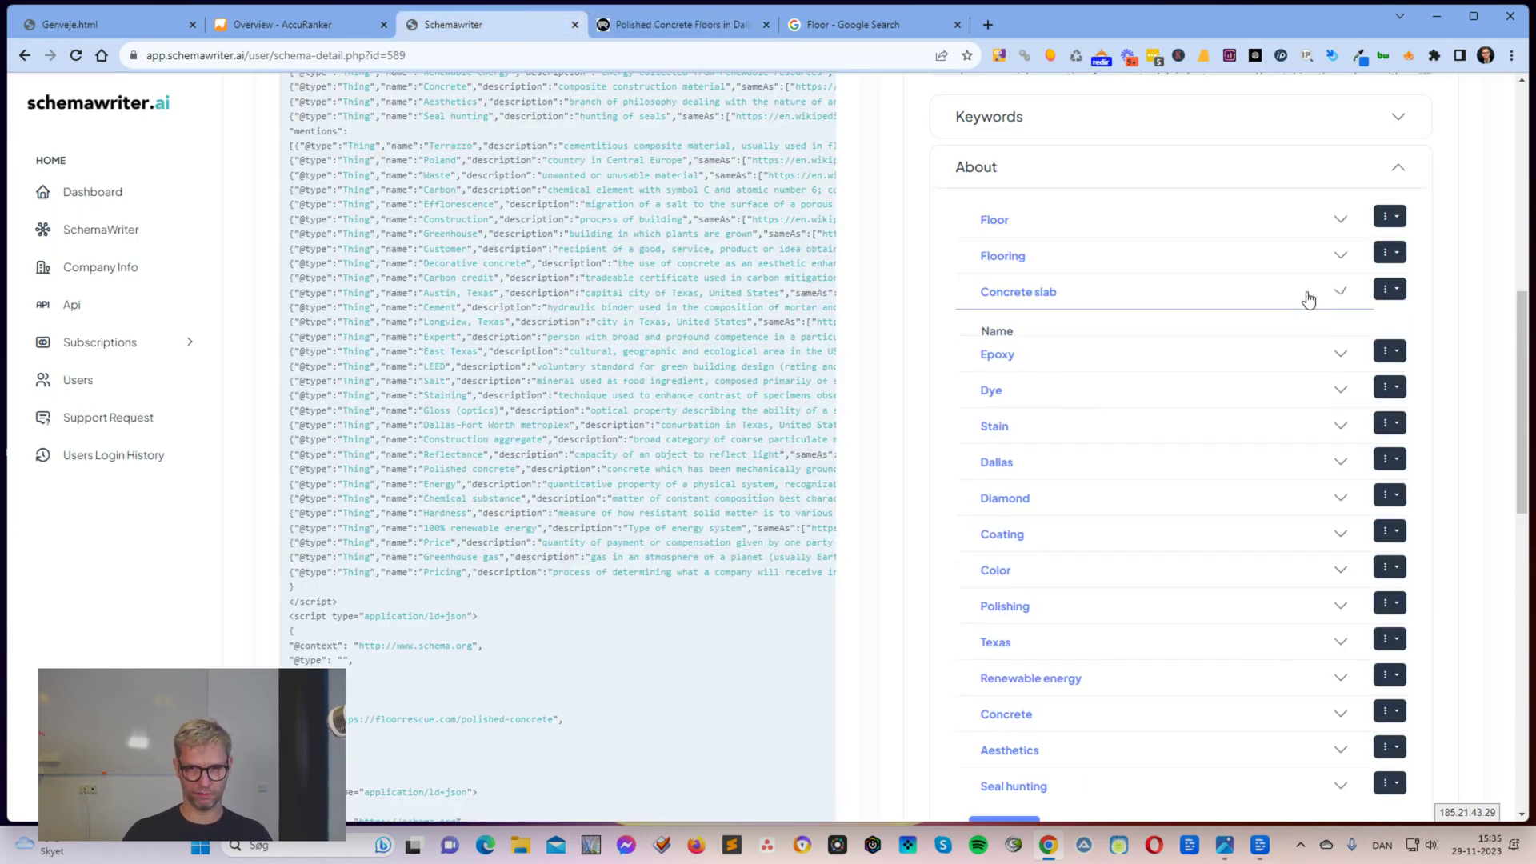
click(1306, 298)
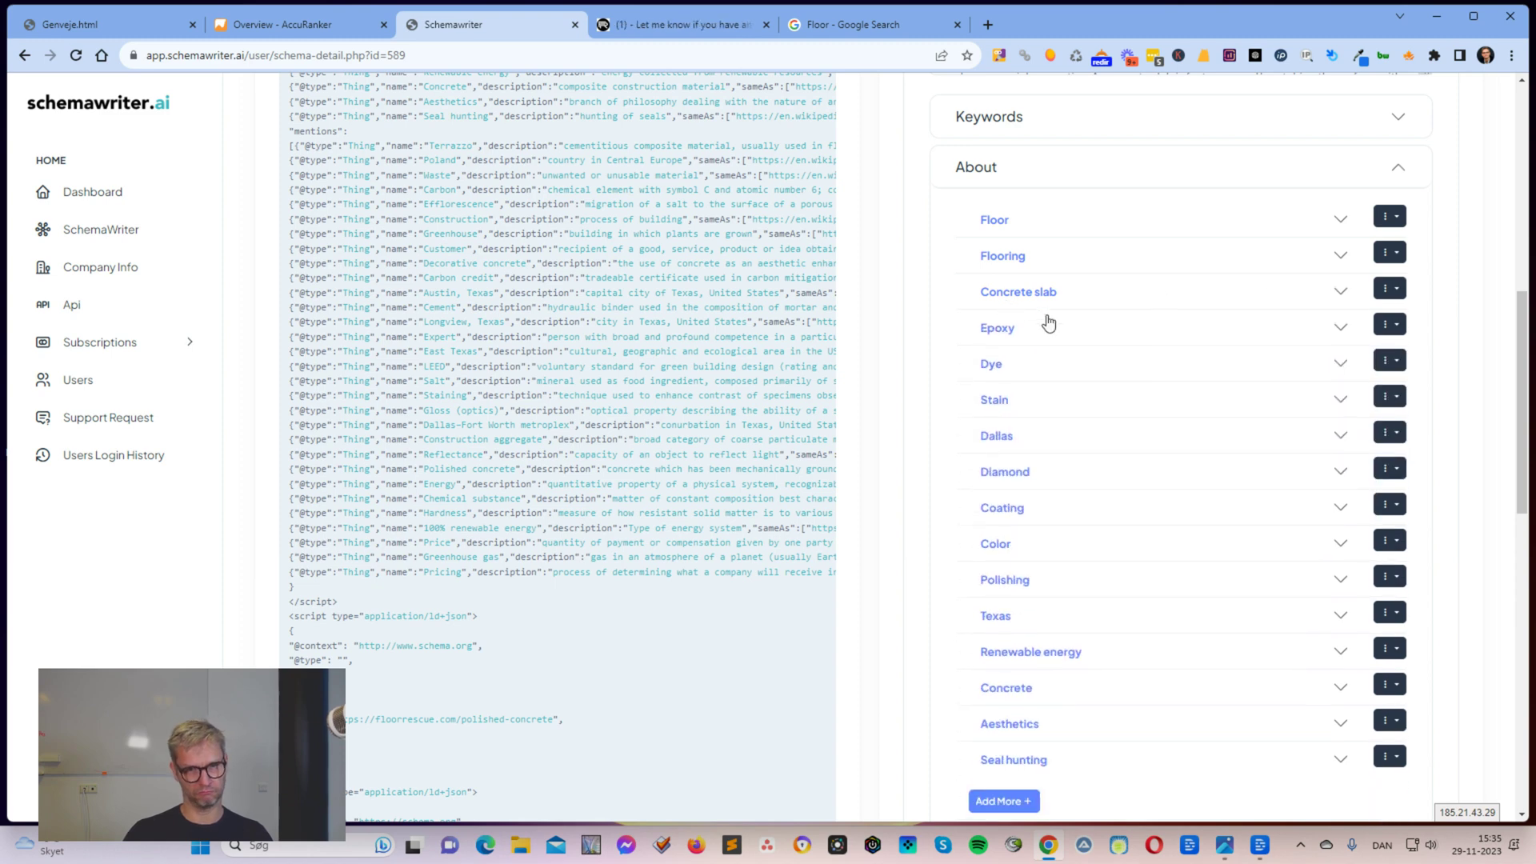
click(1311, 695)
click(1314, 696)
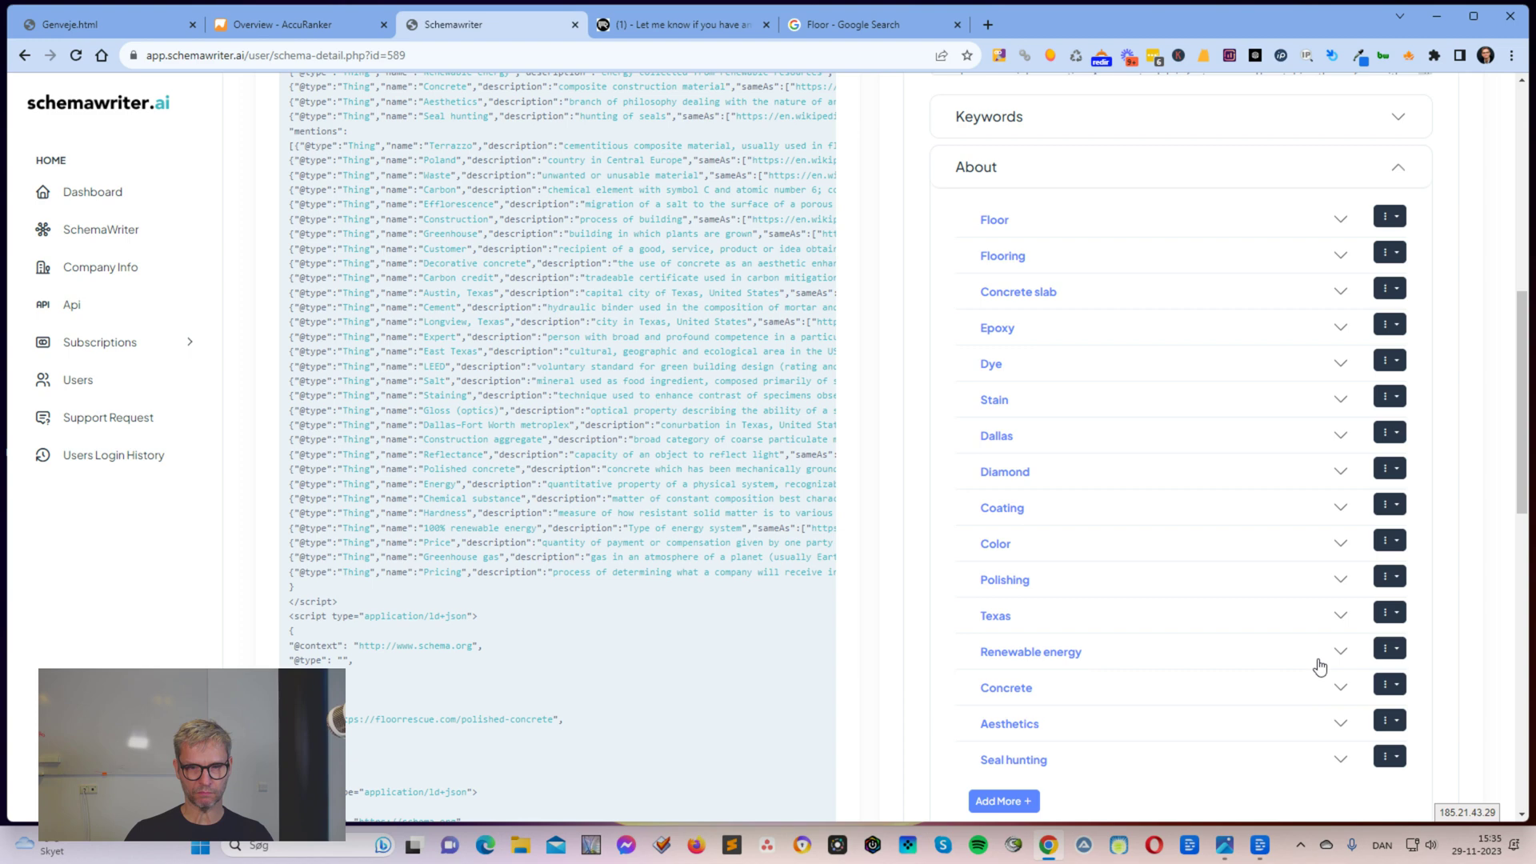
Remove Renewable energy, Diamond and Stain from the About topics.
click(1390, 648)
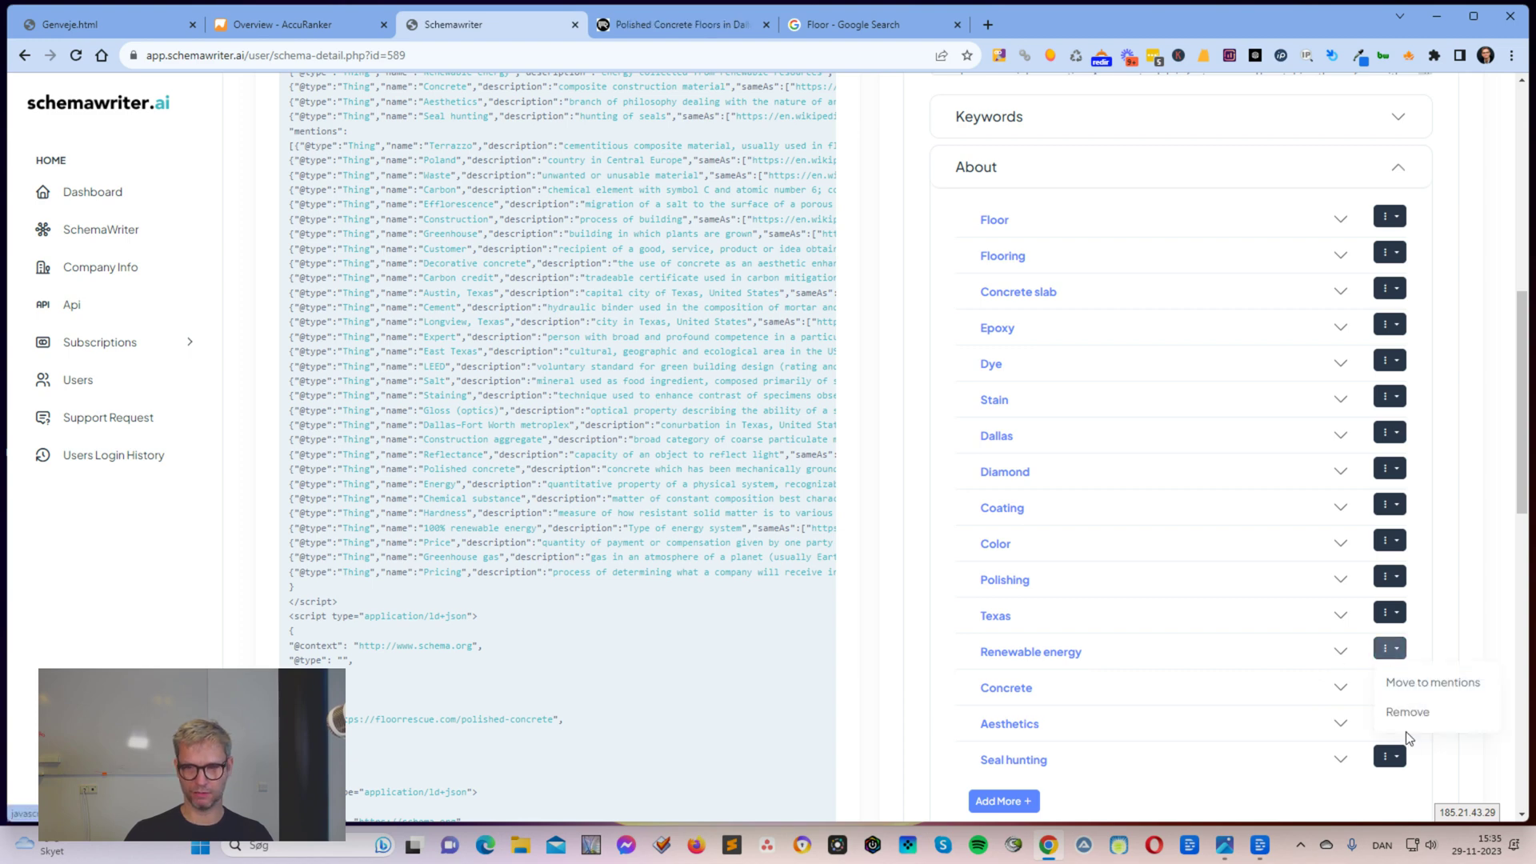
click(1406, 711)
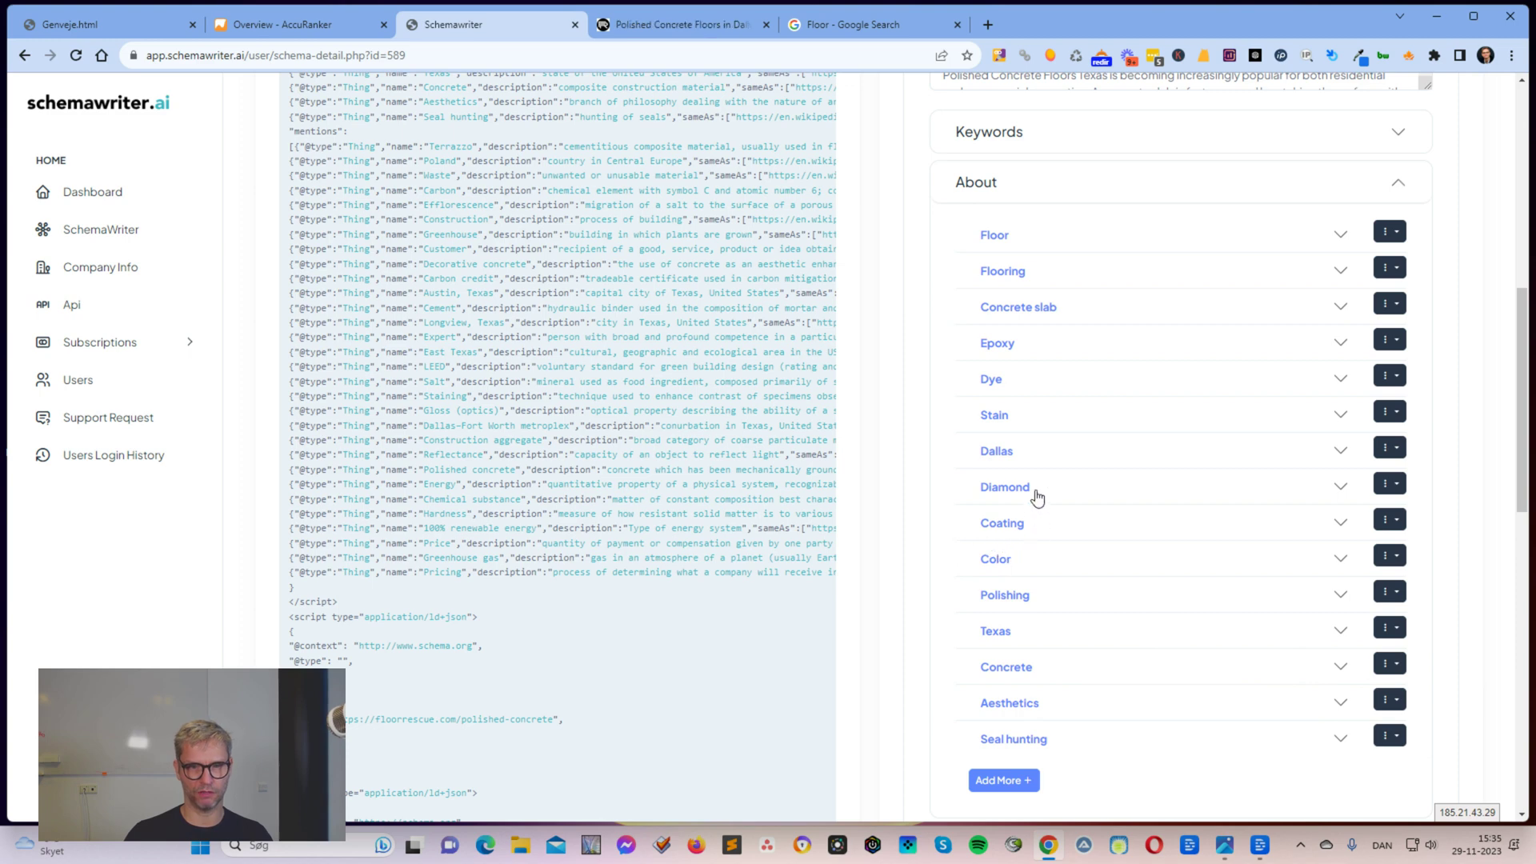
click(1386, 483)
click(1405, 553)
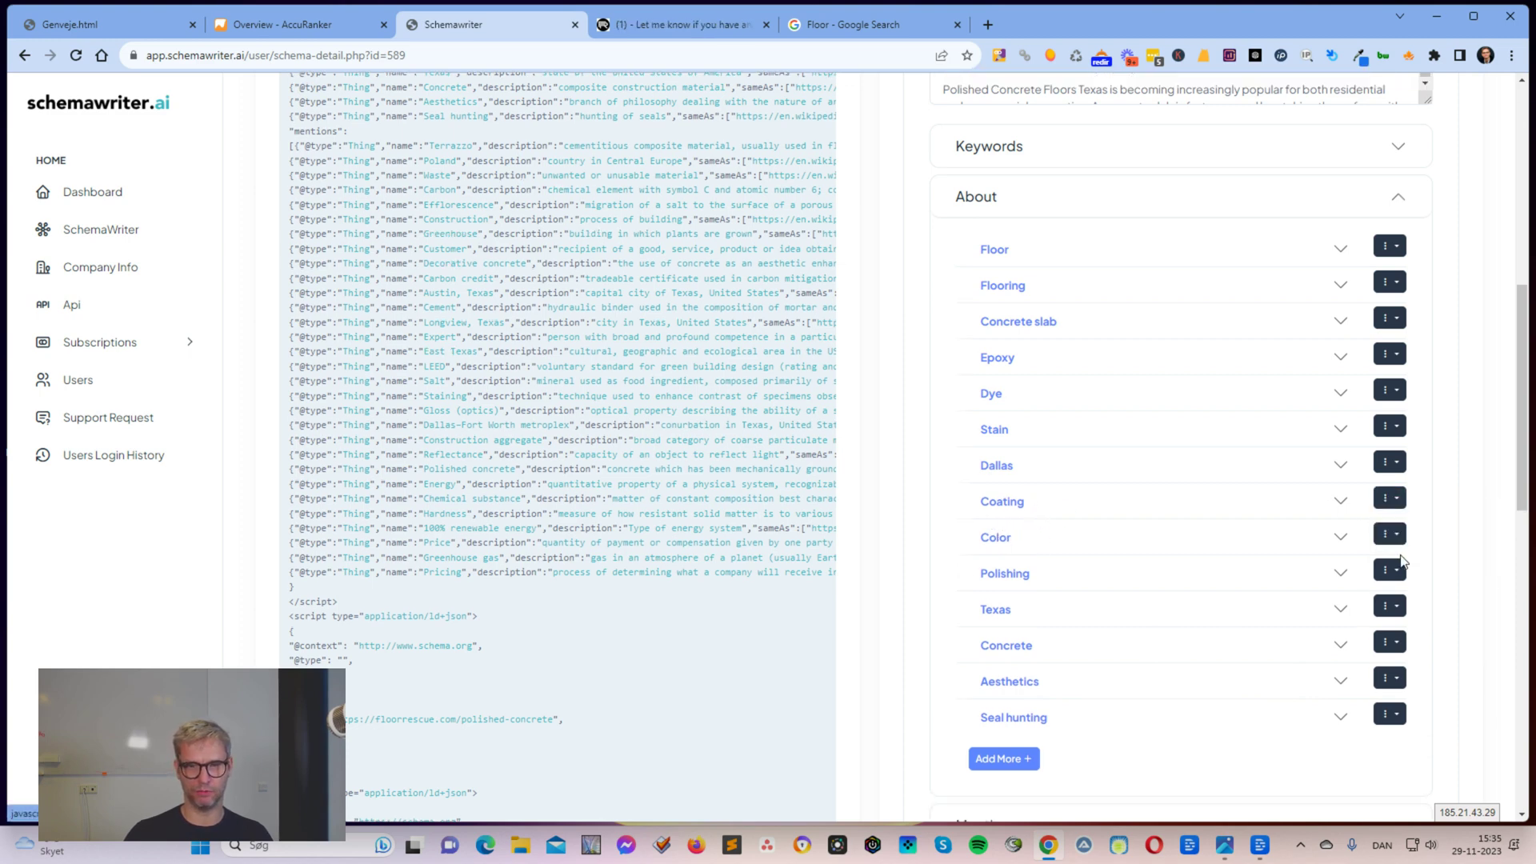
click(1305, 438)
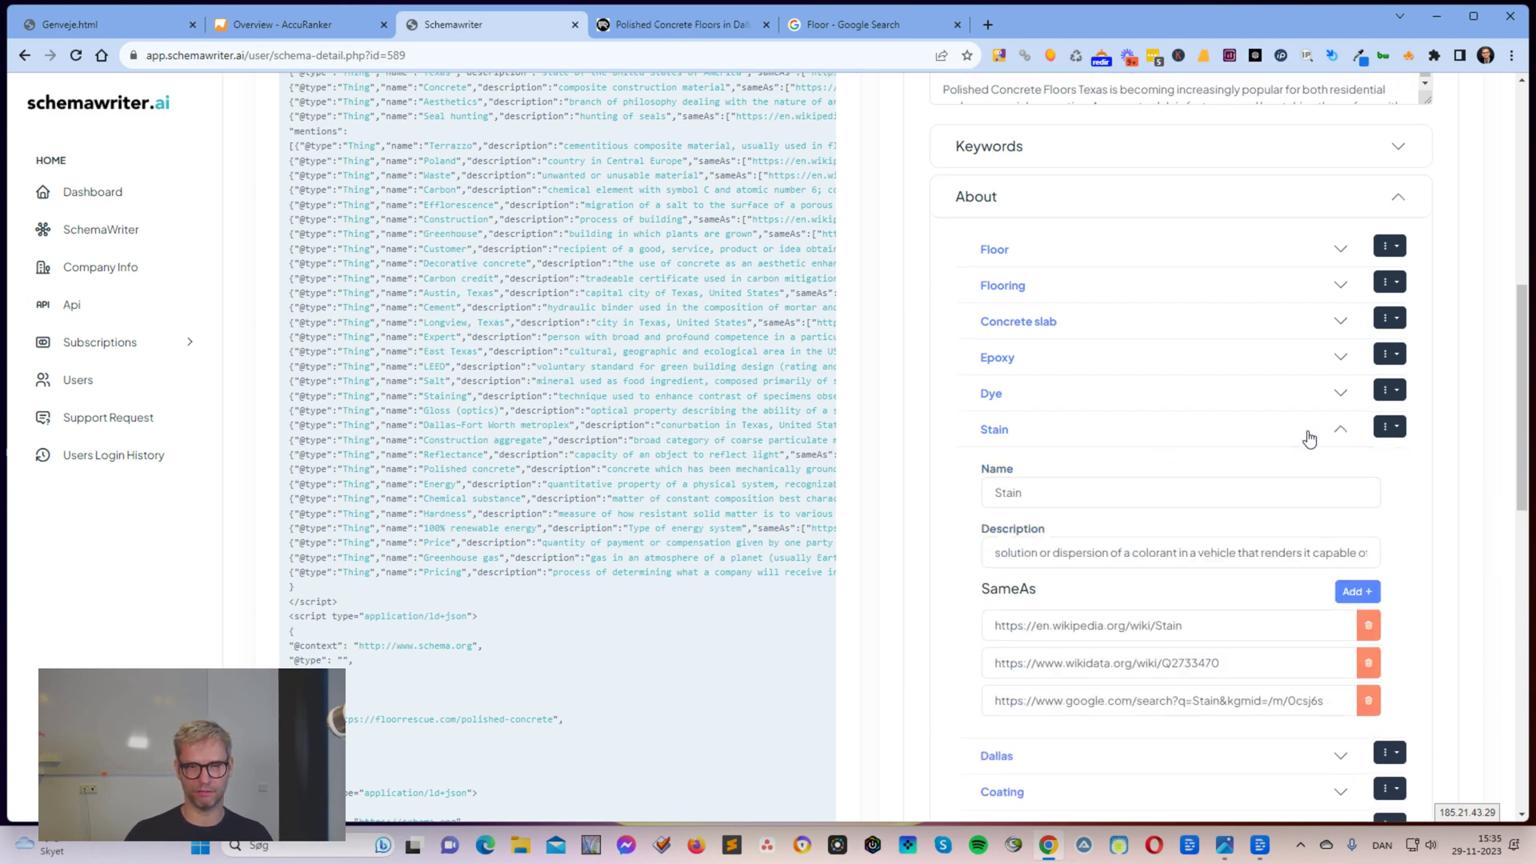
click(1391, 427)
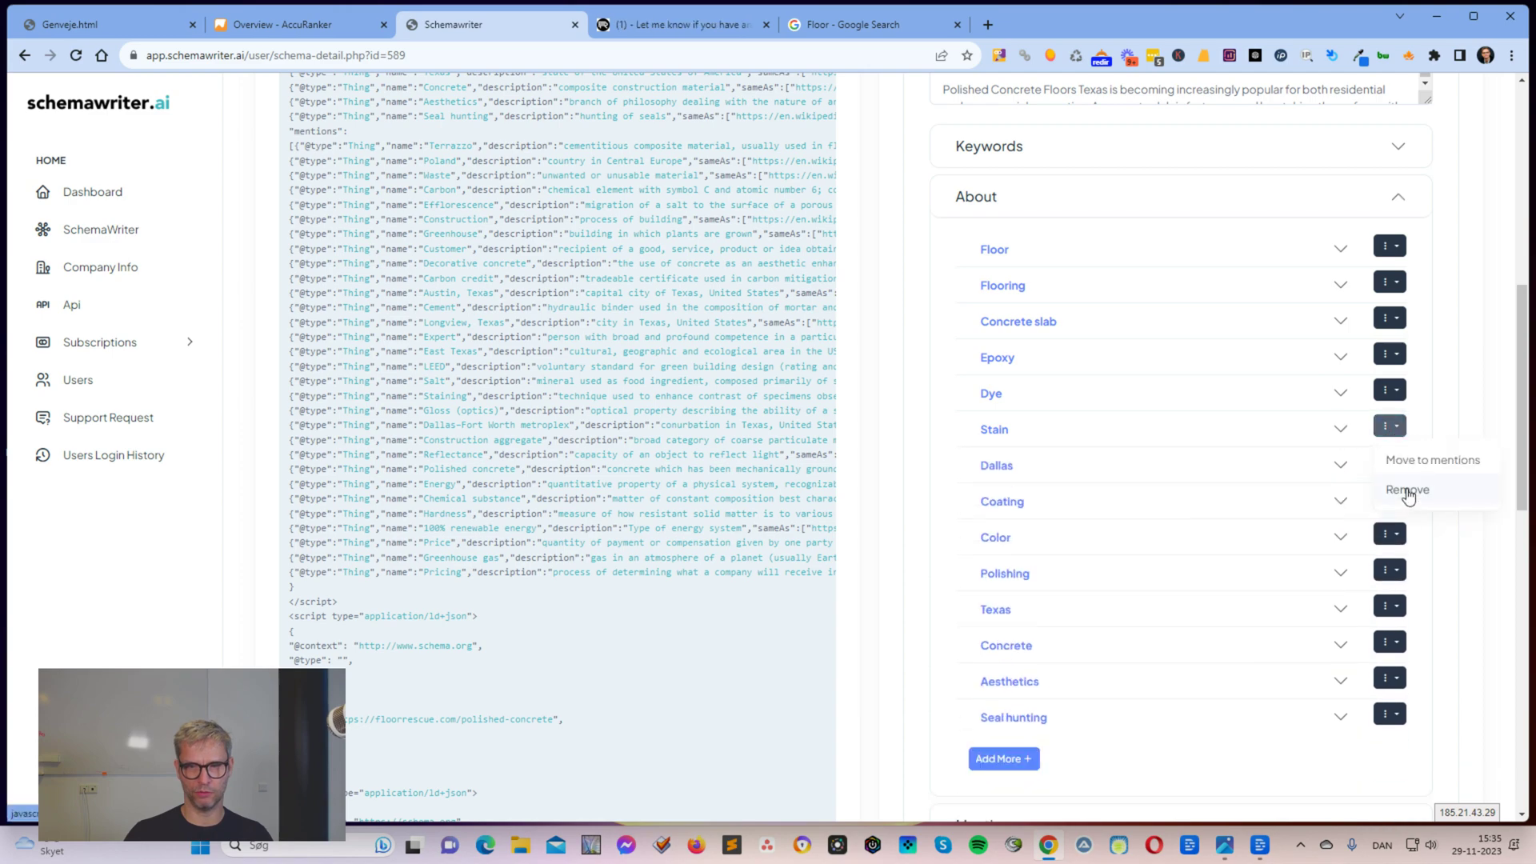
click(1404, 492)
Expand the Dye topic and compare it against the live polished-concrete page.
click(1338, 410)
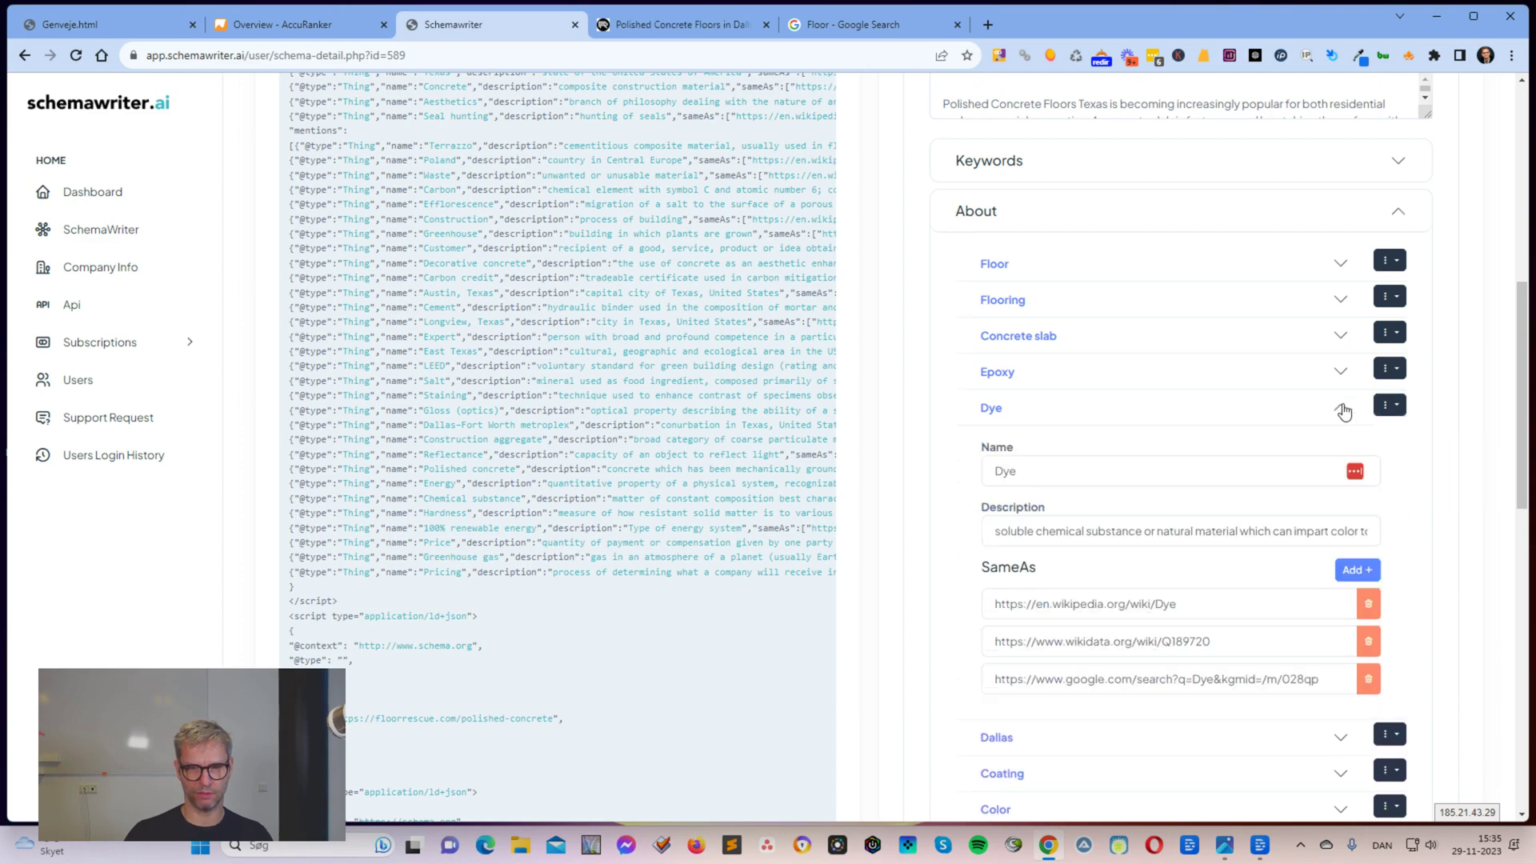
click(696, 24)
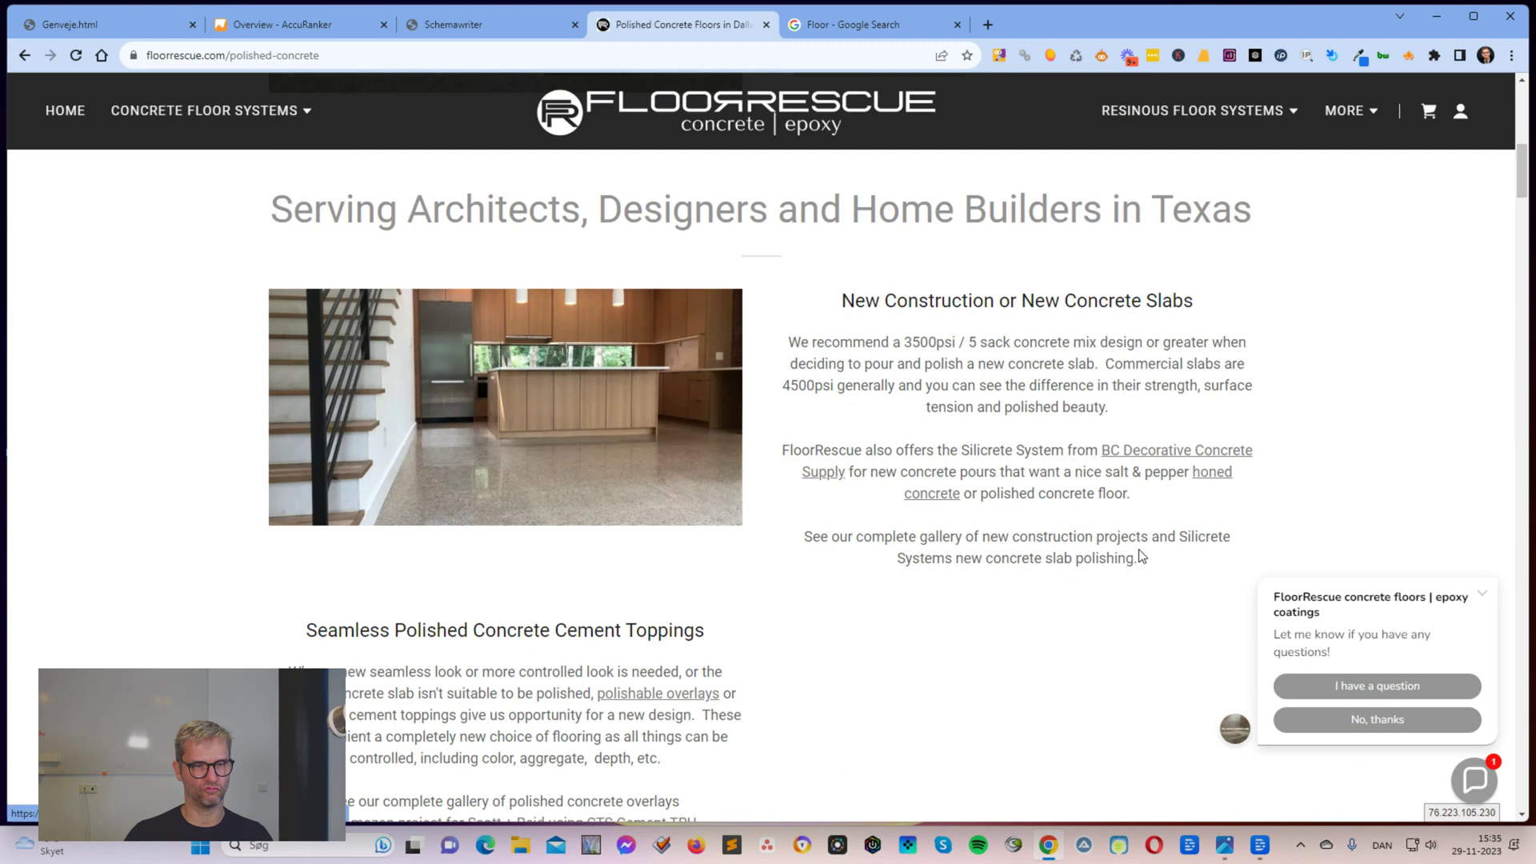
scroll(705, 222, down, 1)
click(432, 24)
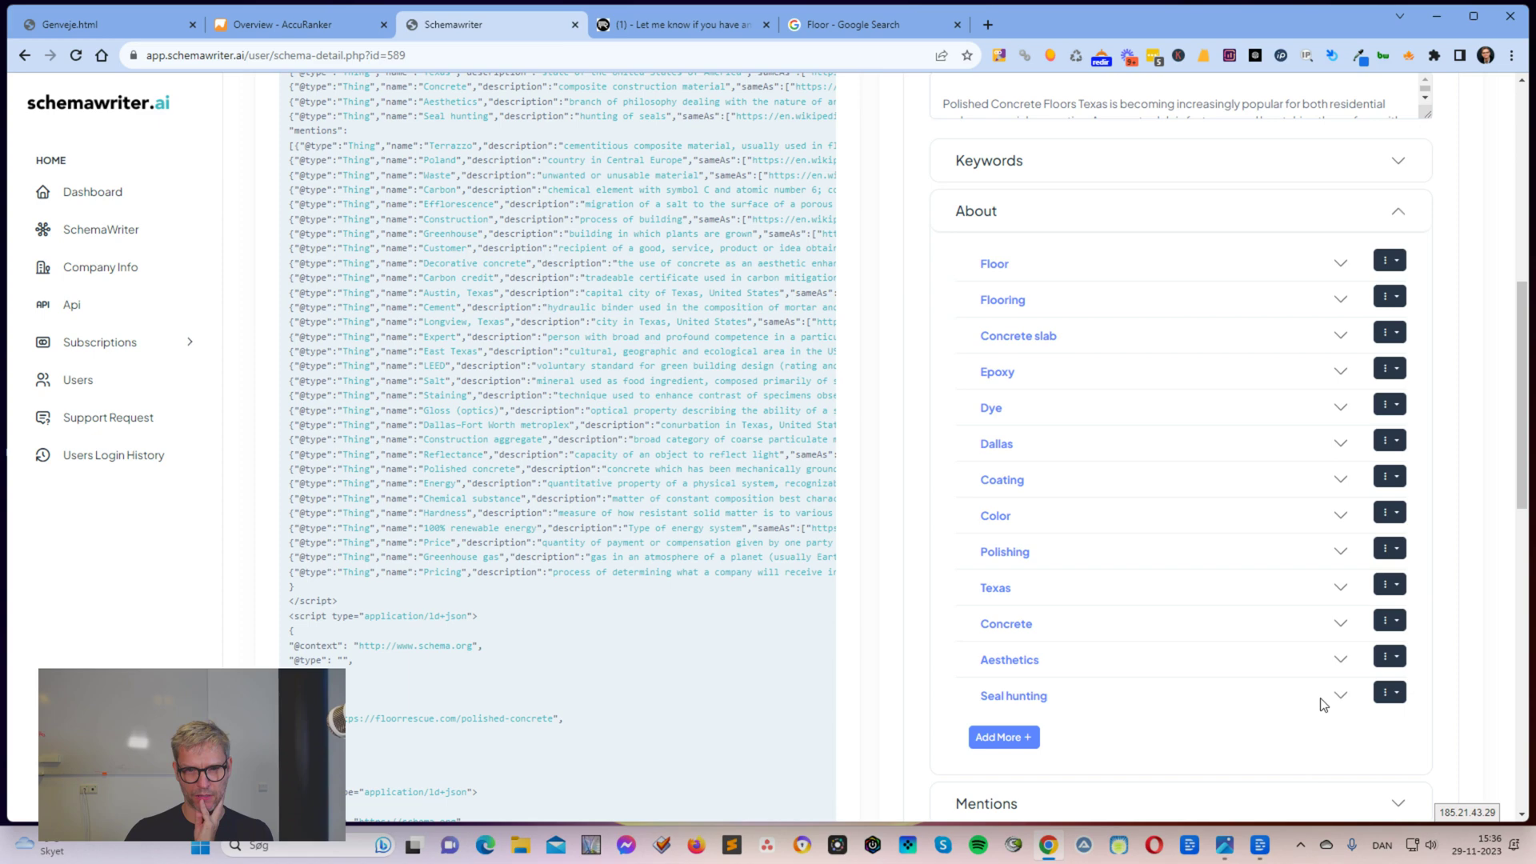
Remove Dye from the About topics and refresh the About list.
click(1389, 404)
click(1414, 472)
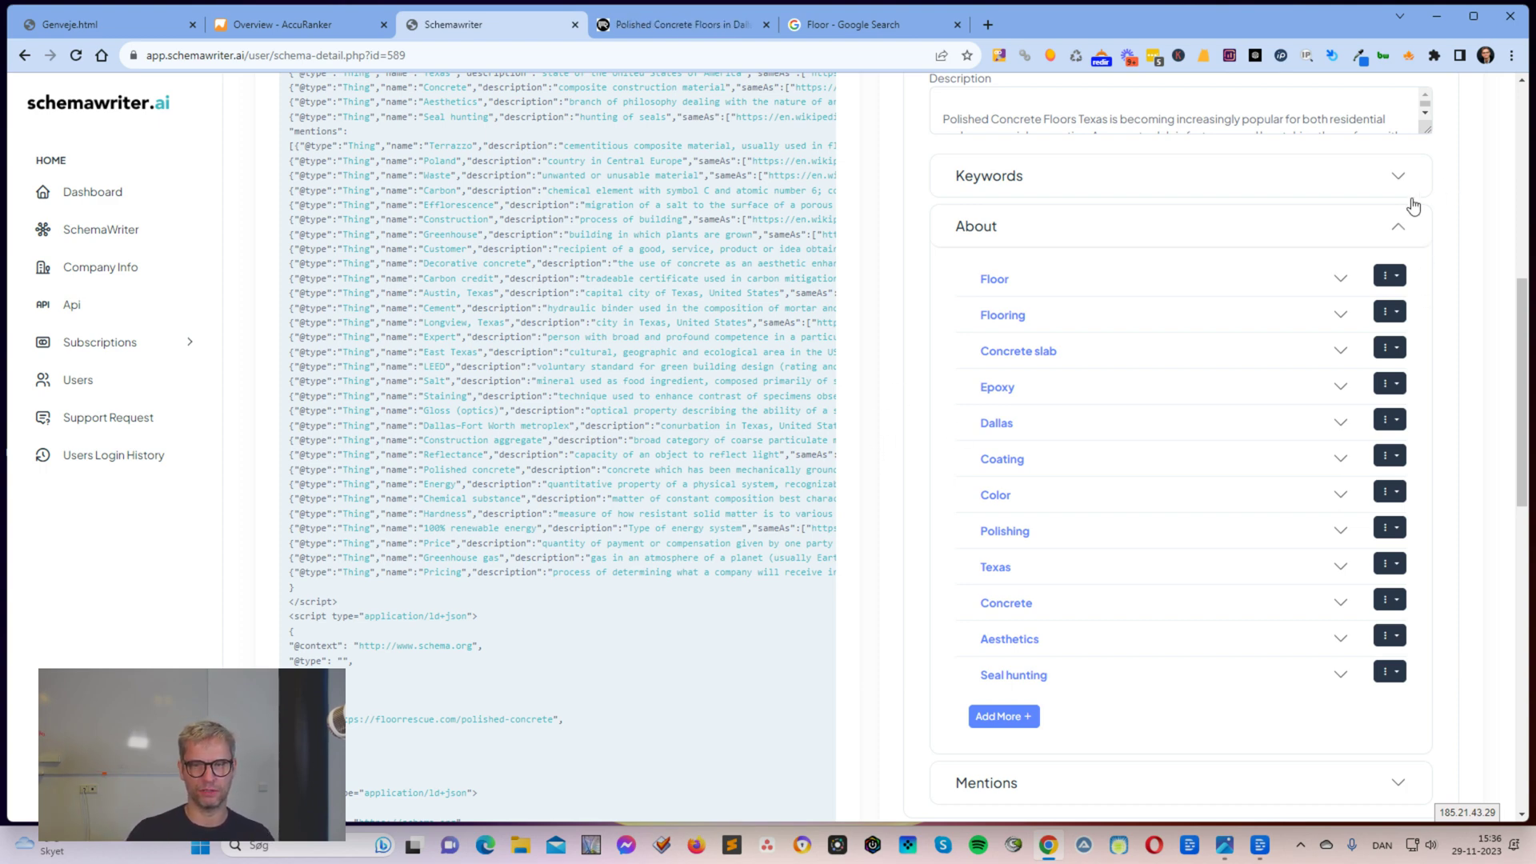
click(1395, 228)
click(1398, 233)
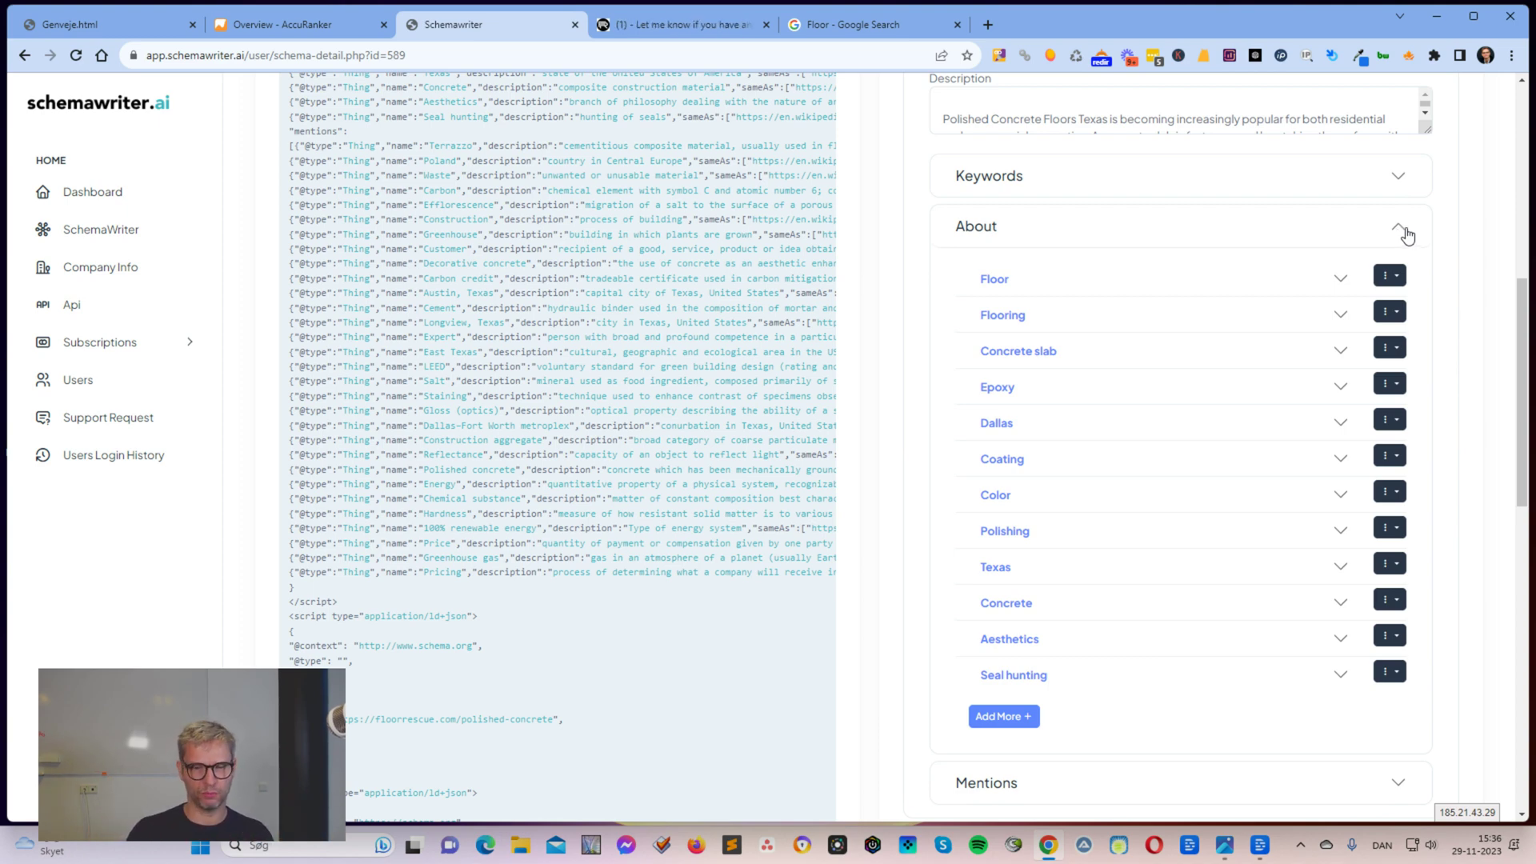
Delete the Seal hunting topic from About, then check the Color topic's details.
click(1338, 676)
click(1338, 676)
click(1338, 676)
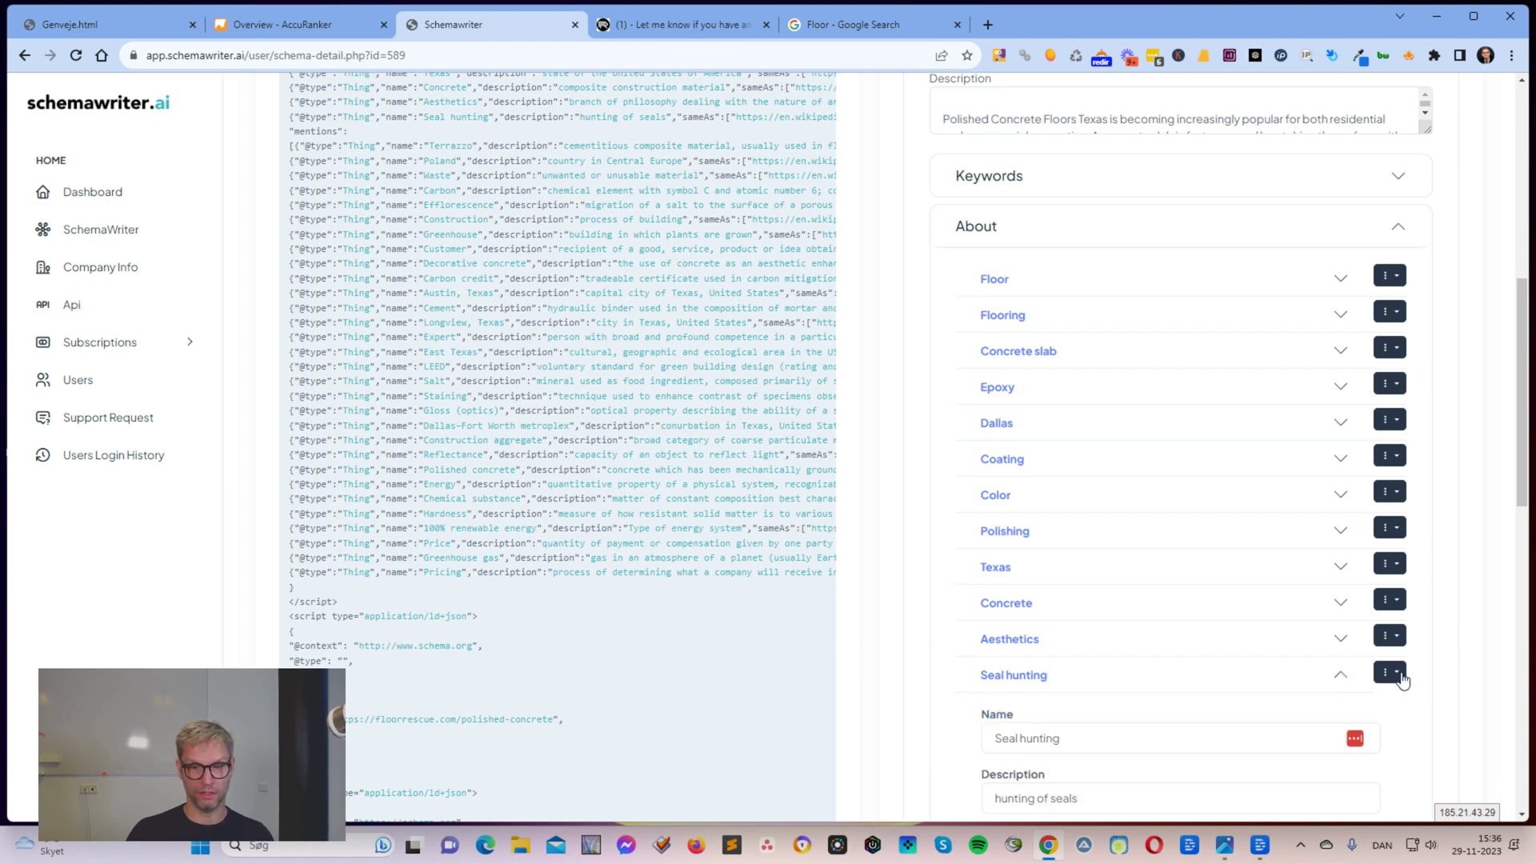
scroll(1240, 381, down, 4)
click(1338, 355)
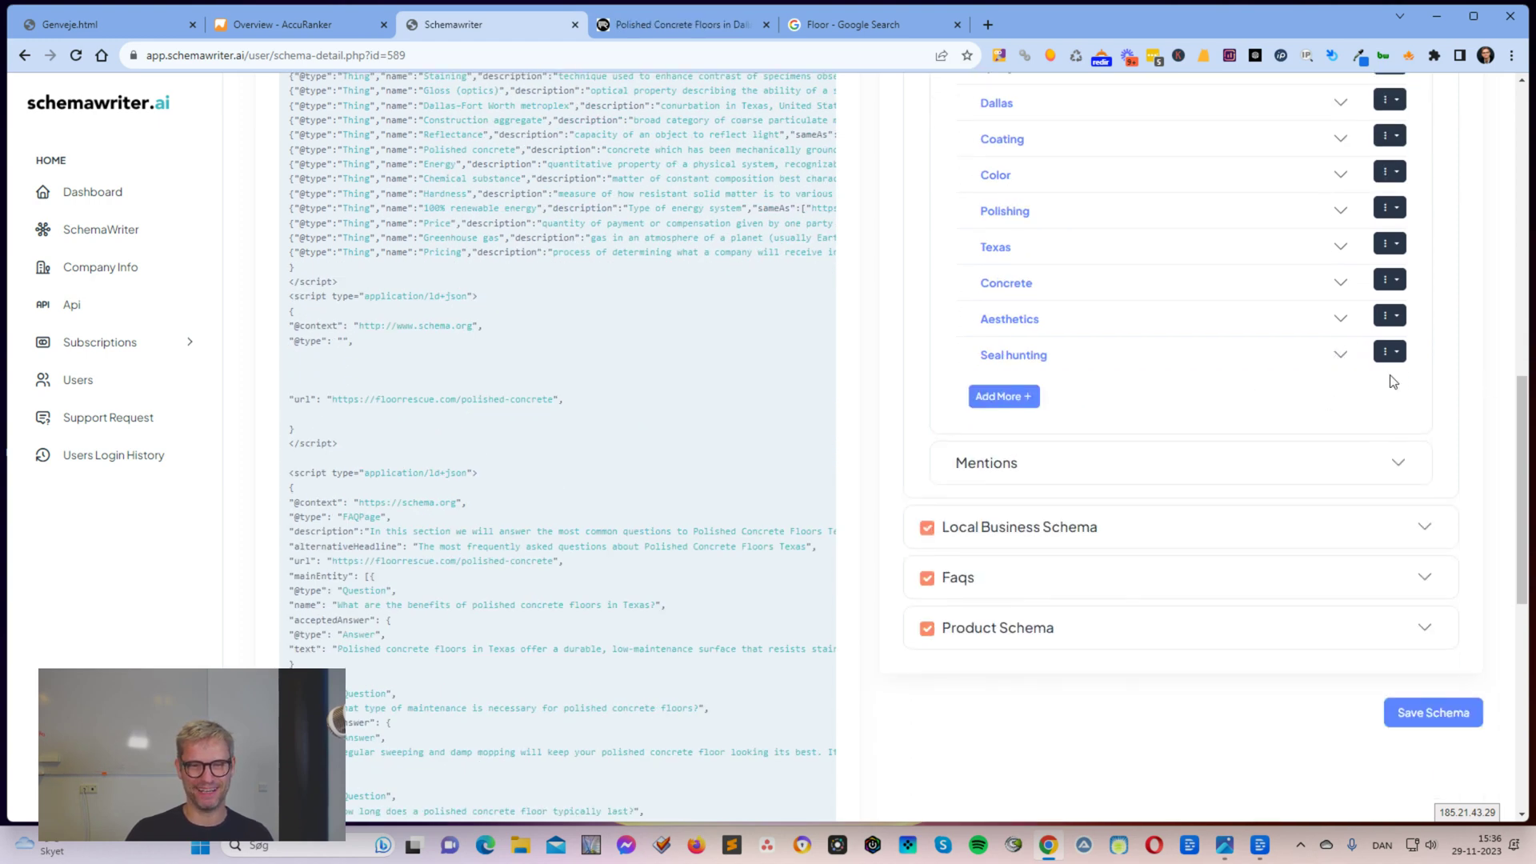
click(1338, 356)
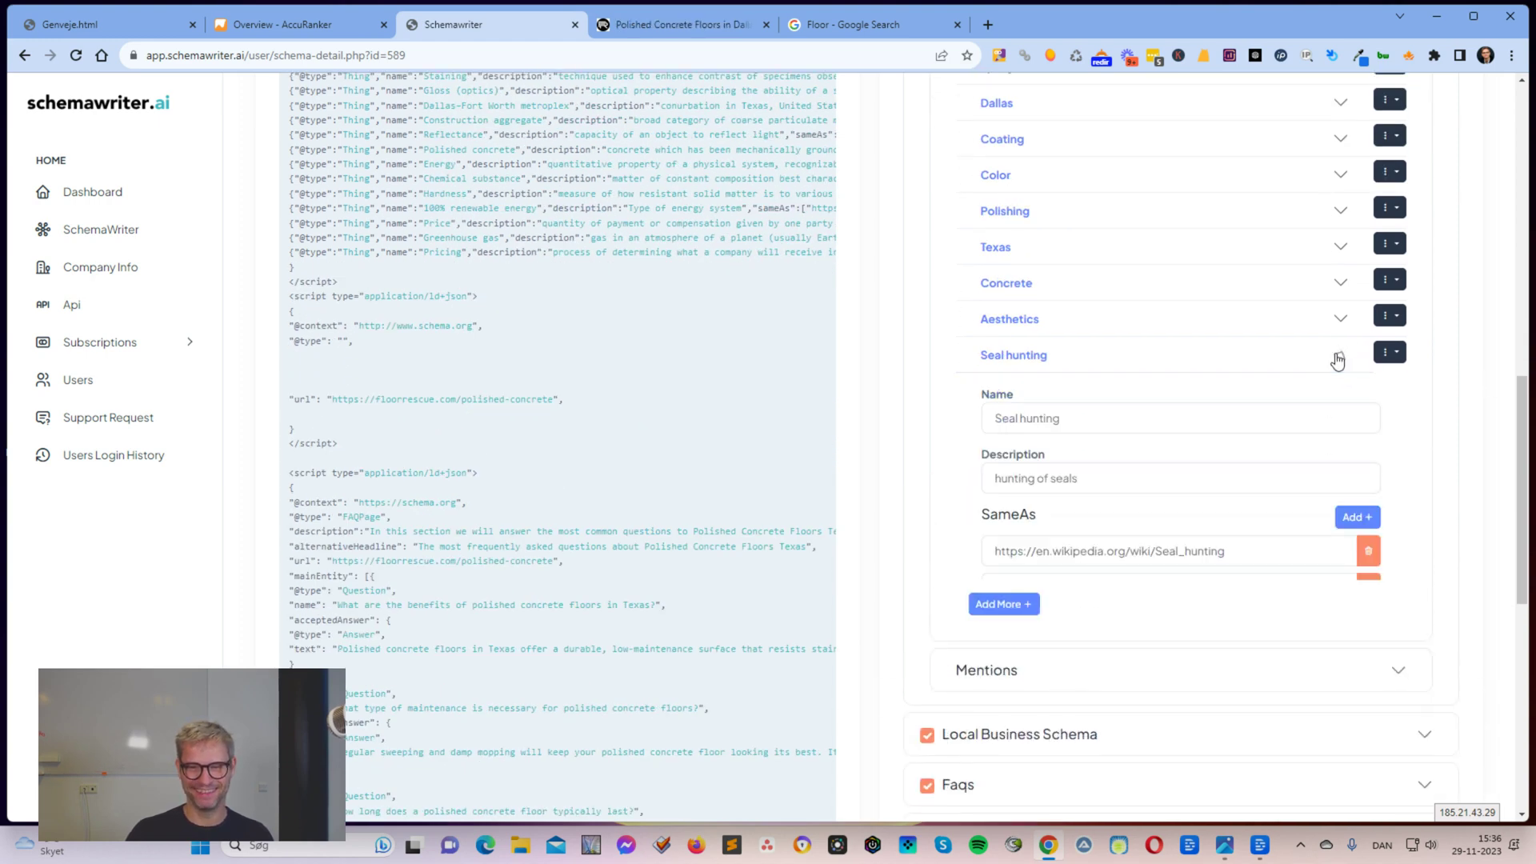
click(1389, 352)
click(1410, 418)
scroll(1151, 520, up, 3)
scroll(1078, 613, up, 2)
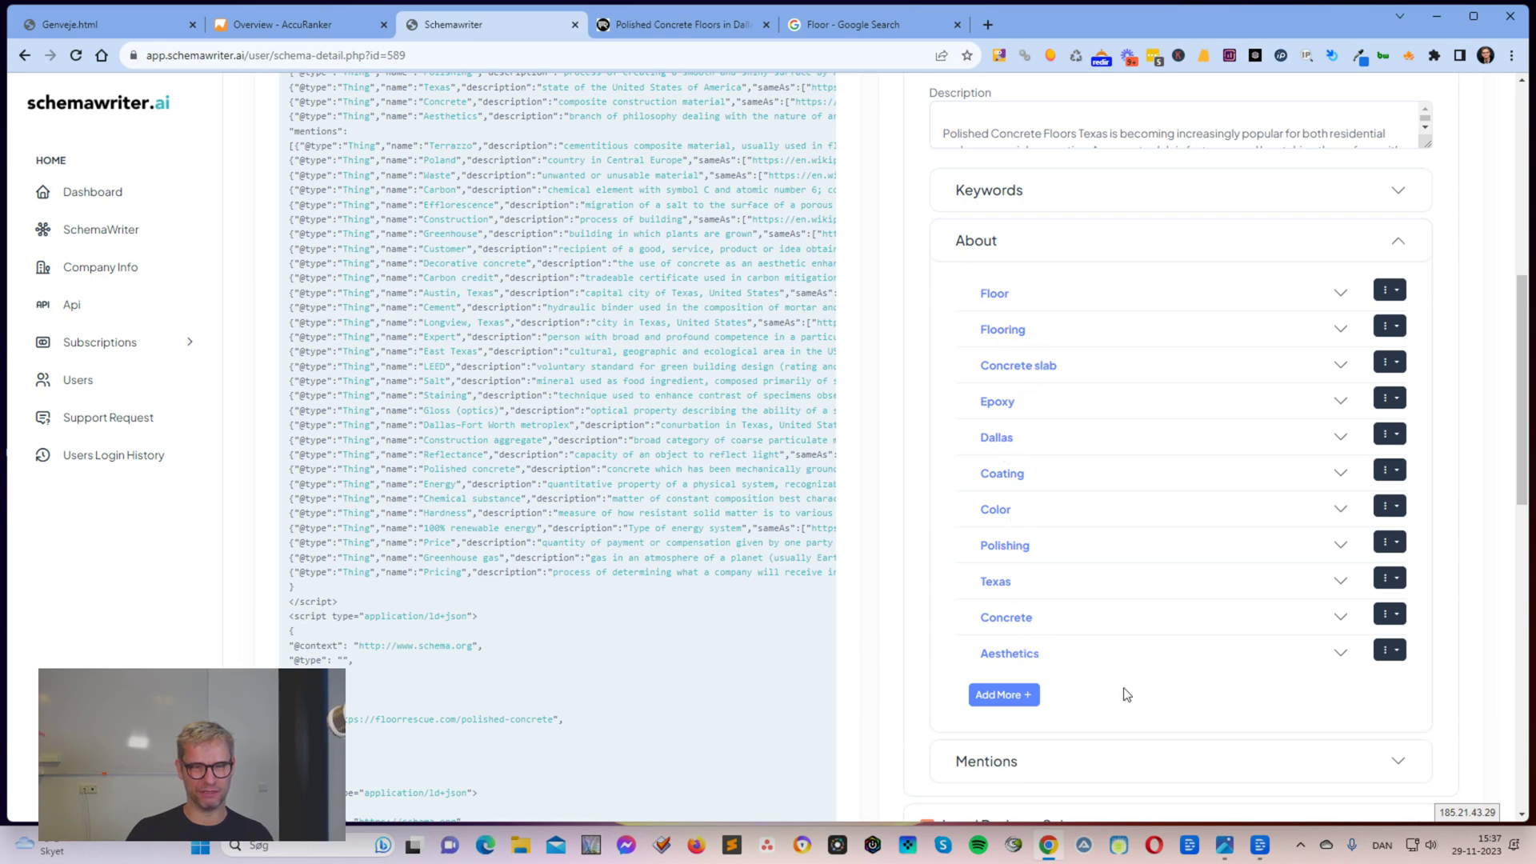
click(1340, 510)
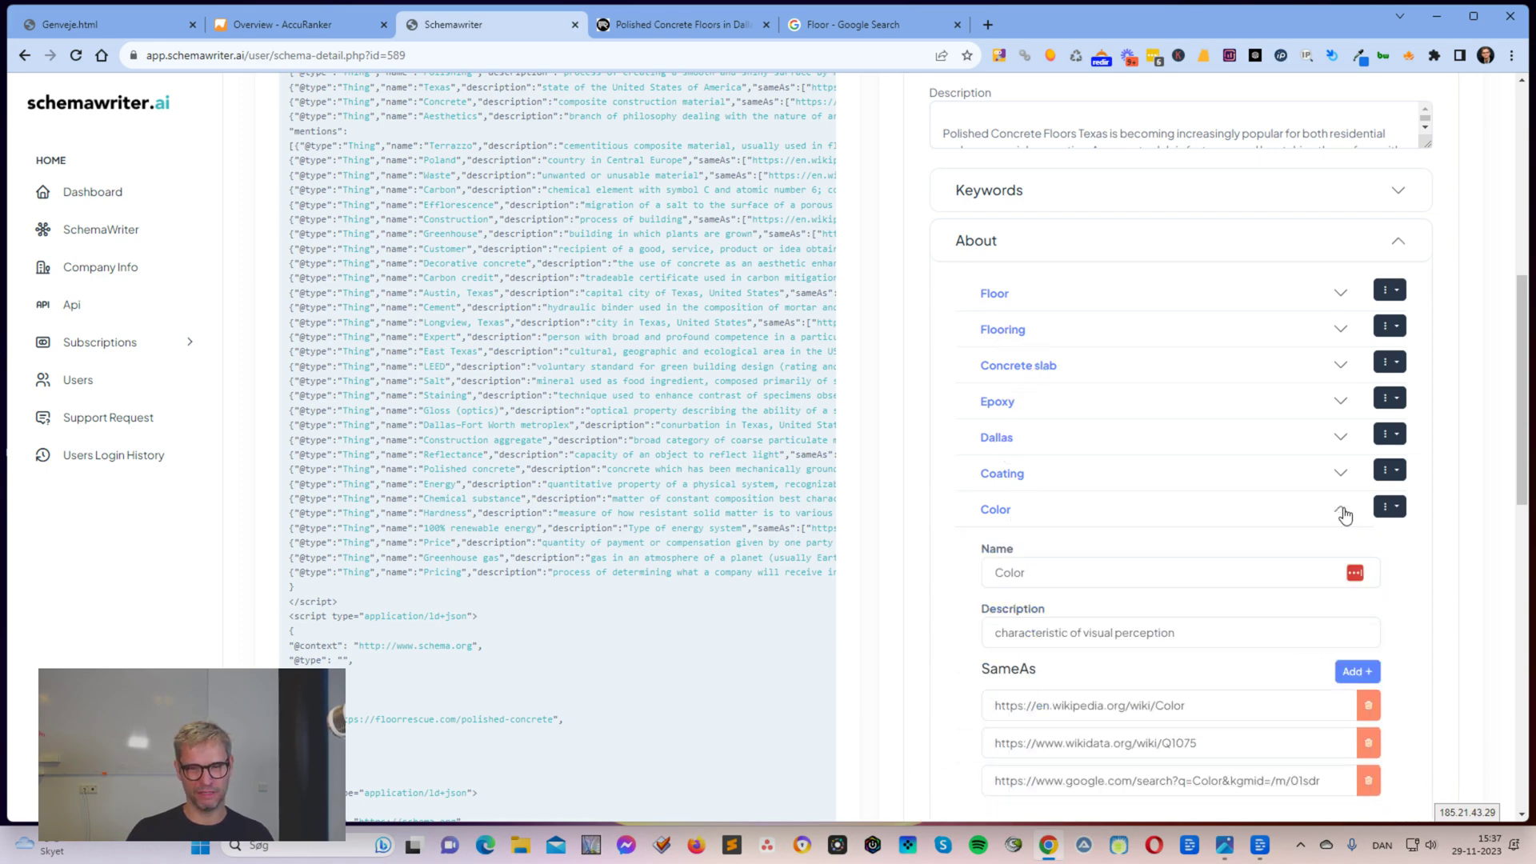
click(1343, 514)
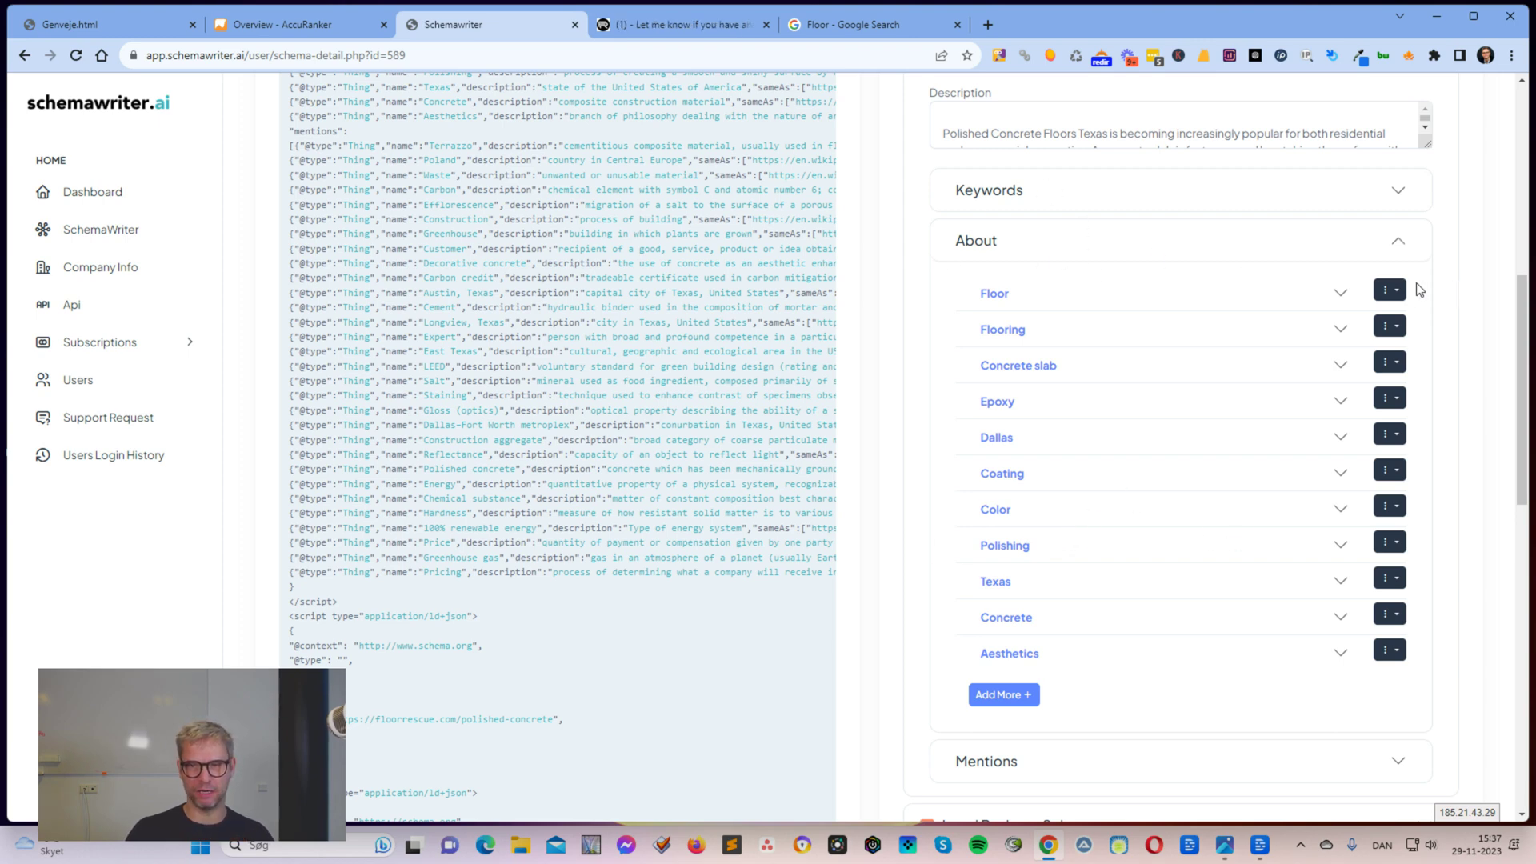
Collapse About, then expand, scroll through and collapse the Mentions list.
click(1406, 243)
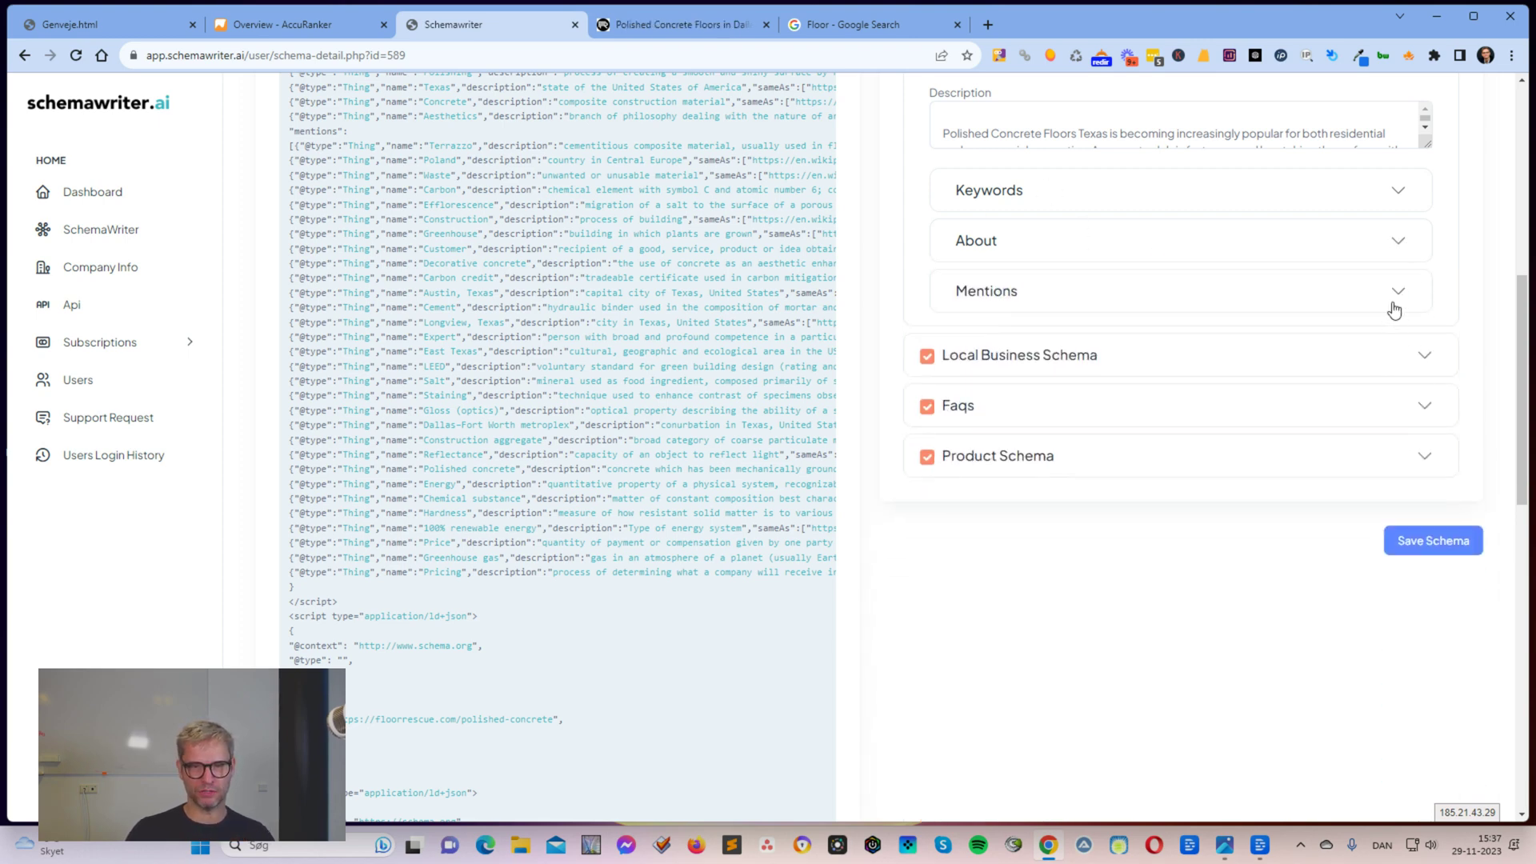
click(1396, 292)
scroll(1360, 445, down, 7)
scroll(1350, 460, down, 5)
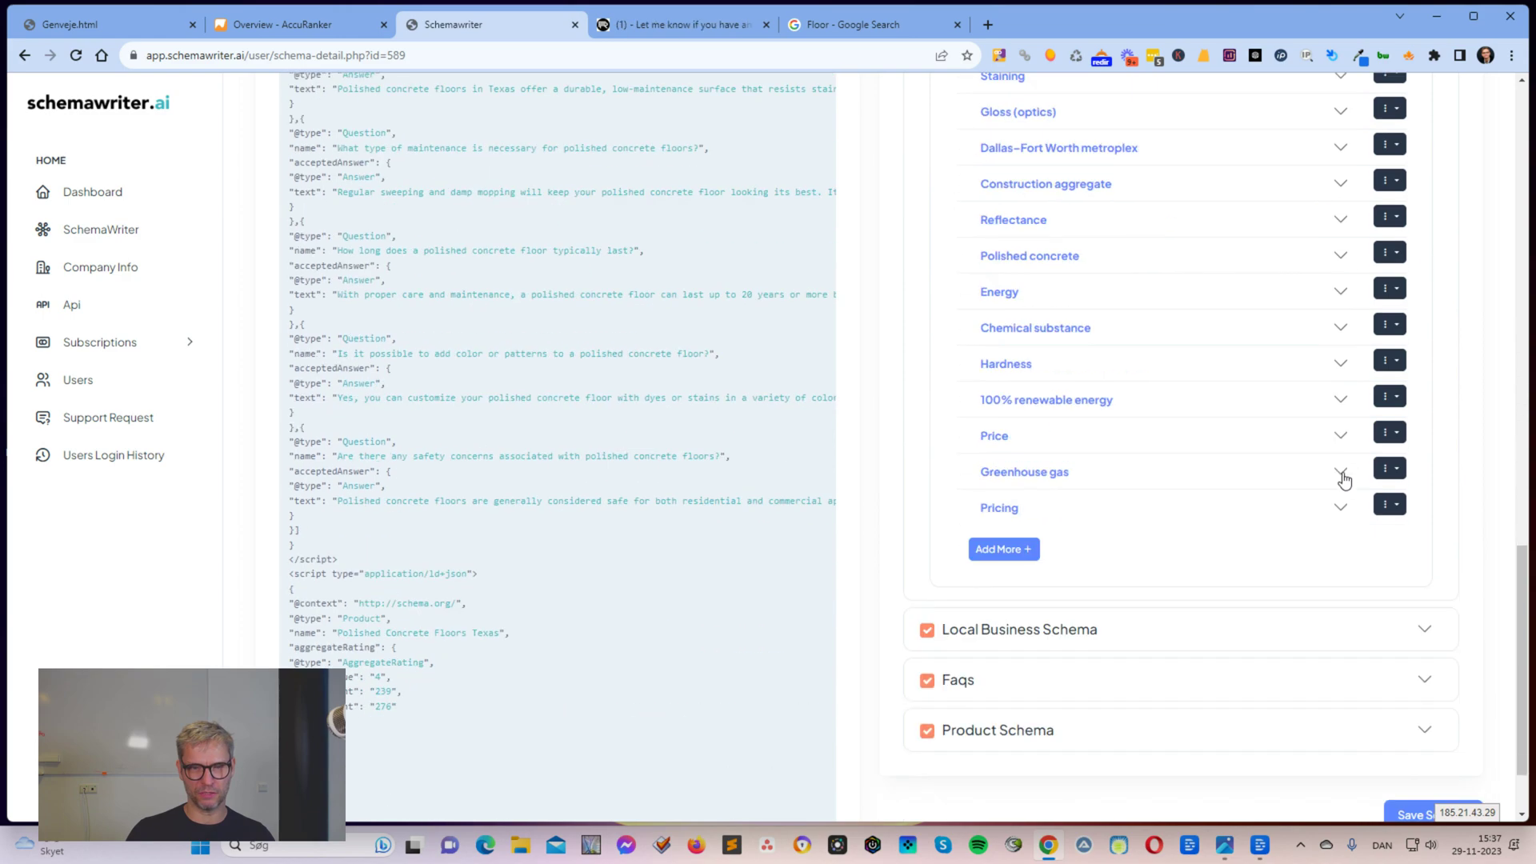
scroll(1245, 611, up, 12)
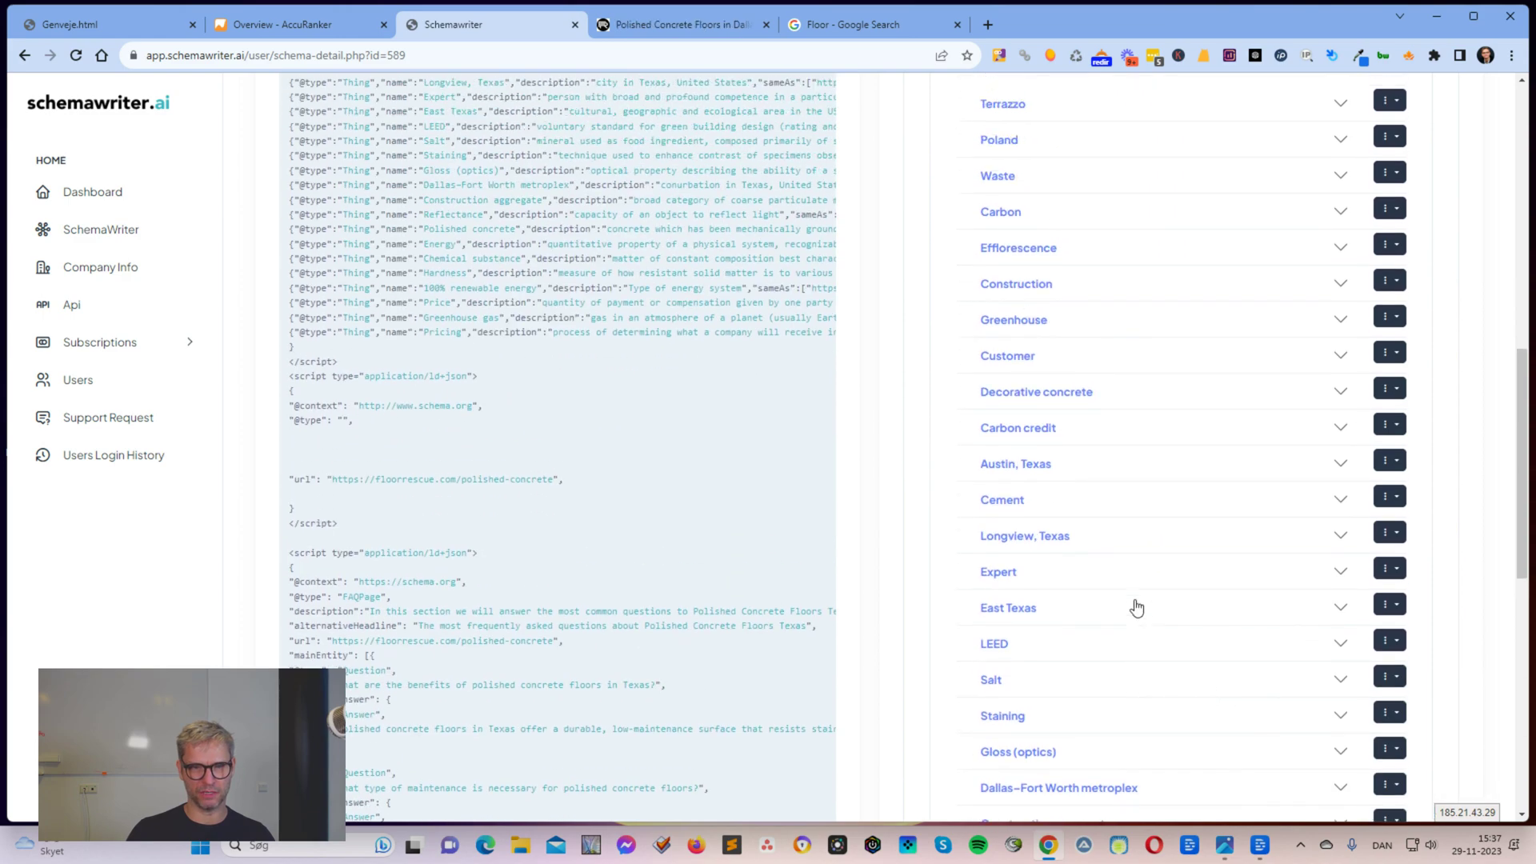
click(1397, 612)
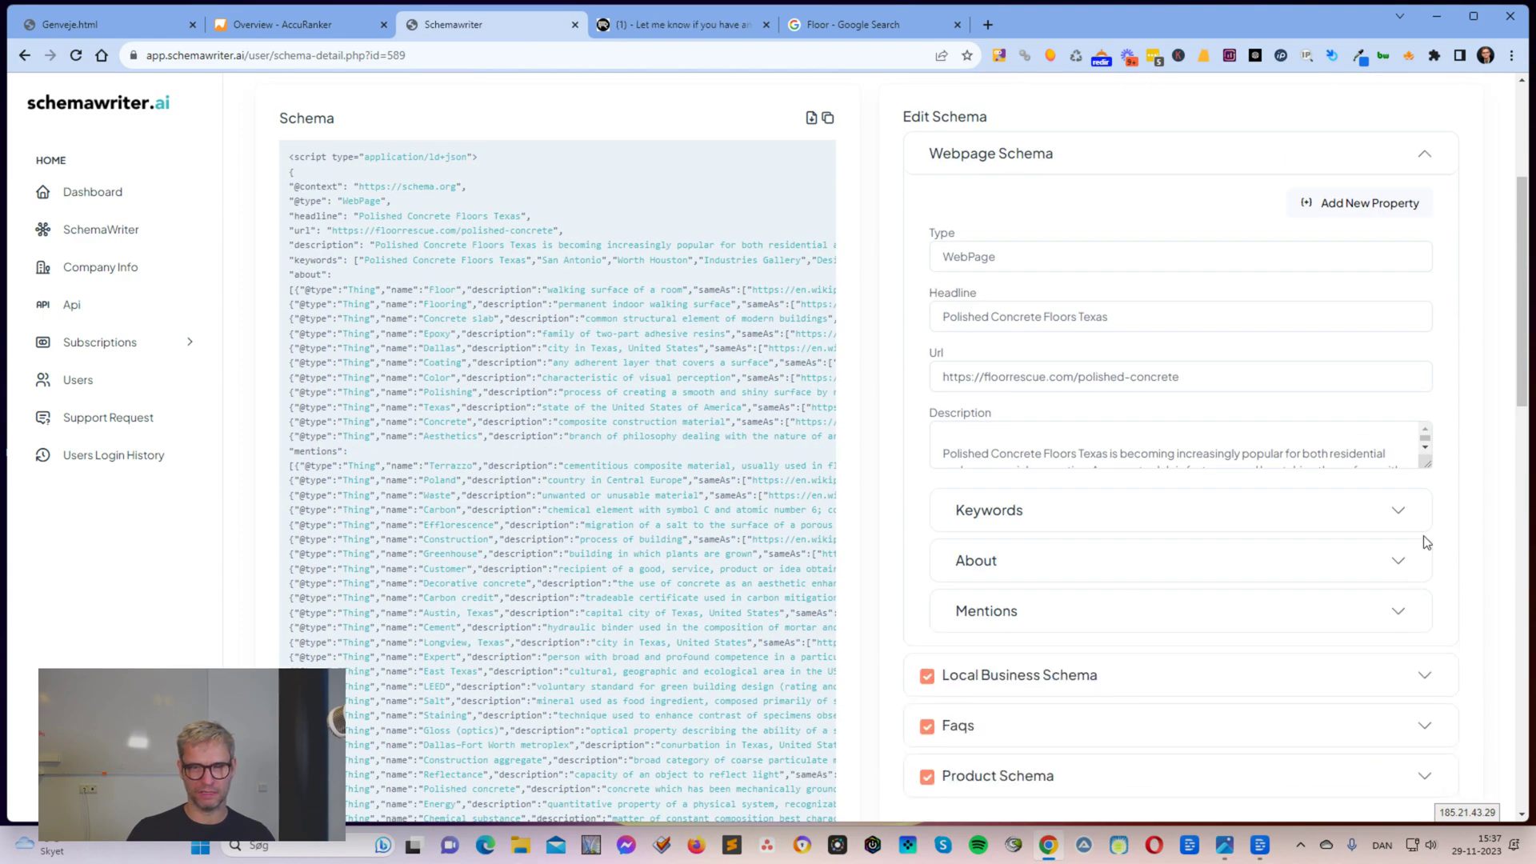
Expand, scroll through and collapse the Keywords list.
click(1398, 511)
scroll(1393, 500, down, 5)
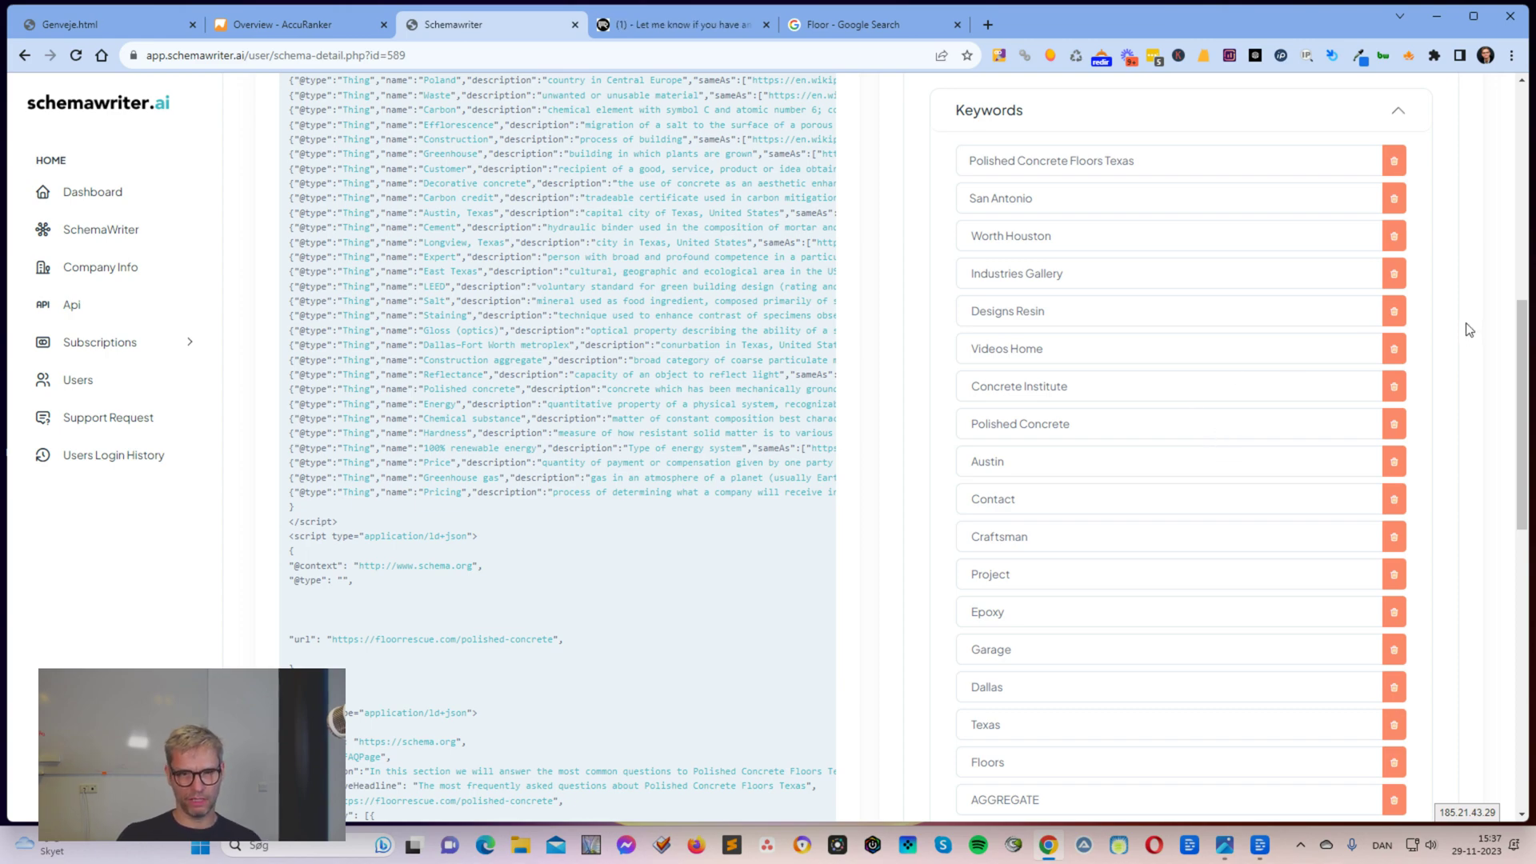
scroll(1469, 328, down, 3)
scroll(1461, 360, up, 3)
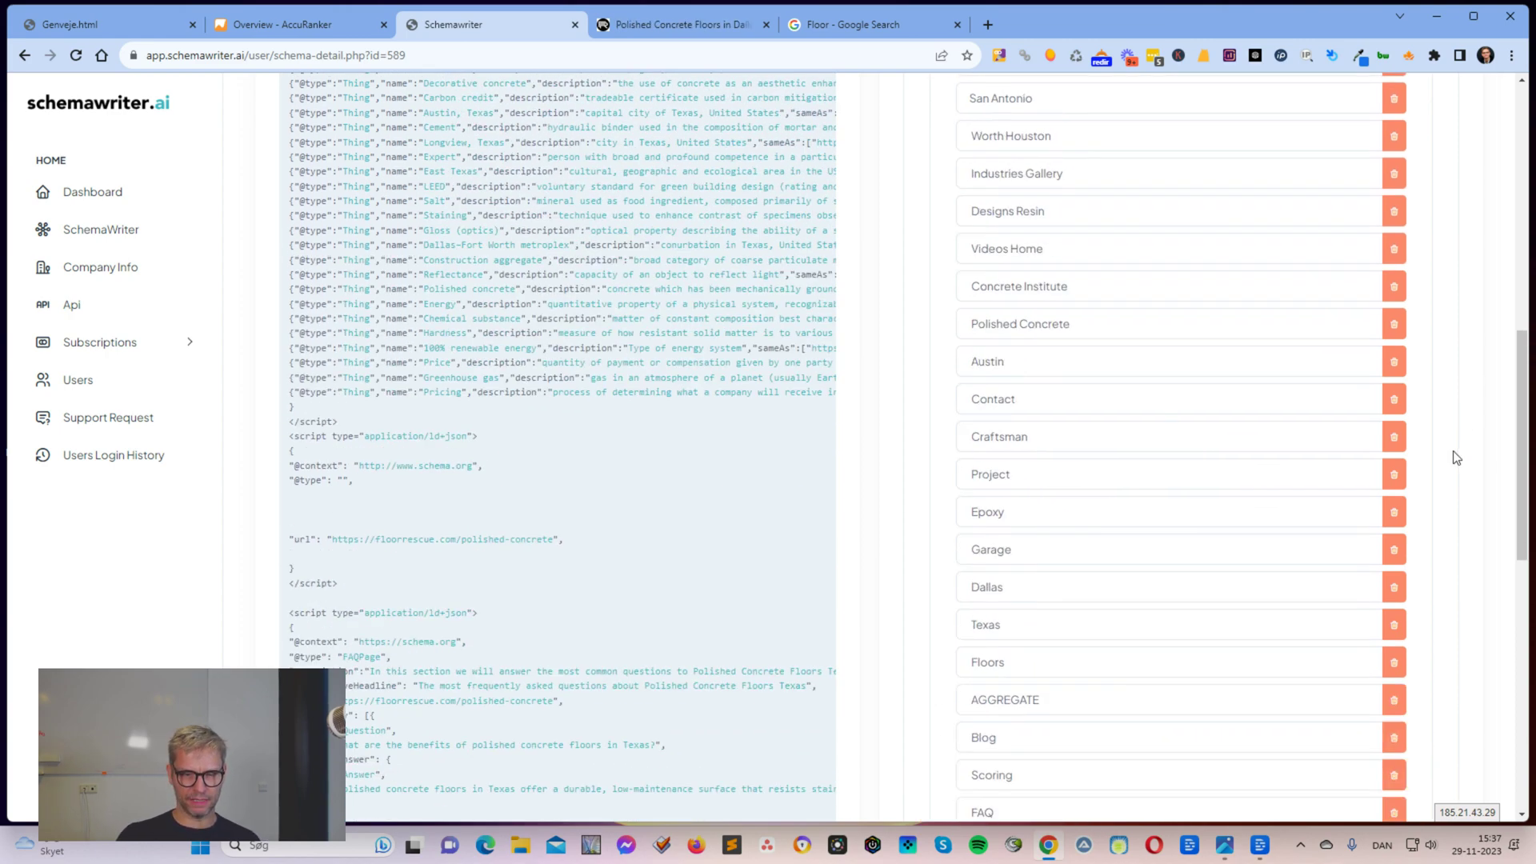
scroll(1456, 458, up, 4)
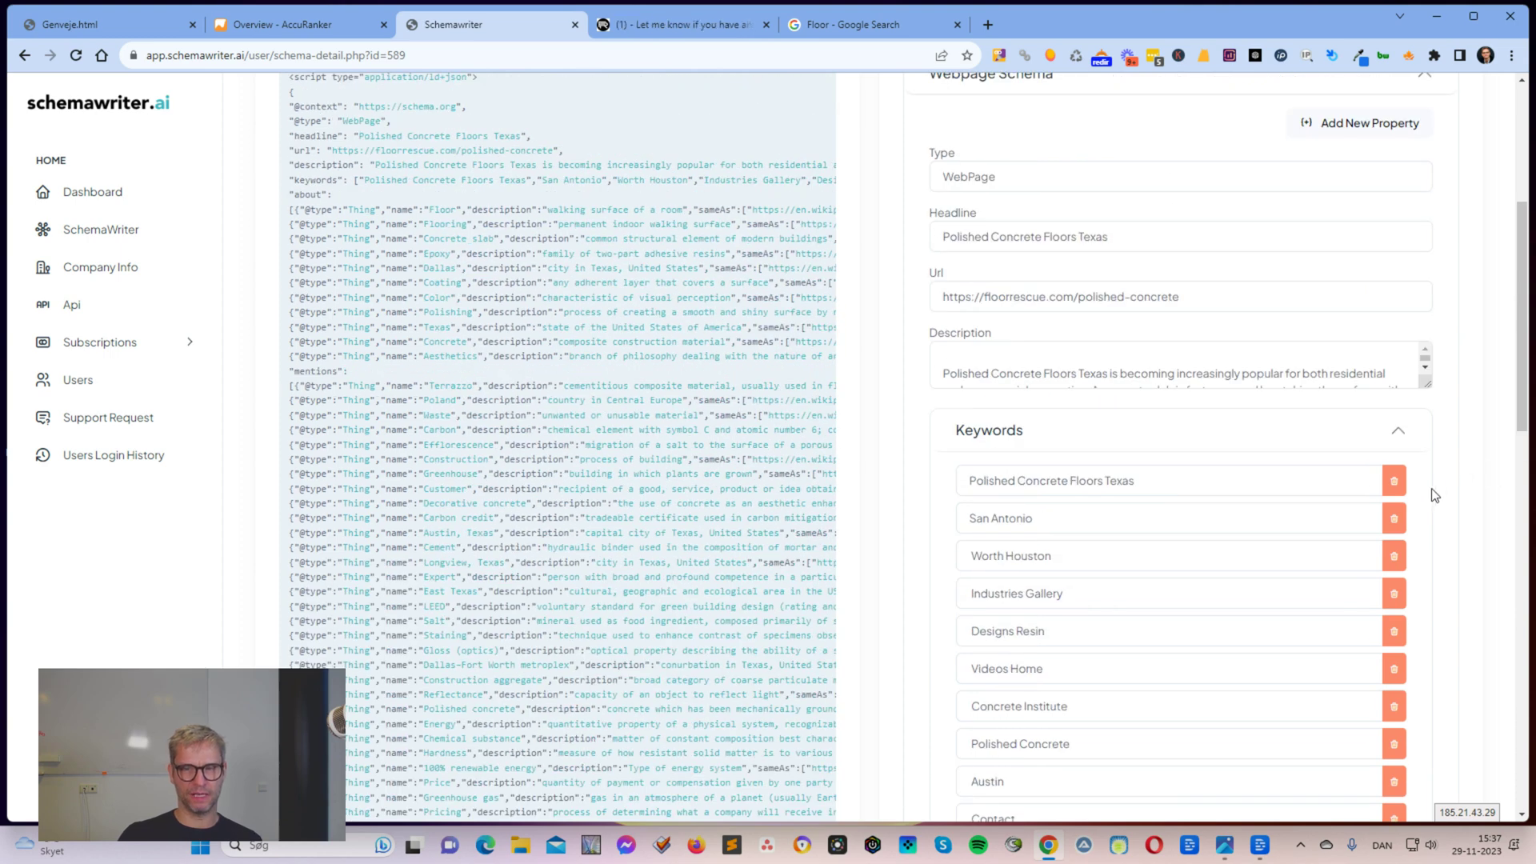
click(1401, 432)
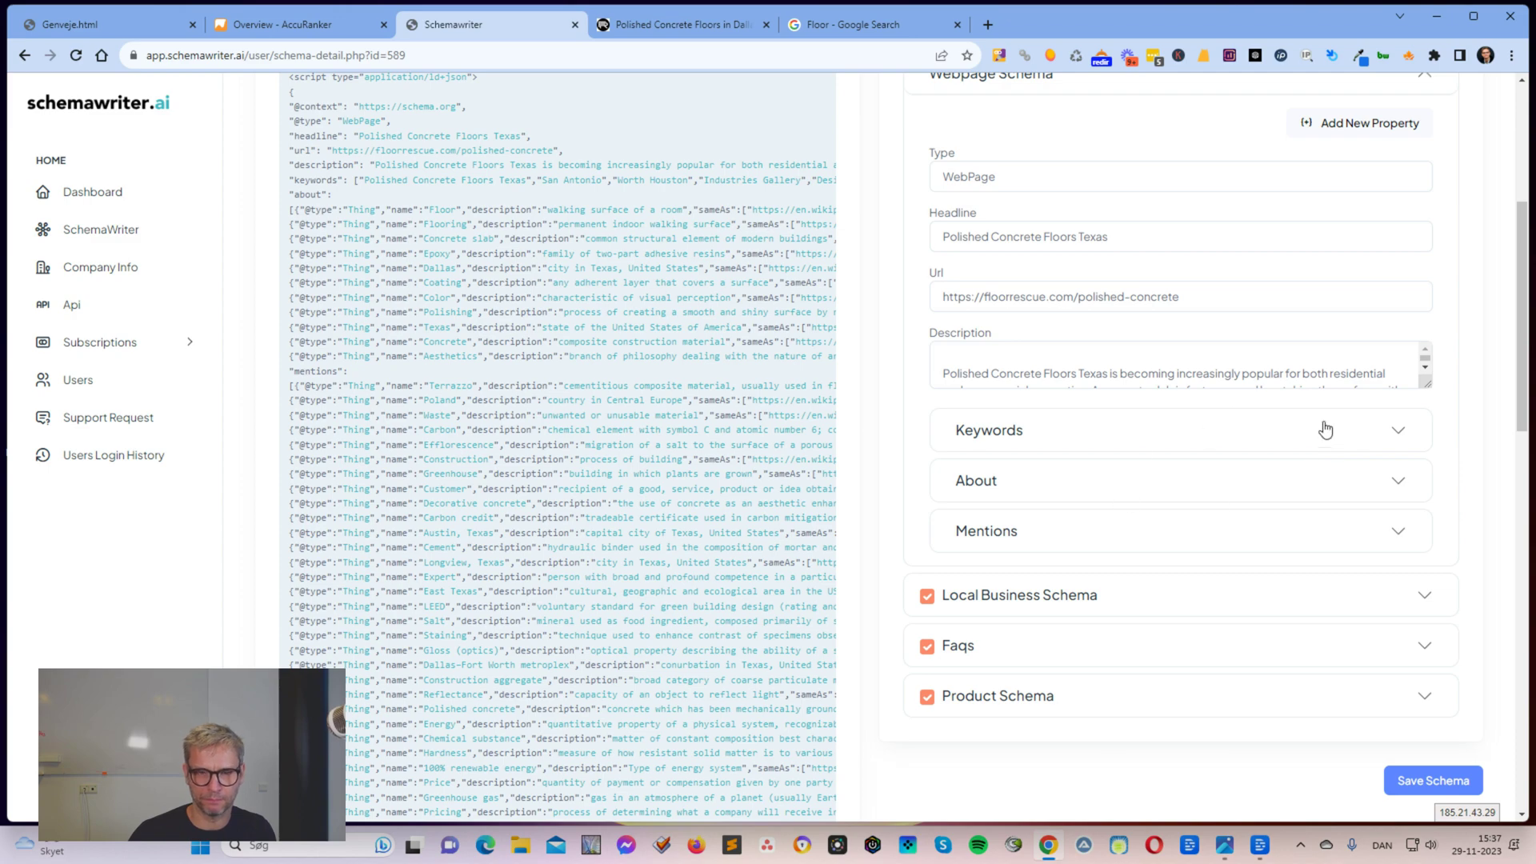
Review the Keywords list and compare it with the live polished-concrete page.
click(1372, 430)
scroll(1378, 432, down, 6)
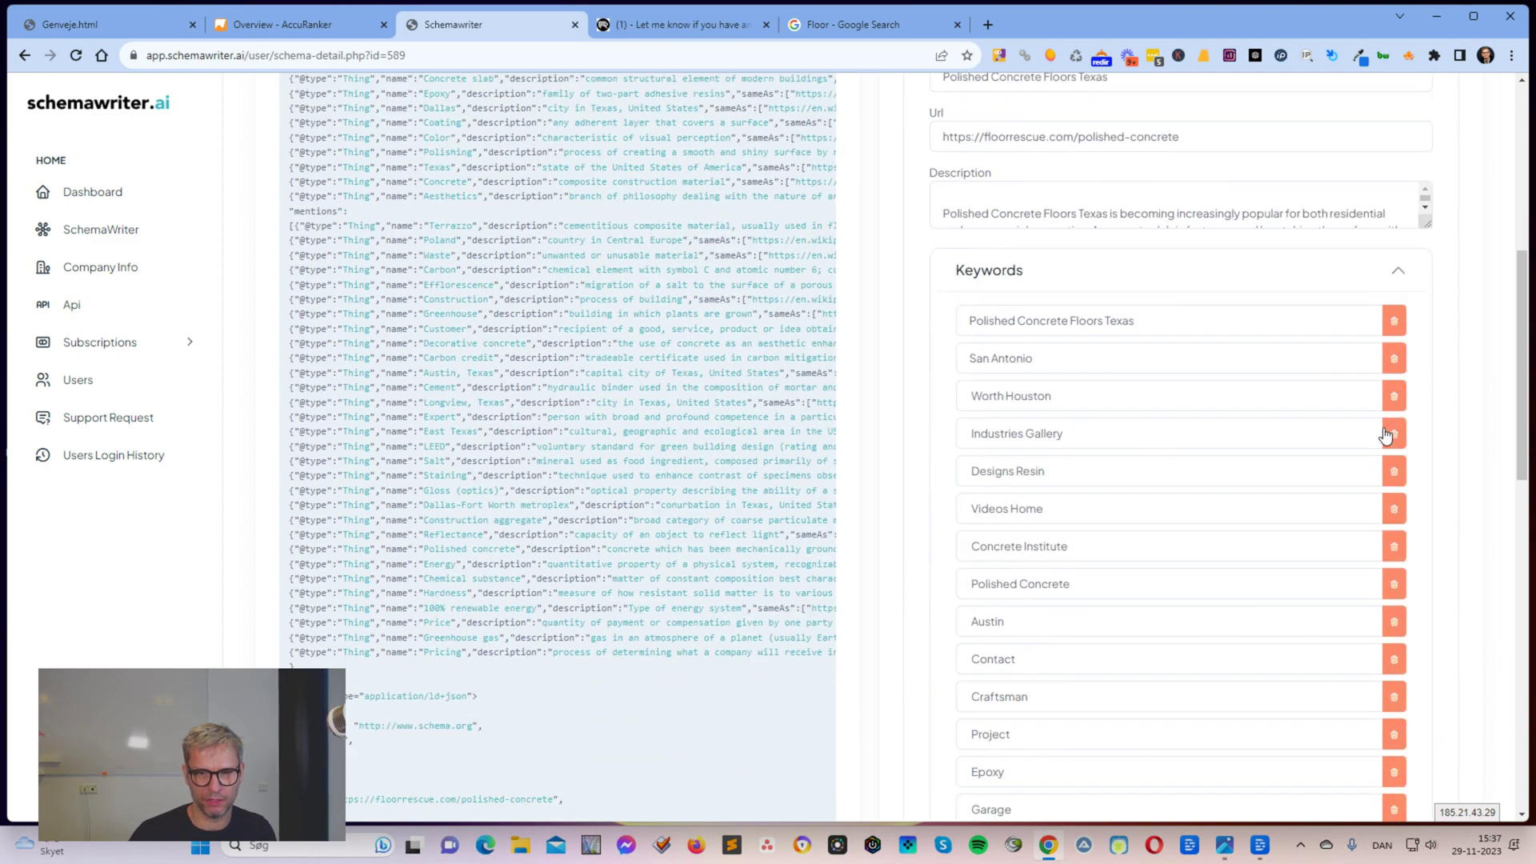
scroll(1311, 400, up, 6)
click(1398, 436)
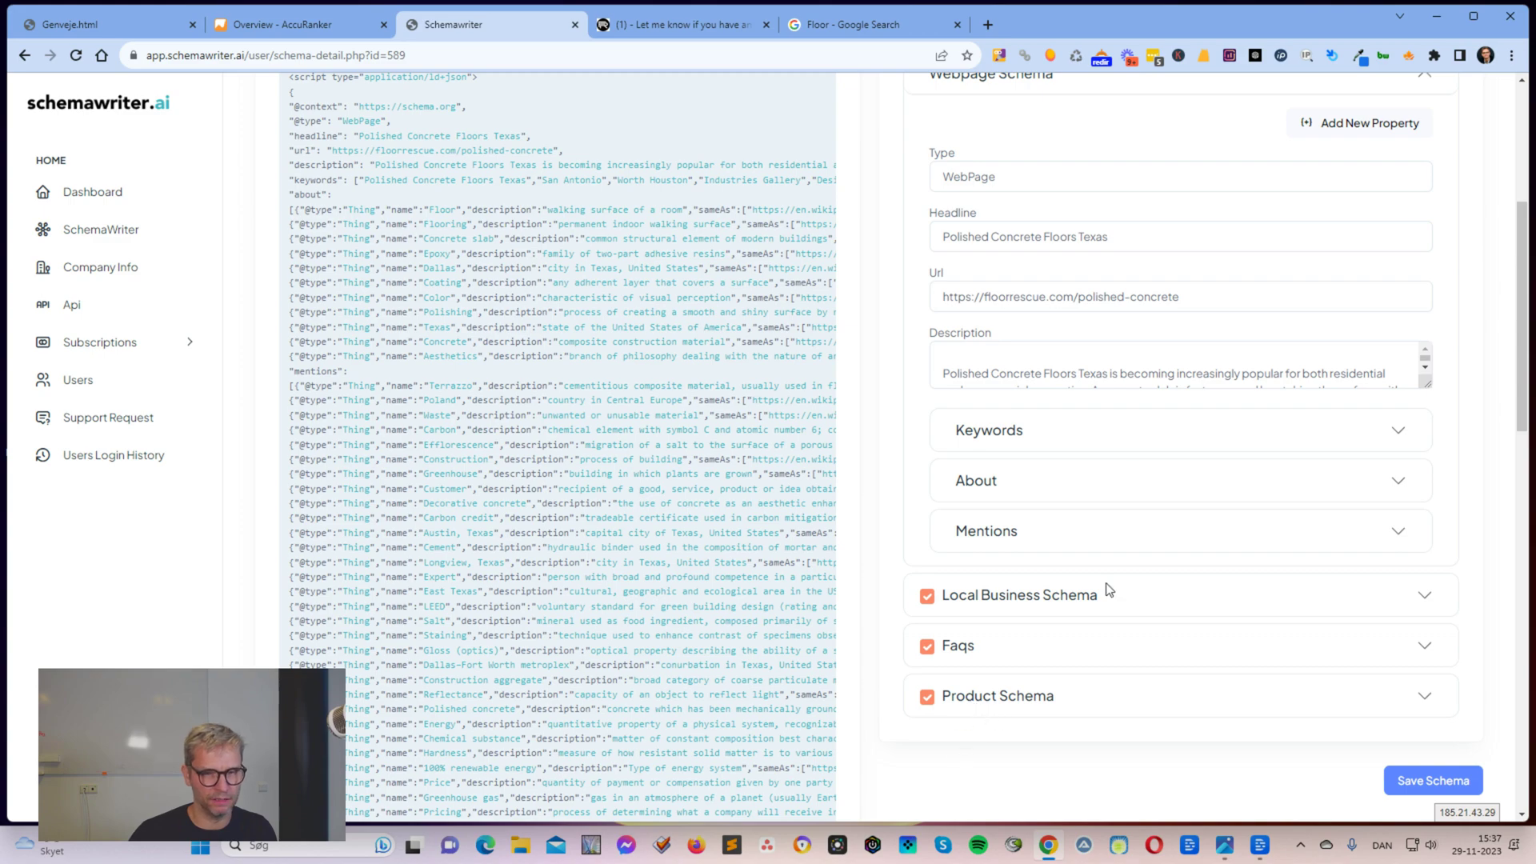
click(651, 14)
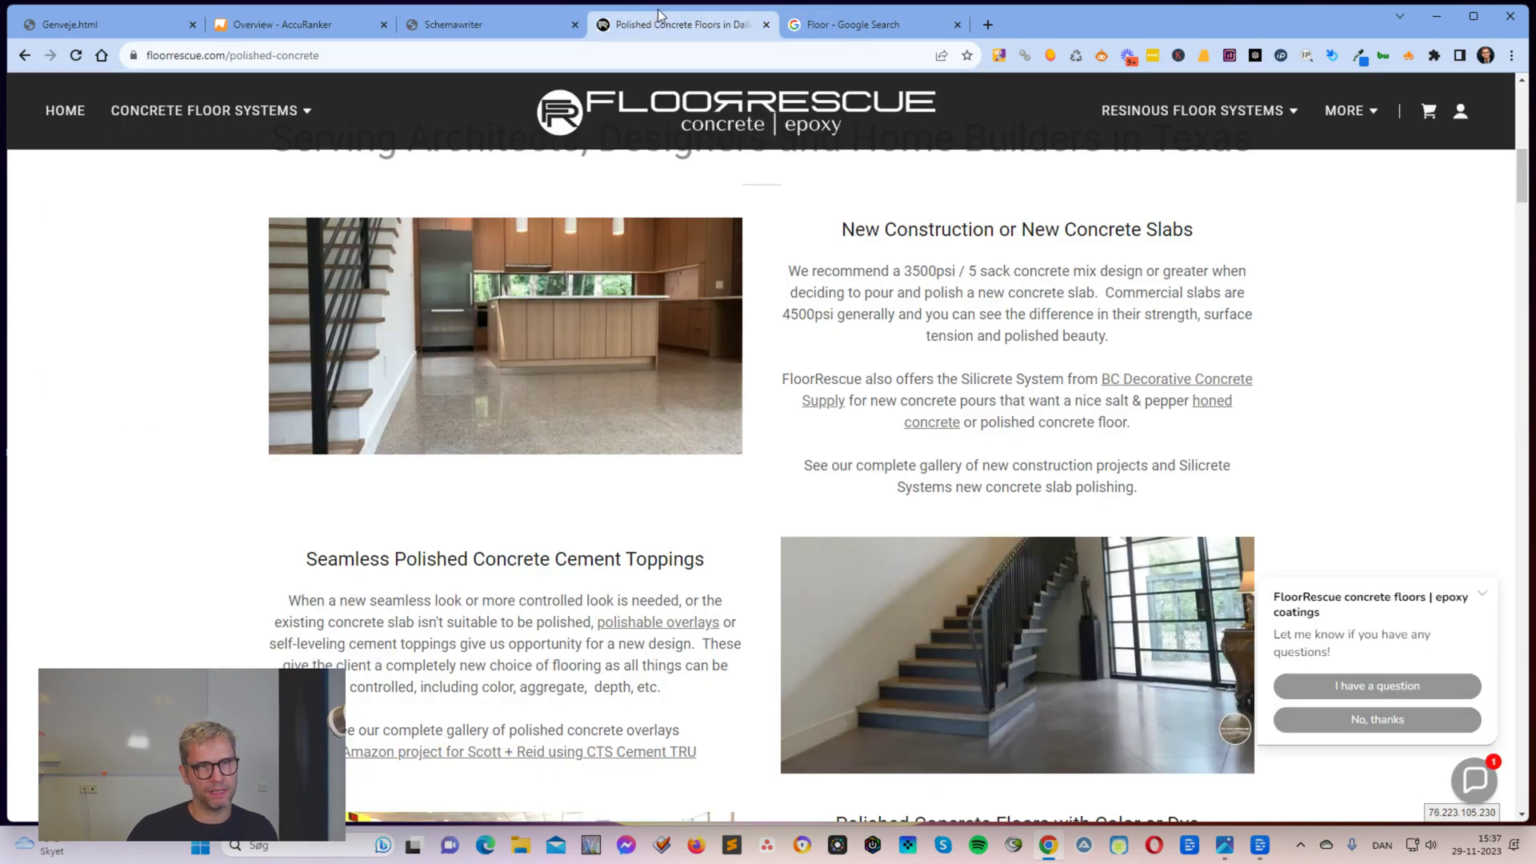
click(512, 18)
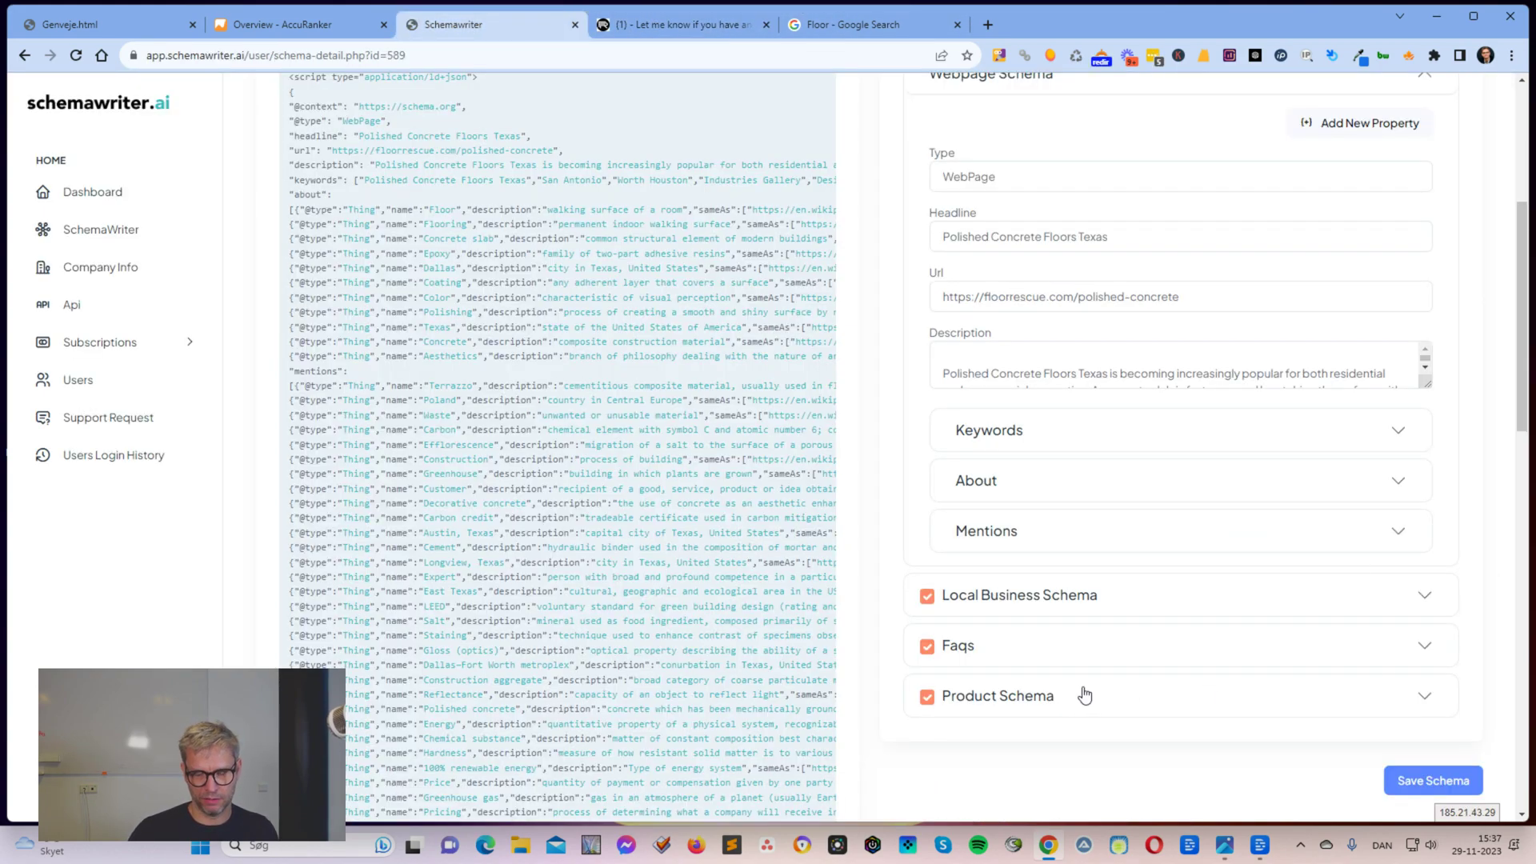
Uncheck Product Schema so the Product block is left out of the JSON-LD.
scroll(1039, 576, down, 2)
click(927, 536)
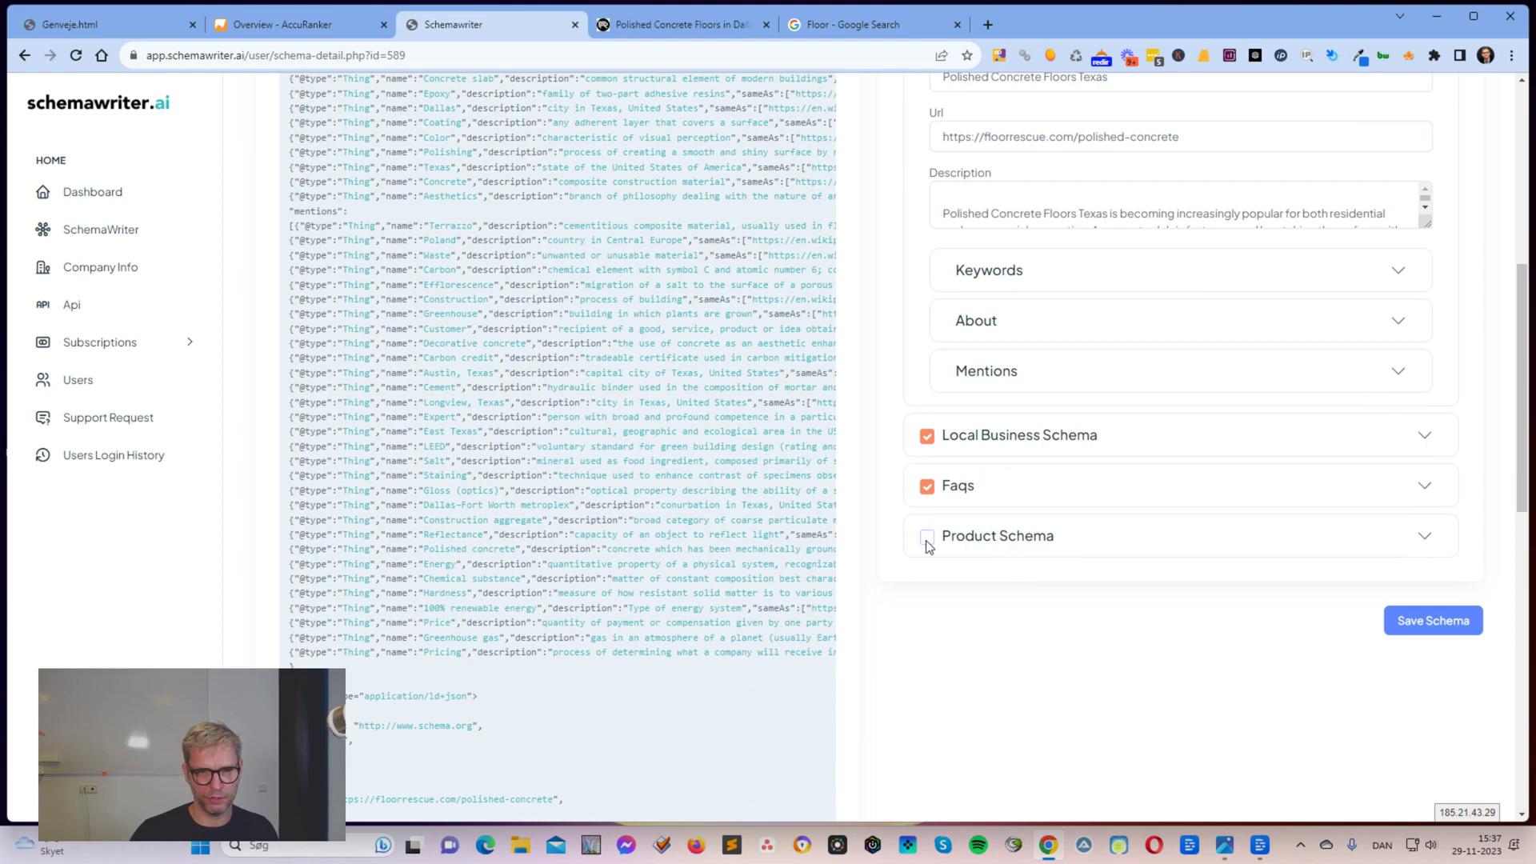
click(927, 536)
scroll(596, 557, down, 5)
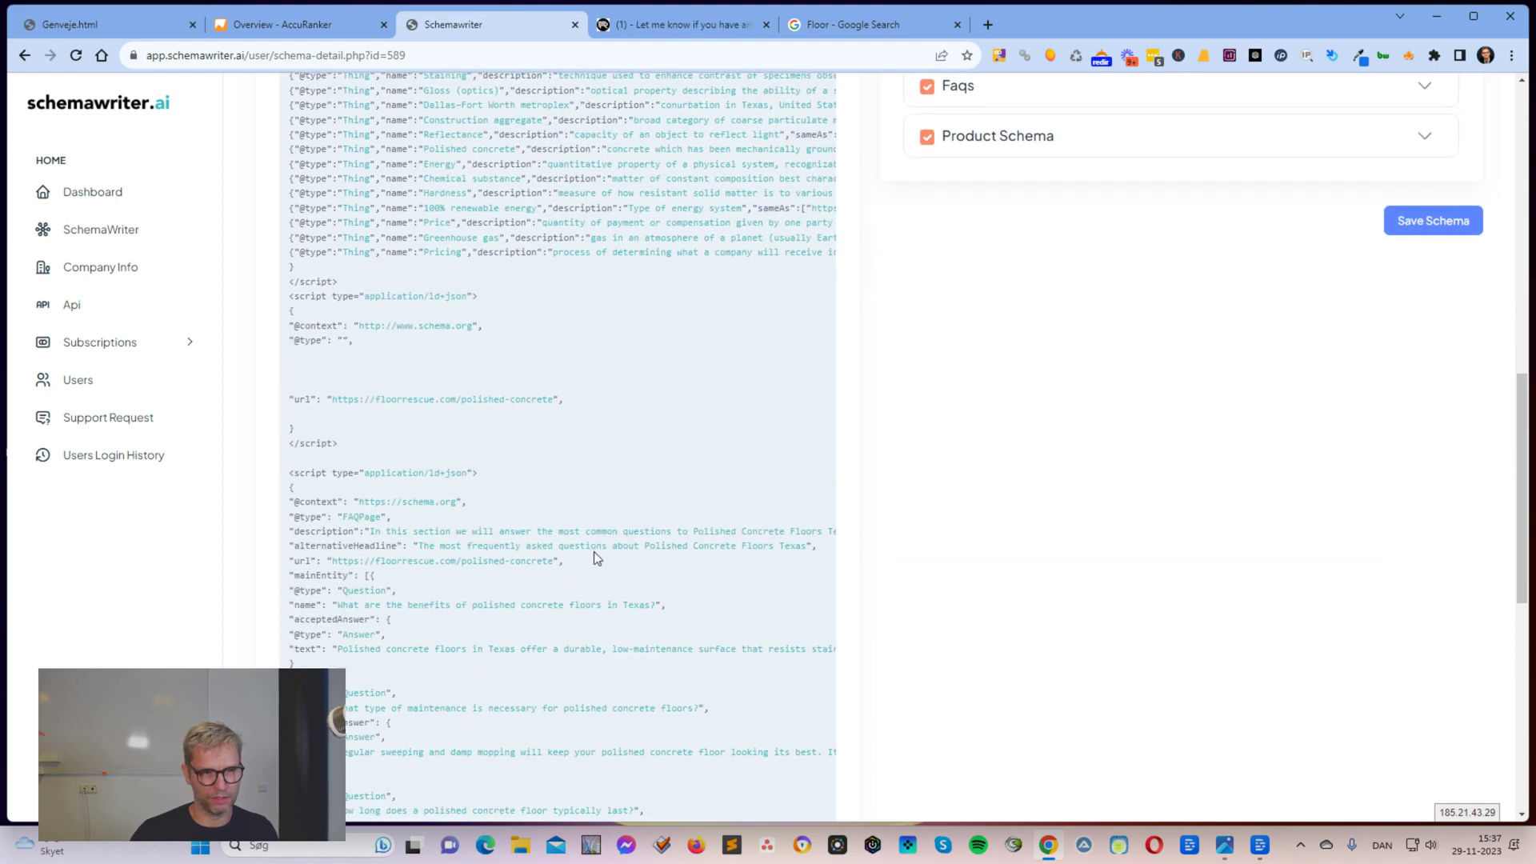
click(928, 138)
scroll(718, 385, down, 2)
scroll(917, 257, up, 2)
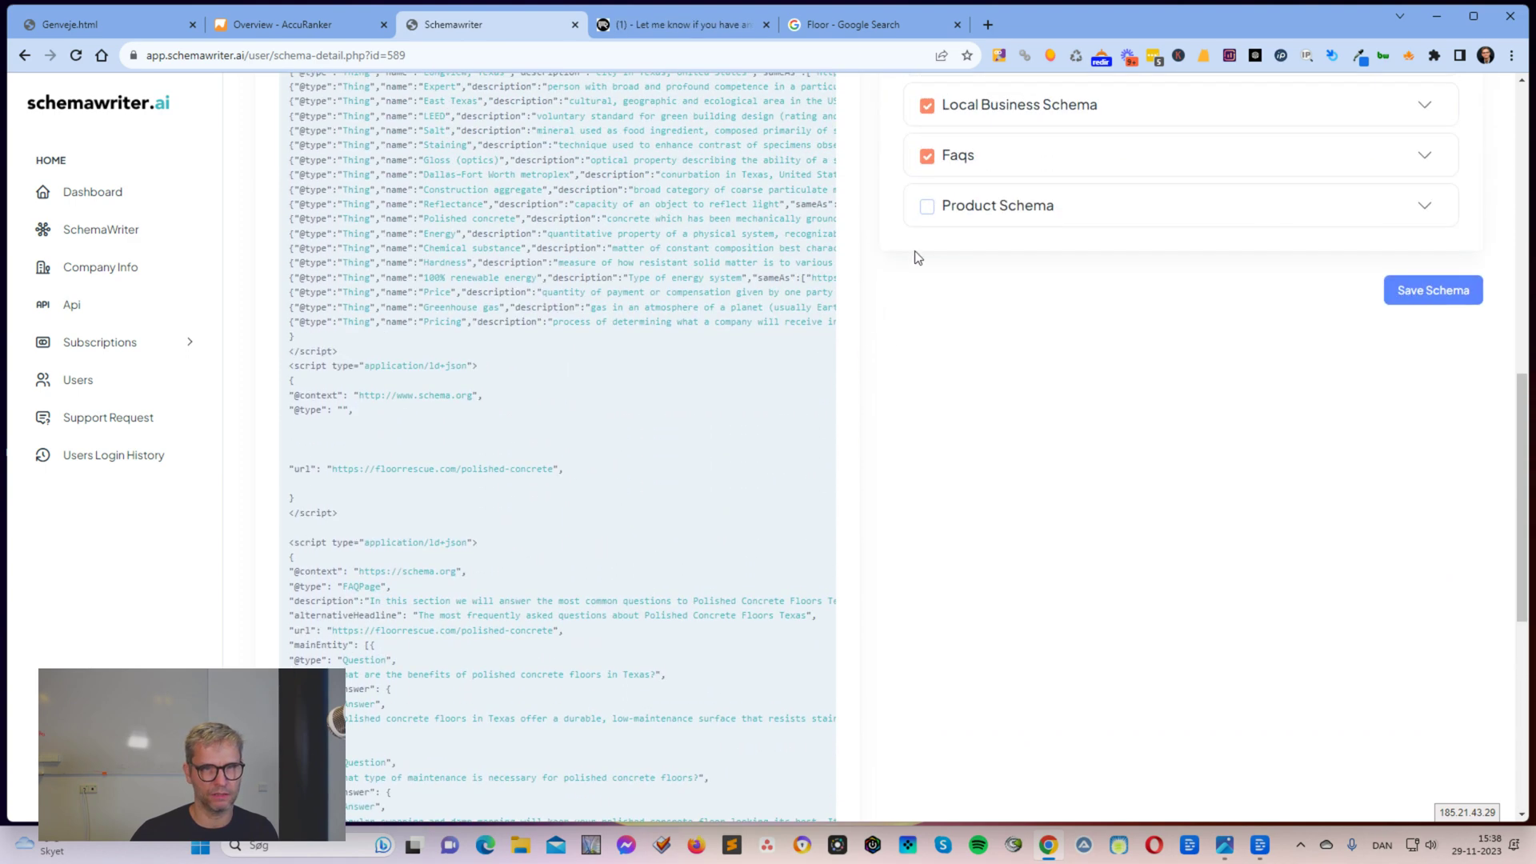
click(926, 210)
scroll(650, 504, down, 10)
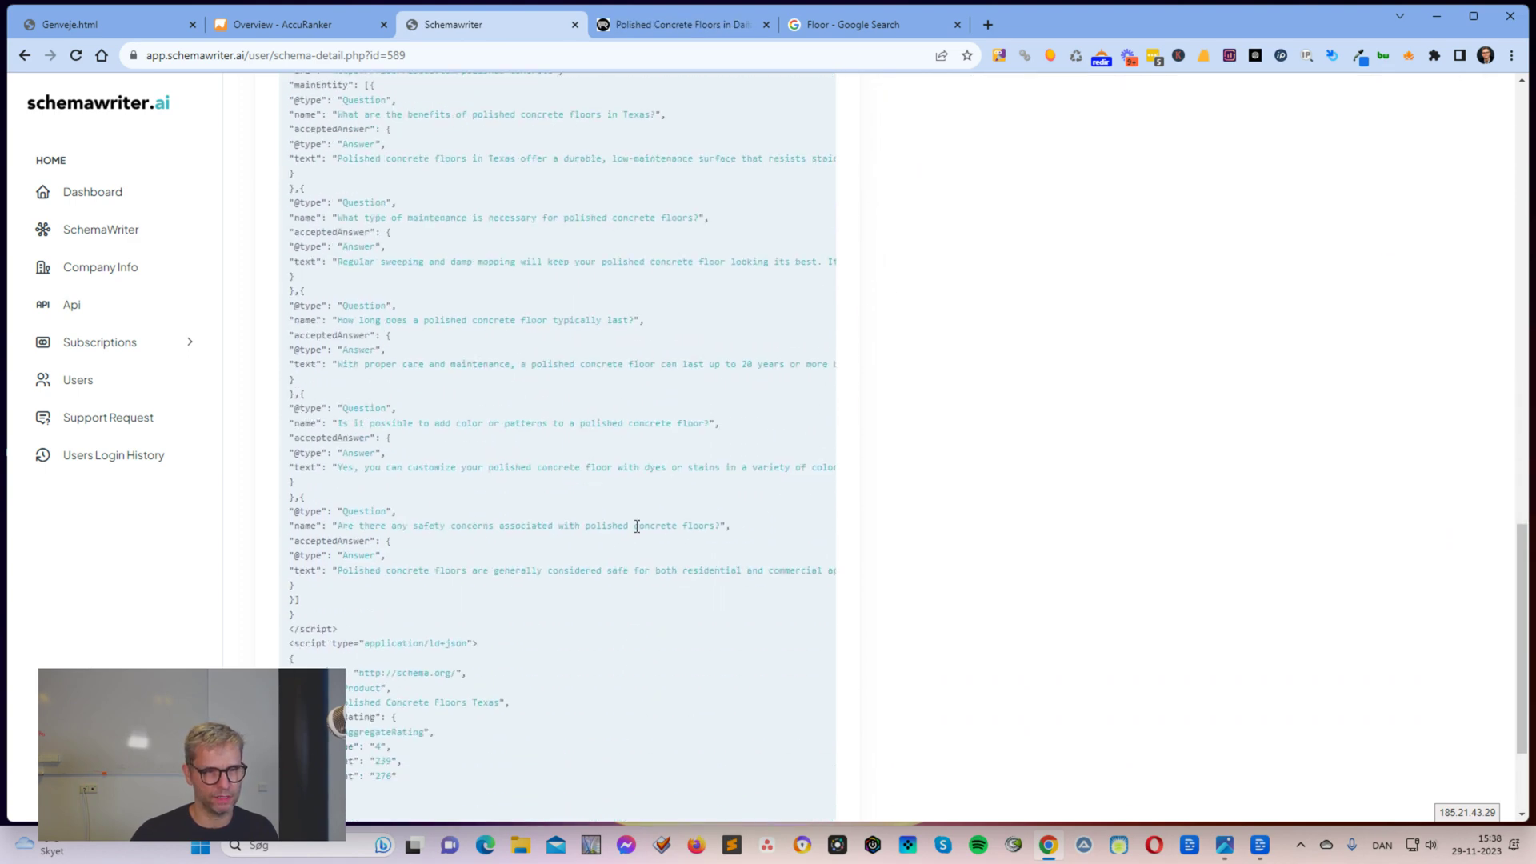
drag(417, 614, 332, 476)
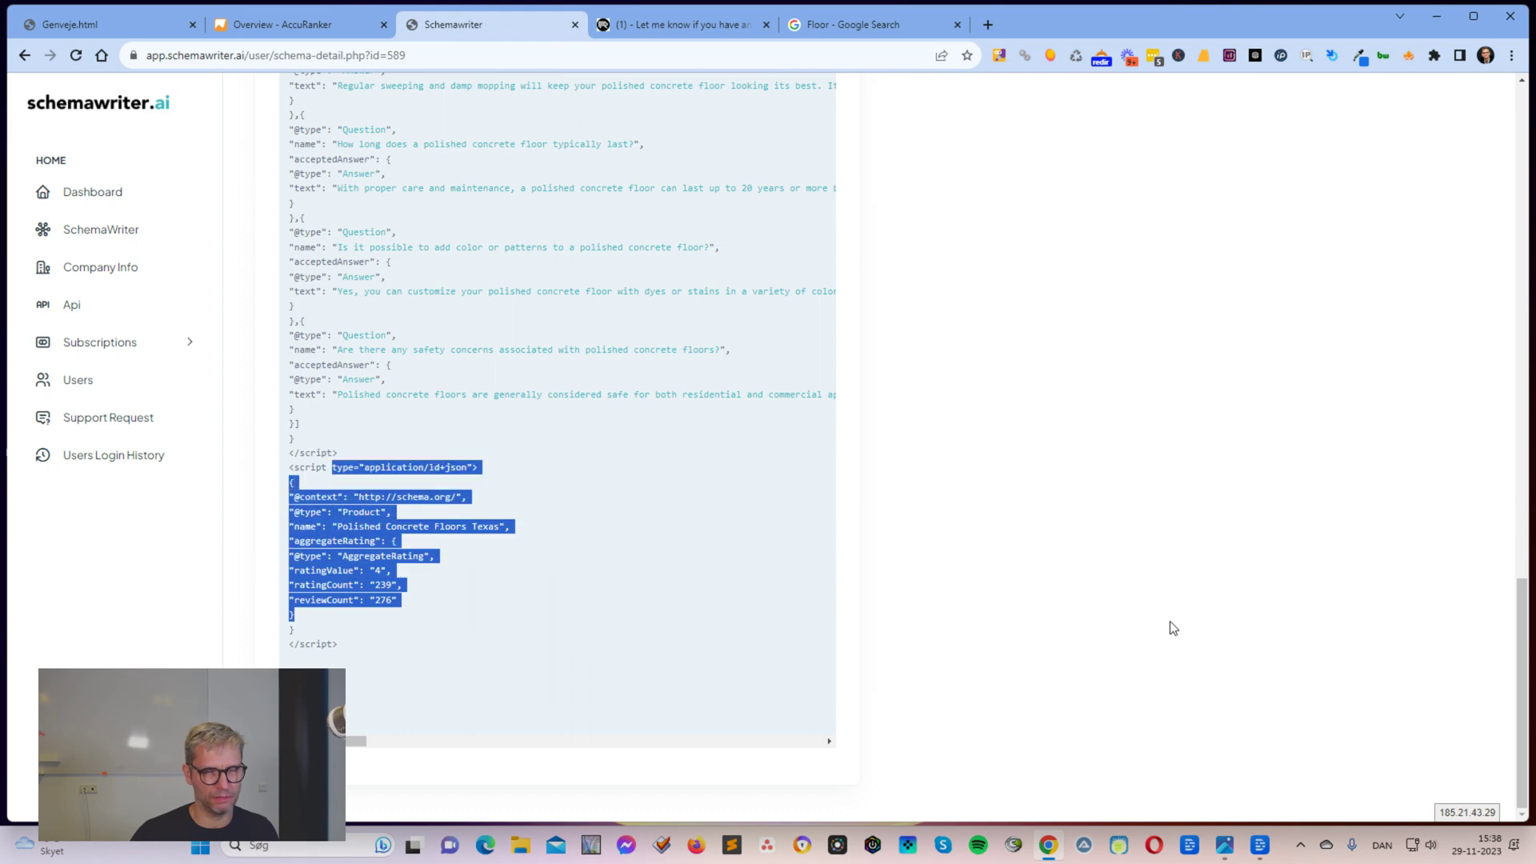
scroll(1064, 606, up, 10)
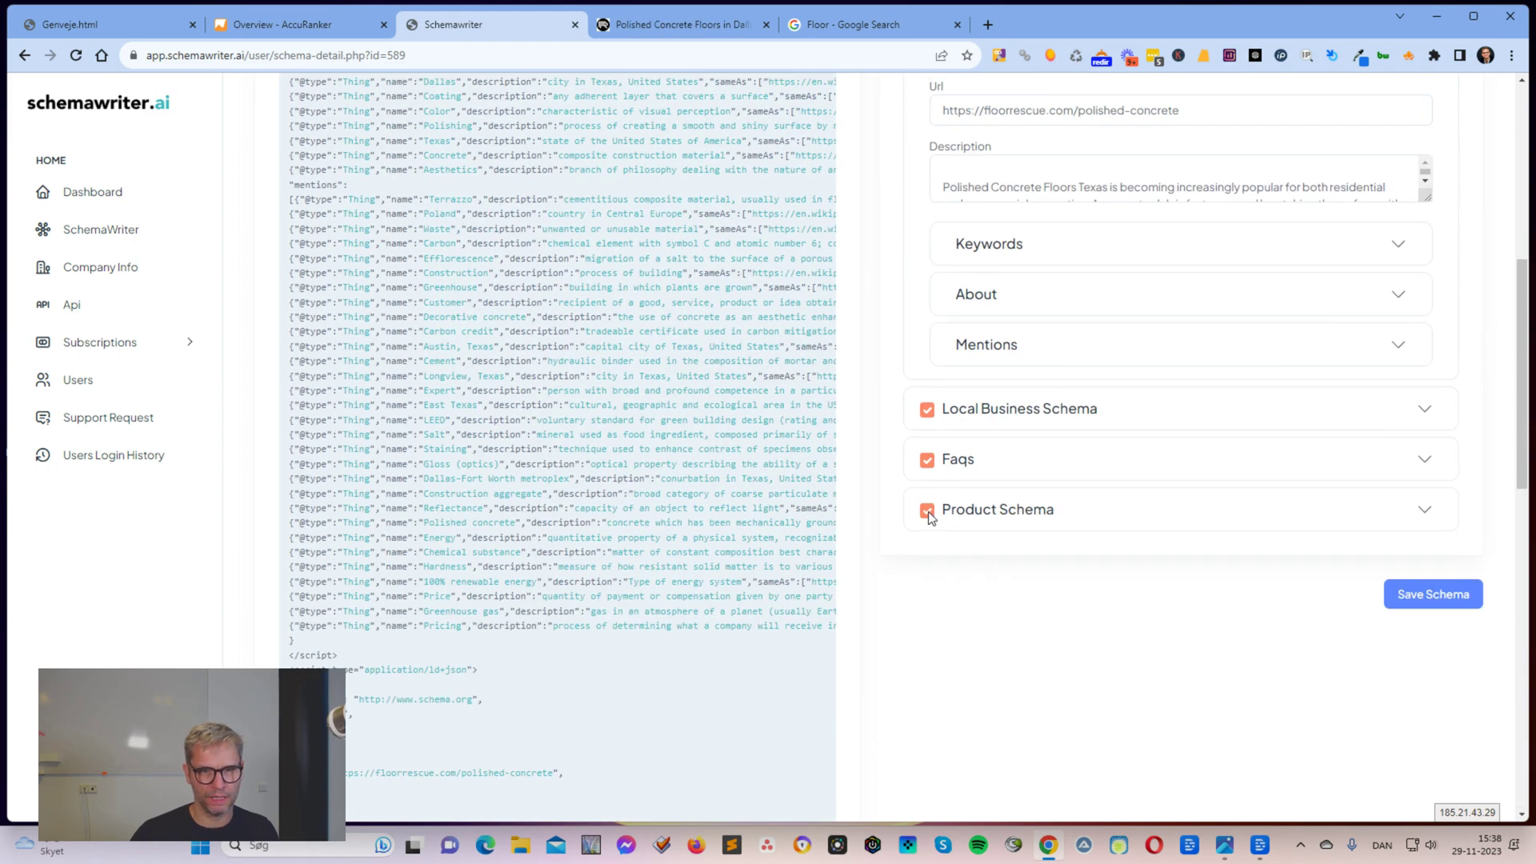
click(927, 511)
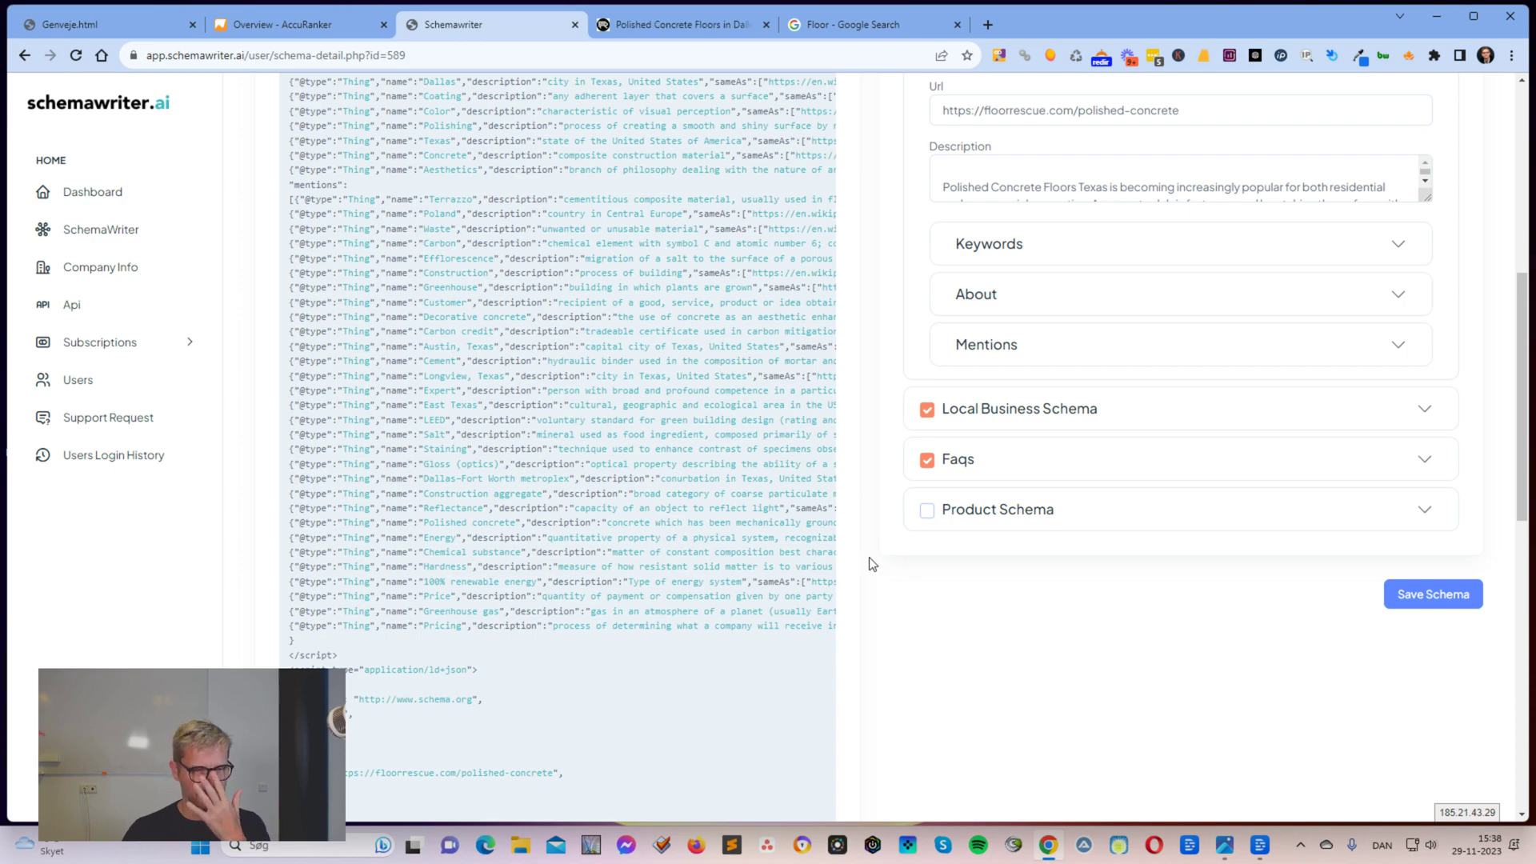
scroll(652, 446, up, 7)
Cross-check the remaining schema against the live polished-concrete page.
click(662, 28)
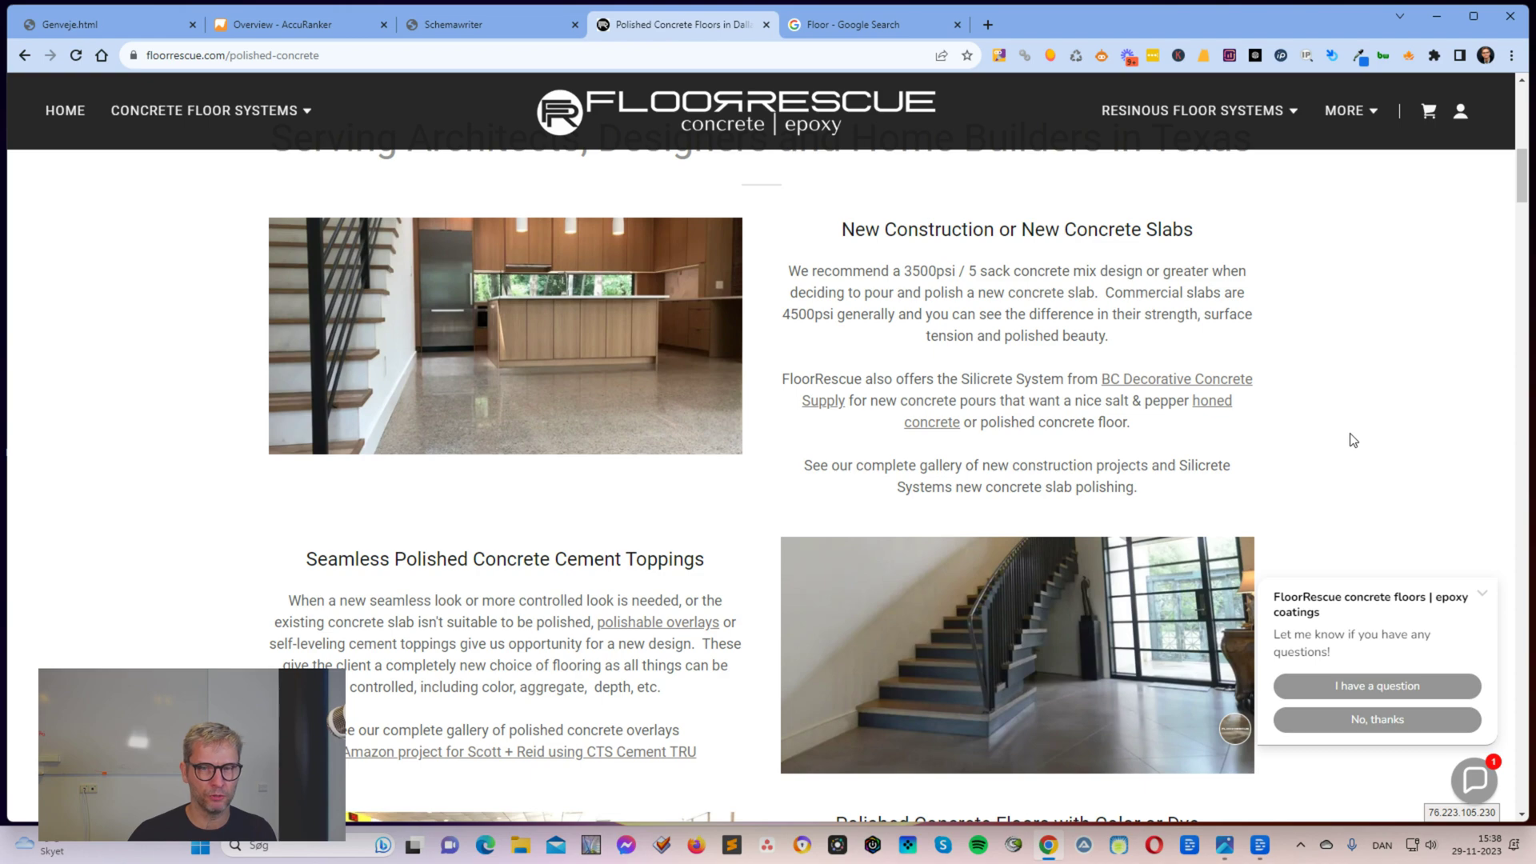
click(448, 14)
click(647, 24)
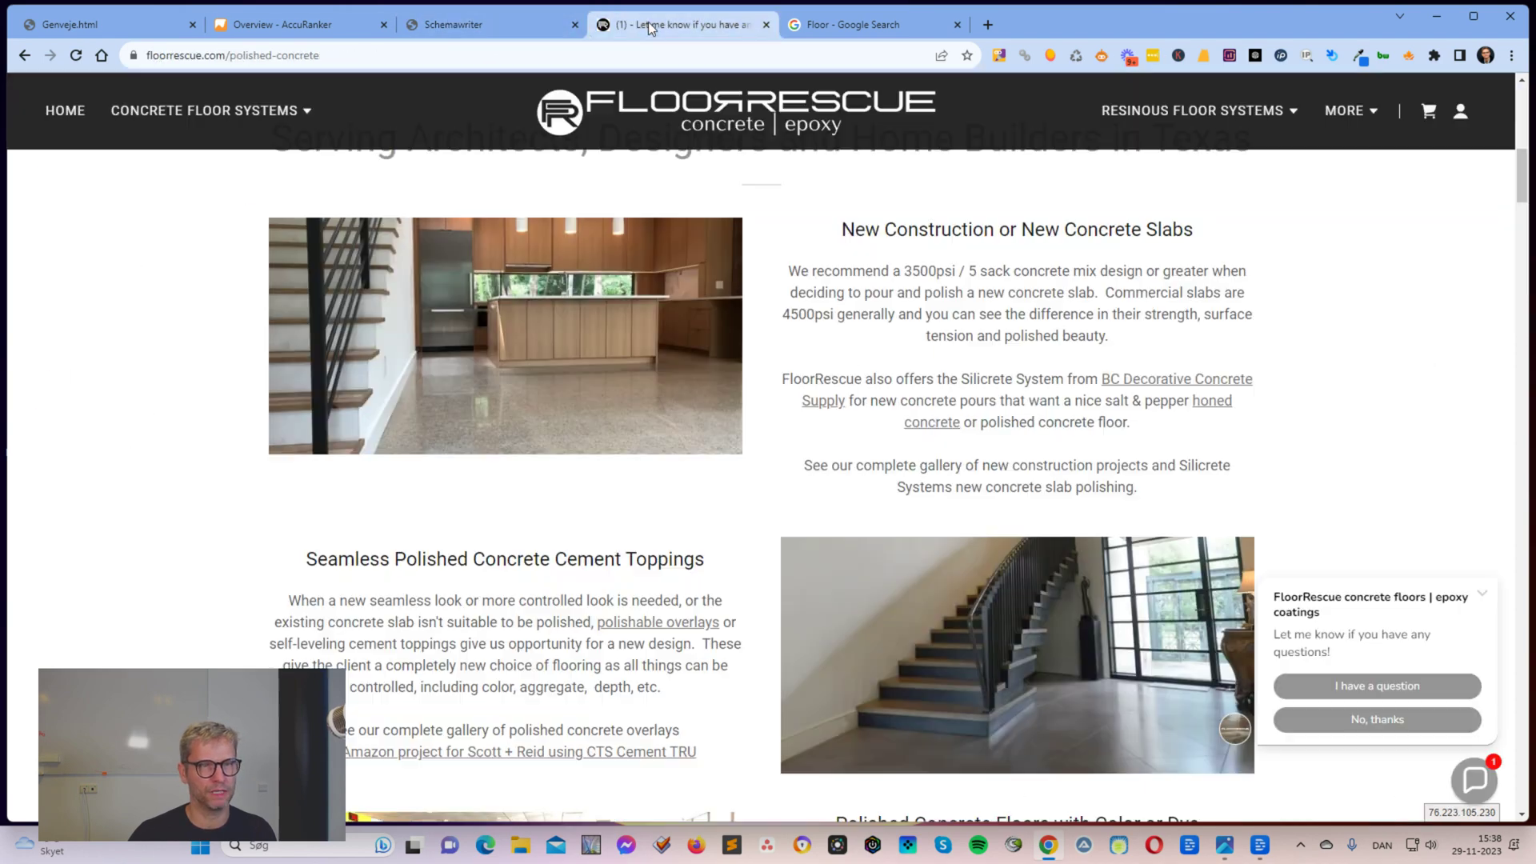
click(528, 15)
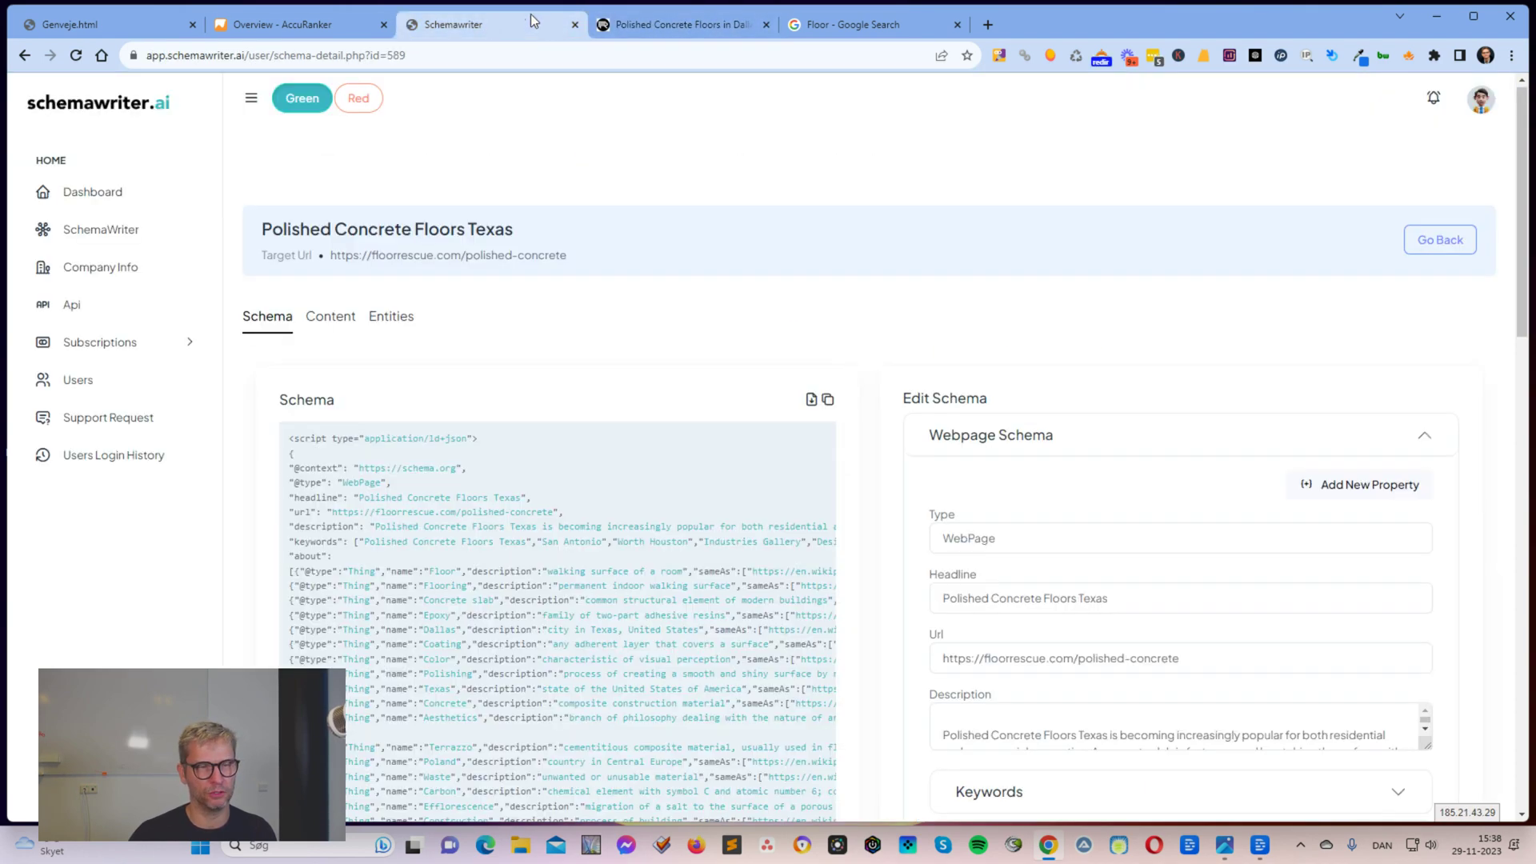
scroll(946, 347, down, 5)
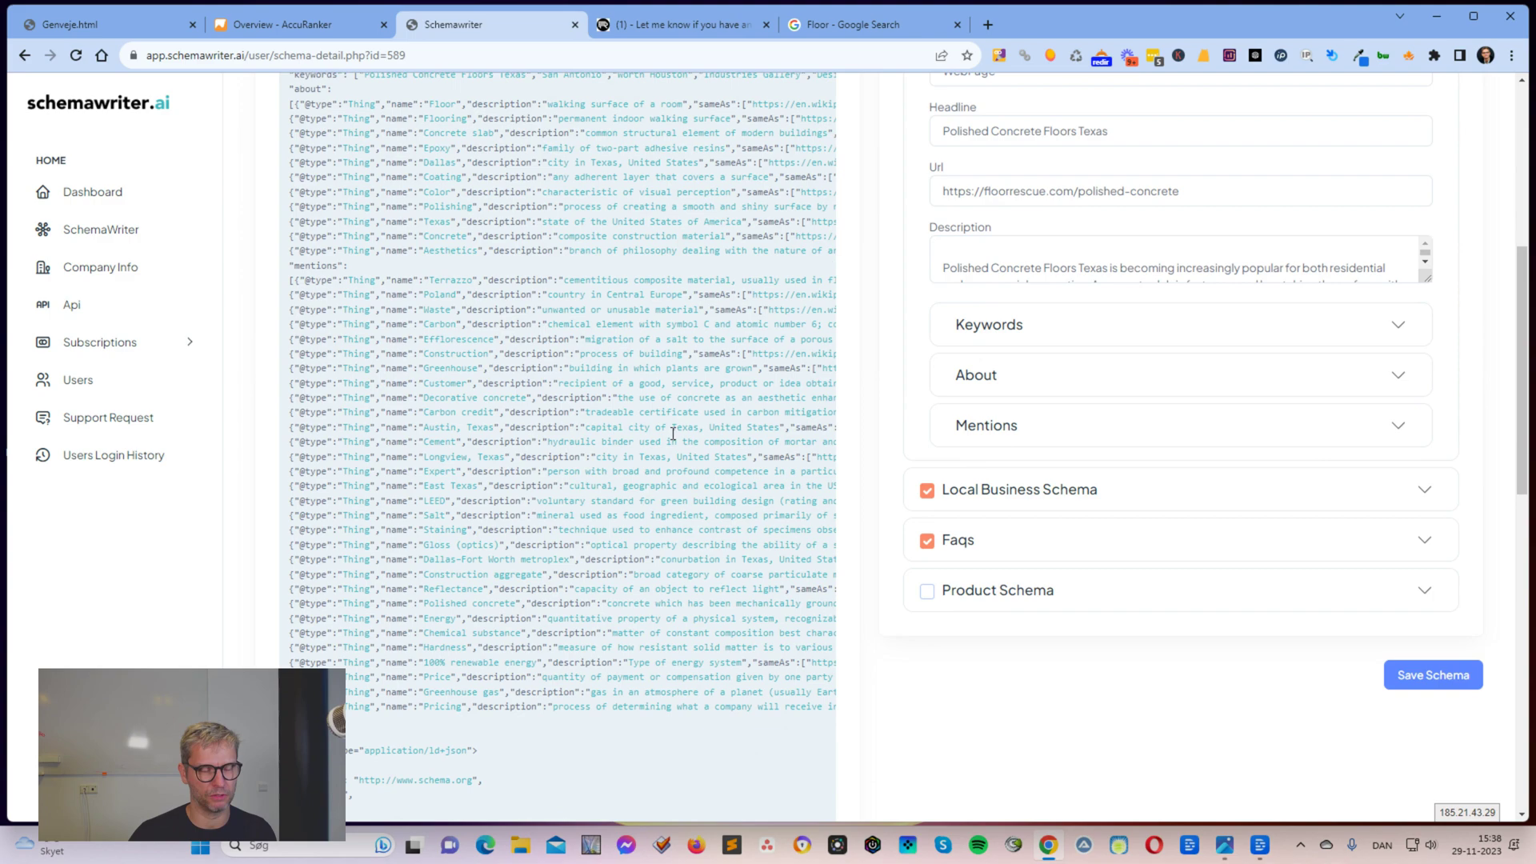
click(675, 33)
click(474, 22)
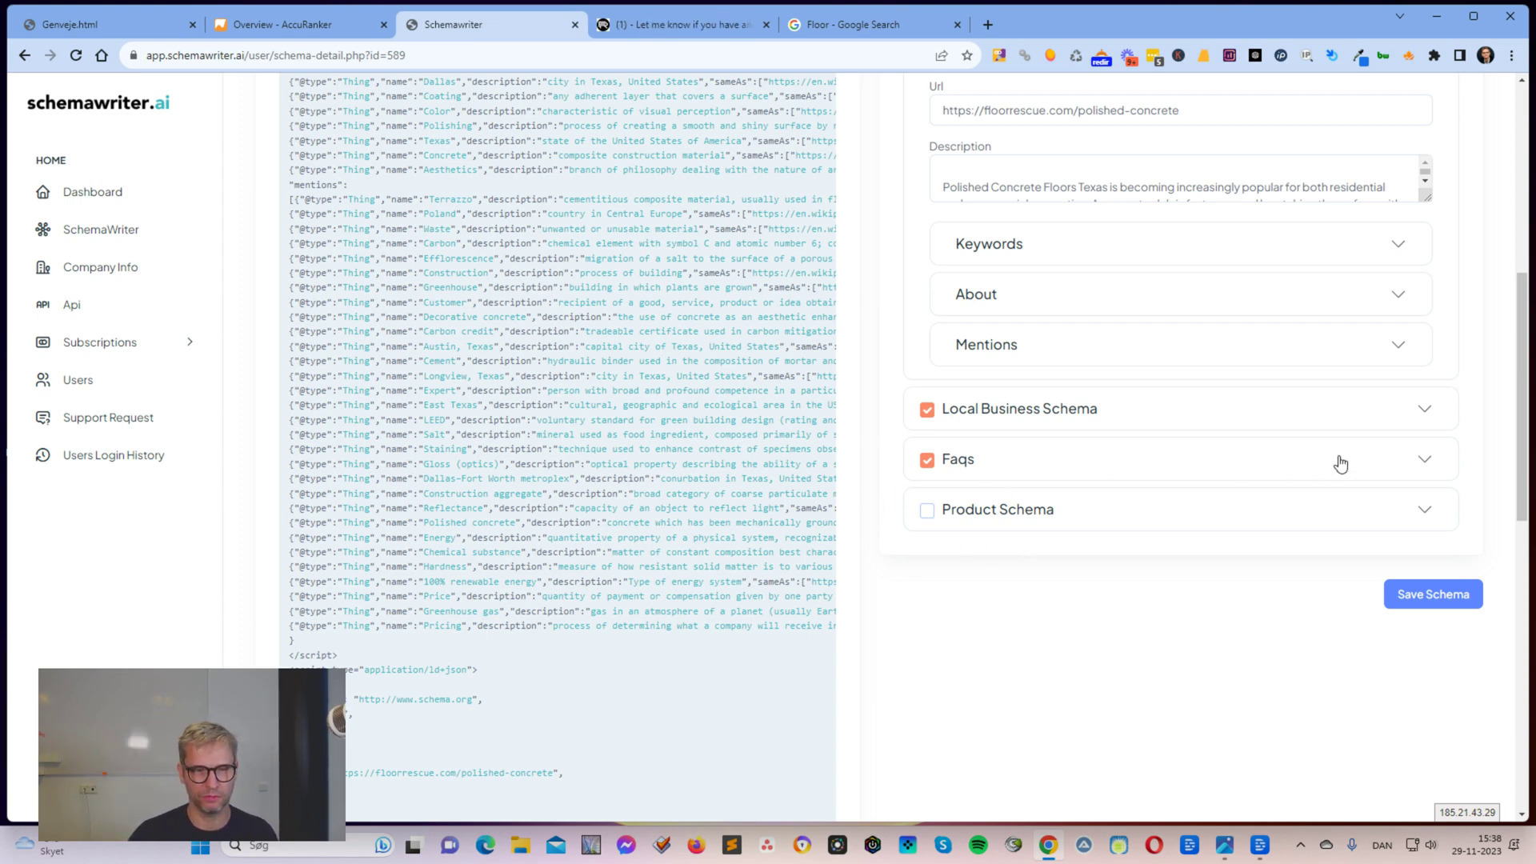
scroll(1021, 645, down, 3)
Review the first FAQ question and answer fields, then collapse the Faqs section.
click(1253, 226)
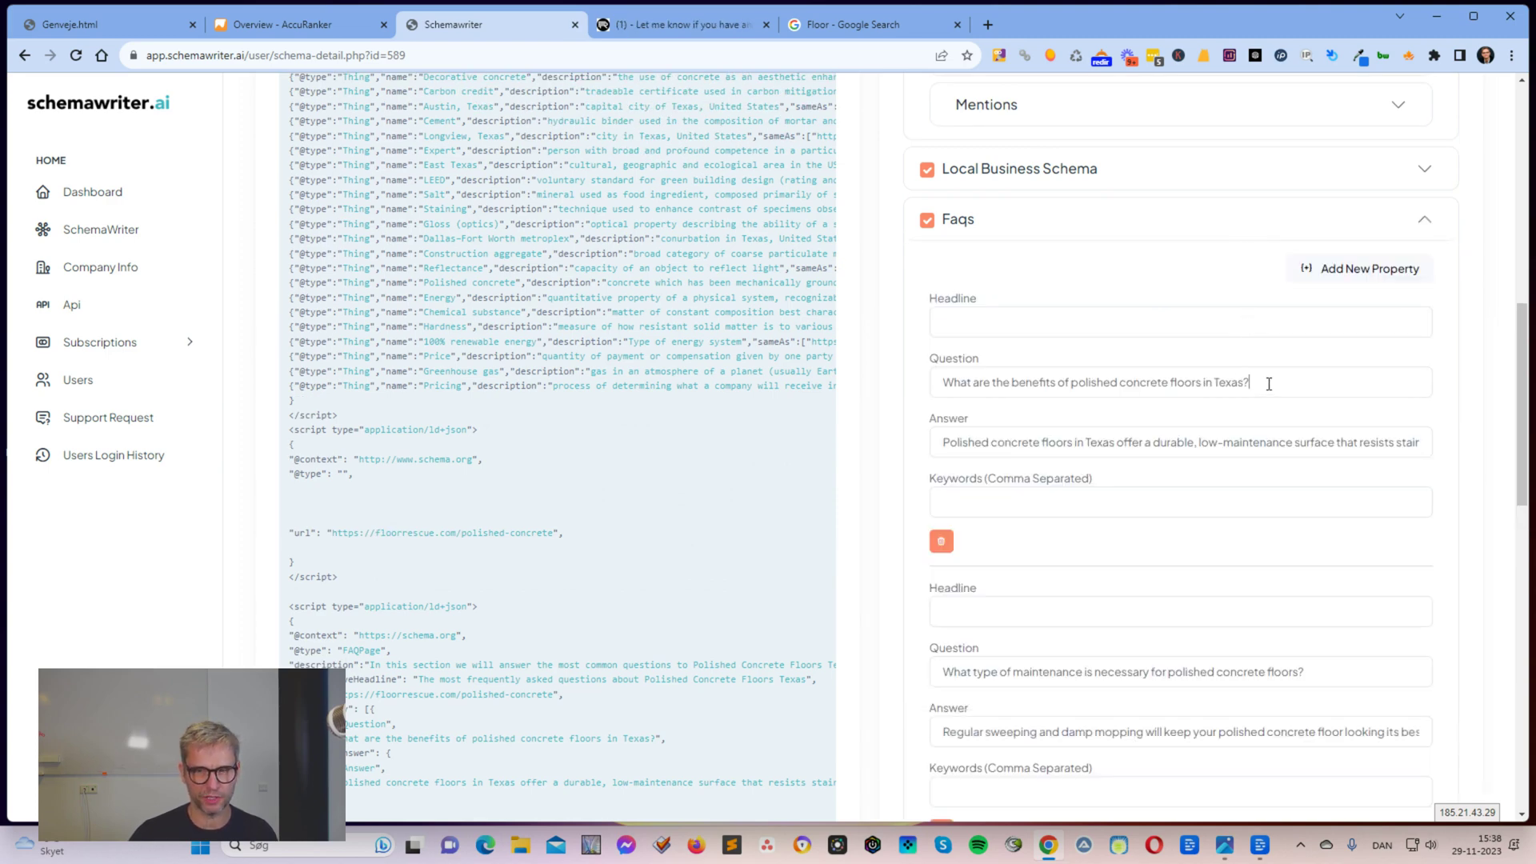
drag(1246, 380, 933, 390)
triple_click(1122, 436)
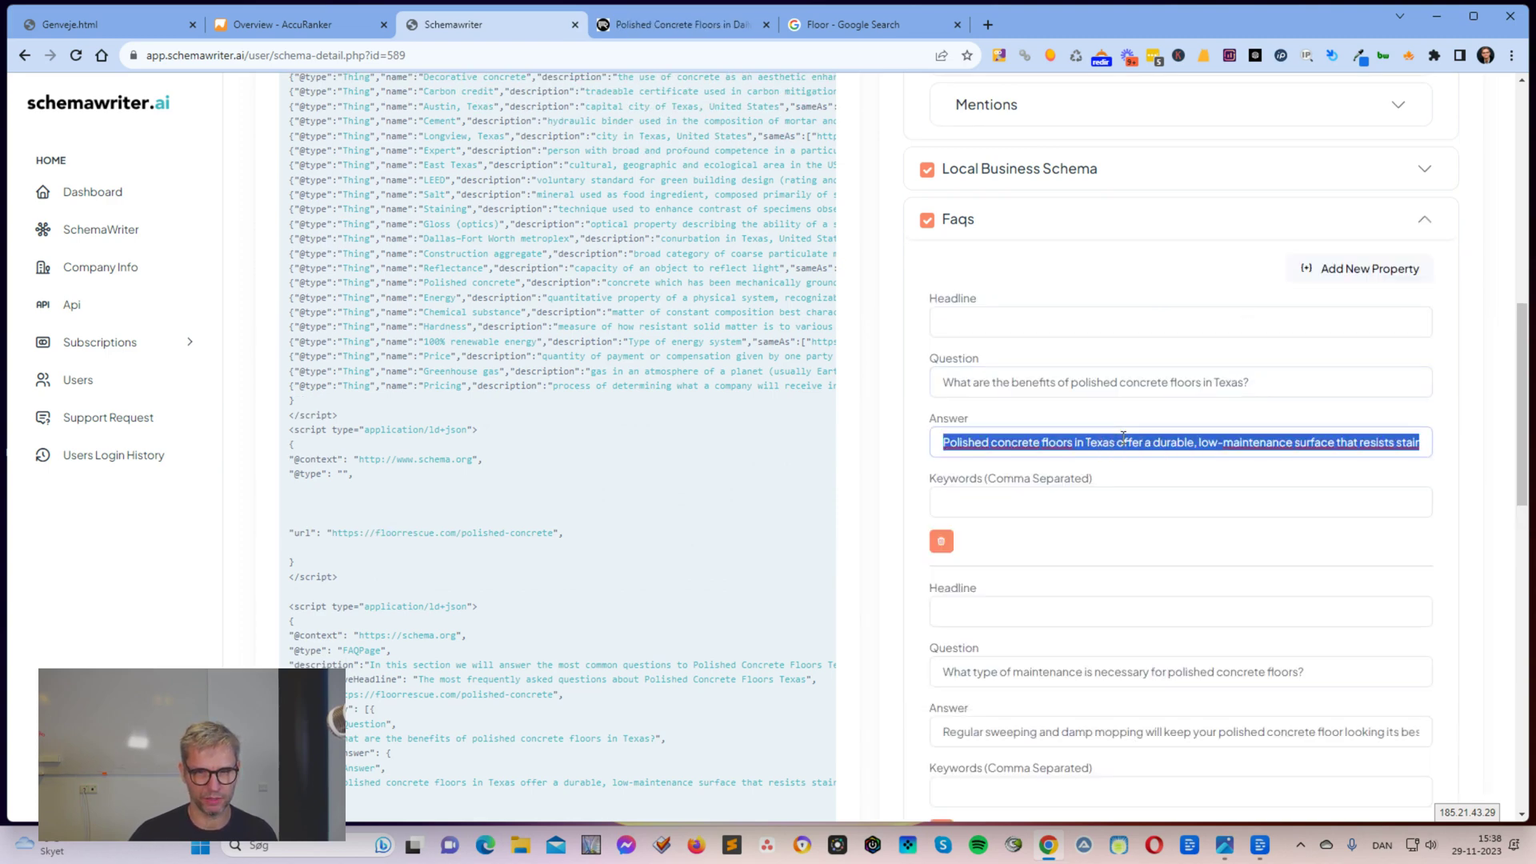
drag(1274, 372, 1007, 389)
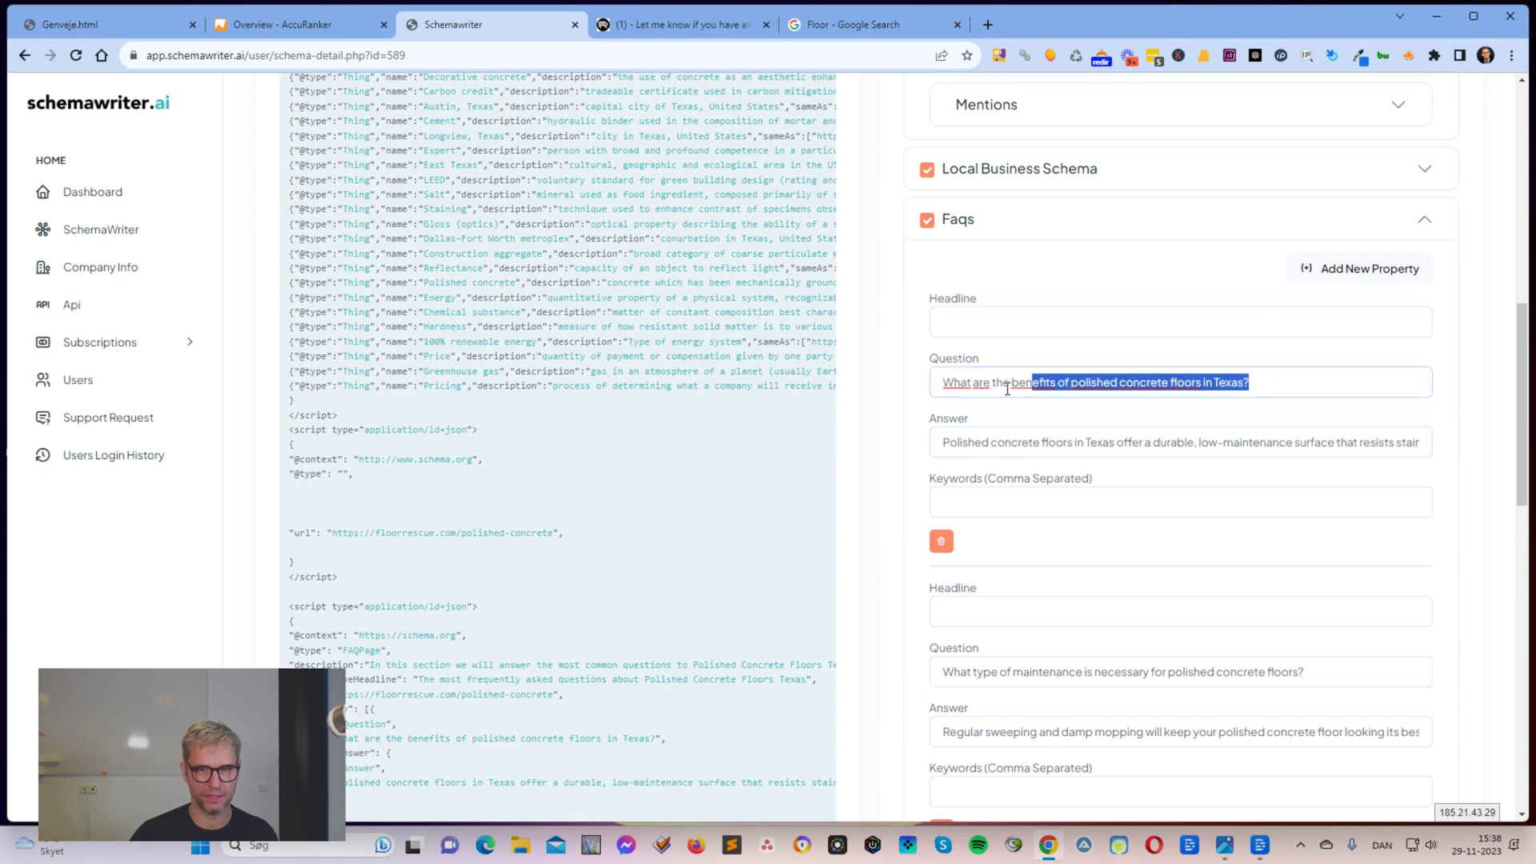
click(1111, 216)
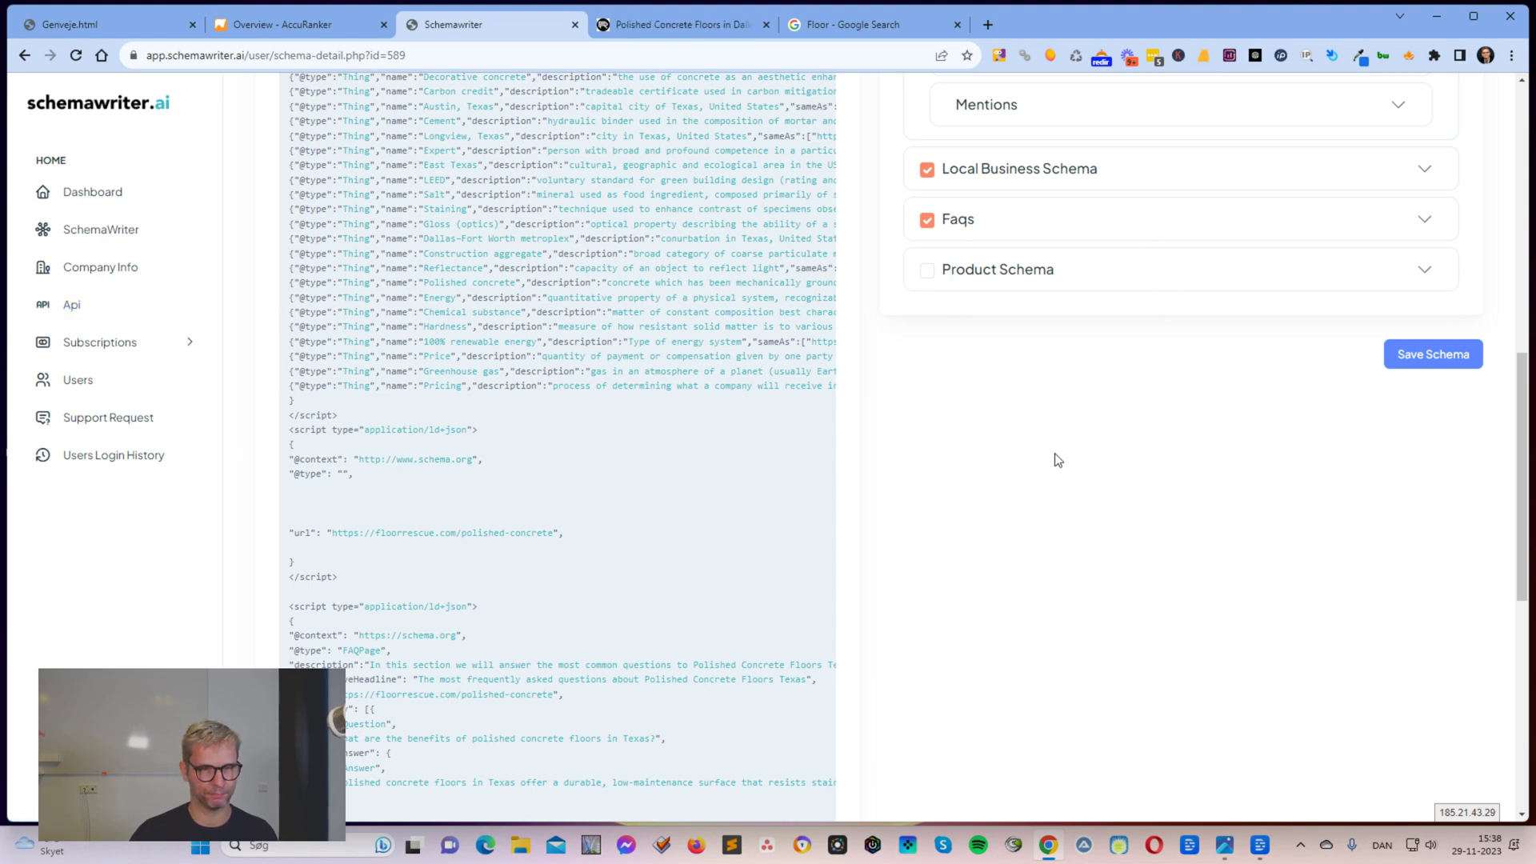
Check the FAQPage description and first answer in the generated JSON-LD code.
scroll(606, 589, down, 3)
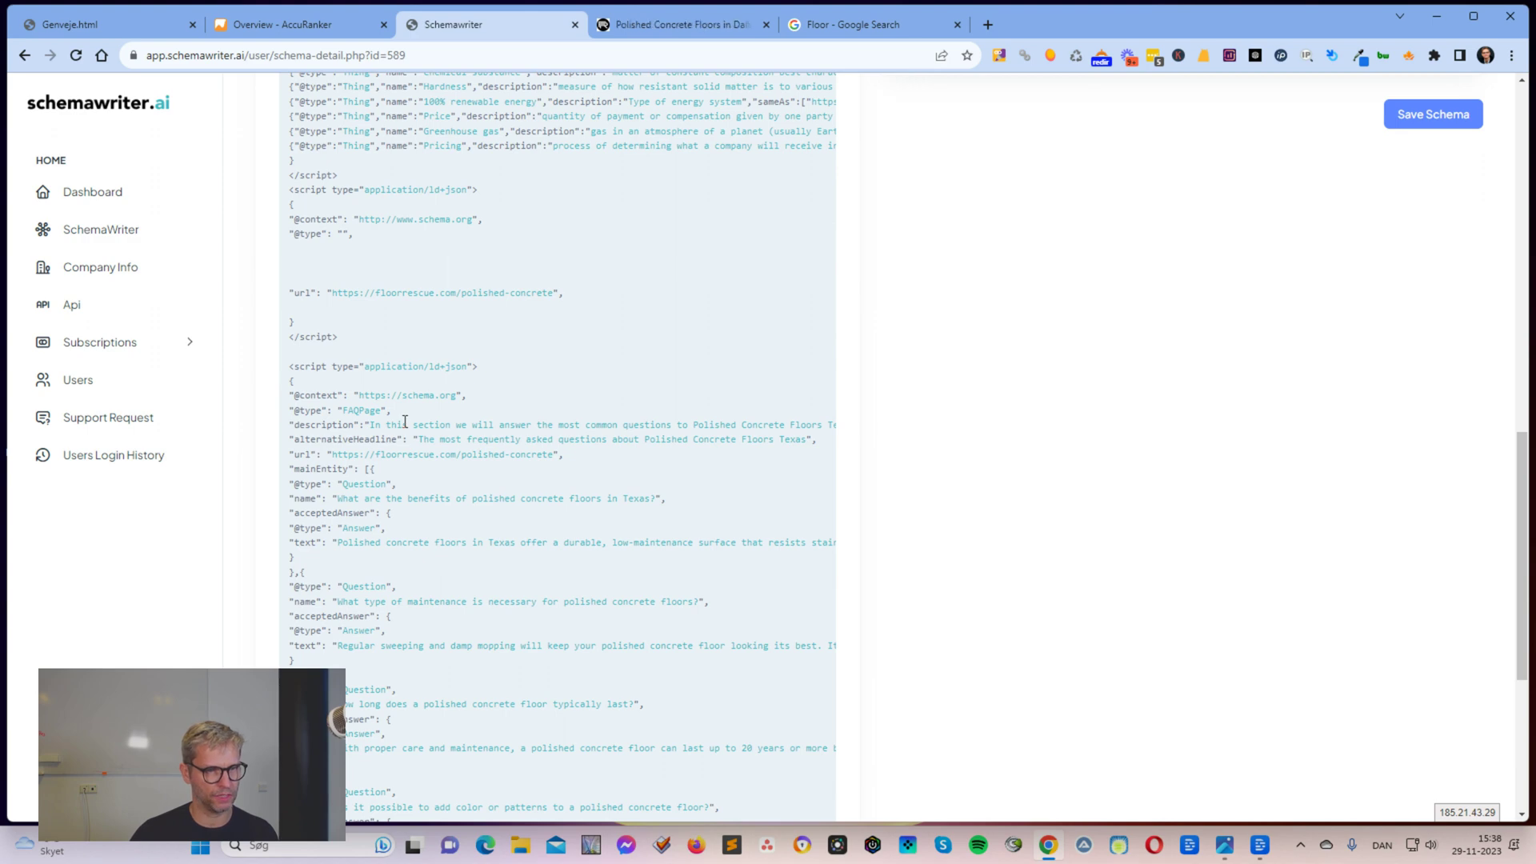
drag(405, 421, 820, 422)
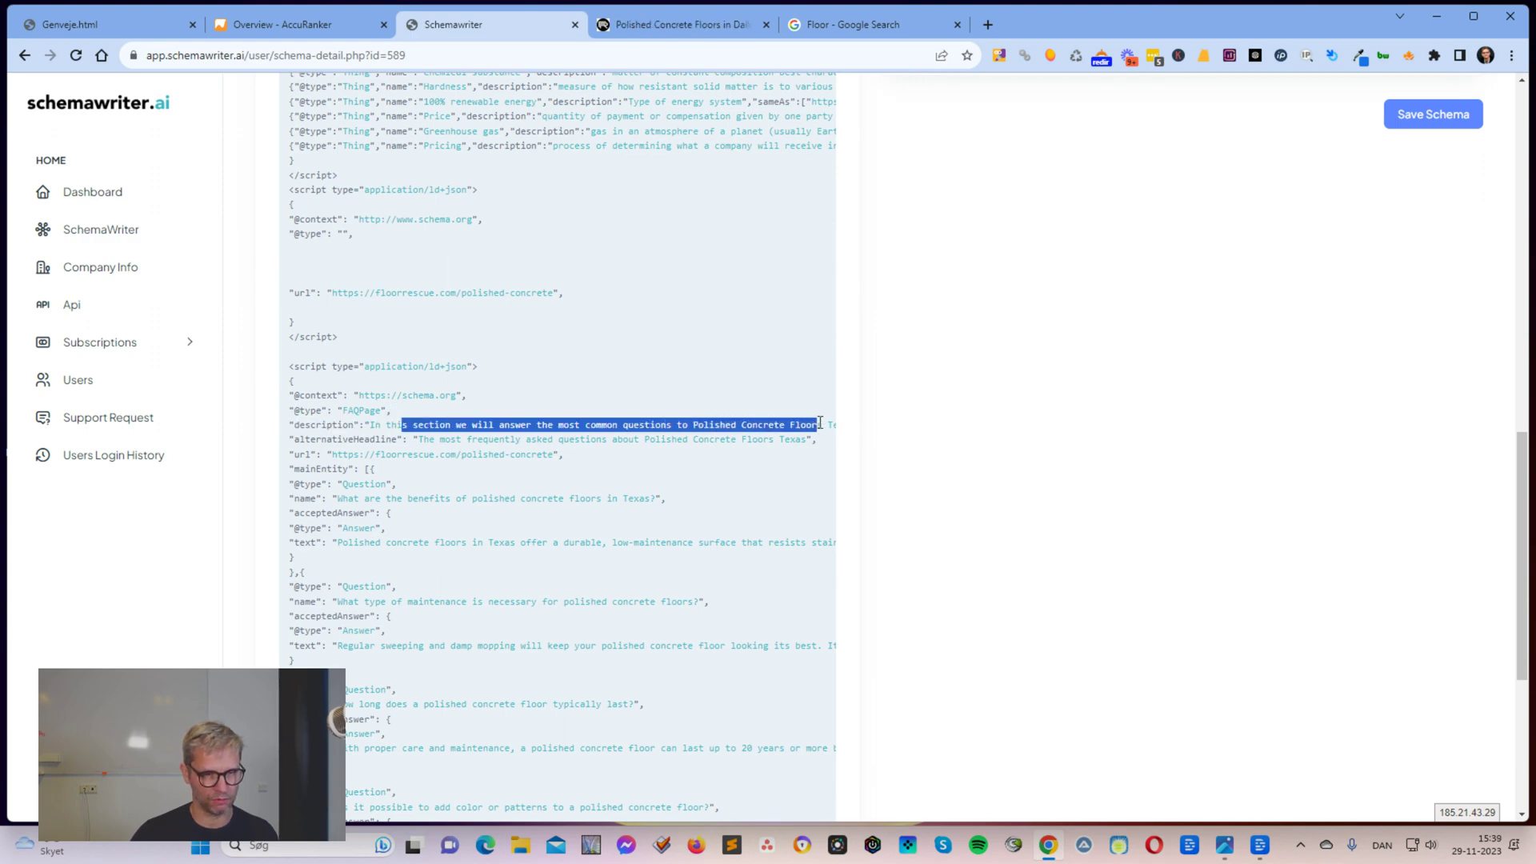
click(374, 457)
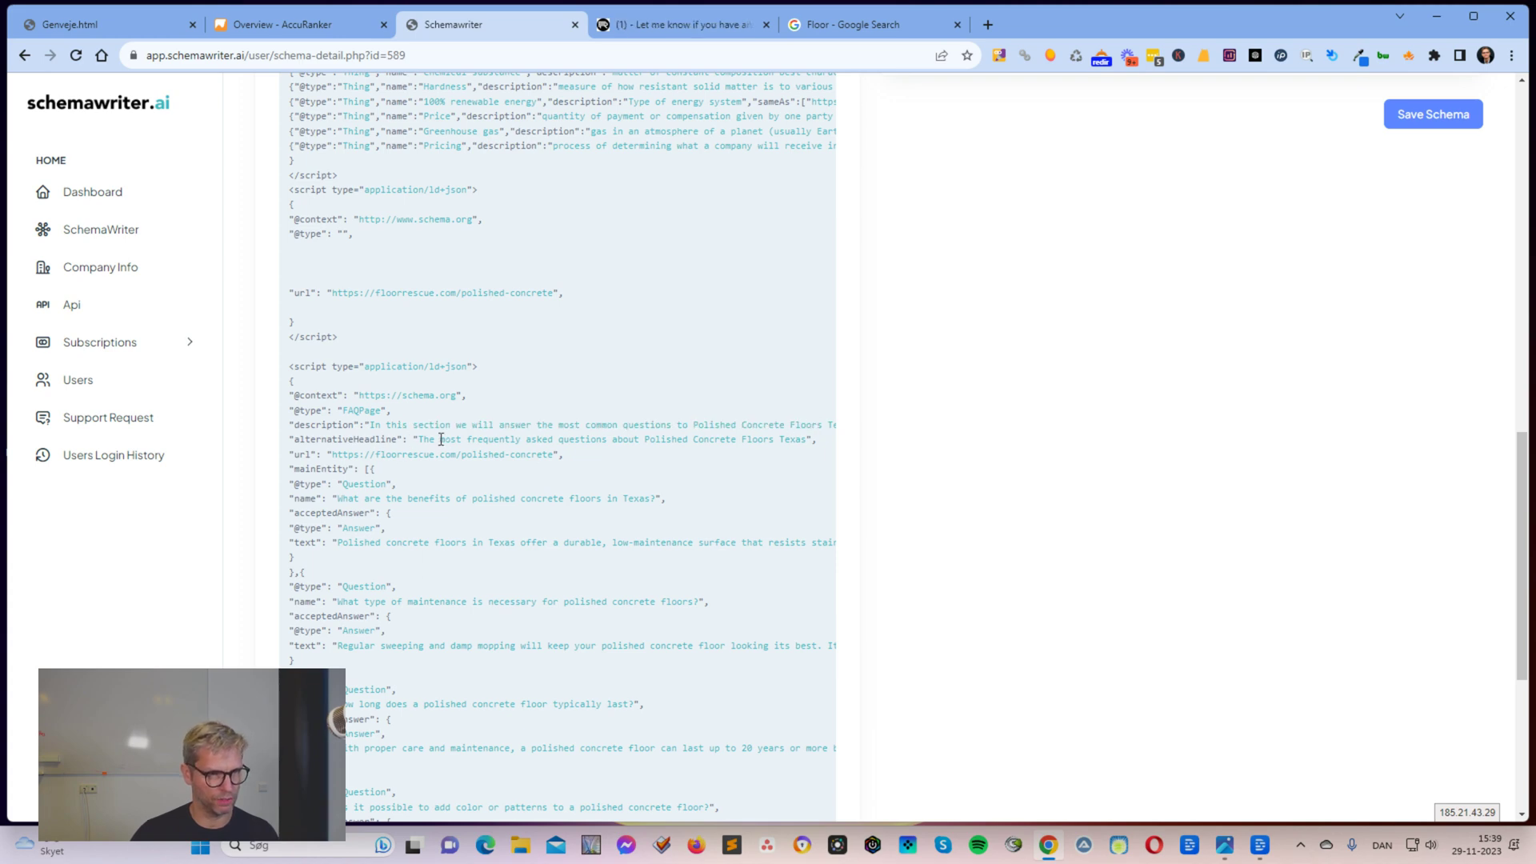
scroll(435, 474, down, 1)
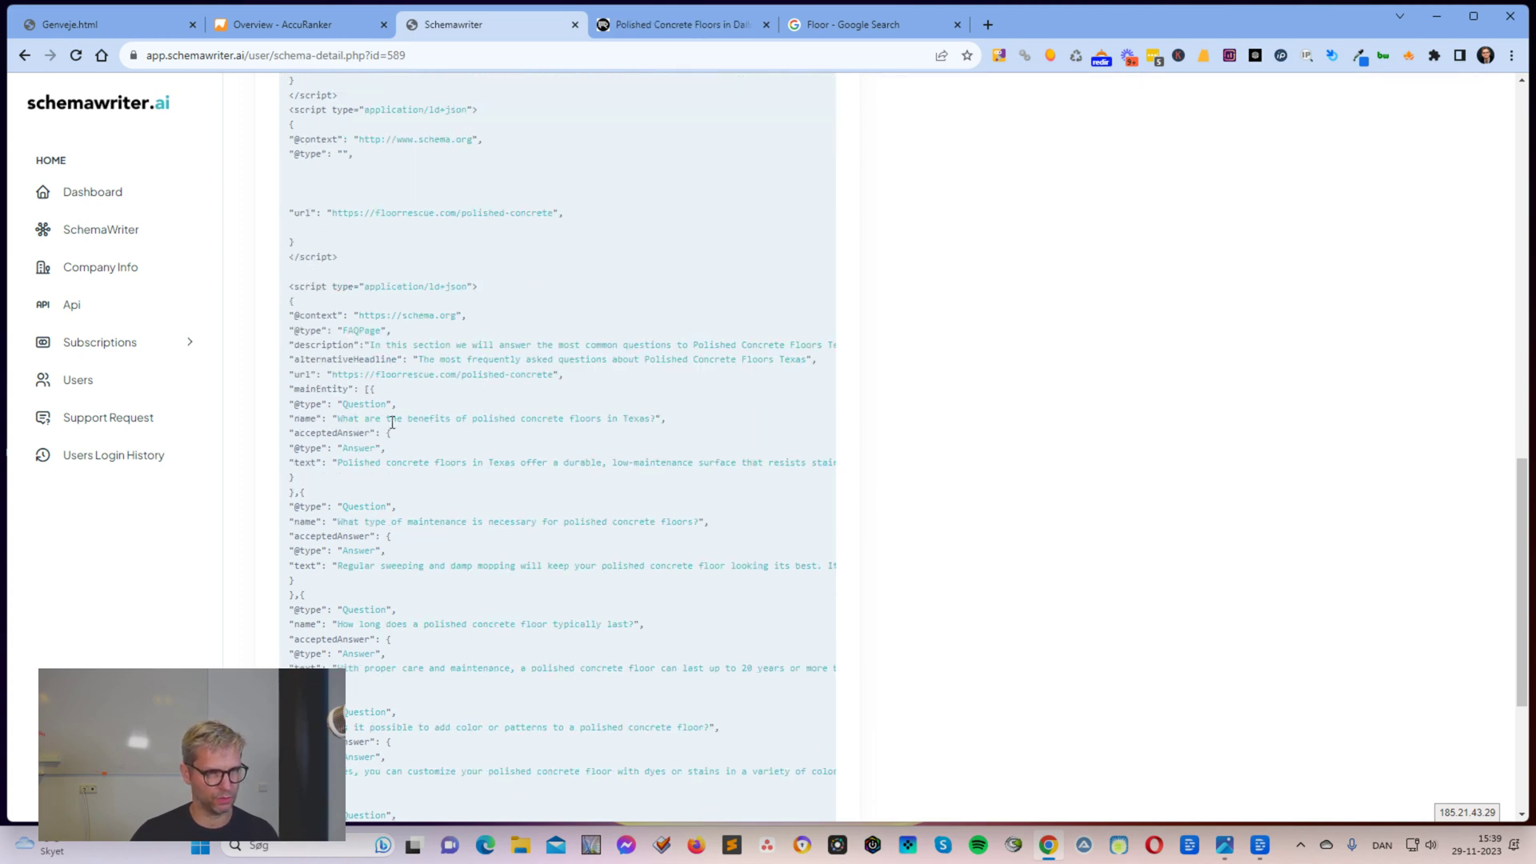
drag(391, 418, 628, 419)
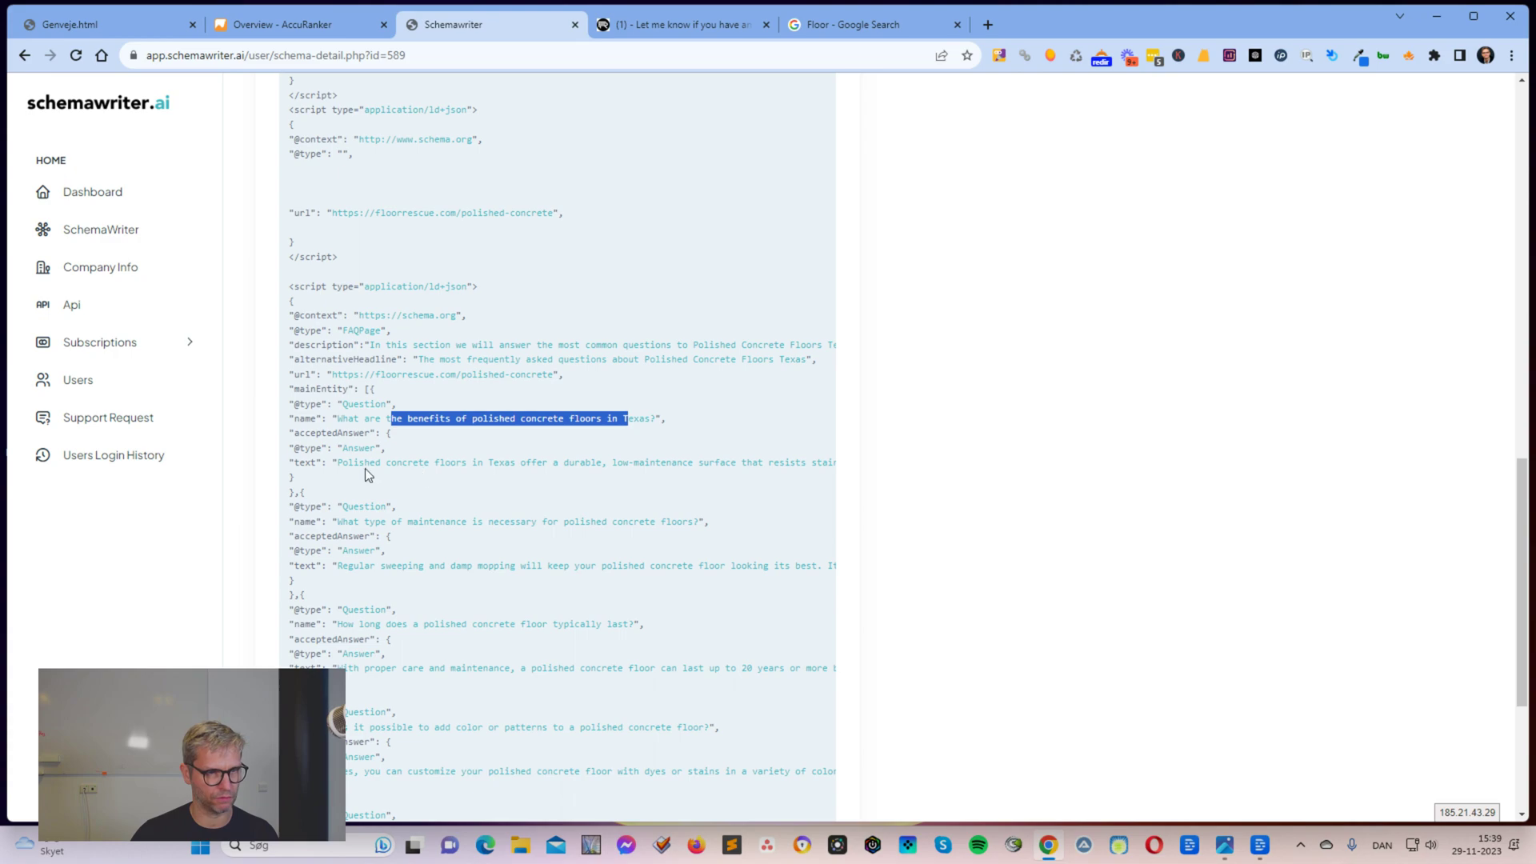
drag(364, 462, 731, 459)
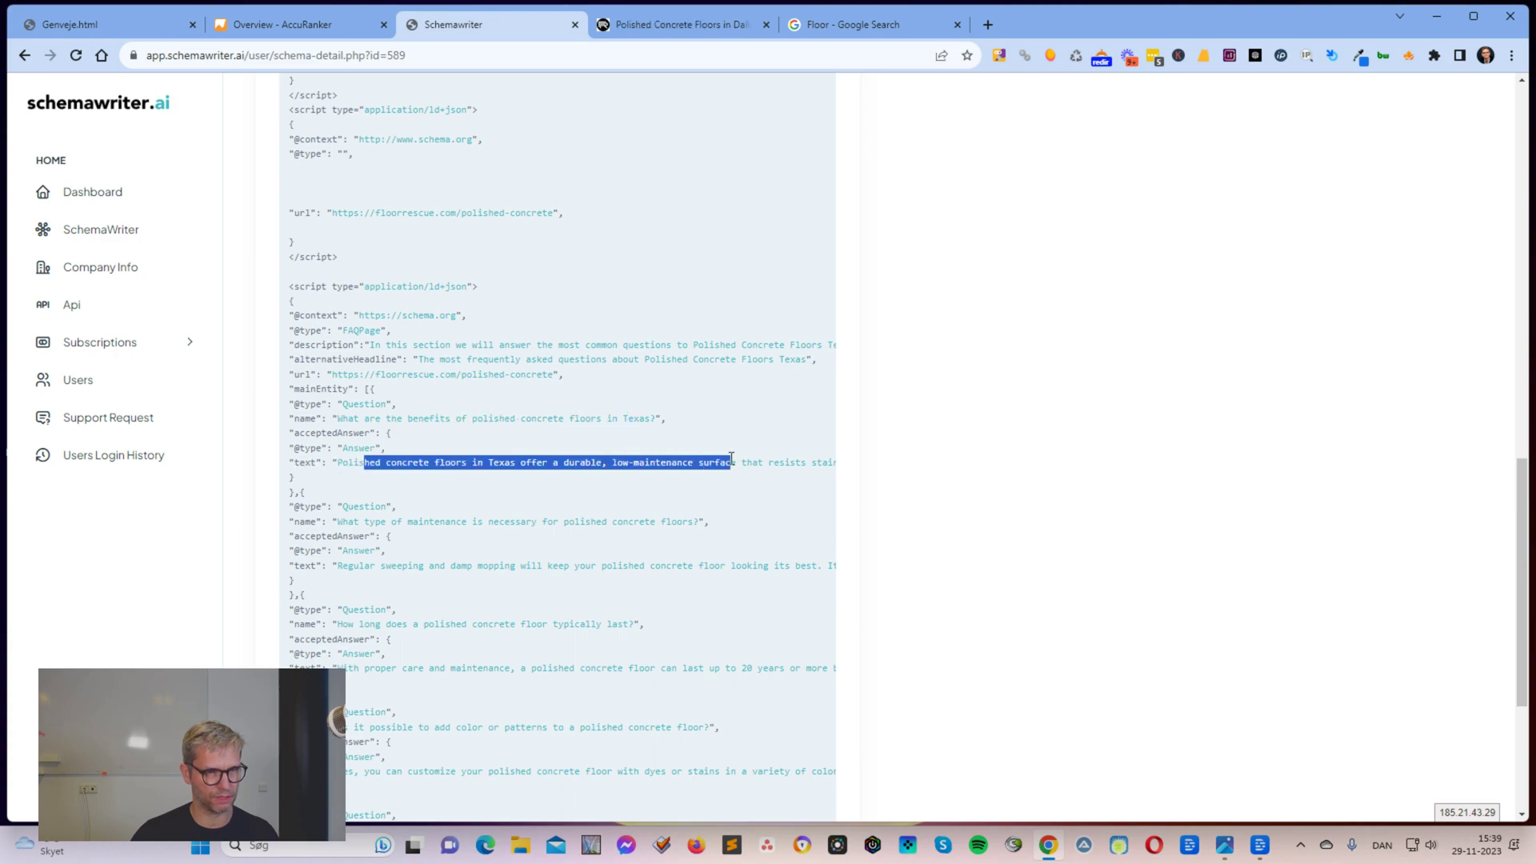
scroll(1131, 699, up, 10)
scroll(1146, 717, down, 5)
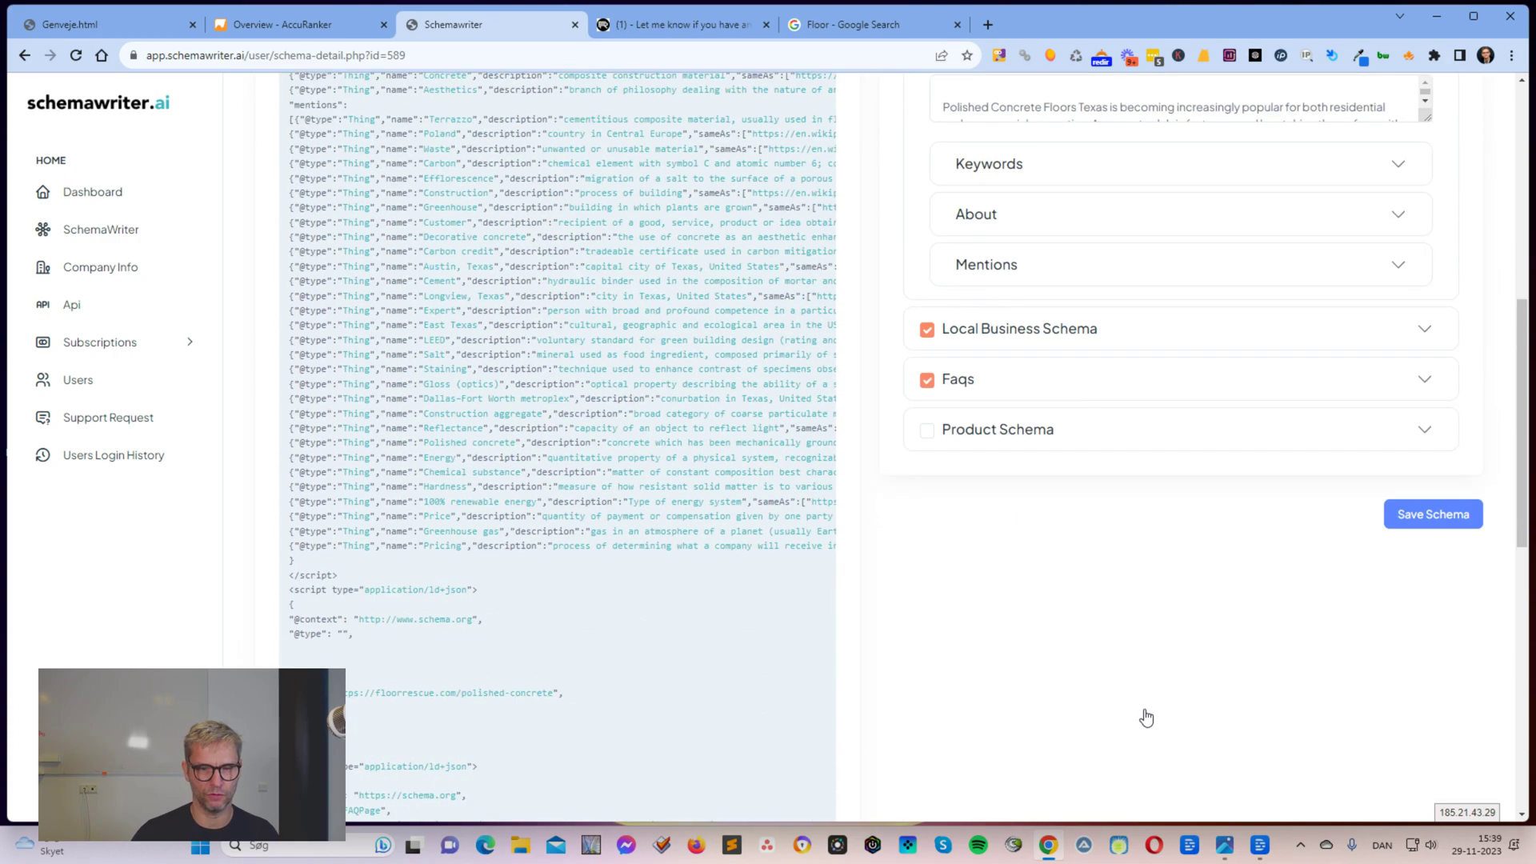
scroll(823, 416, up, 8)
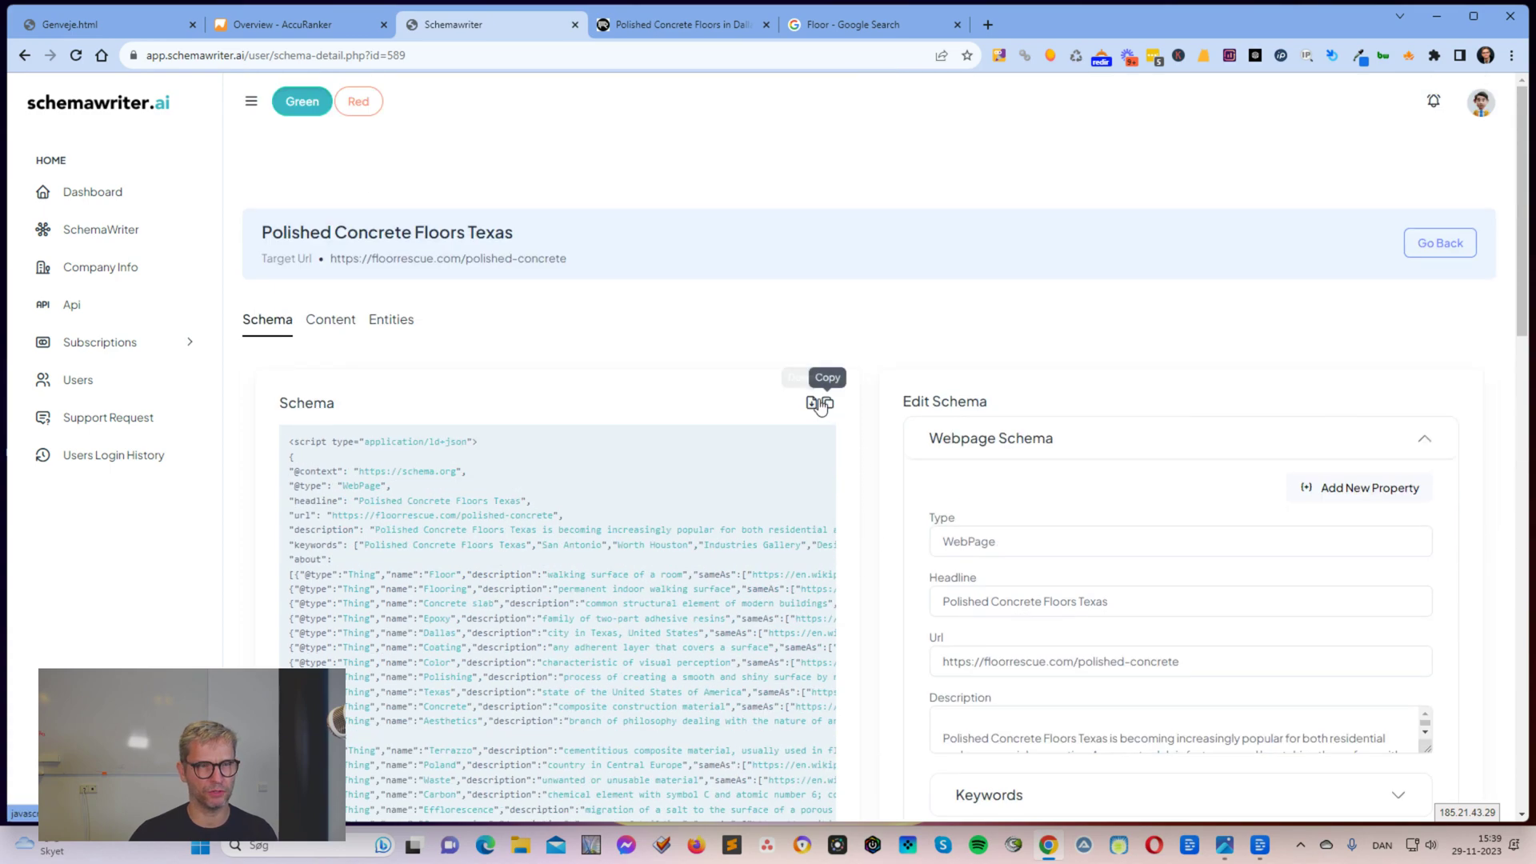
In the Content tab, select and copy all FAQ questions and answers.
click(342, 324)
scroll(940, 559, down, 2)
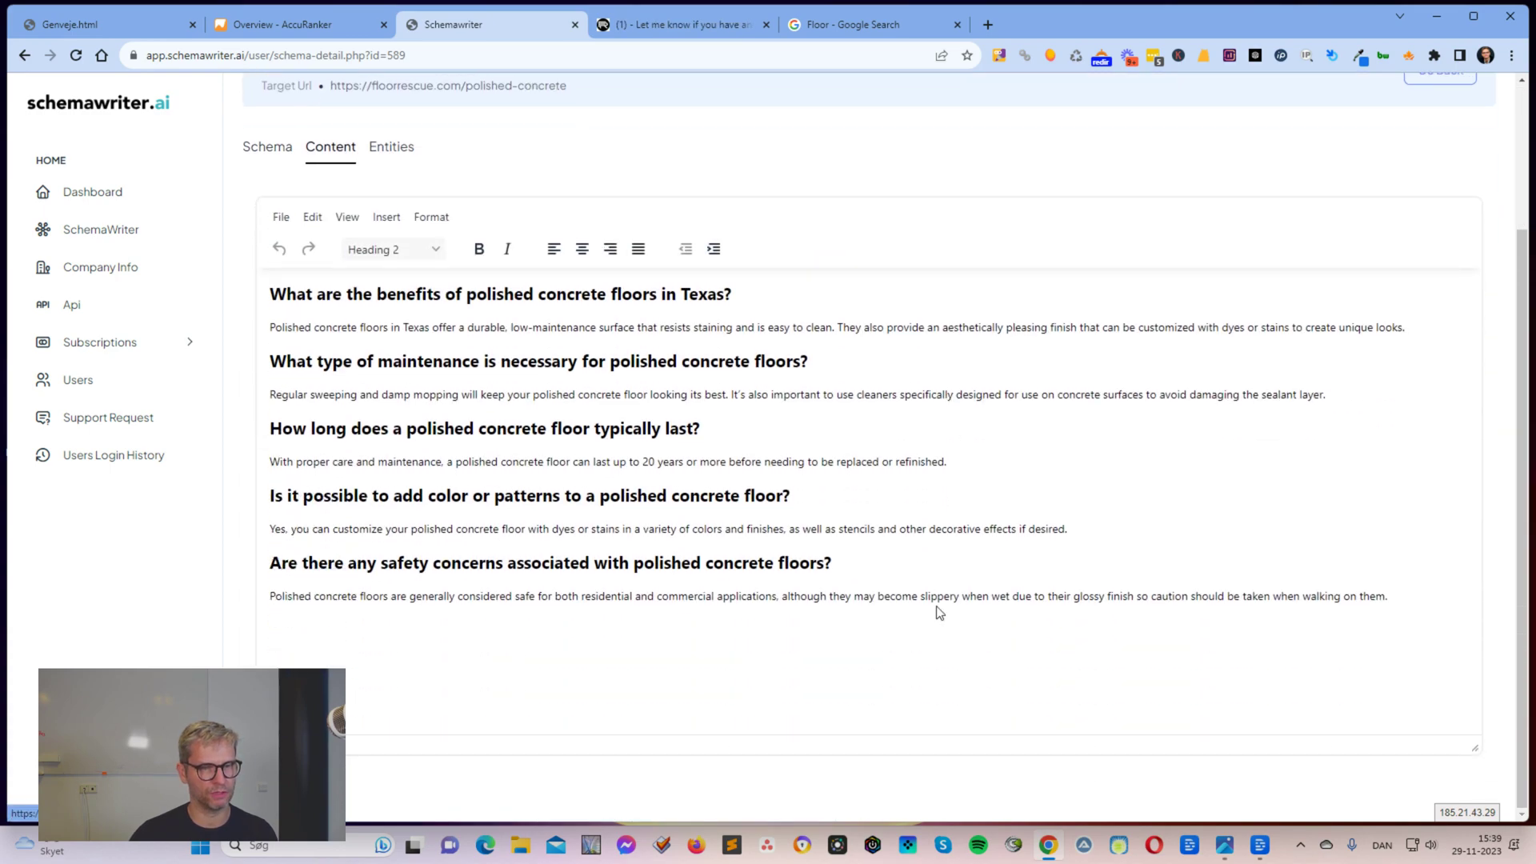
triple_click(1429, 596)
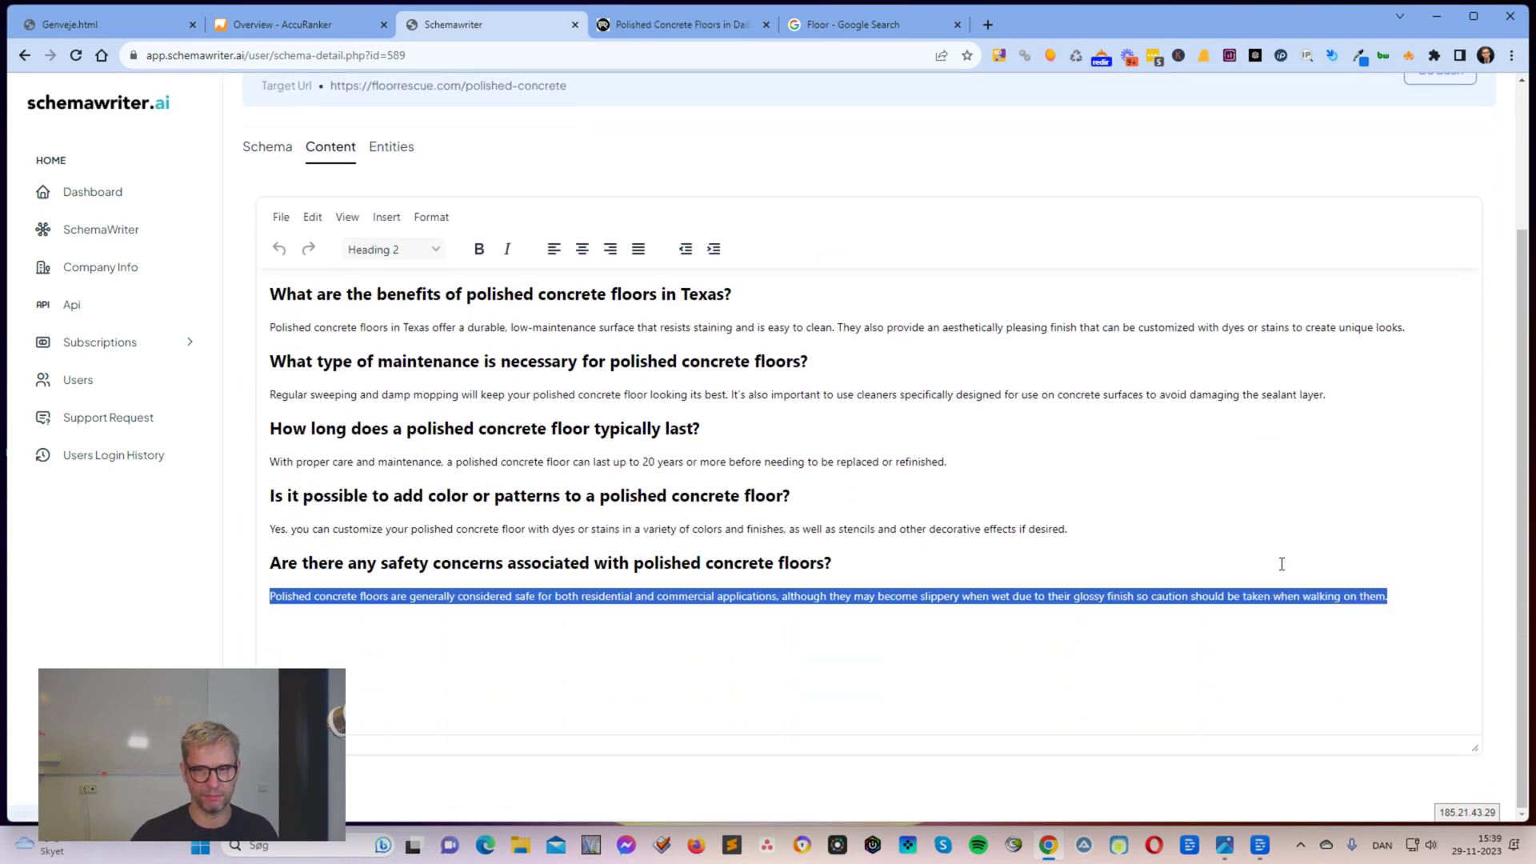
drag(1281, 564, 237, 300)
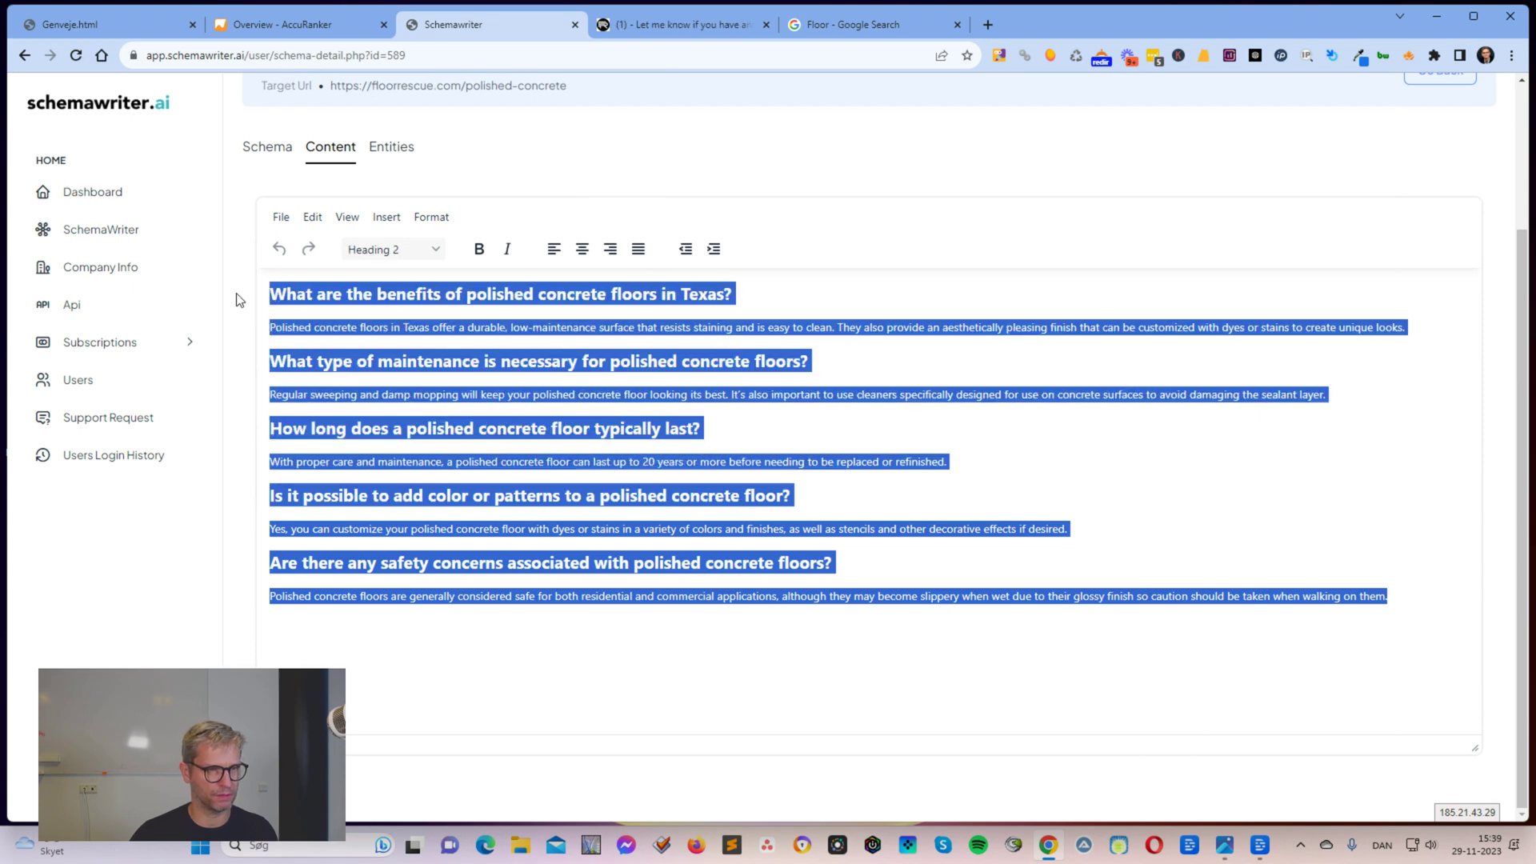
right_click(817, 423)
click(933, 480)
click(965, 252)
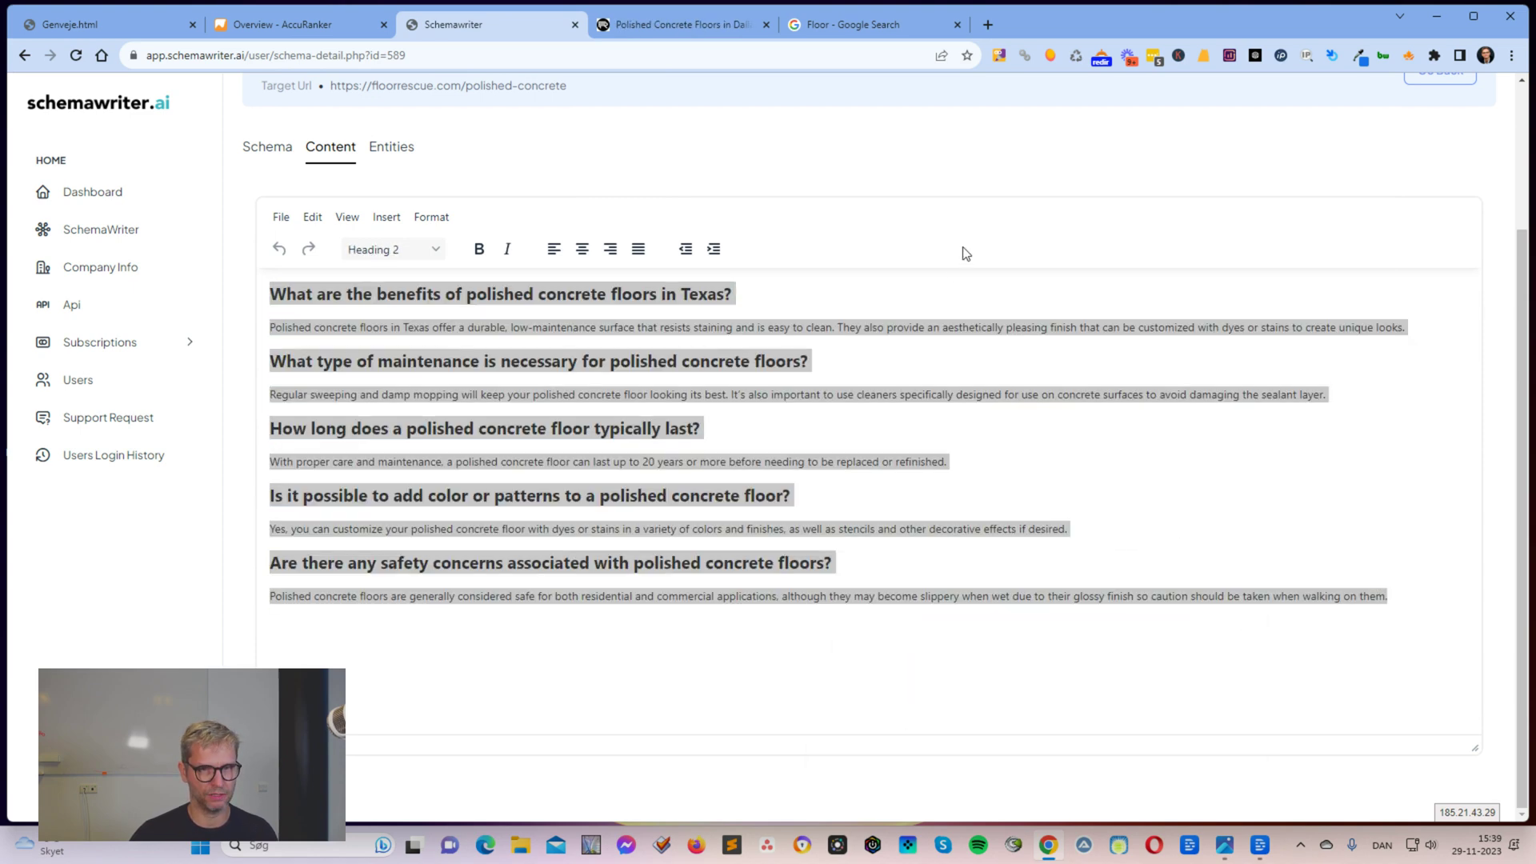
click(1274, 706)
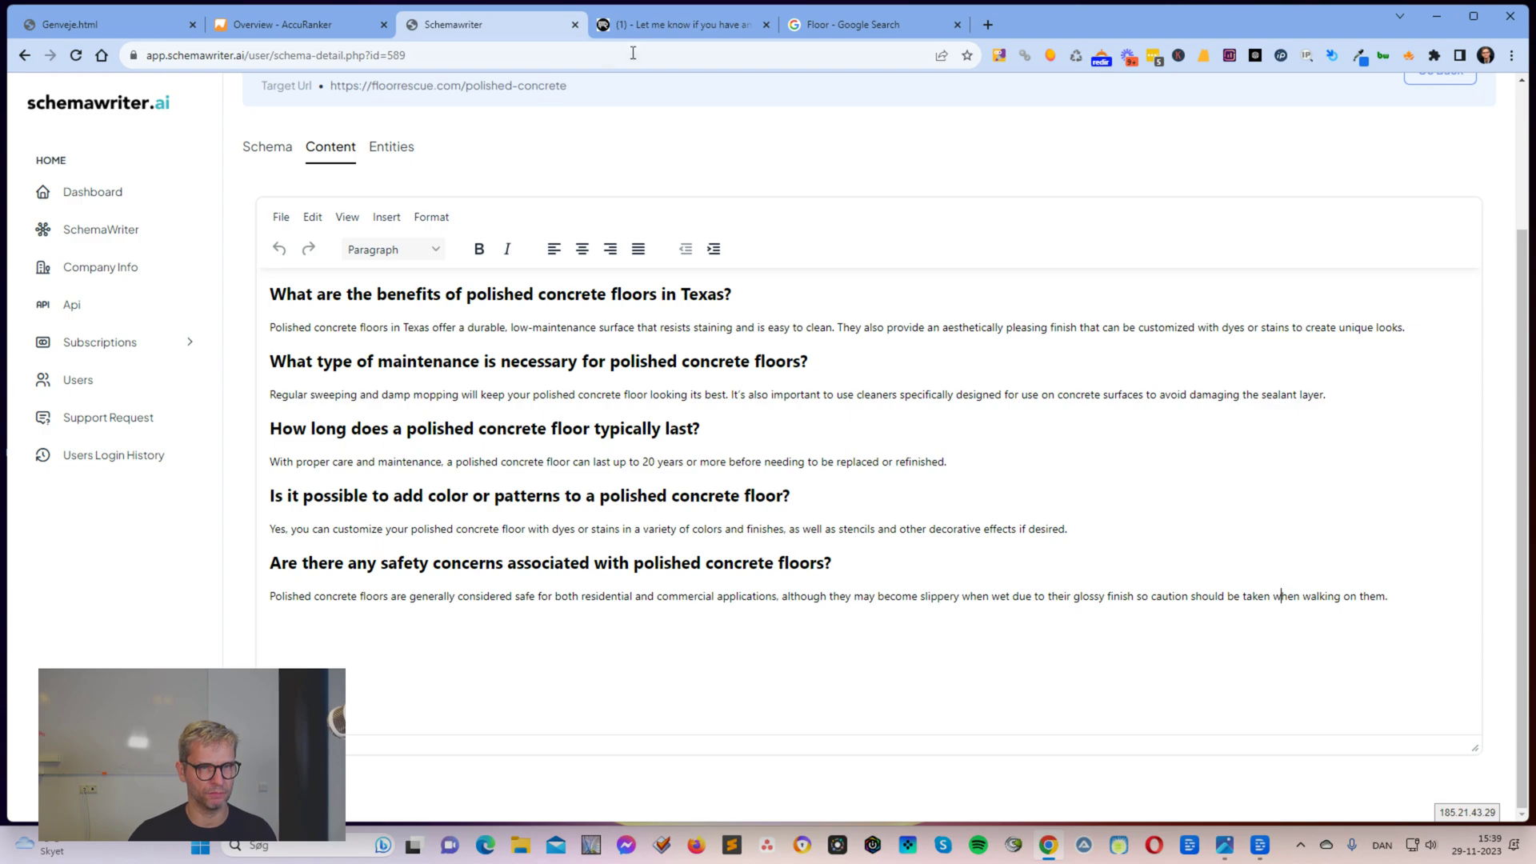
Compare with the live FloorRescue page and copy all FAQ content again.
click(680, 24)
drag(1523, 178, 1526, 714)
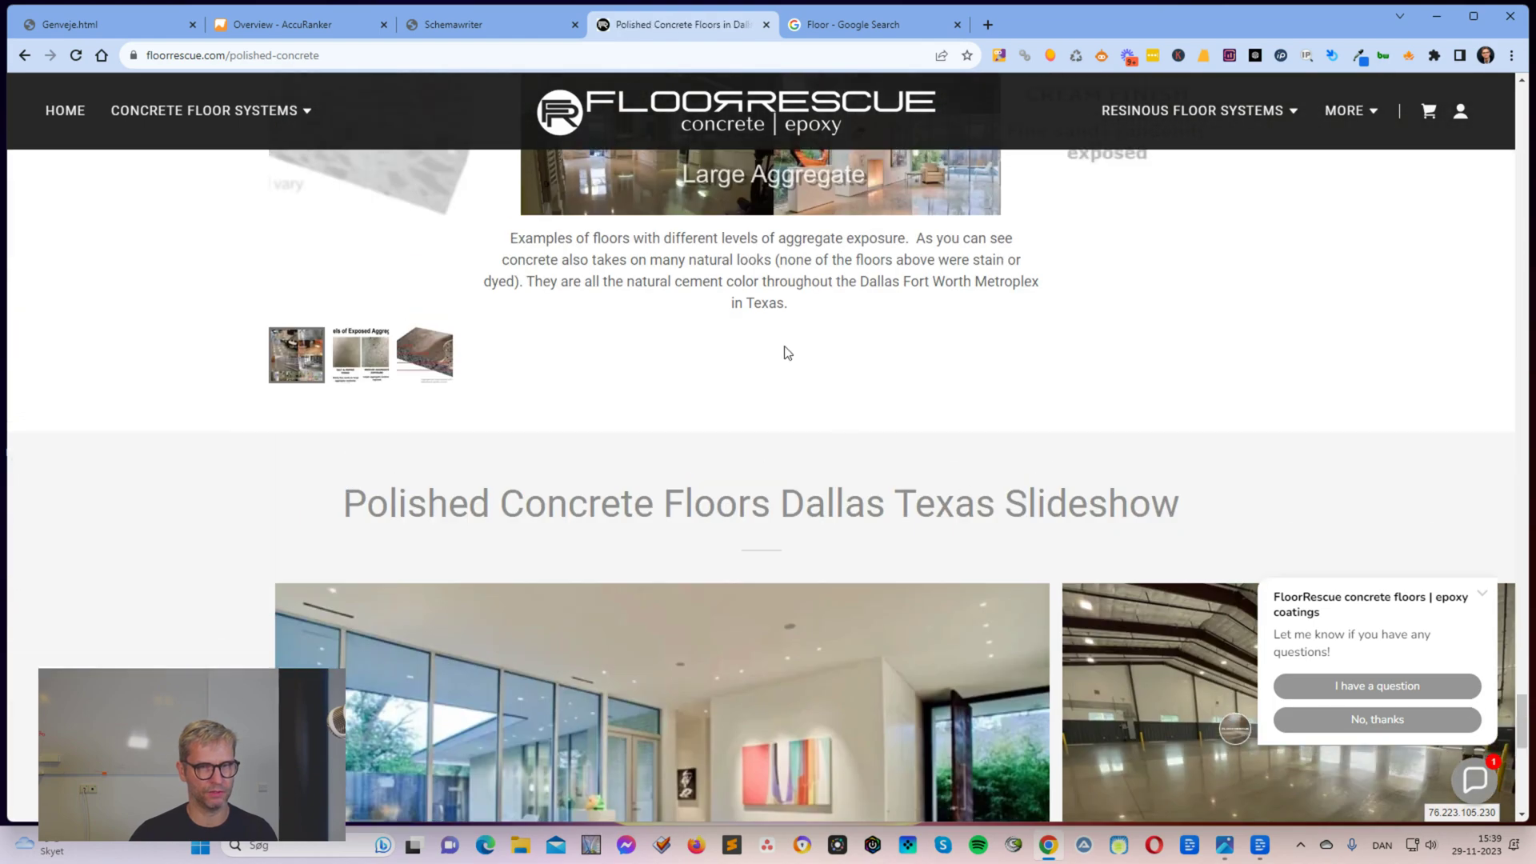
click(507, 35)
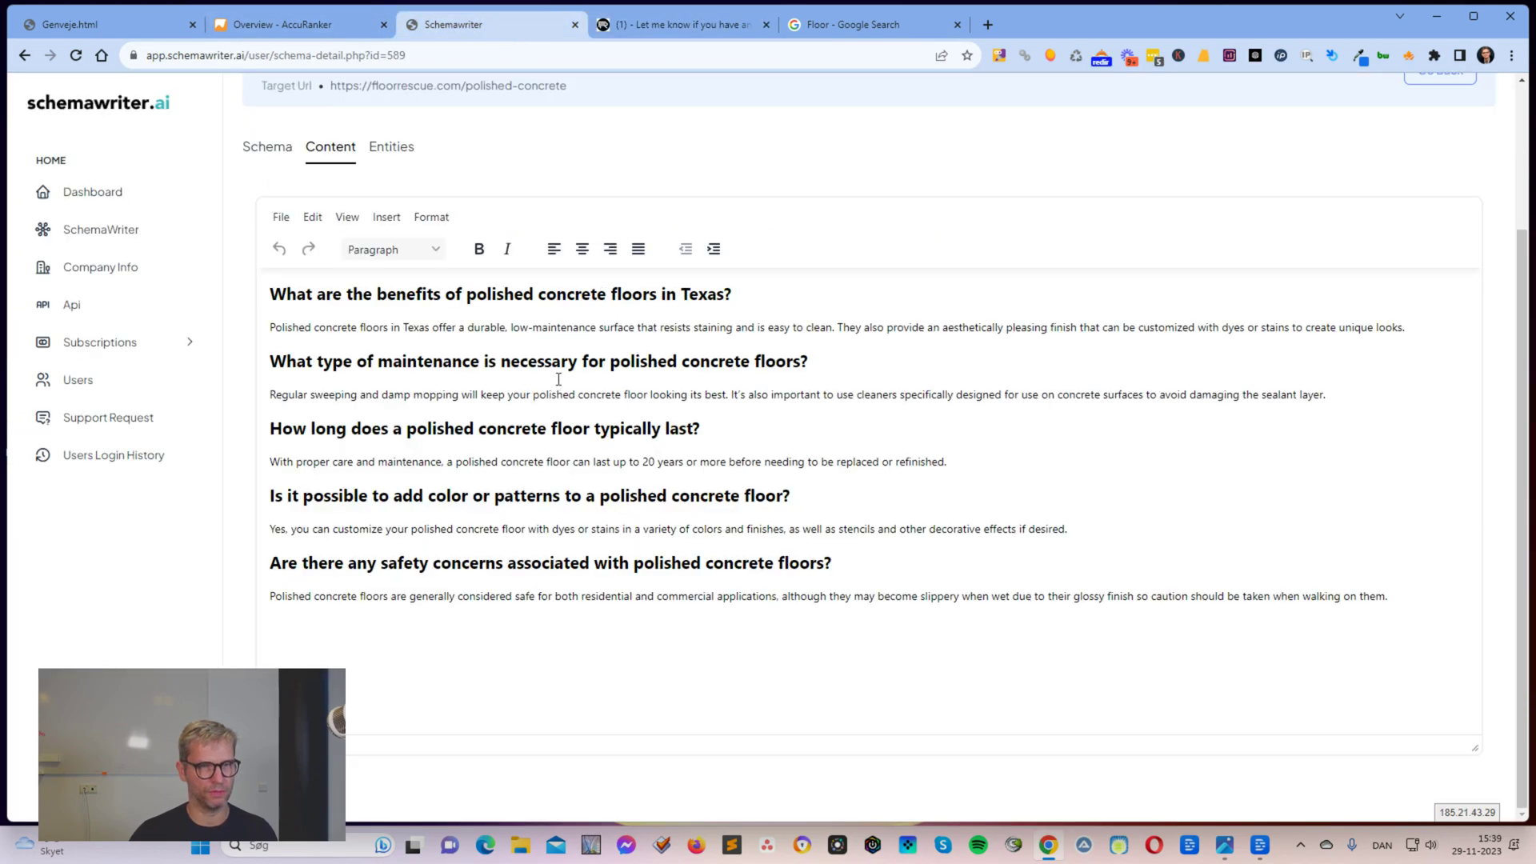
drag(1270, 651, 272, 284)
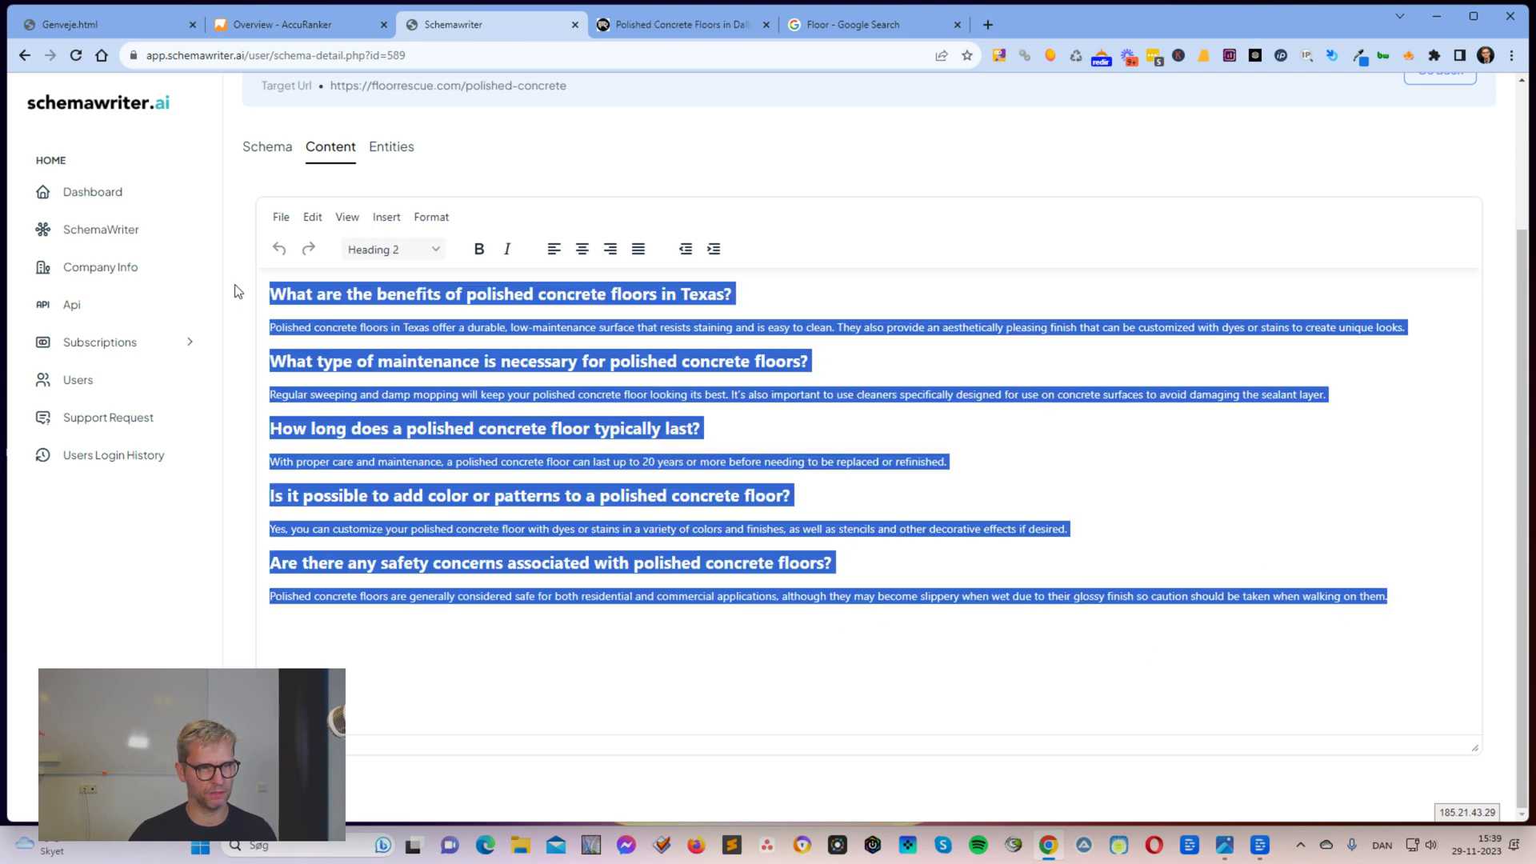
right_click(478, 362)
click(531, 416)
Check the live FloorRescue page once more and return to the schema code.
click(674, 26)
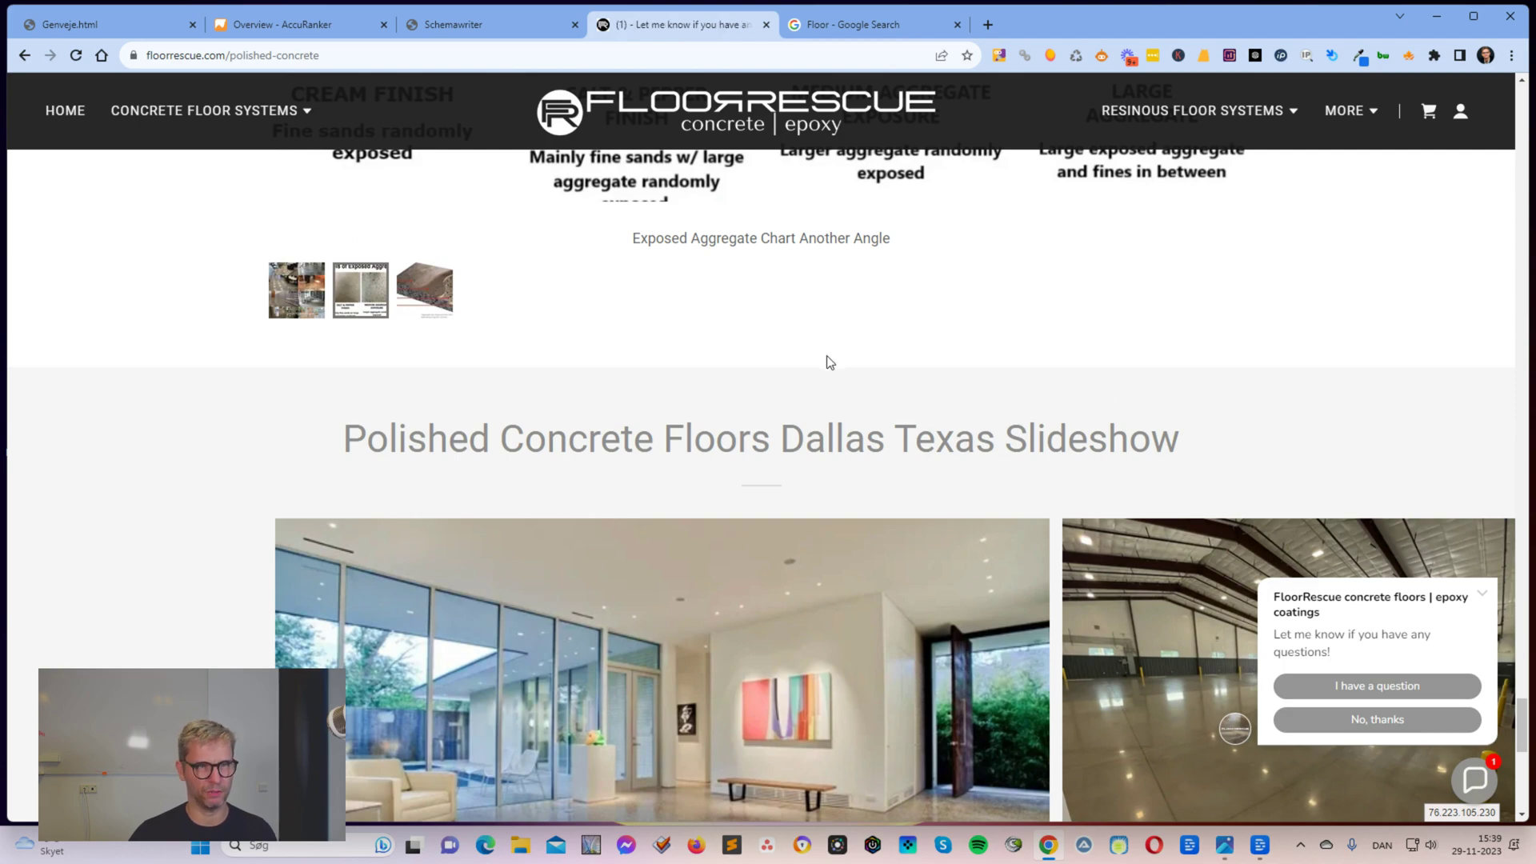
click(485, 23)
click(754, 433)
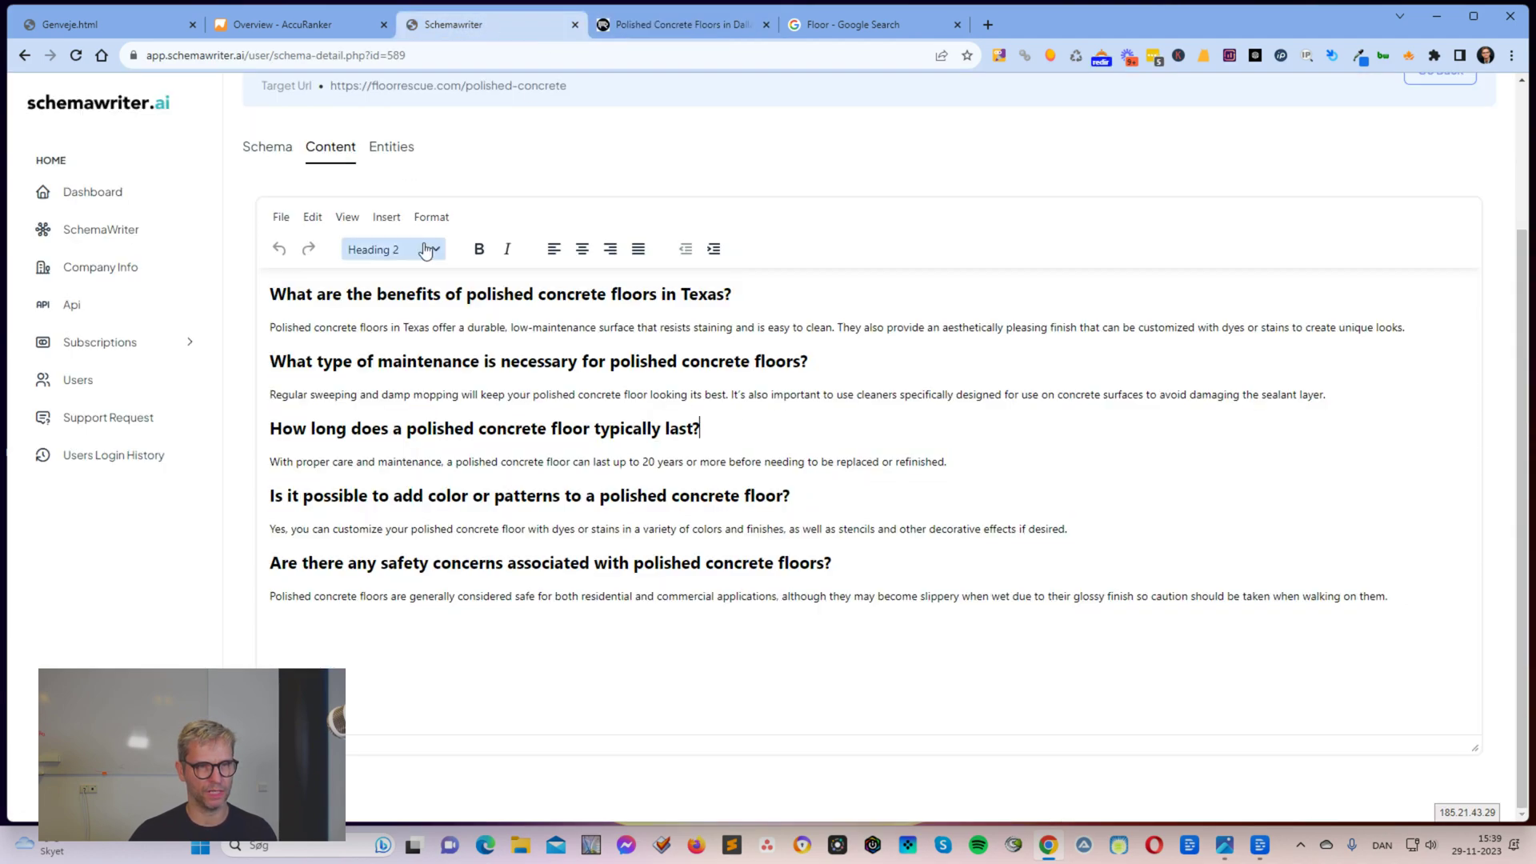
click(267, 146)
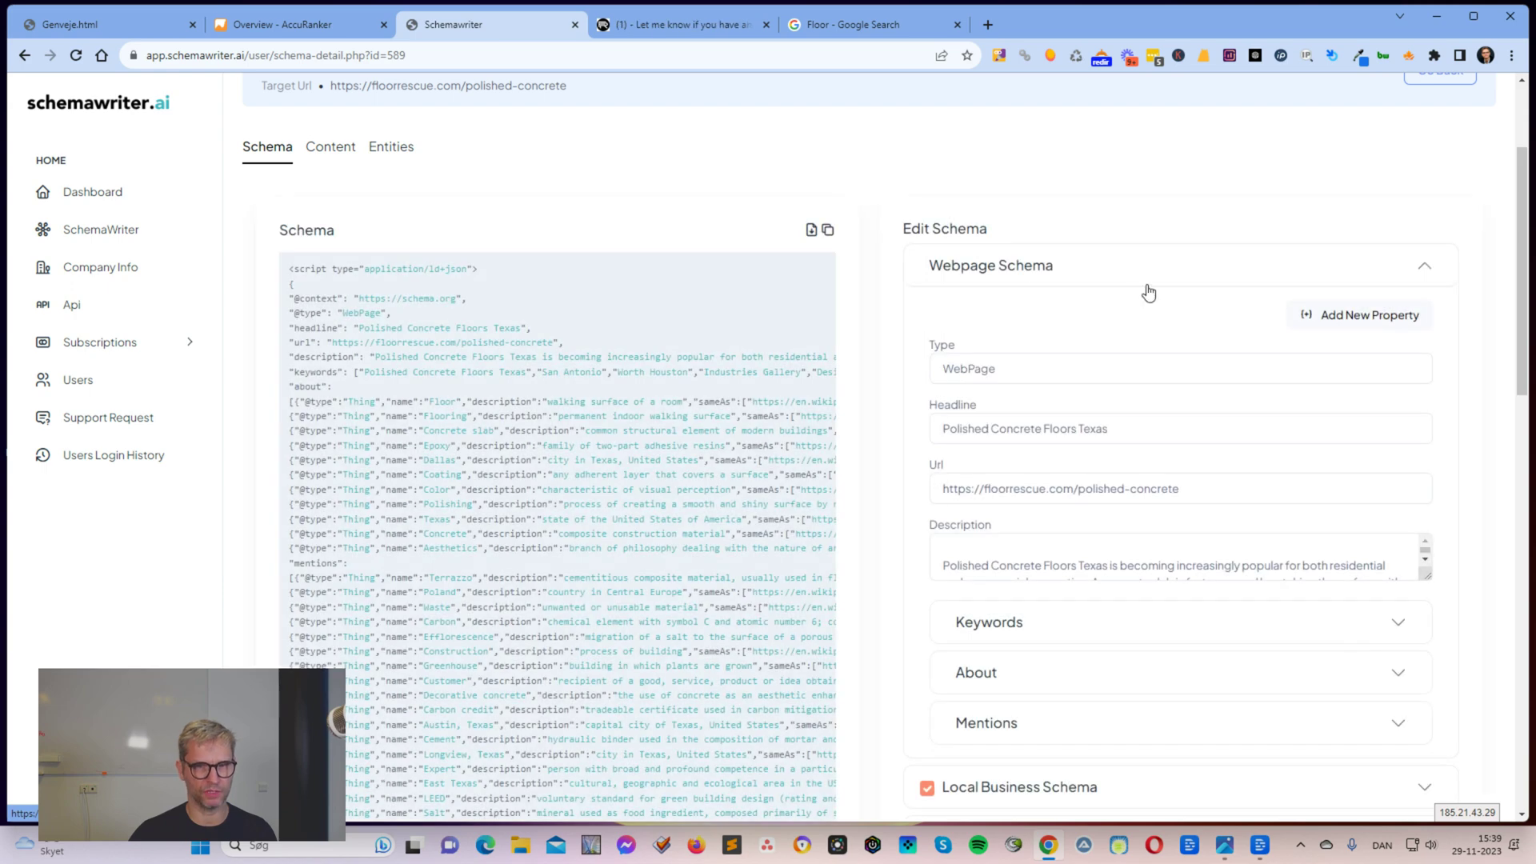
Collapse the Webpage Schema fields, scroll the live FloorRescue page, then open the Content tab.
click(1152, 286)
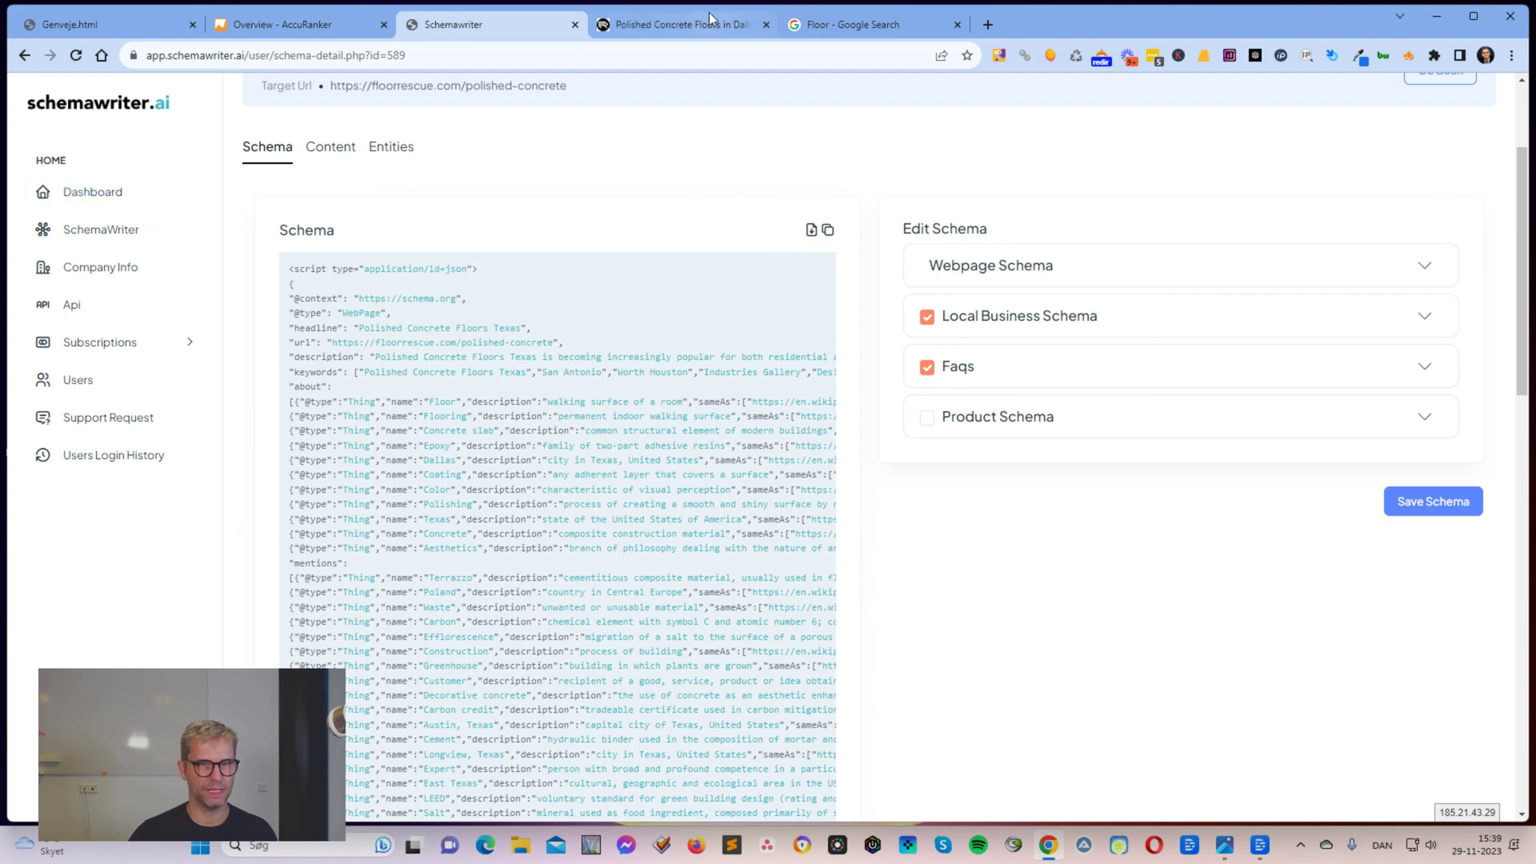
click(680, 24)
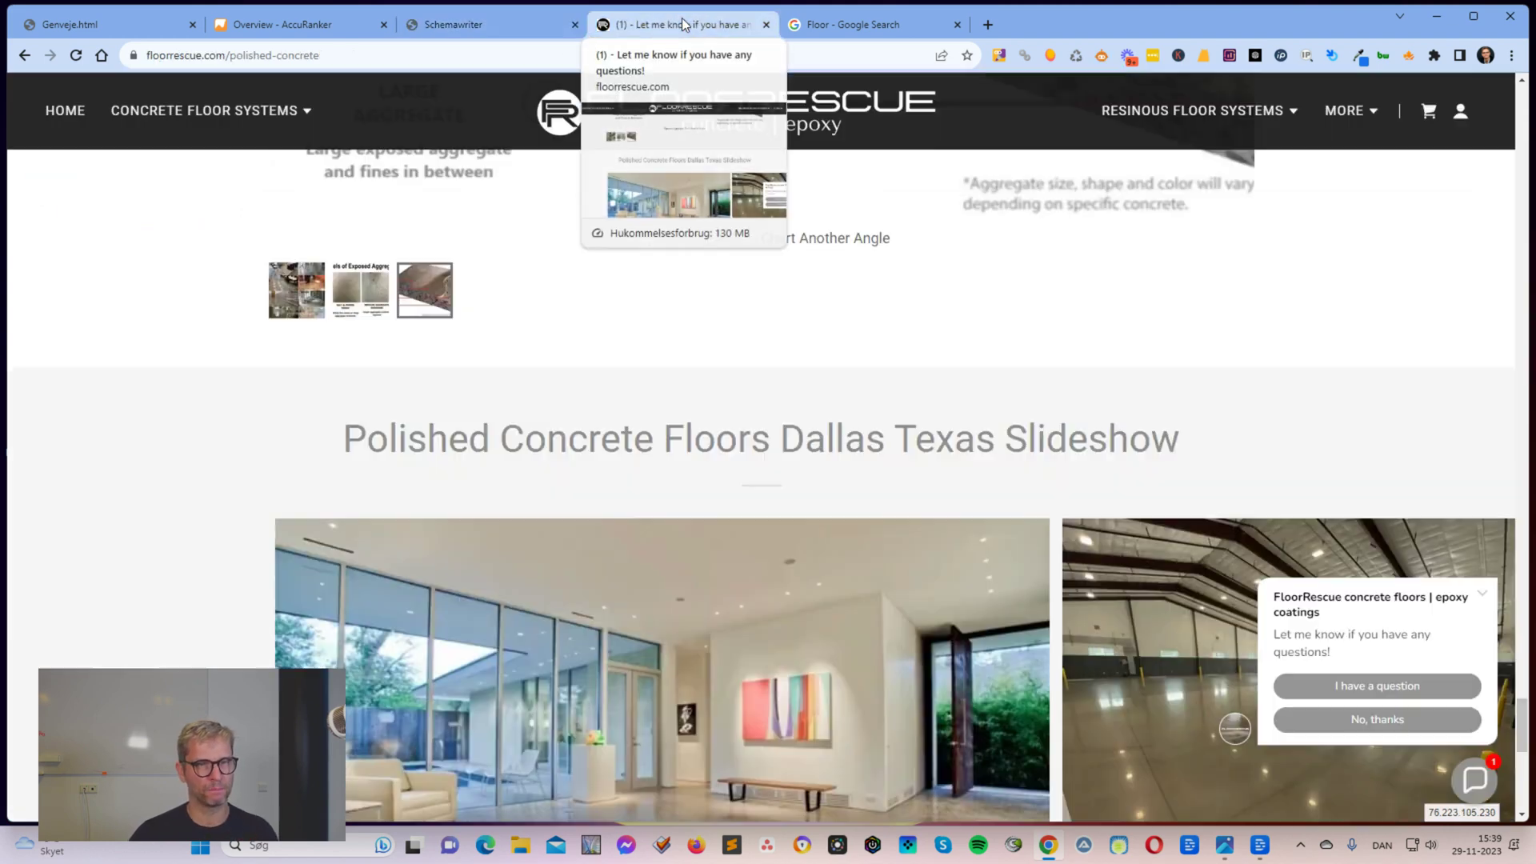
scroll(952, 387, up, 6)
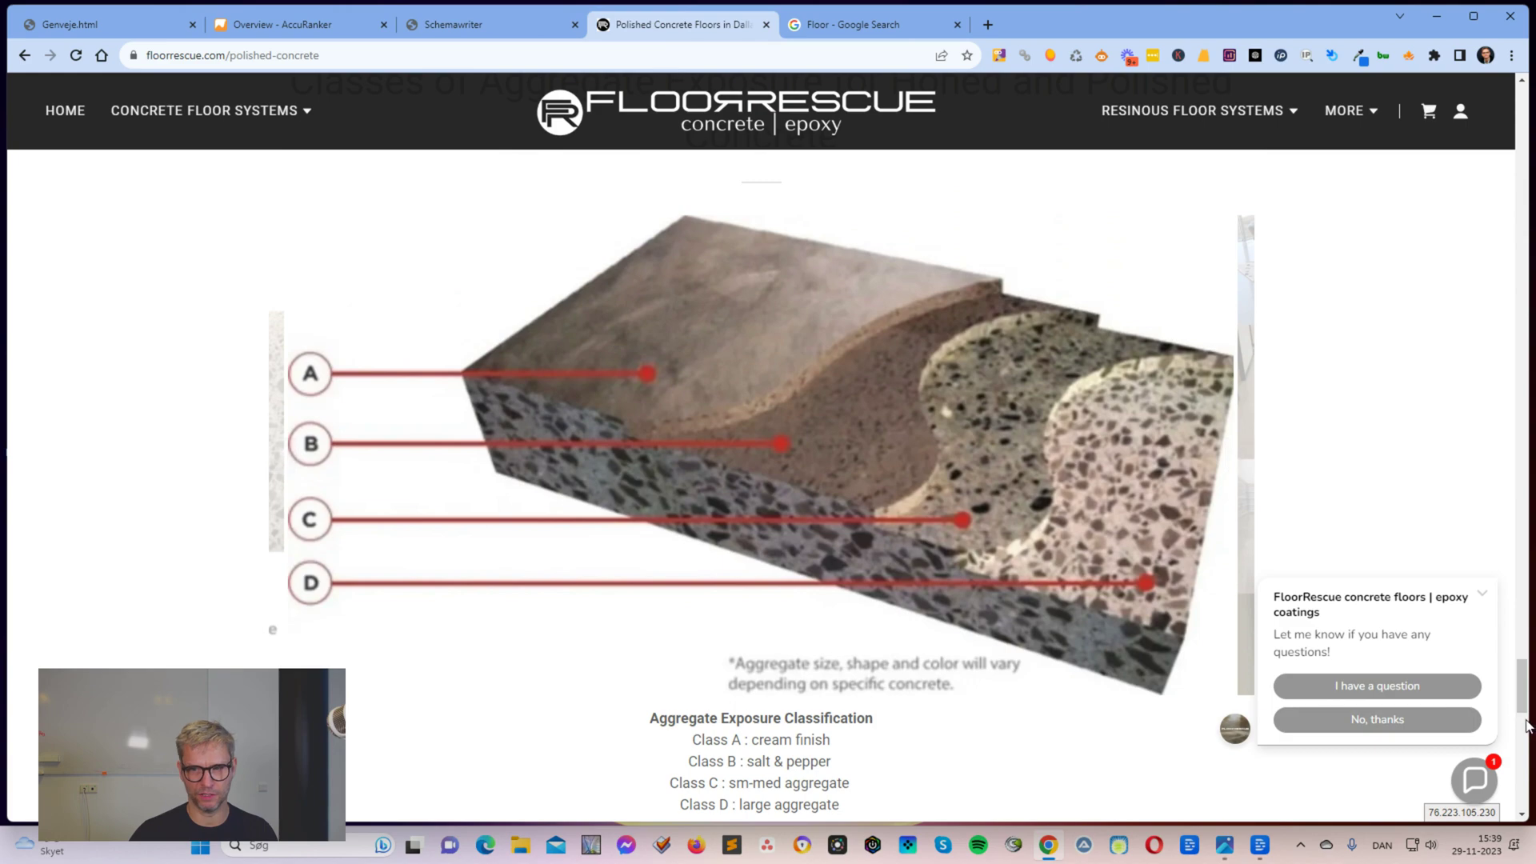
drag(1519, 690, 1523, 81)
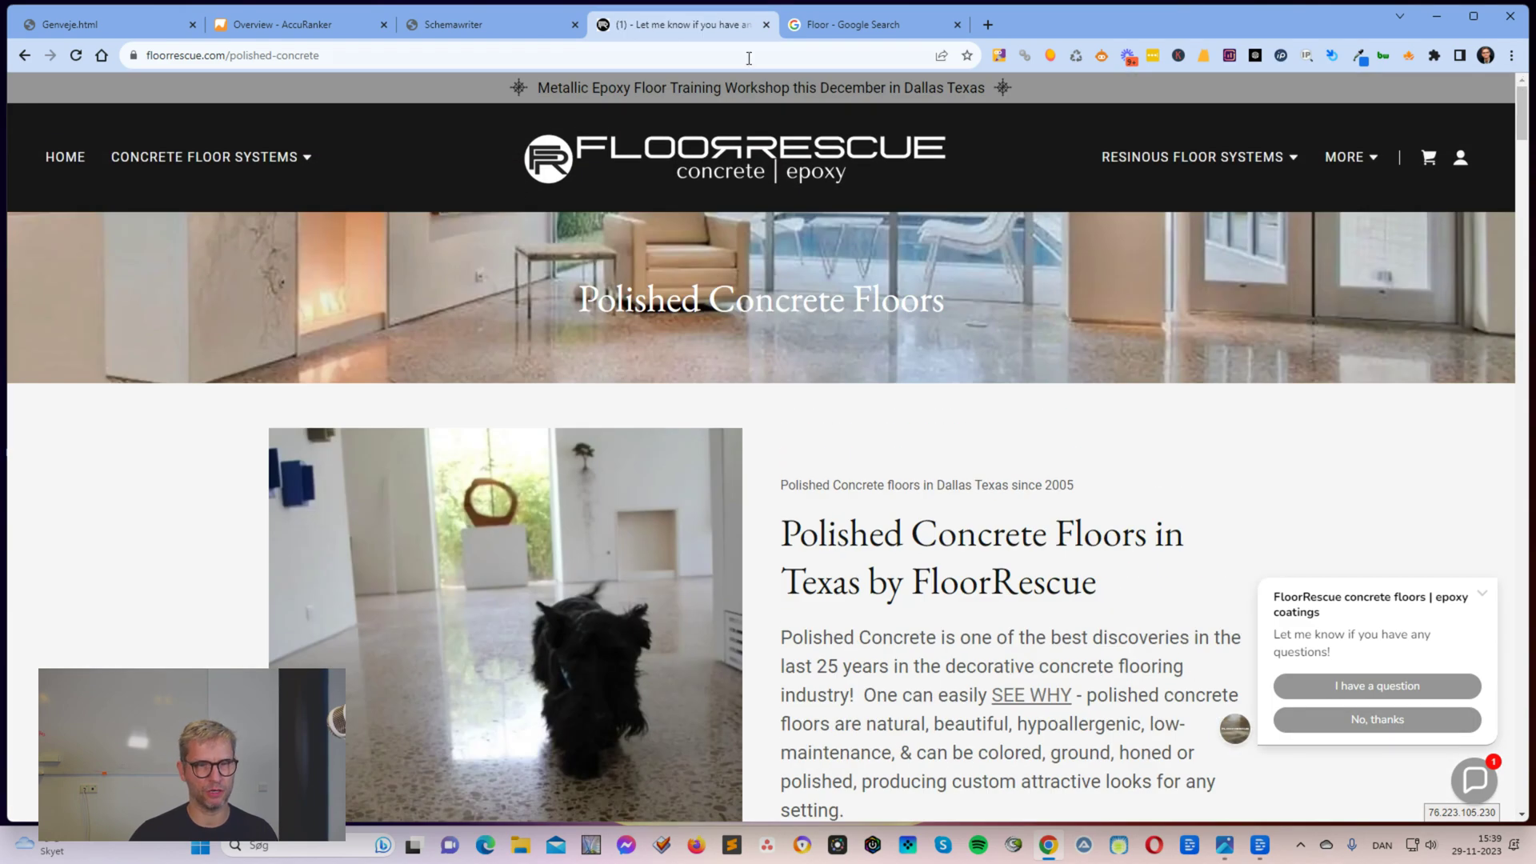
click(450, 25)
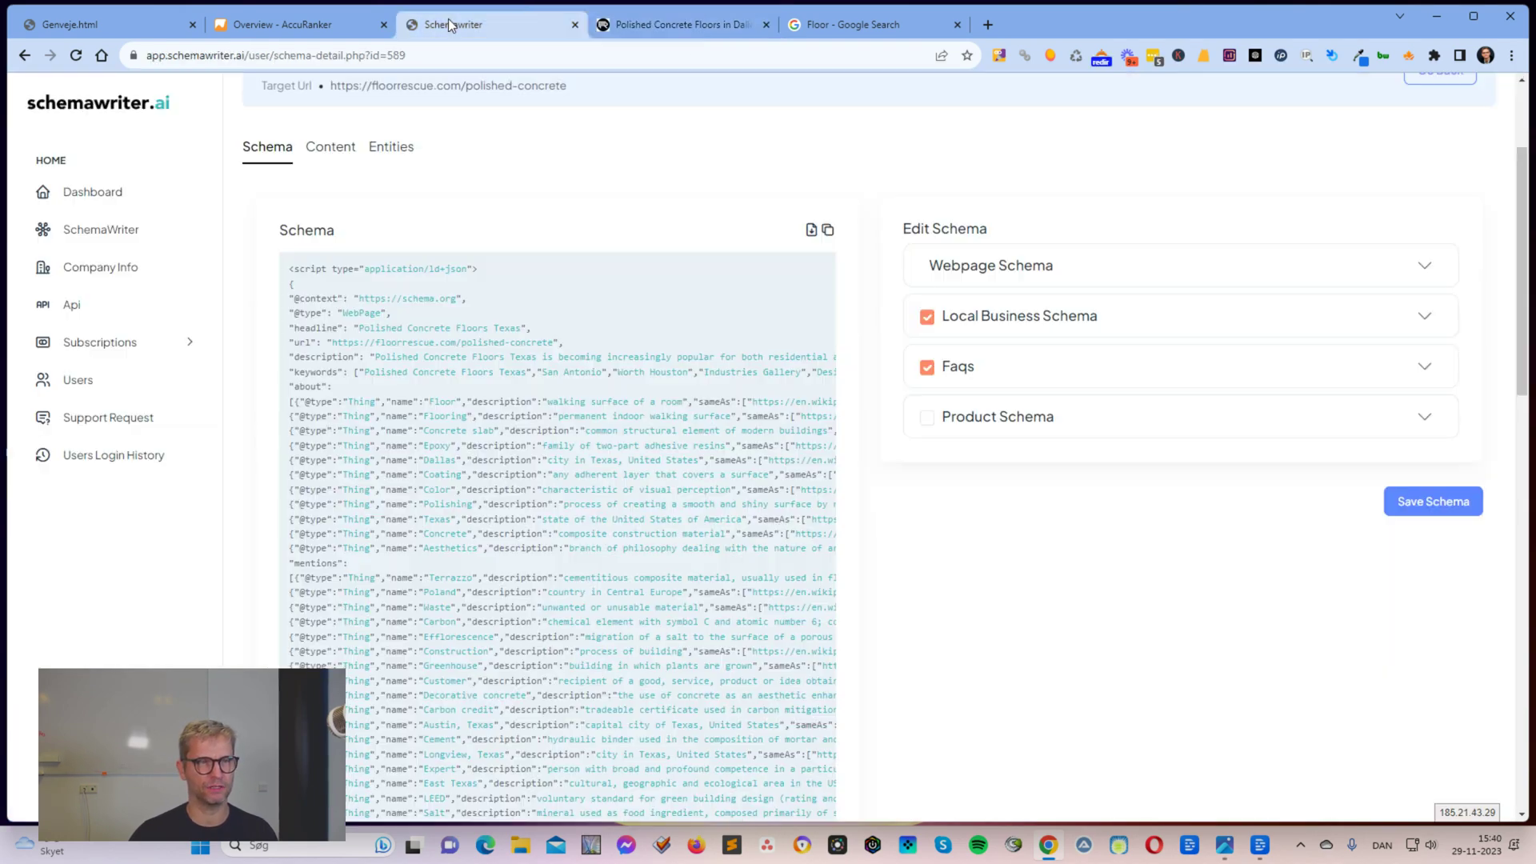
click(328, 159)
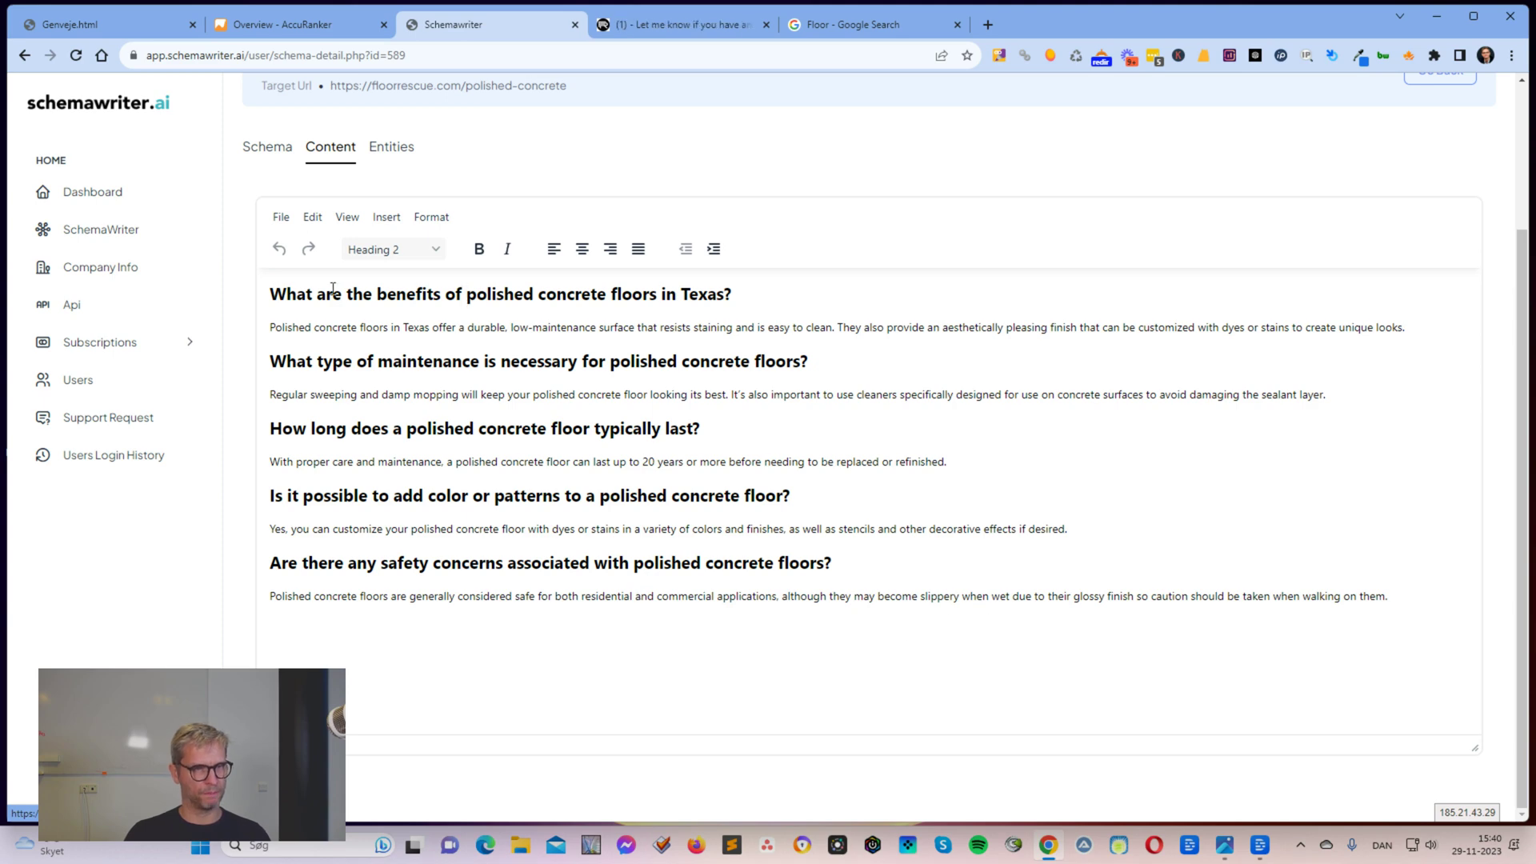
Select text in the first FAQ heading and answer, including the word Texas.
drag(318, 289, 480, 361)
click(480, 360)
drag(376, 293, 650, 358)
click(649, 358)
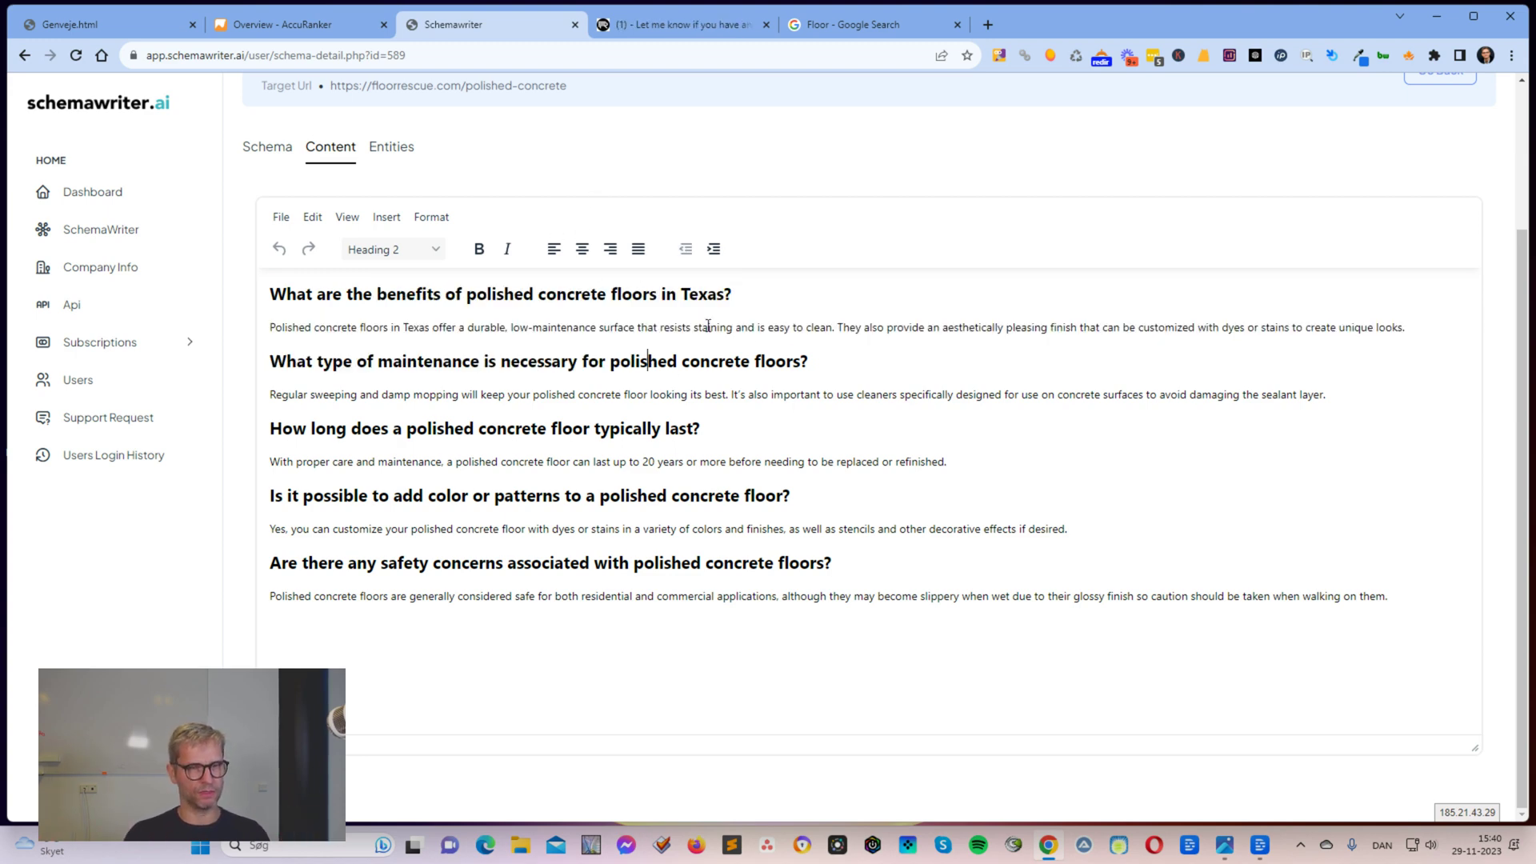
double_click(722, 297)
Review the Webpage Schema About entities, then return to the generated FAQ content.
click(268, 147)
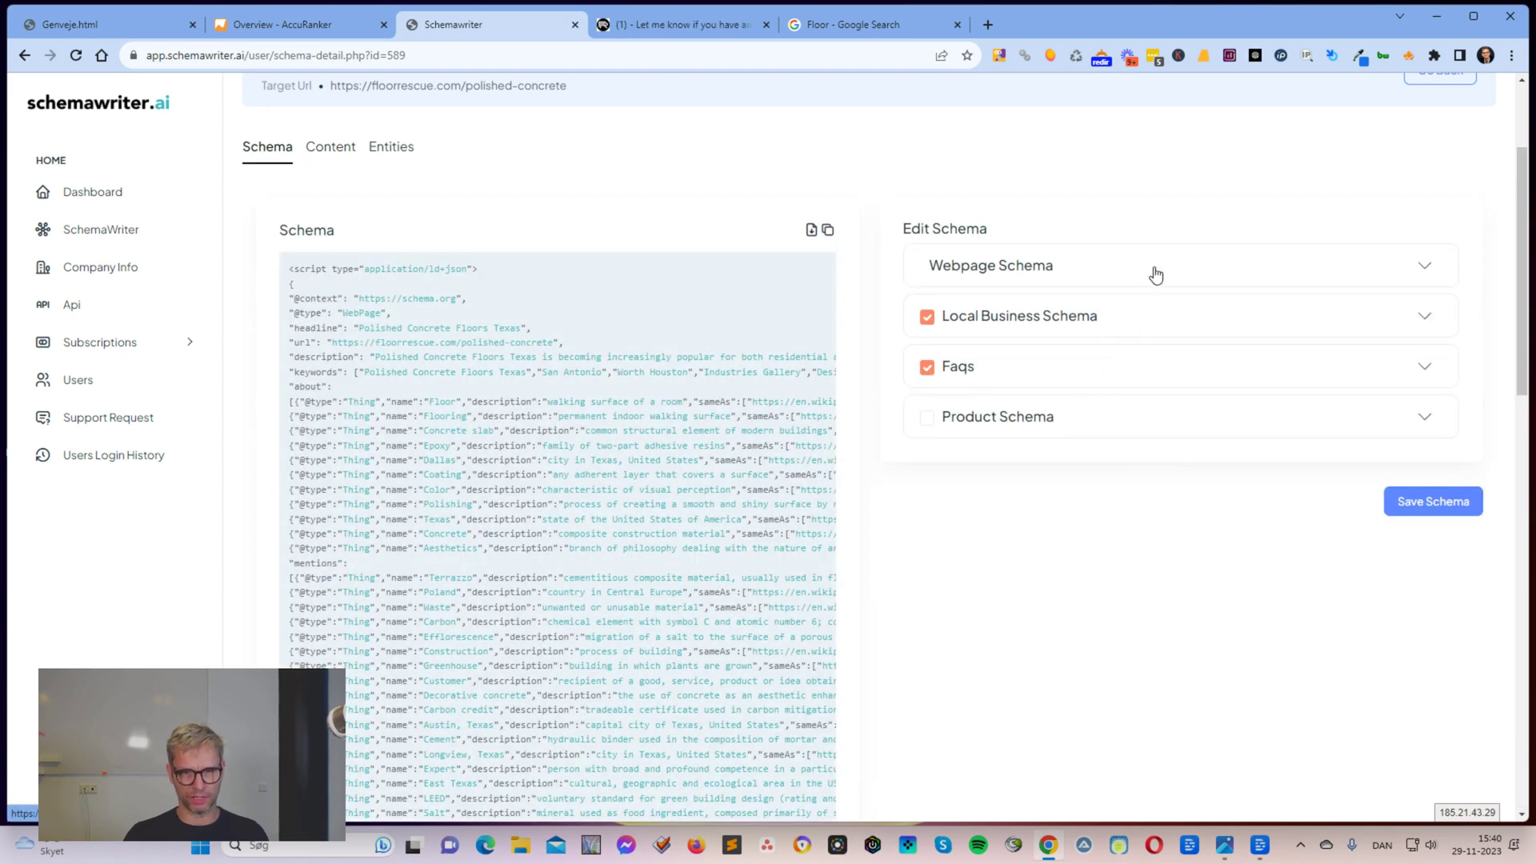
click(1155, 274)
scroll(1155, 271, down, 2)
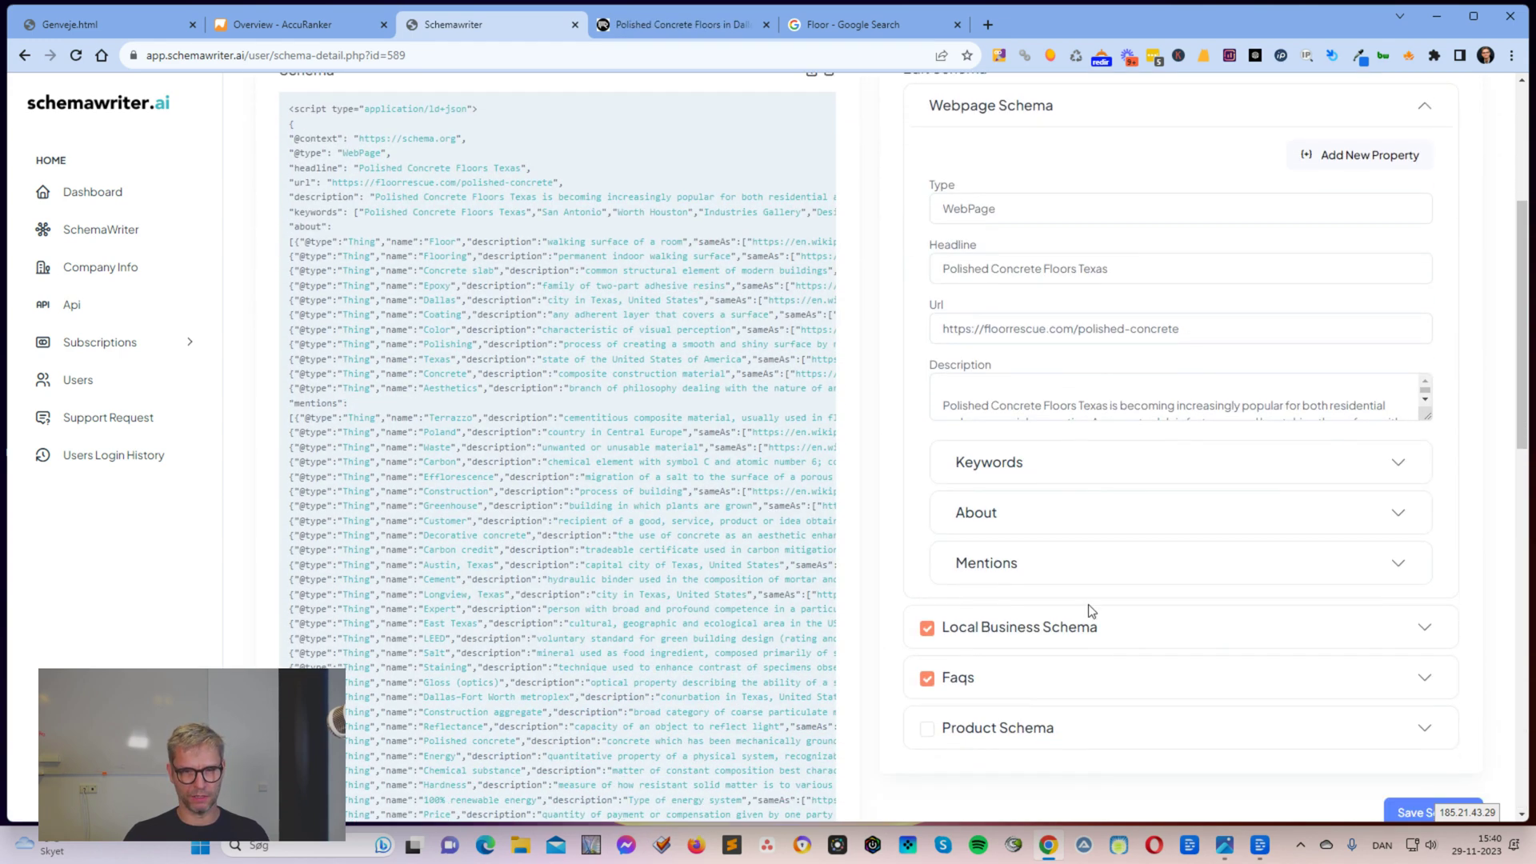
click(1185, 513)
scroll(1167, 552, down, 2)
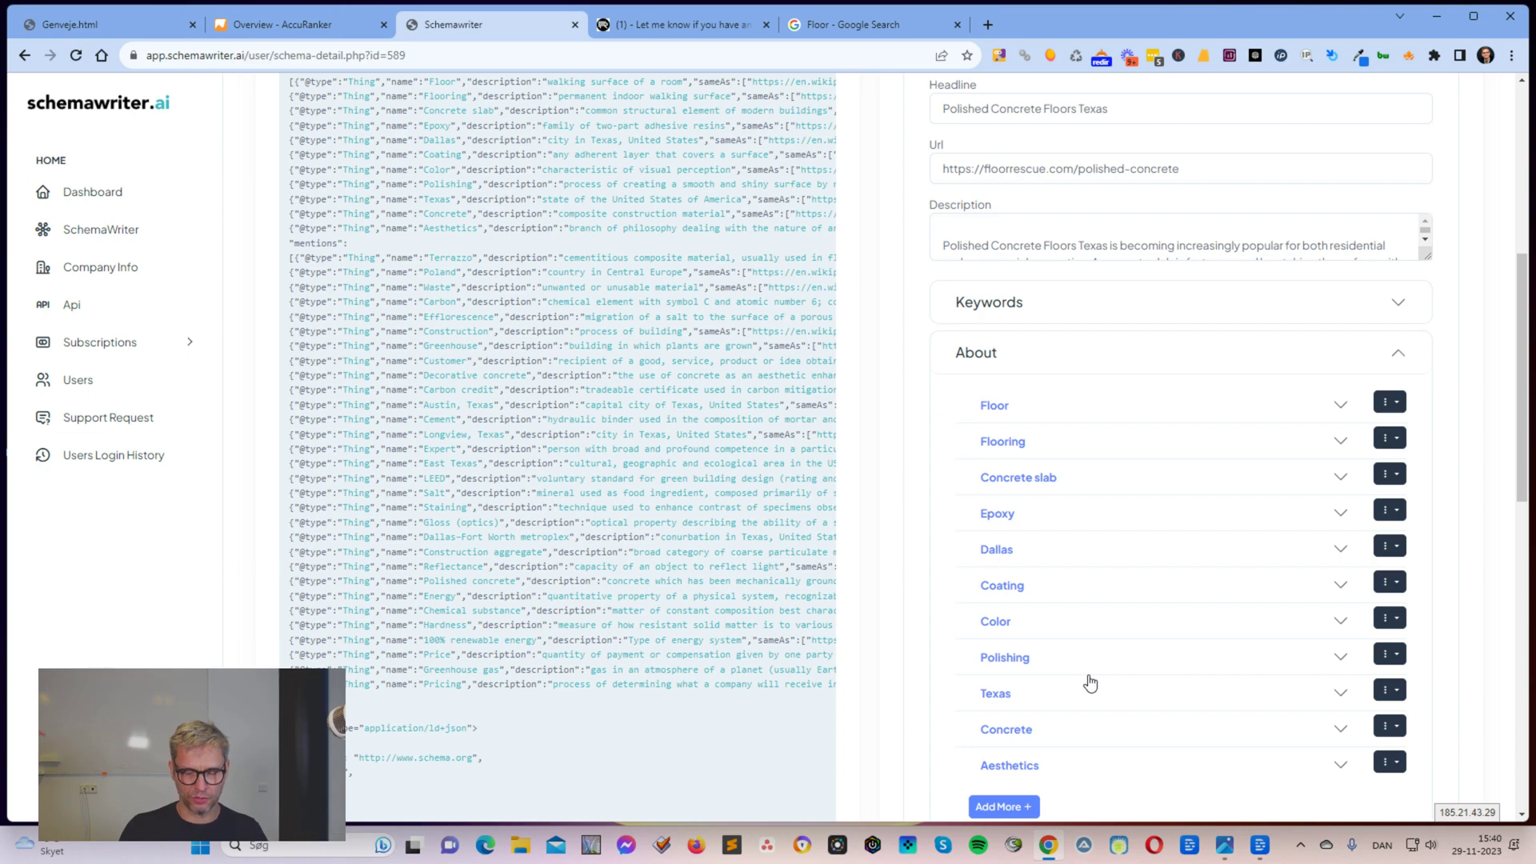
scroll(836, 296, up, 6)
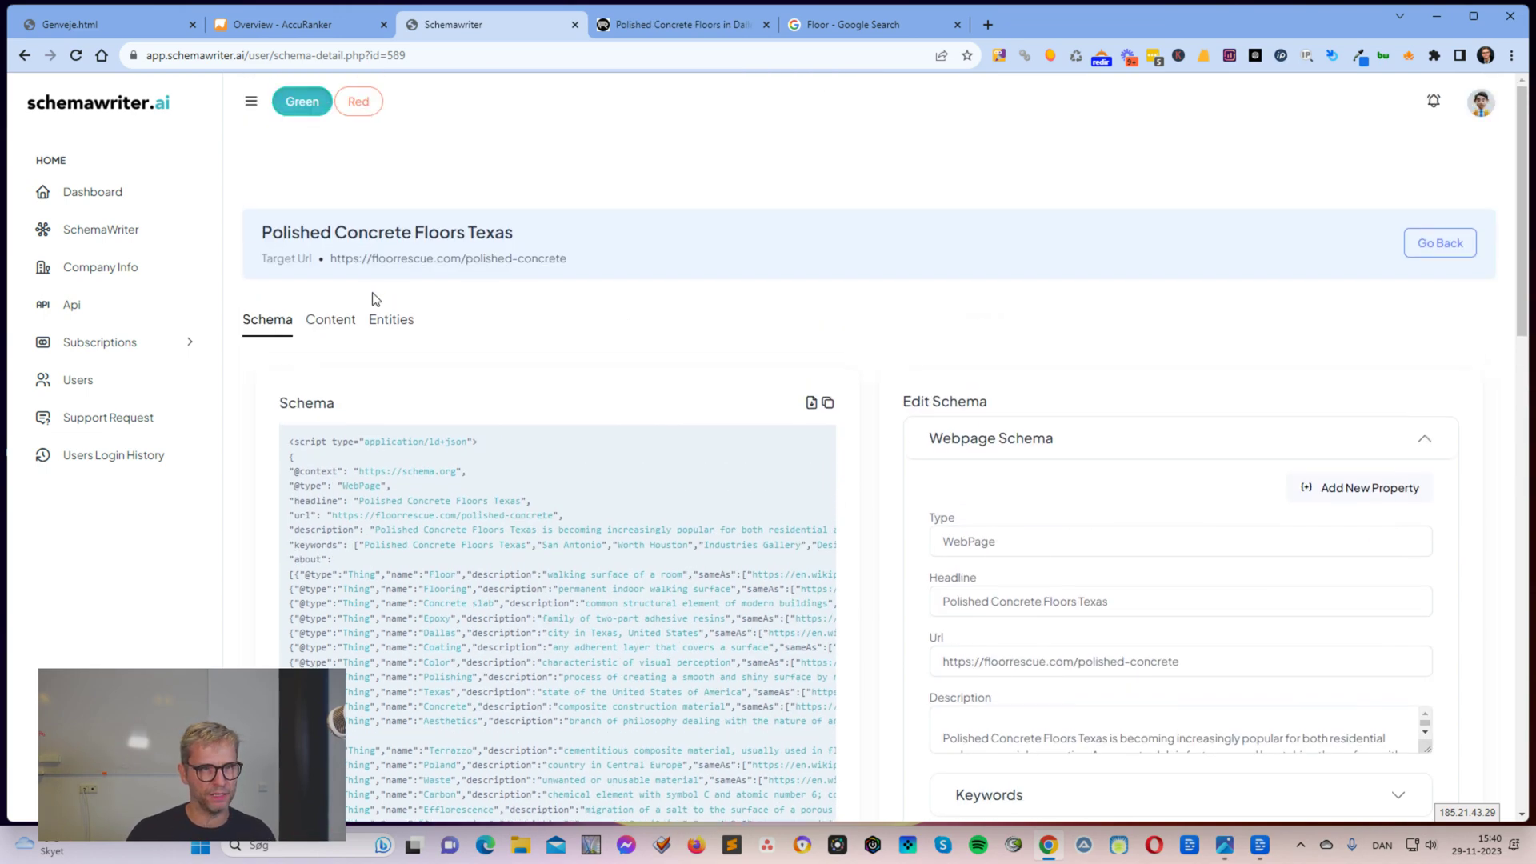
click(323, 329)
Read through the FAQ questions and answers in the Content editor, then return to the live FloorRescue page.
click(1005, 500)
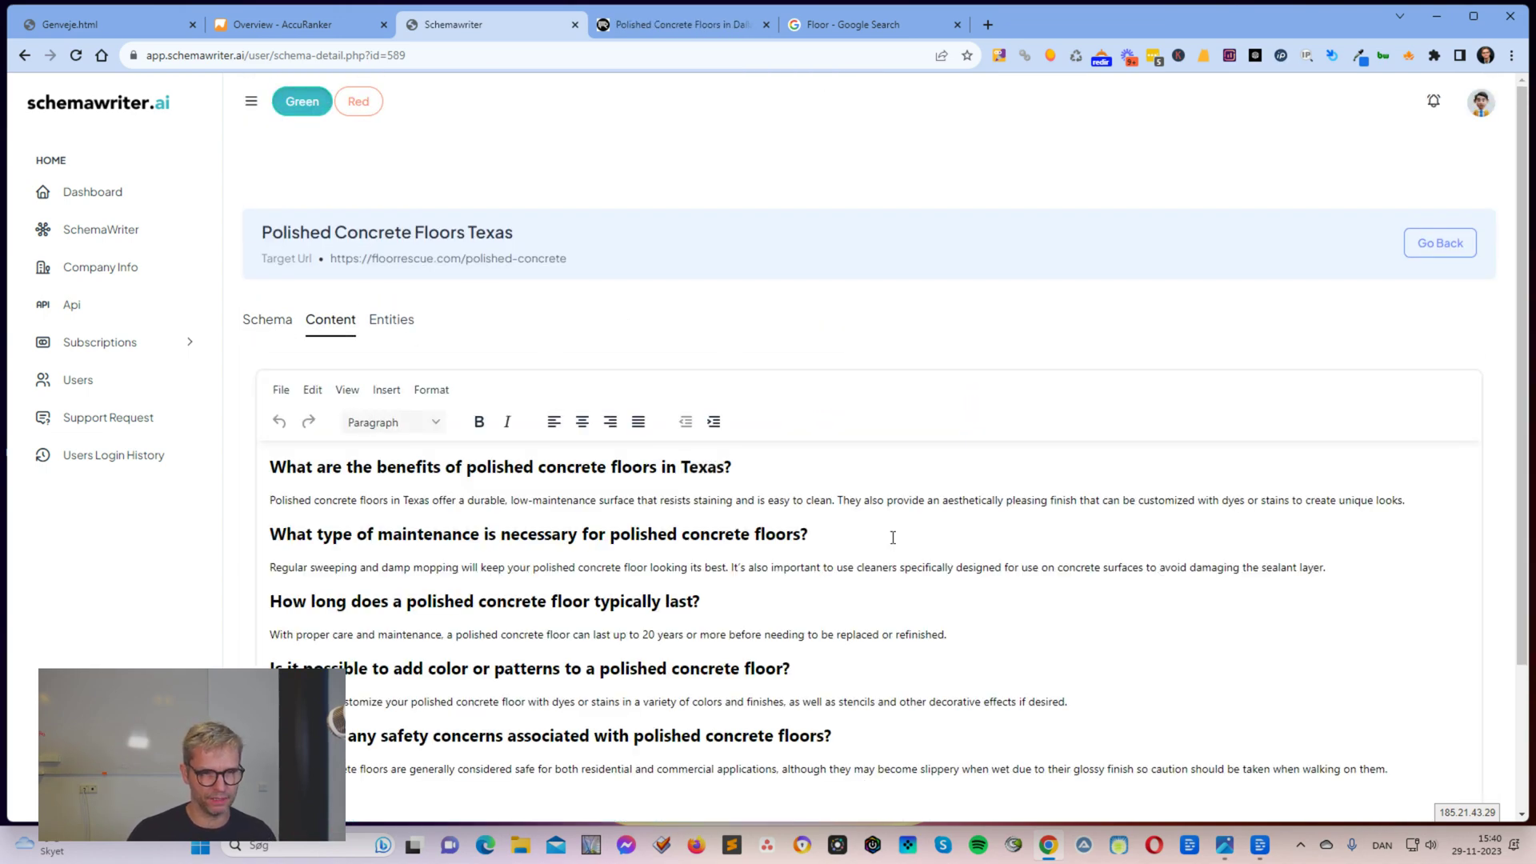
scroll(875, 572, down, 2)
click(723, 564)
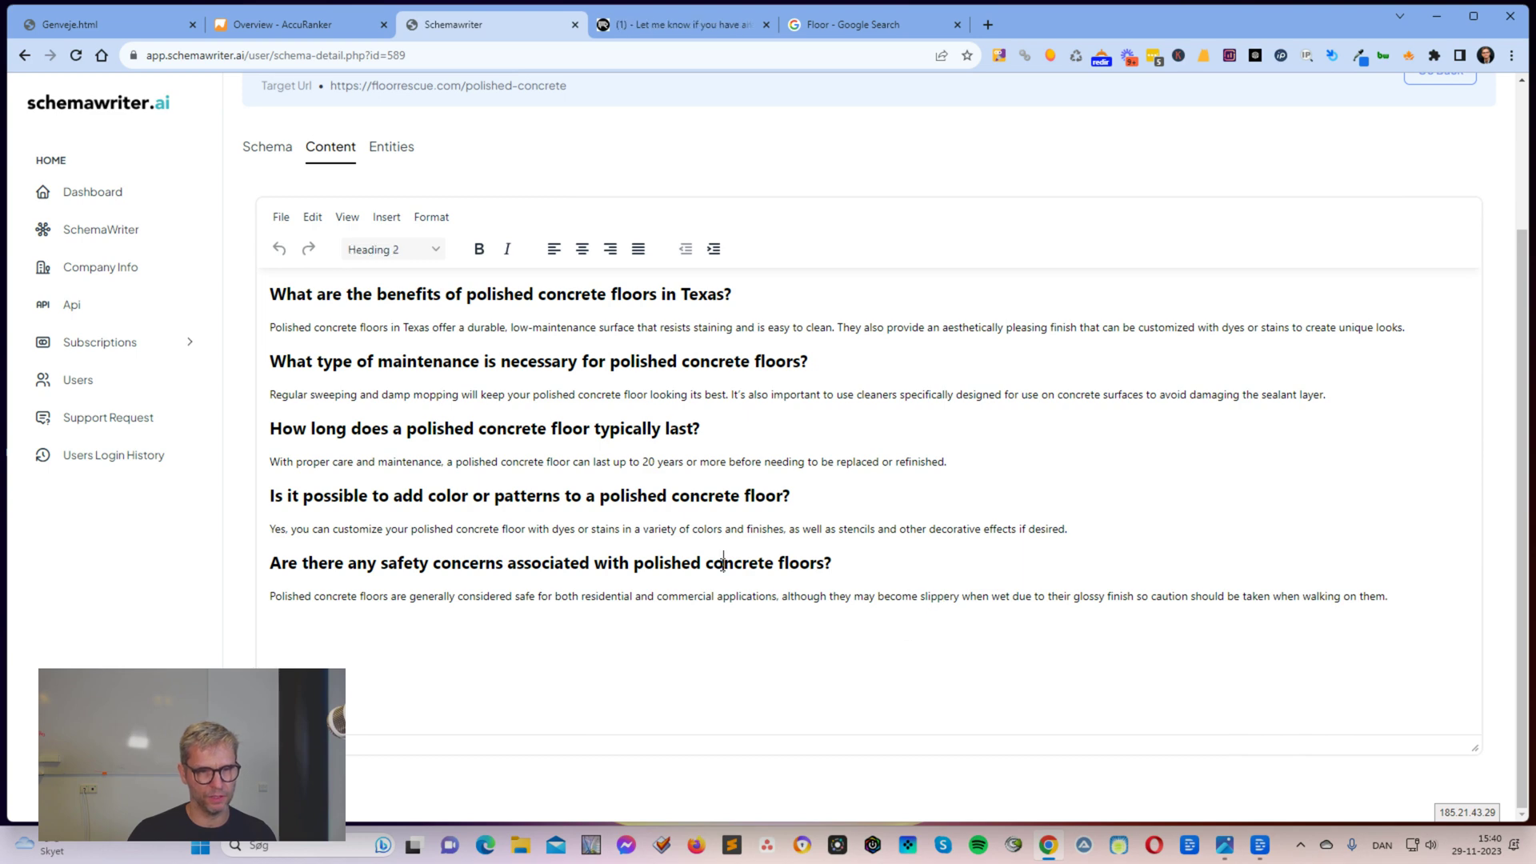
drag(723, 564, 690, 564)
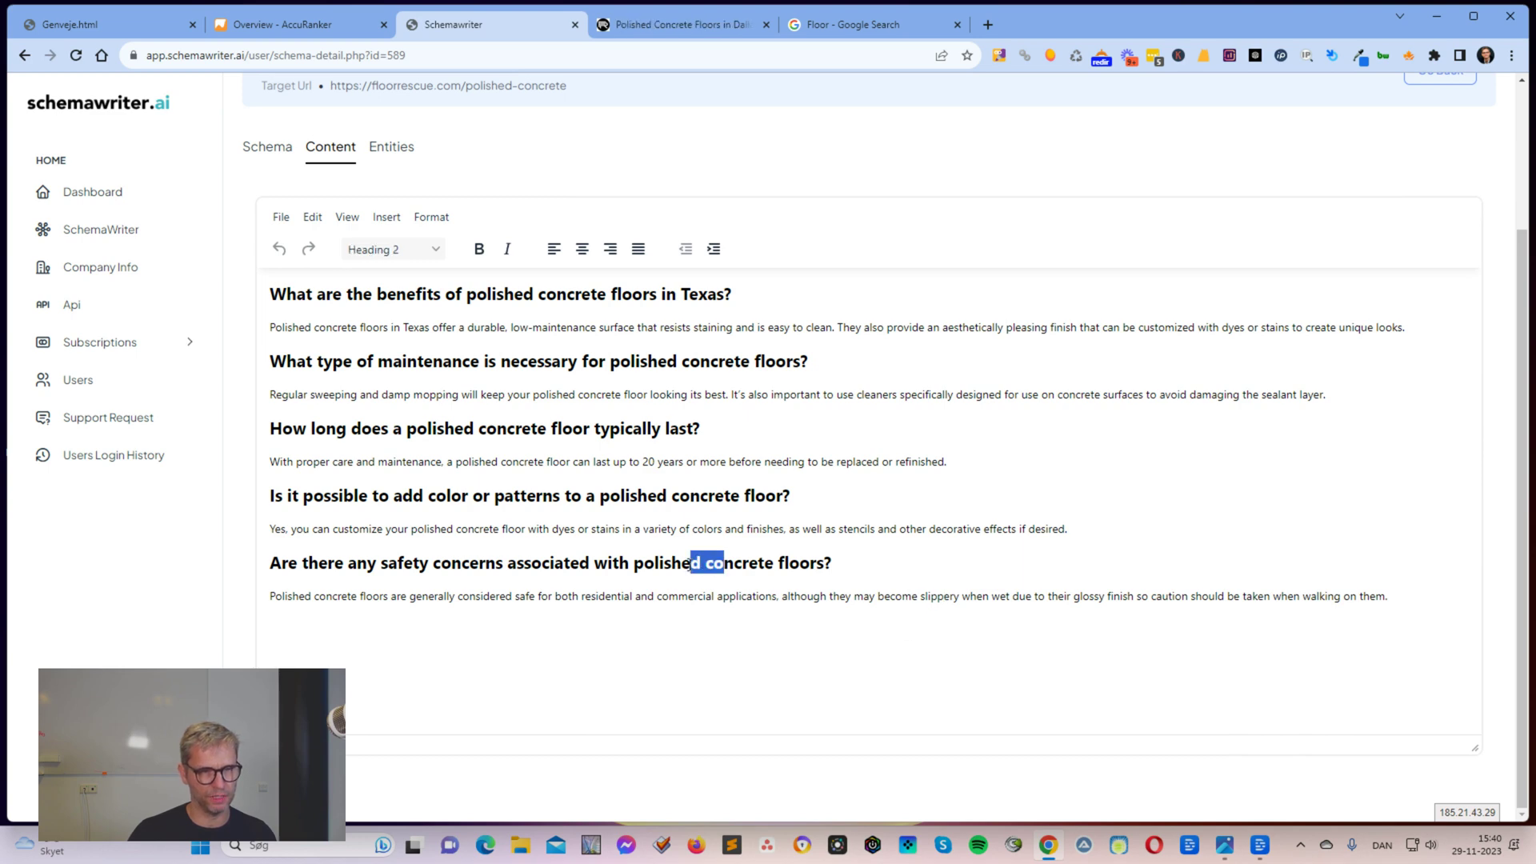
click(445, 281)
drag(402, 293, 612, 329)
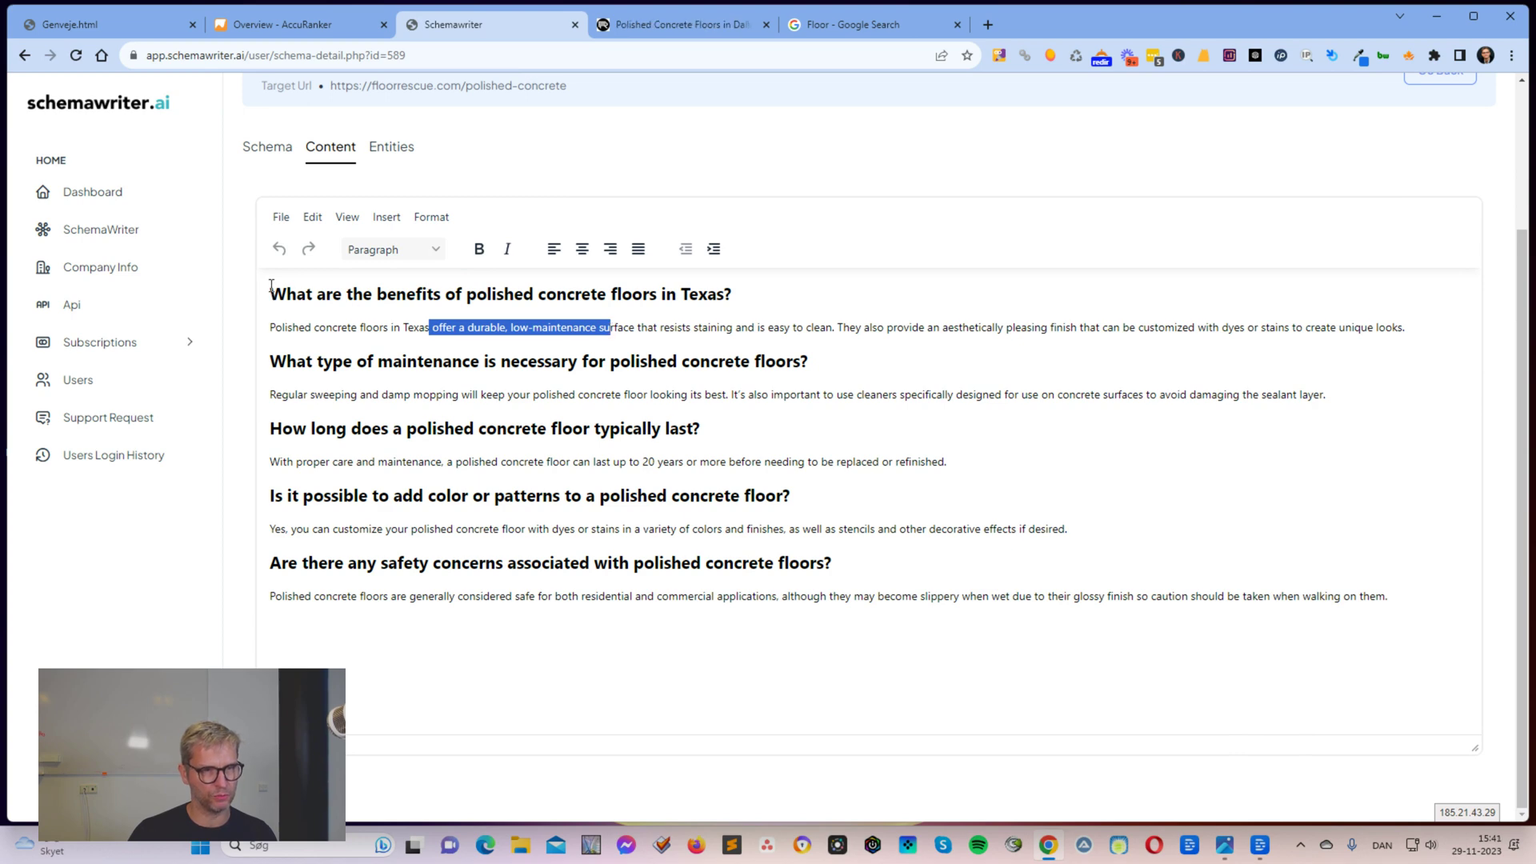
drag(271, 286, 1445, 635)
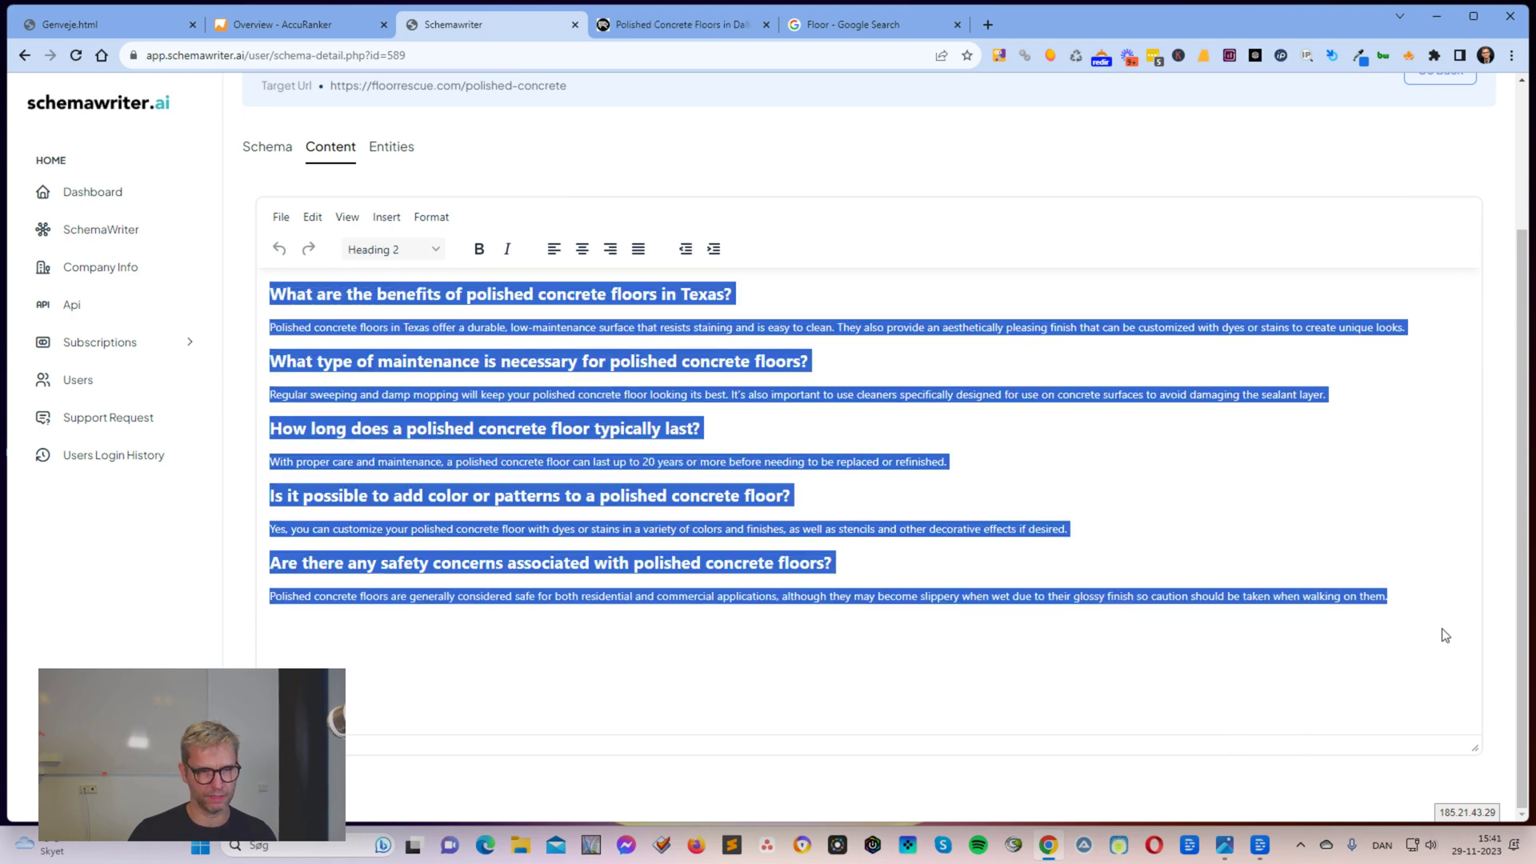
click(1447, 632)
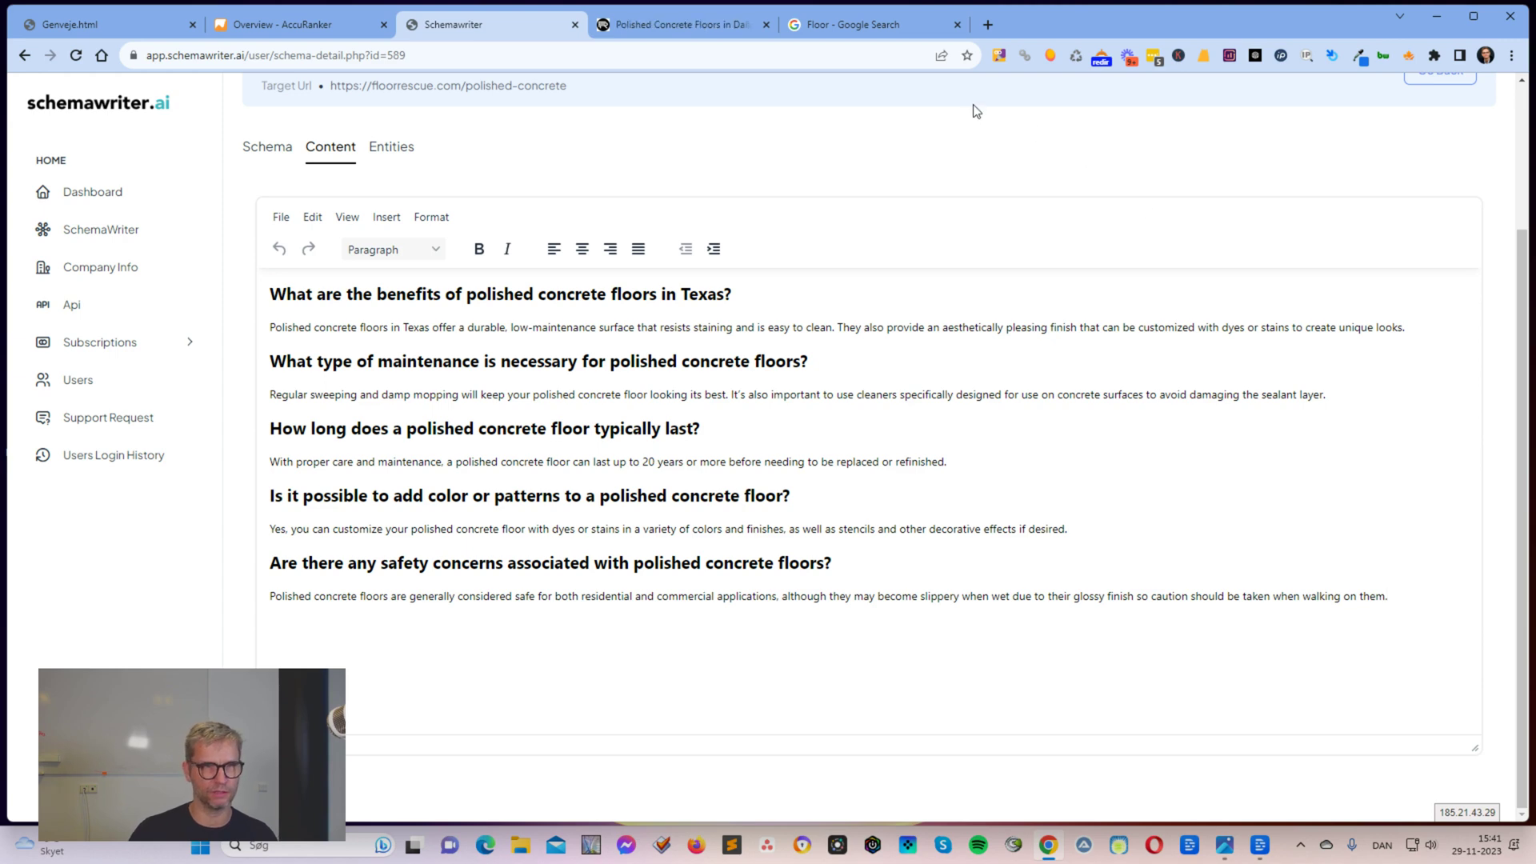
click(680, 25)
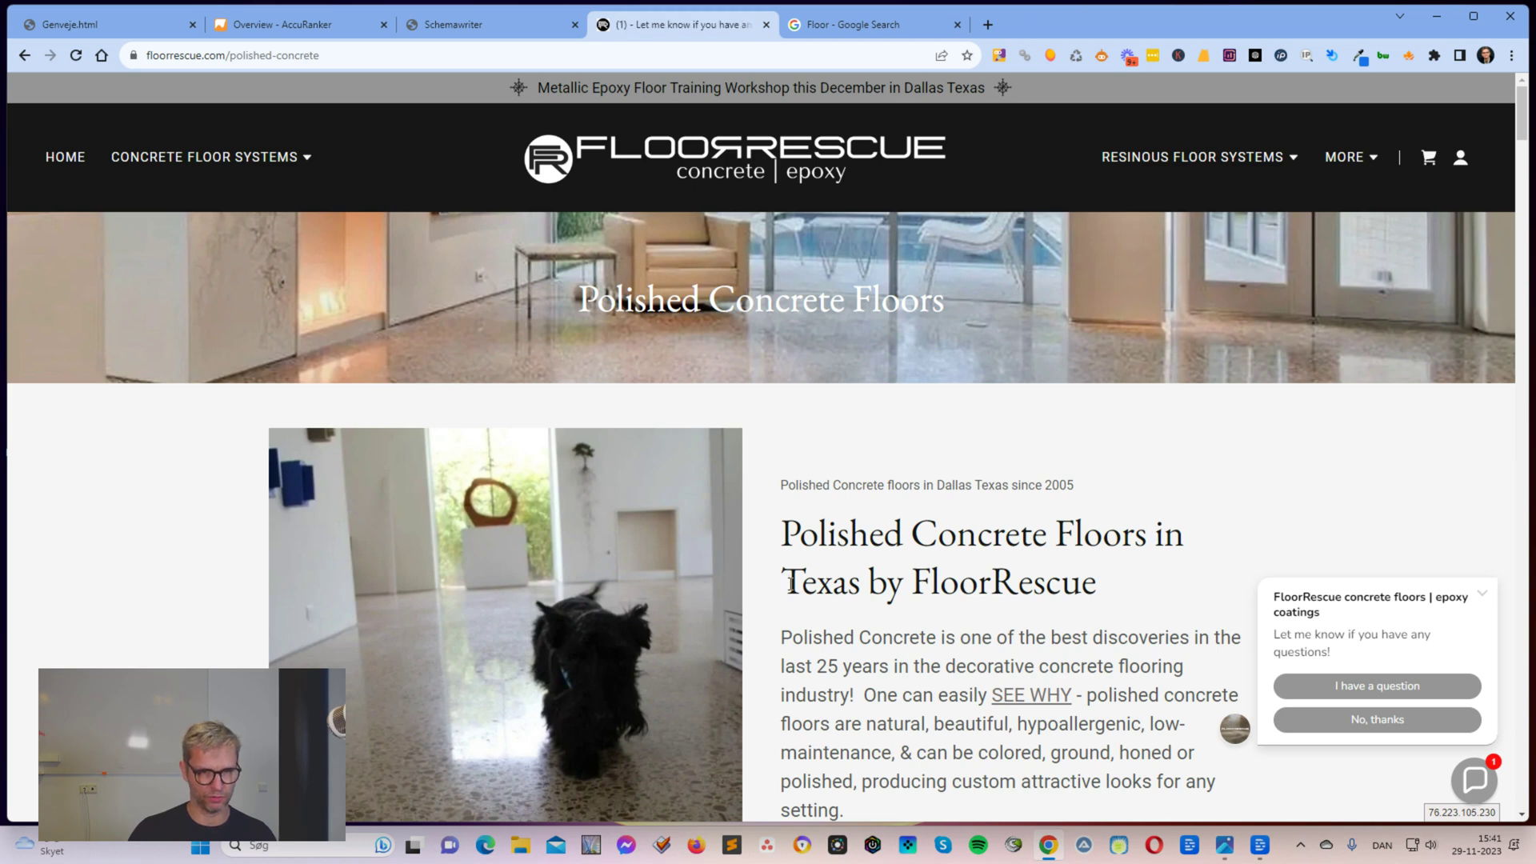
Close the chat popup on the FloorRescue polished concrete page and go back to the schema's FAQ content.
drag(790, 581, 970, 590)
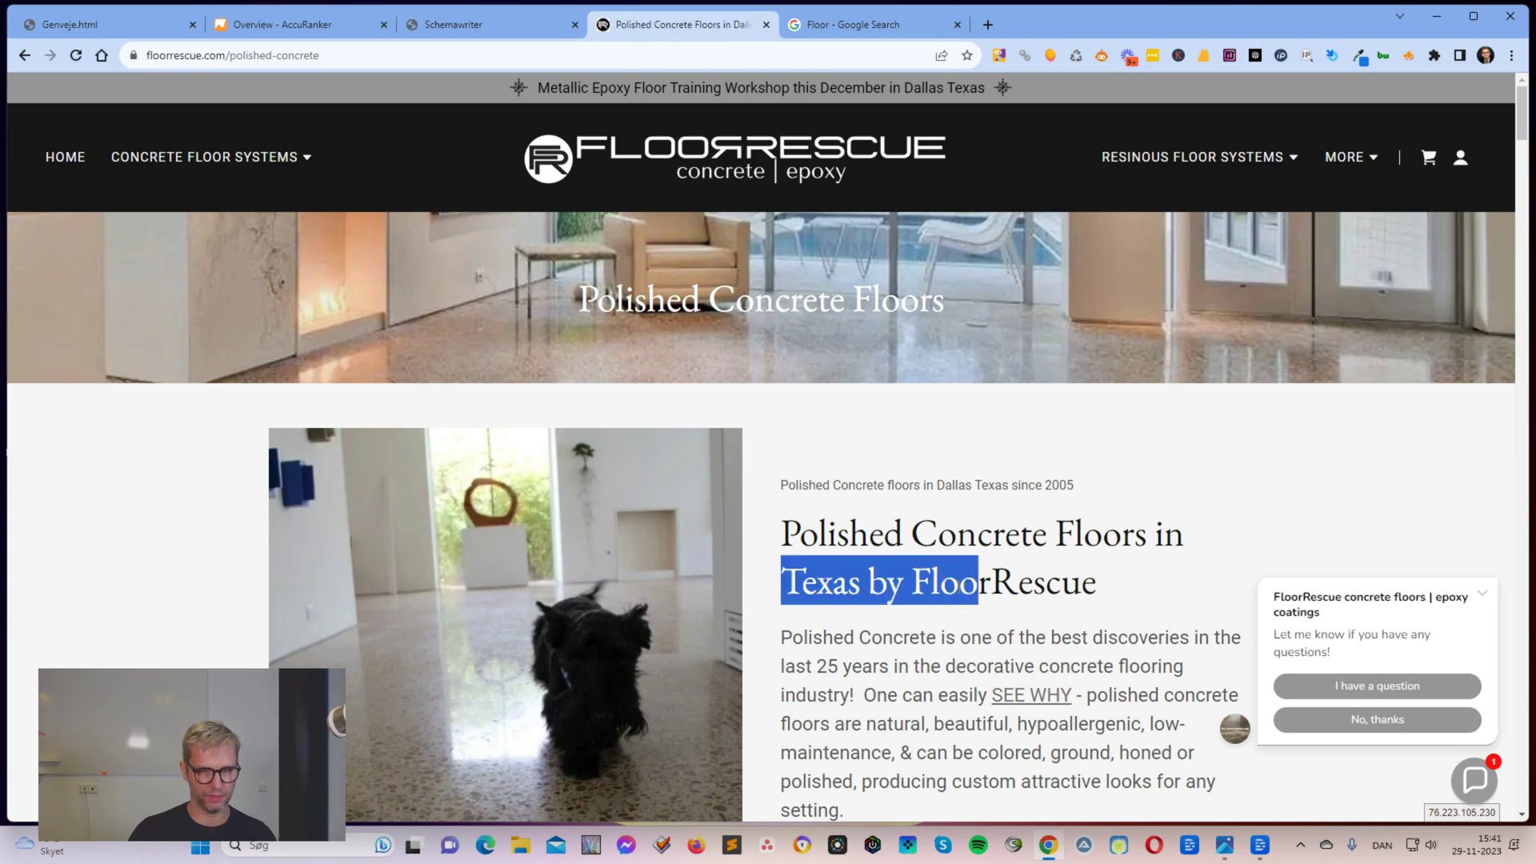
click(956, 585)
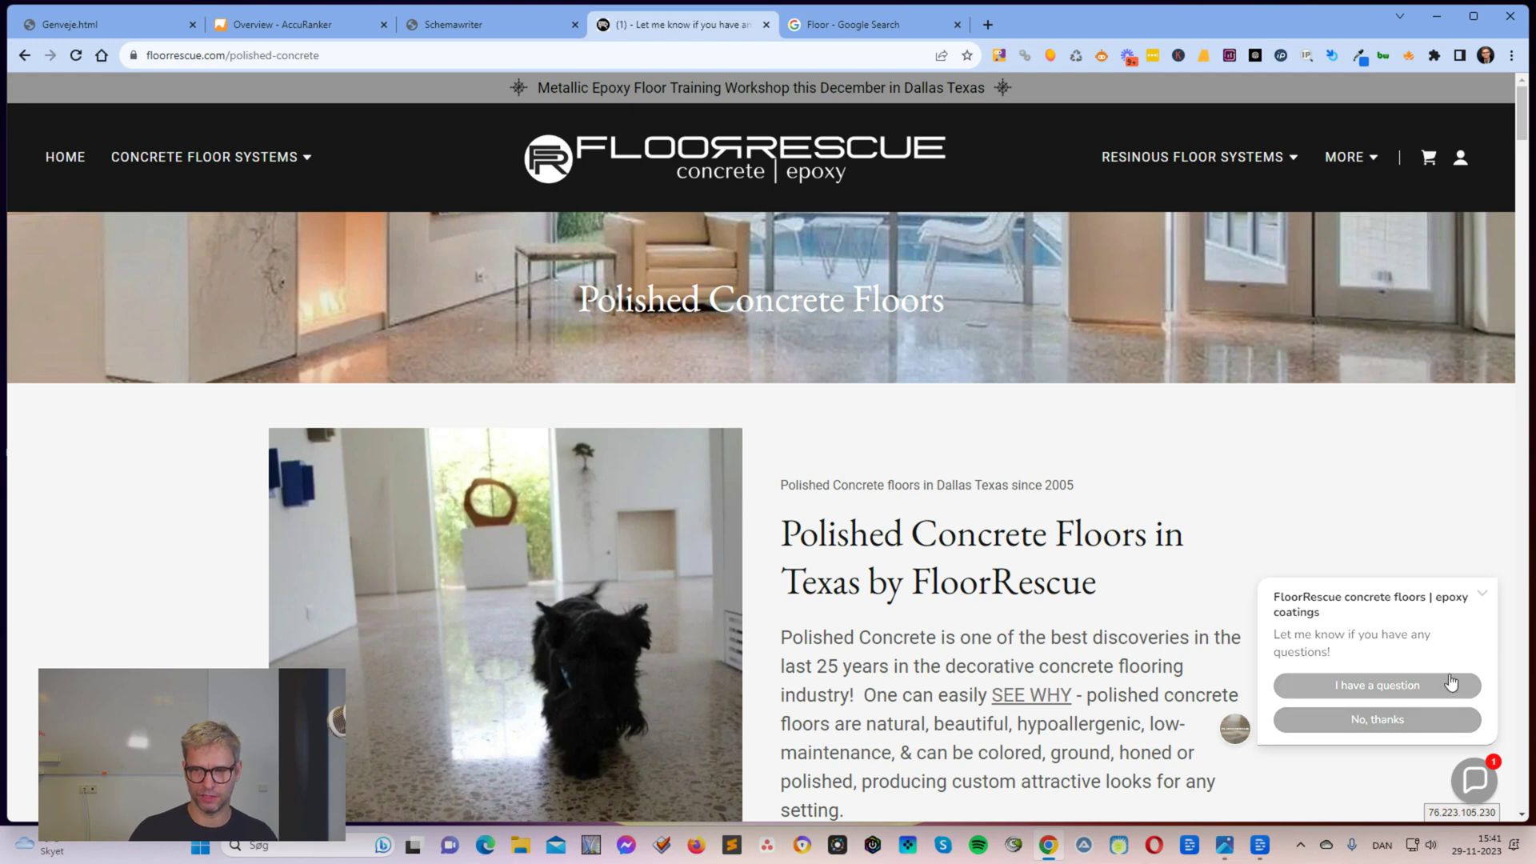
click(1481, 593)
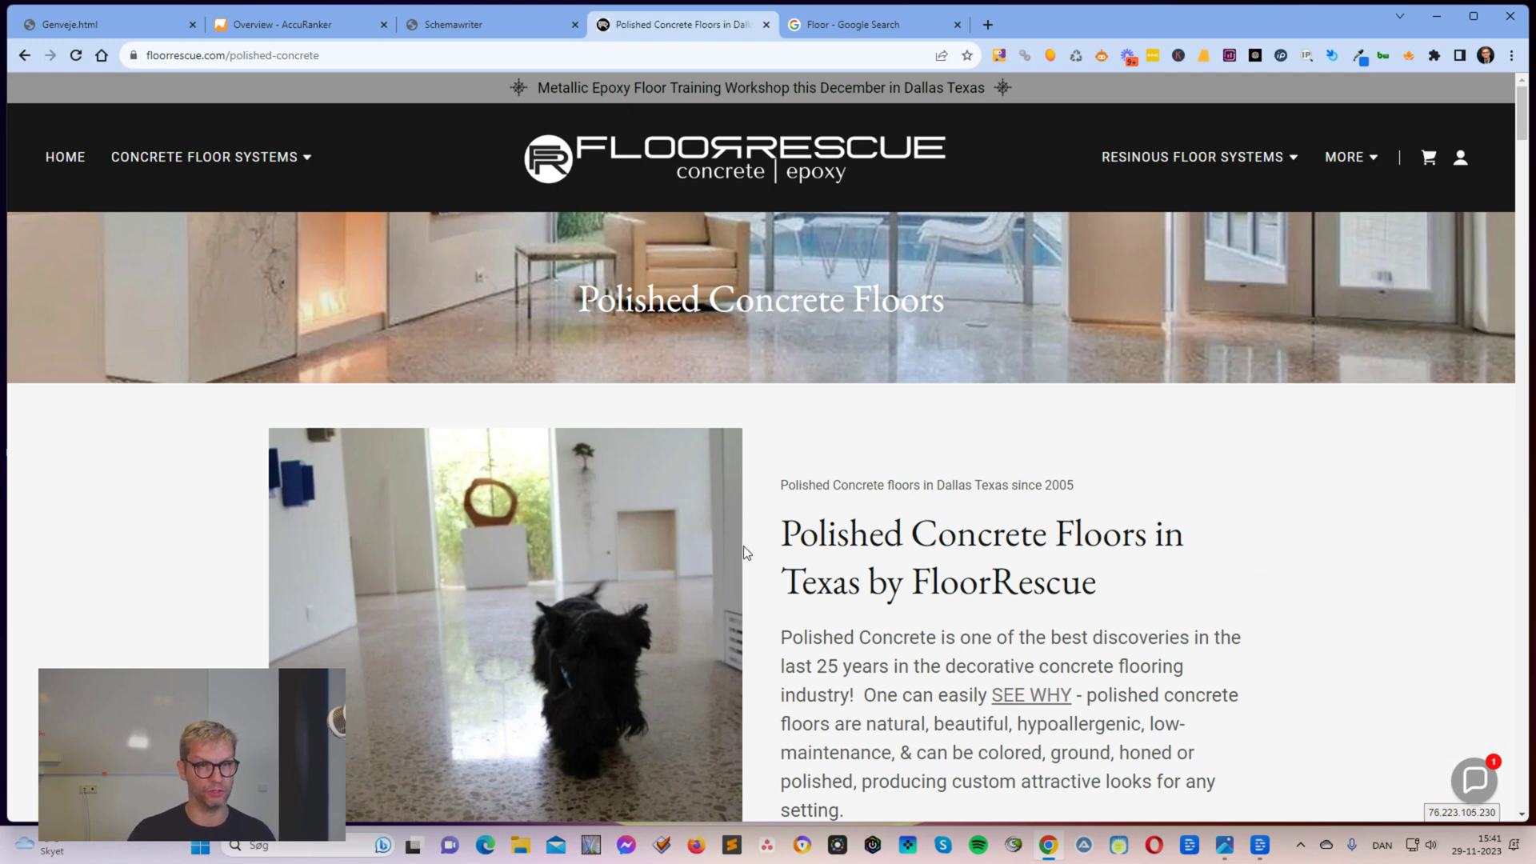
scroll(744, 545, down, 2)
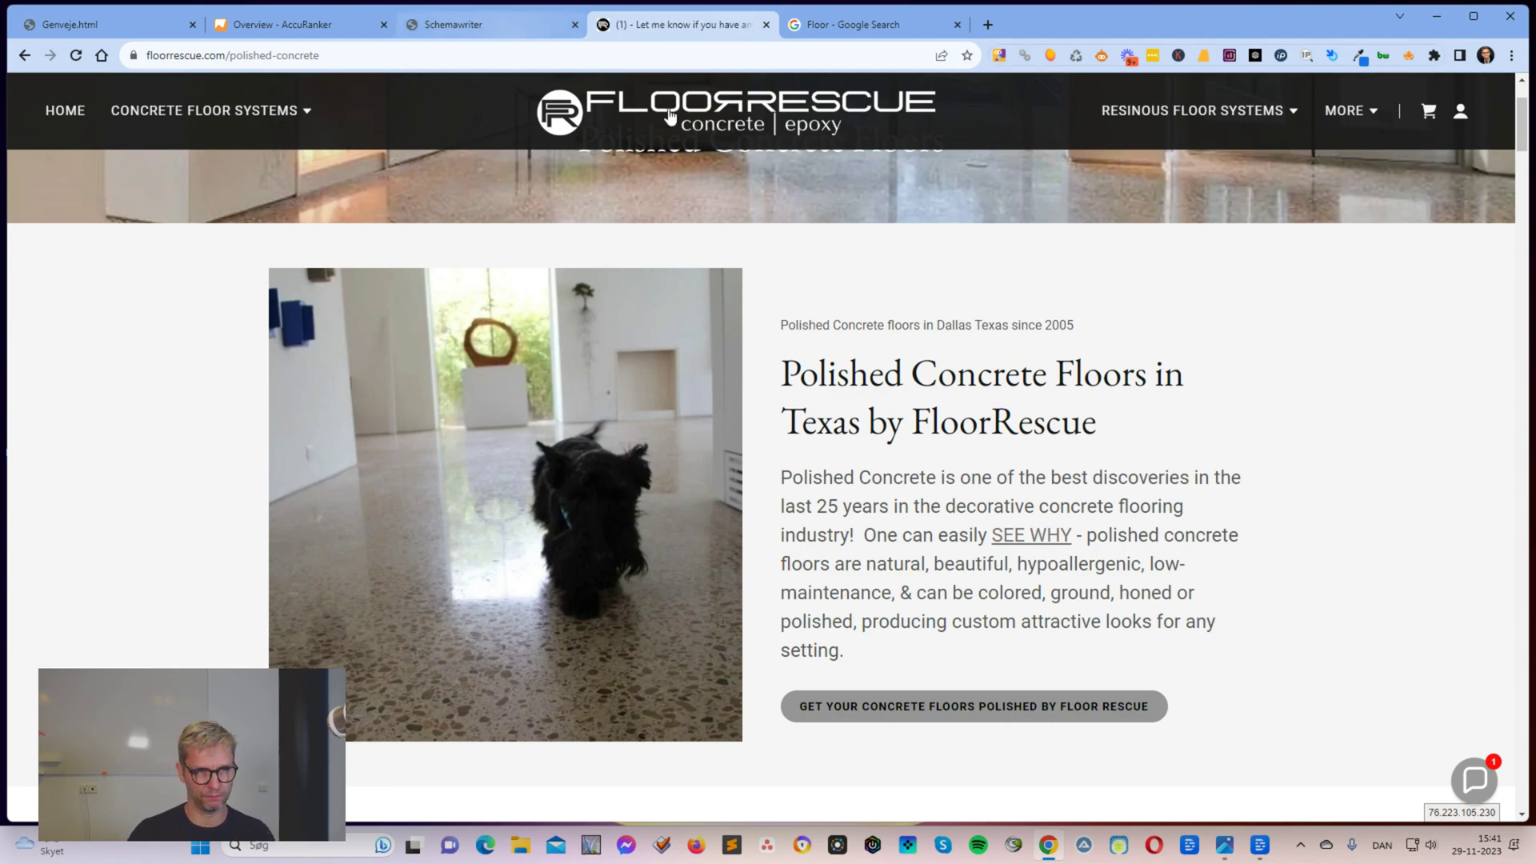
click(490, 24)
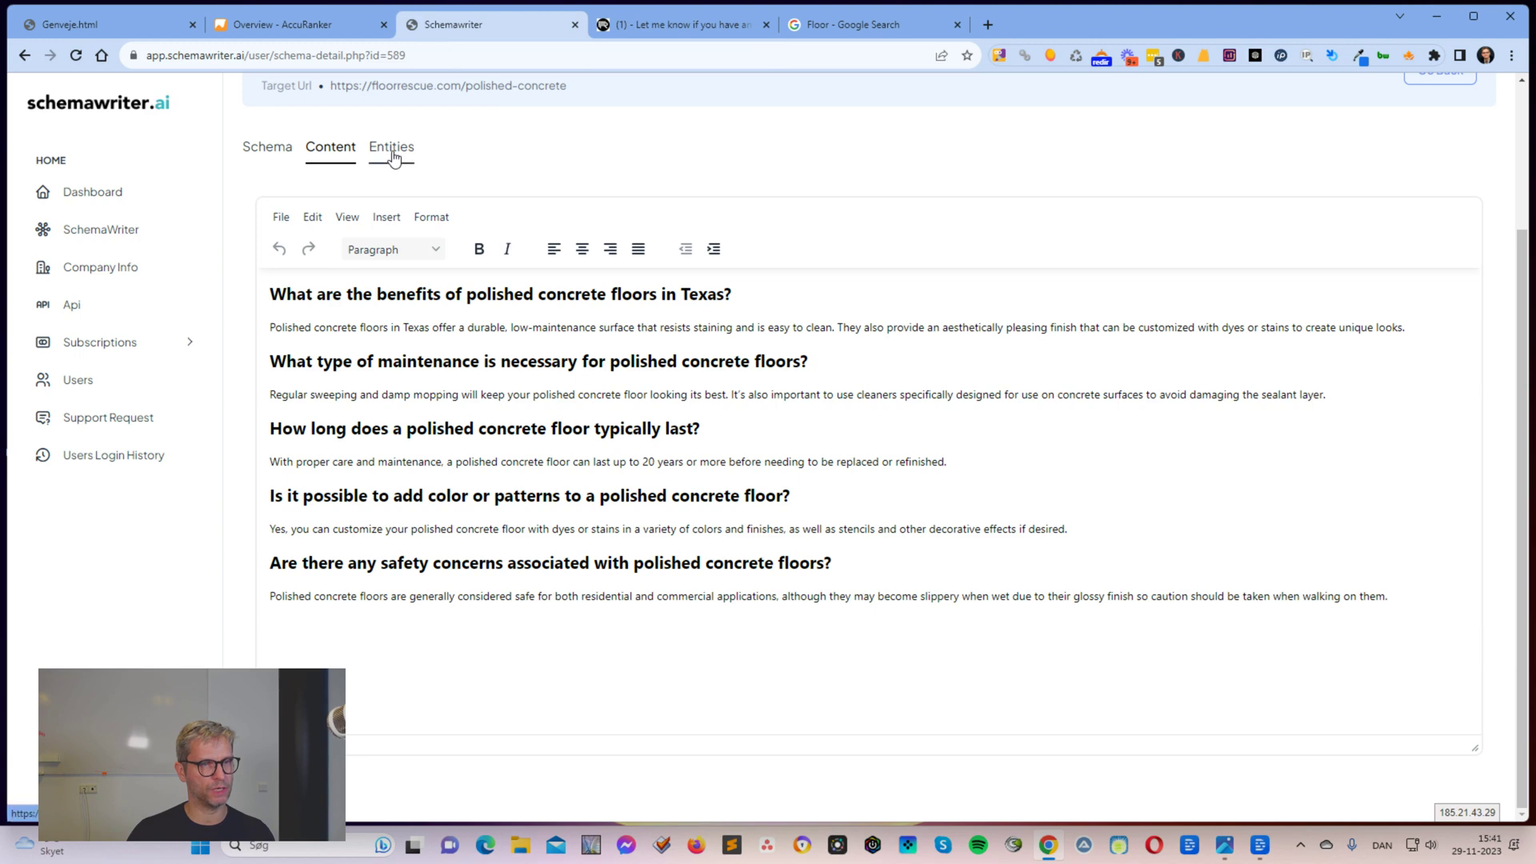
click(391, 152)
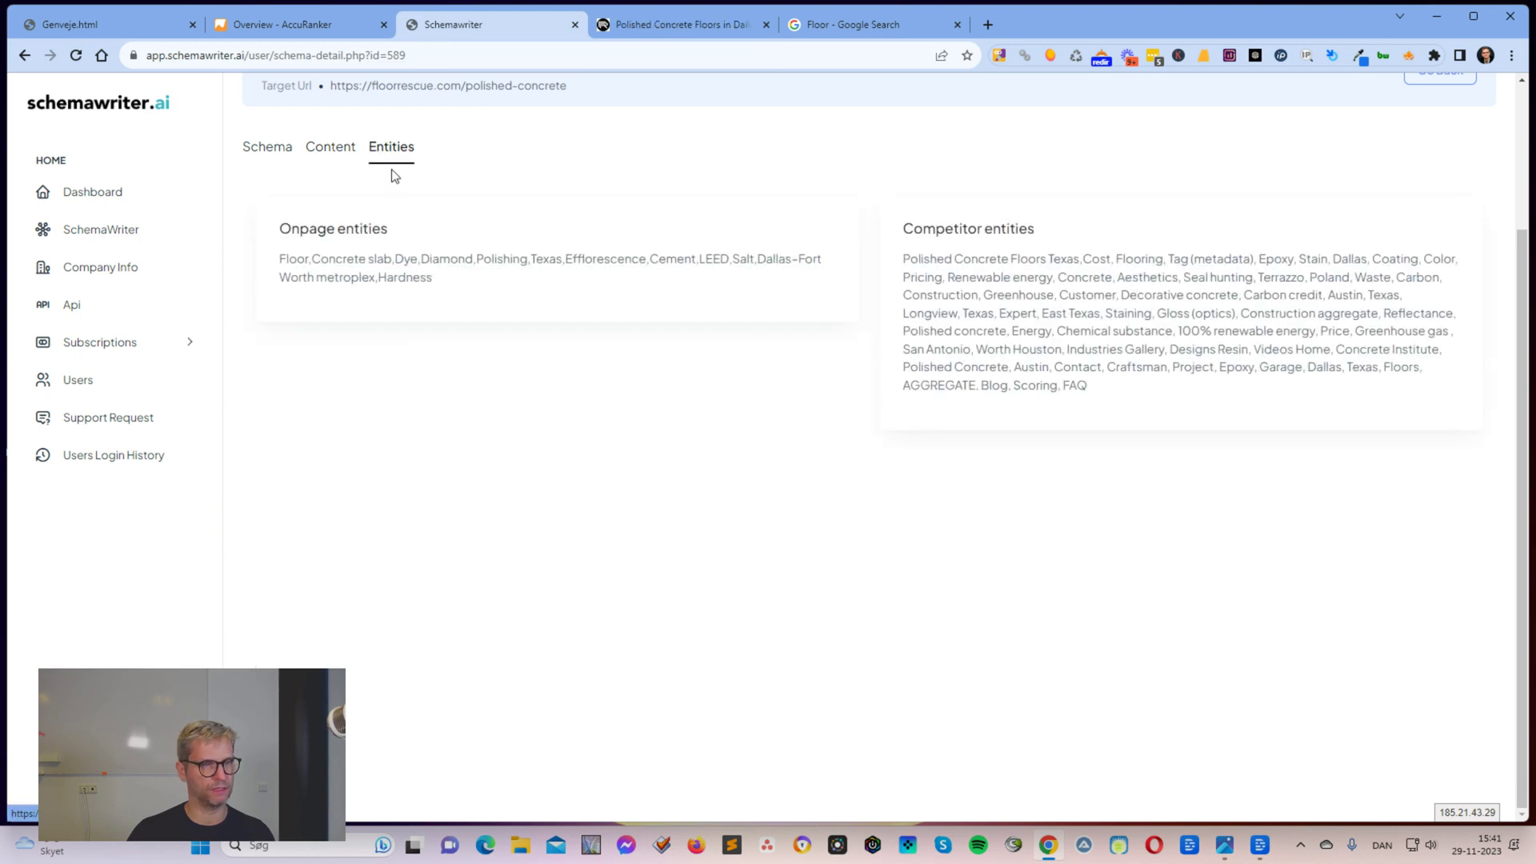
drag(1142, 405, 908, 277)
click(1001, 255)
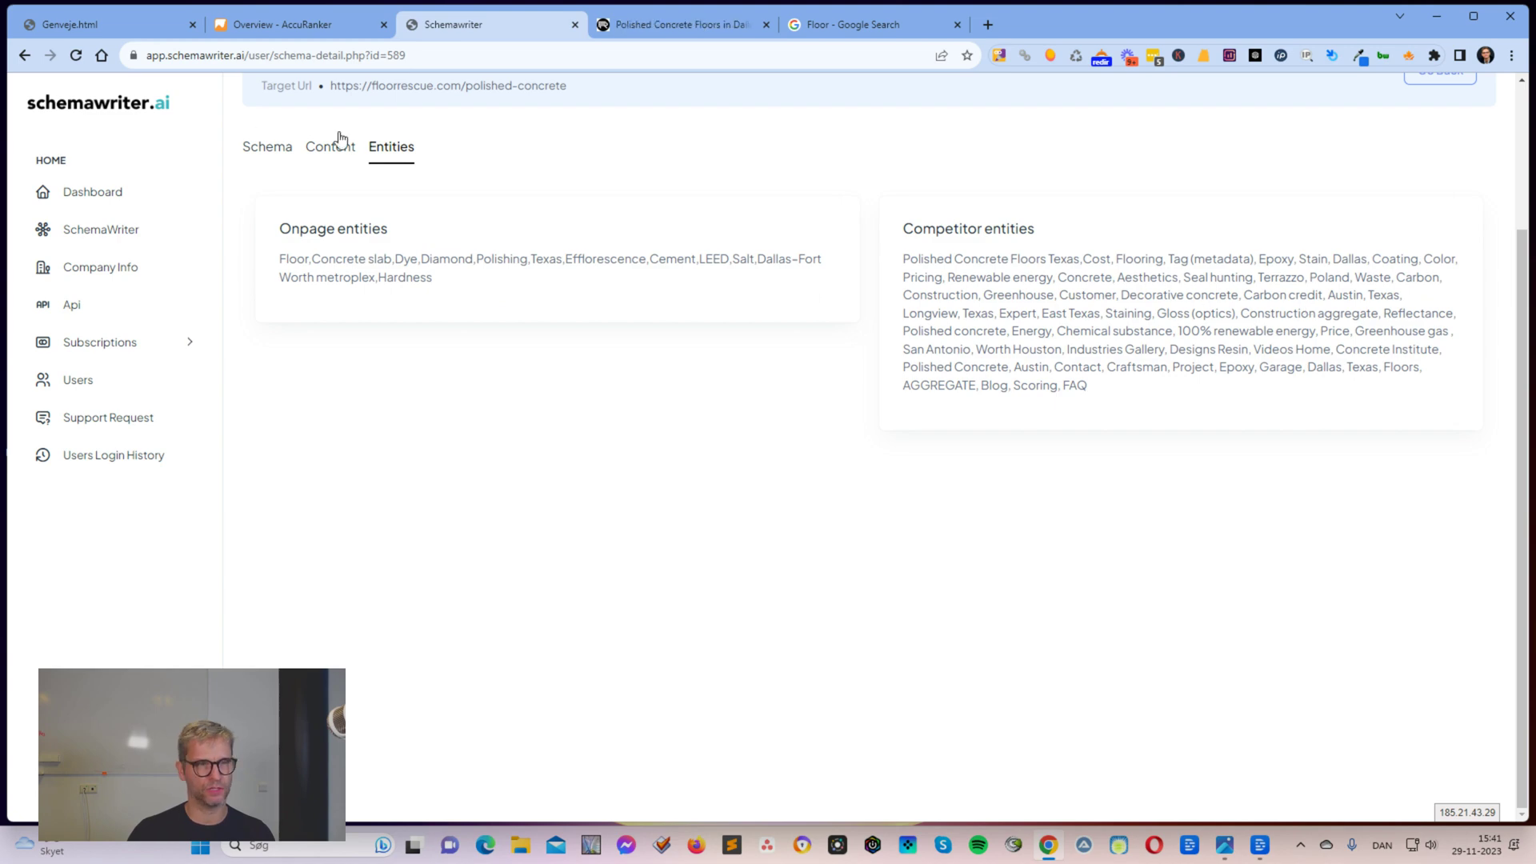
click(314, 147)
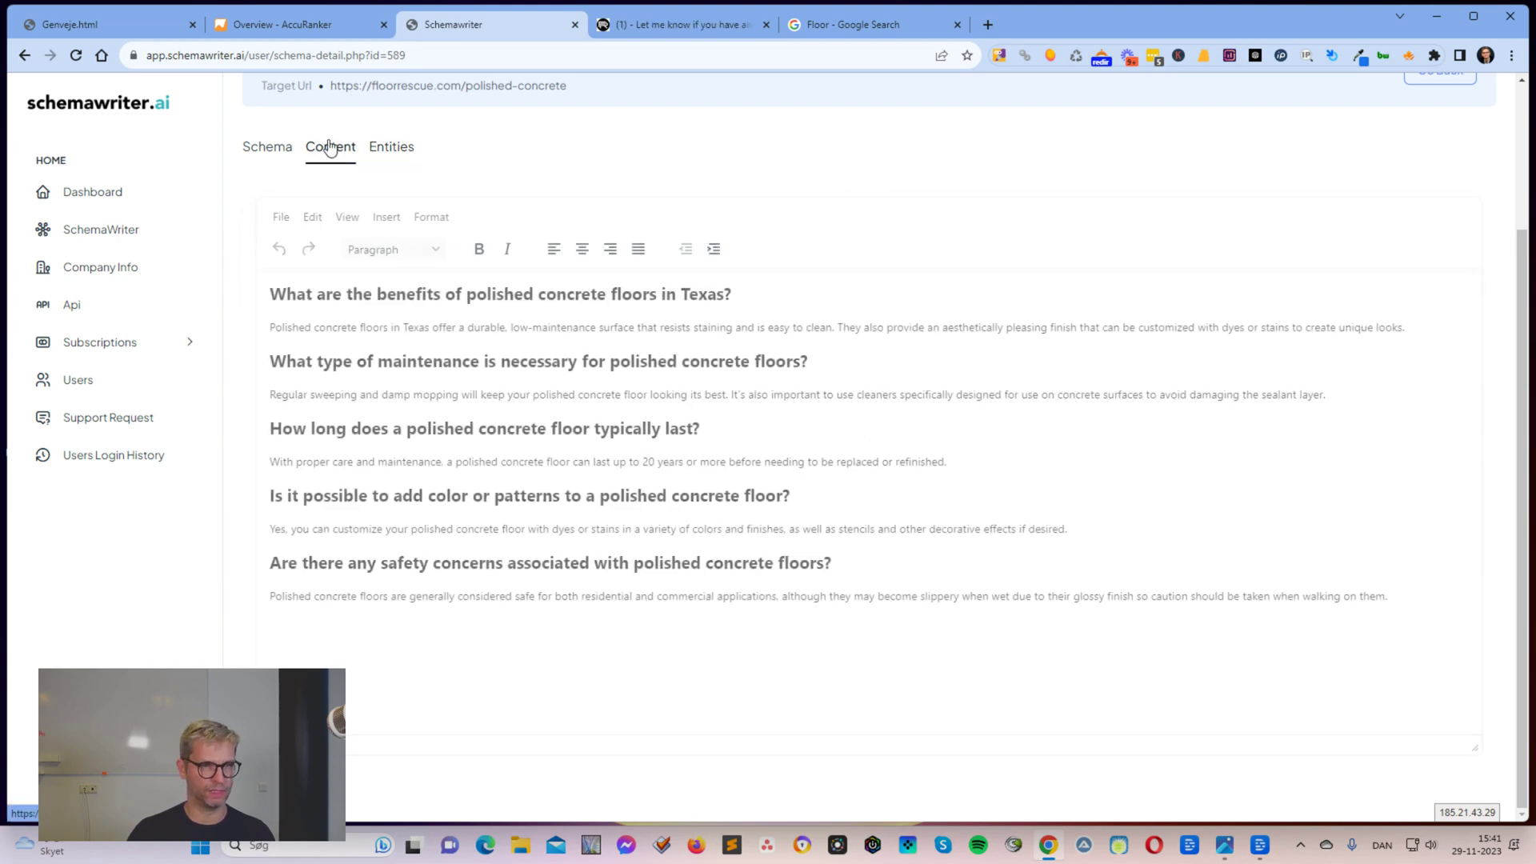
In the Schema tab, leave Local Business Schema unchecked so only WebPage and FAQ schemas generate.
click(274, 148)
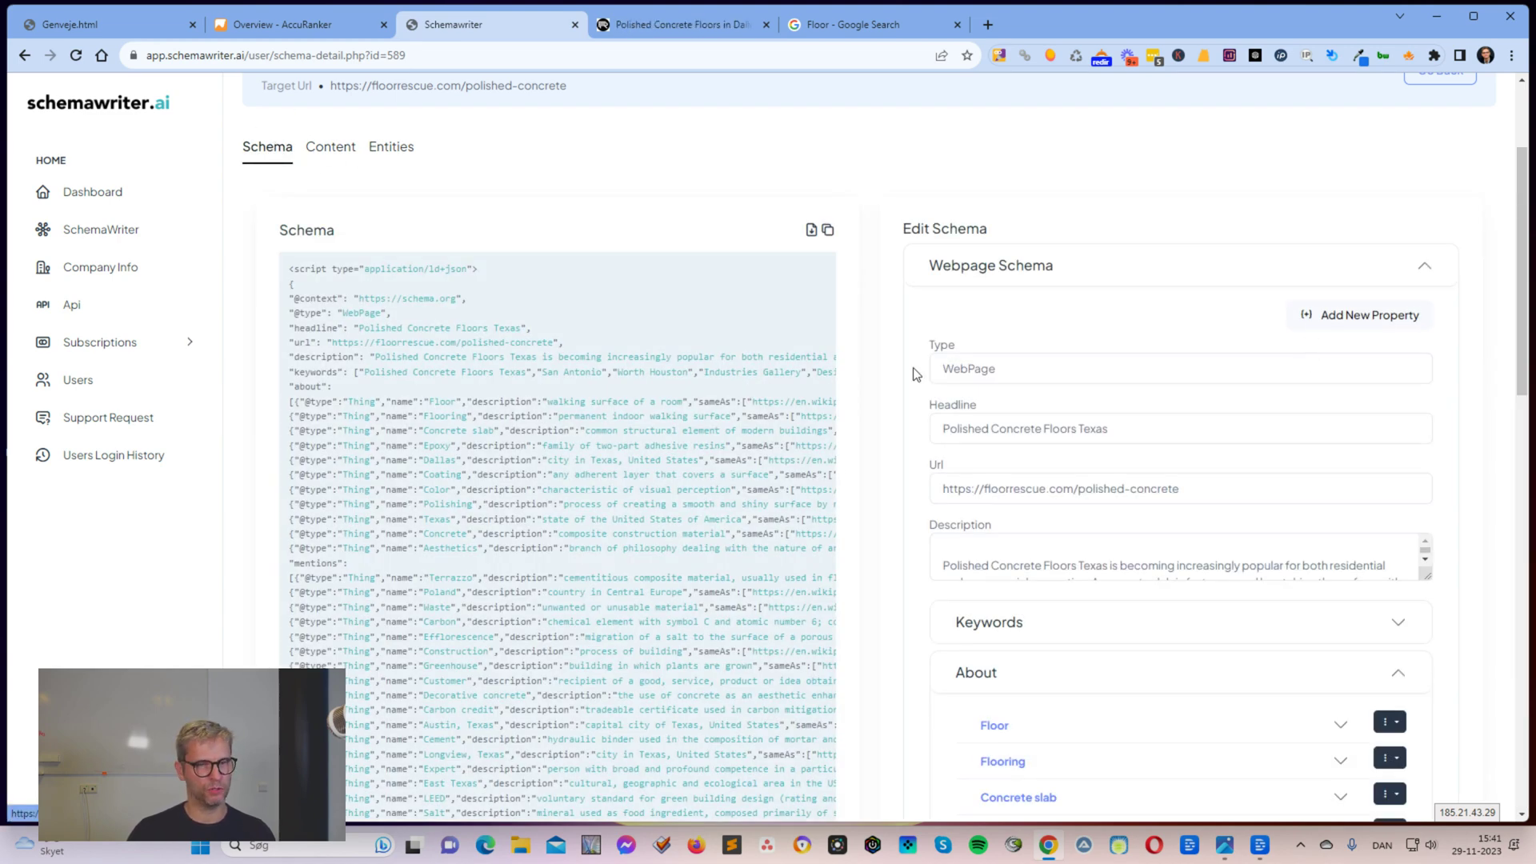
click(1143, 253)
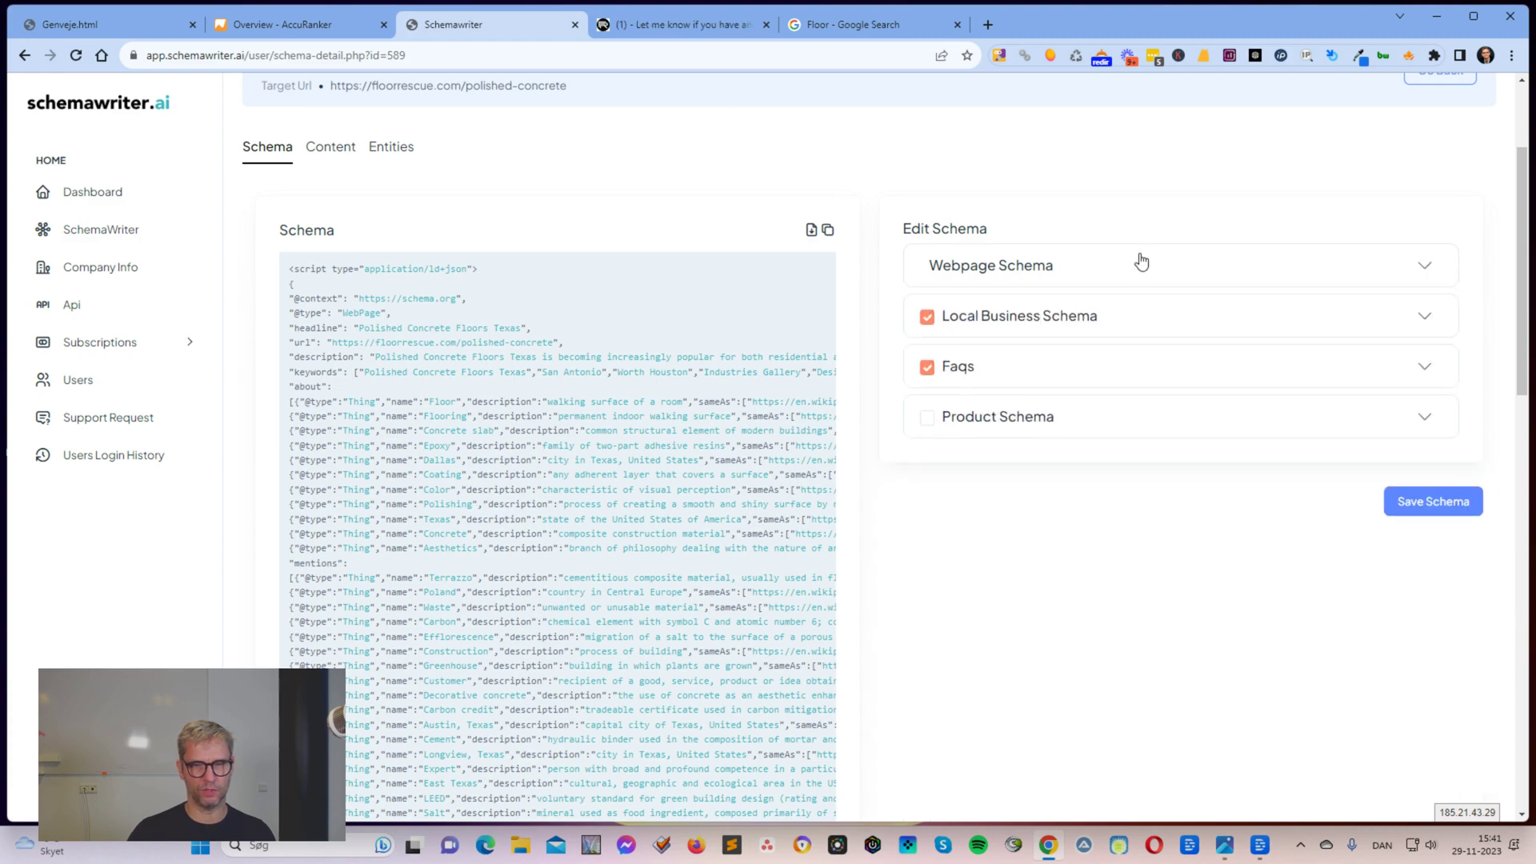
click(1086, 322)
scroll(1086, 323, down, 7)
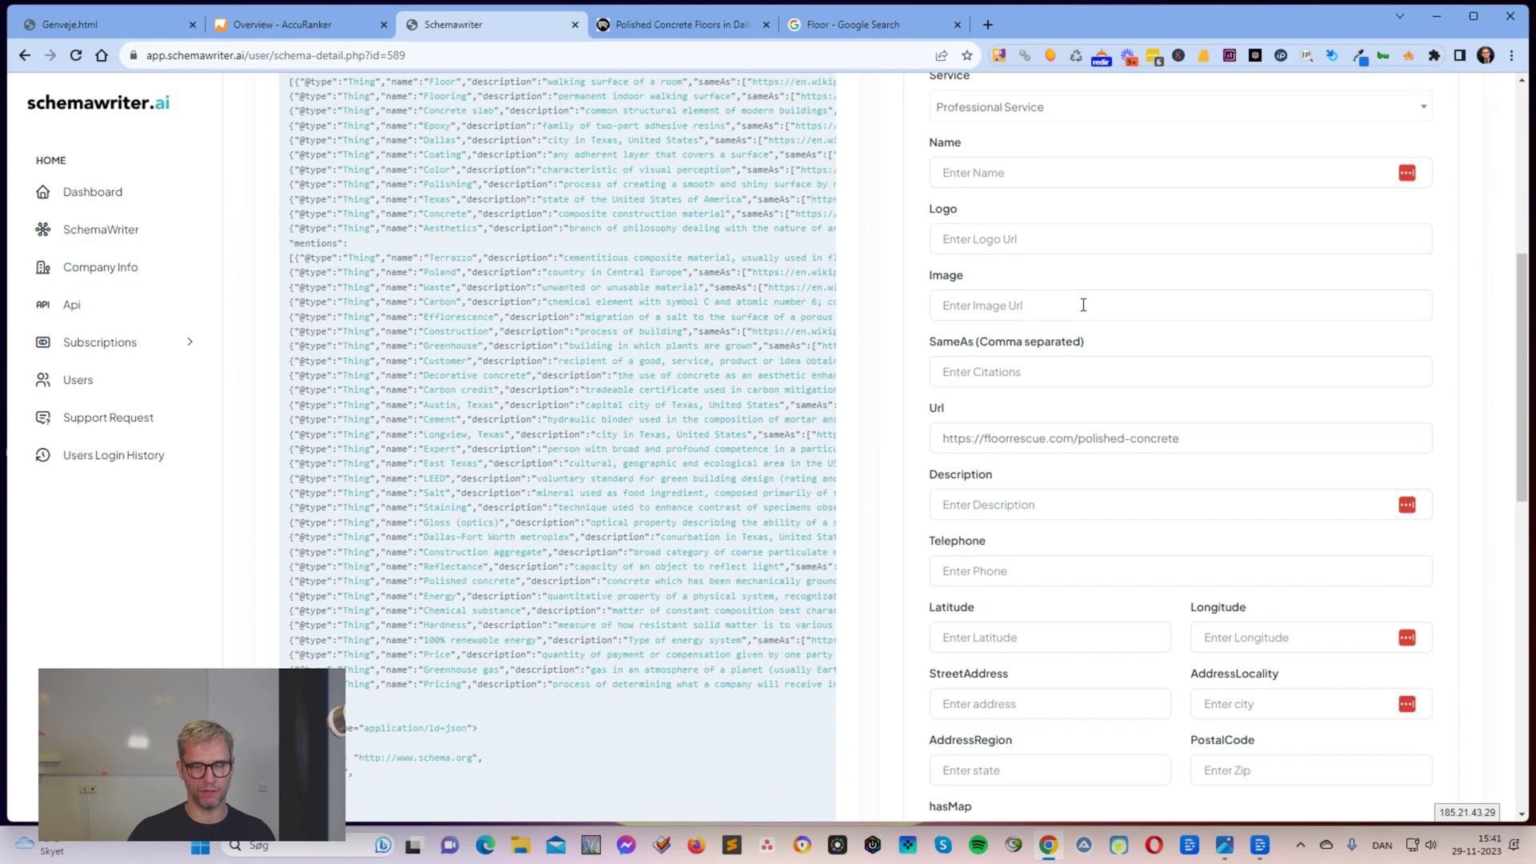
scroll(1083, 305, up, 3)
scroll(1083, 305, up, 5)
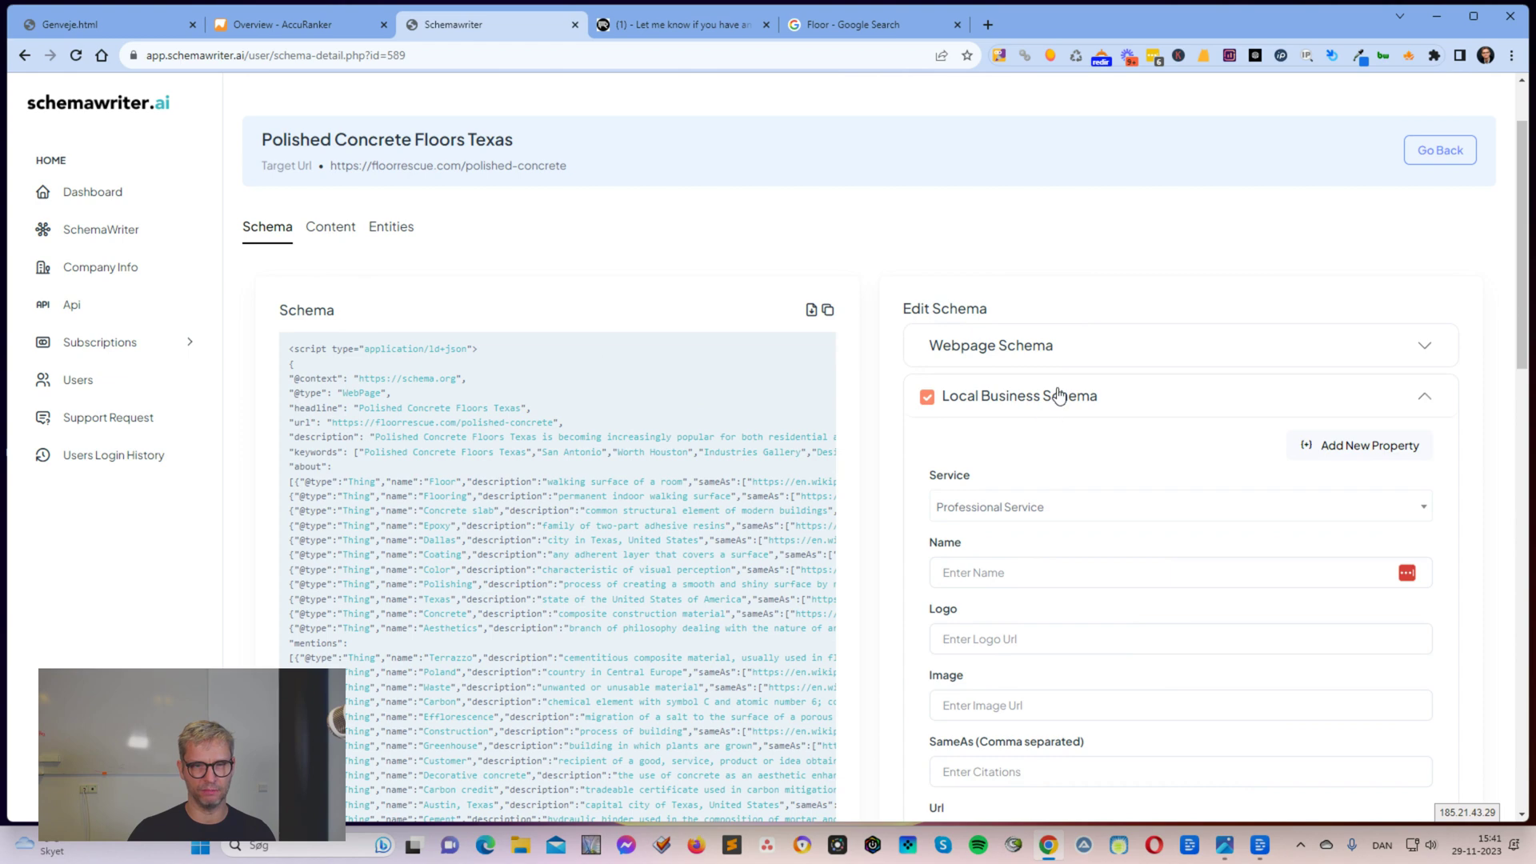
click(1051, 397)
click(927, 398)
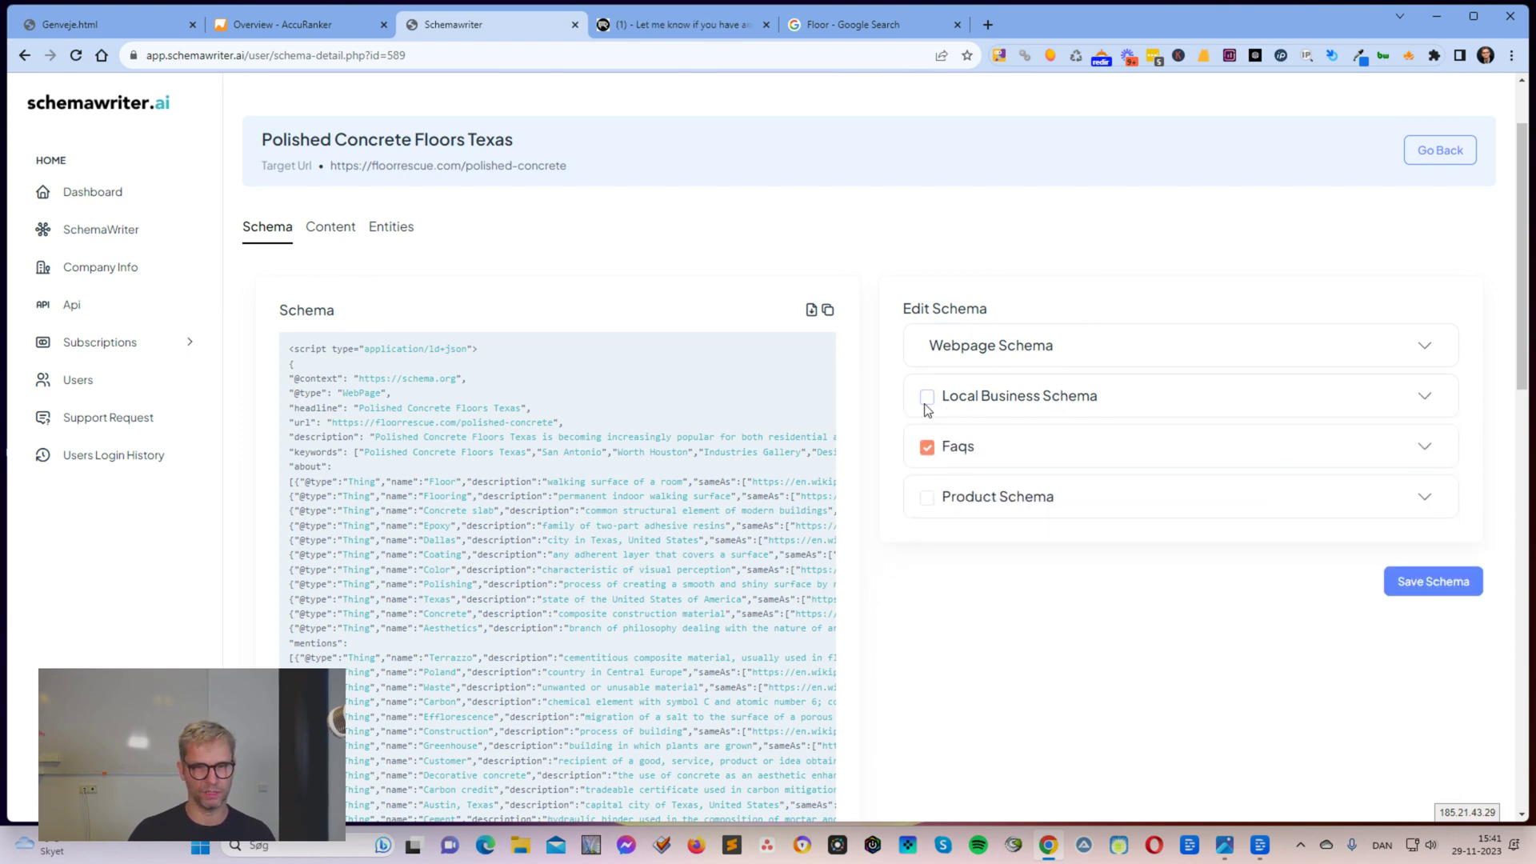
click(927, 399)
click(929, 400)
Review the generated code from the start of the WebPage block to the end of the FAQPage script.
scroll(687, 410, down, 15)
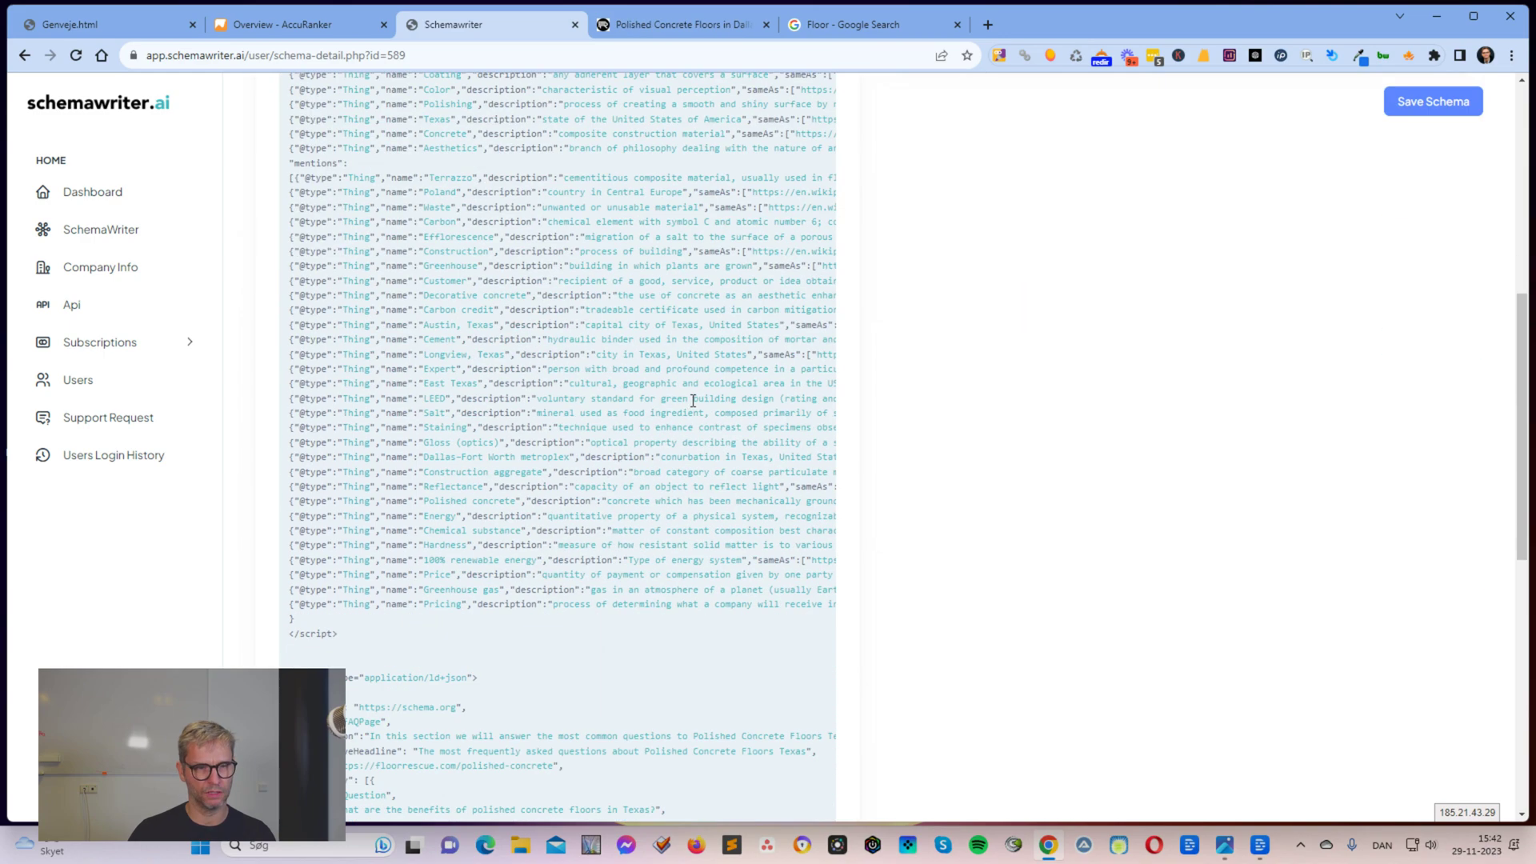
scroll(695, 408, up, 15)
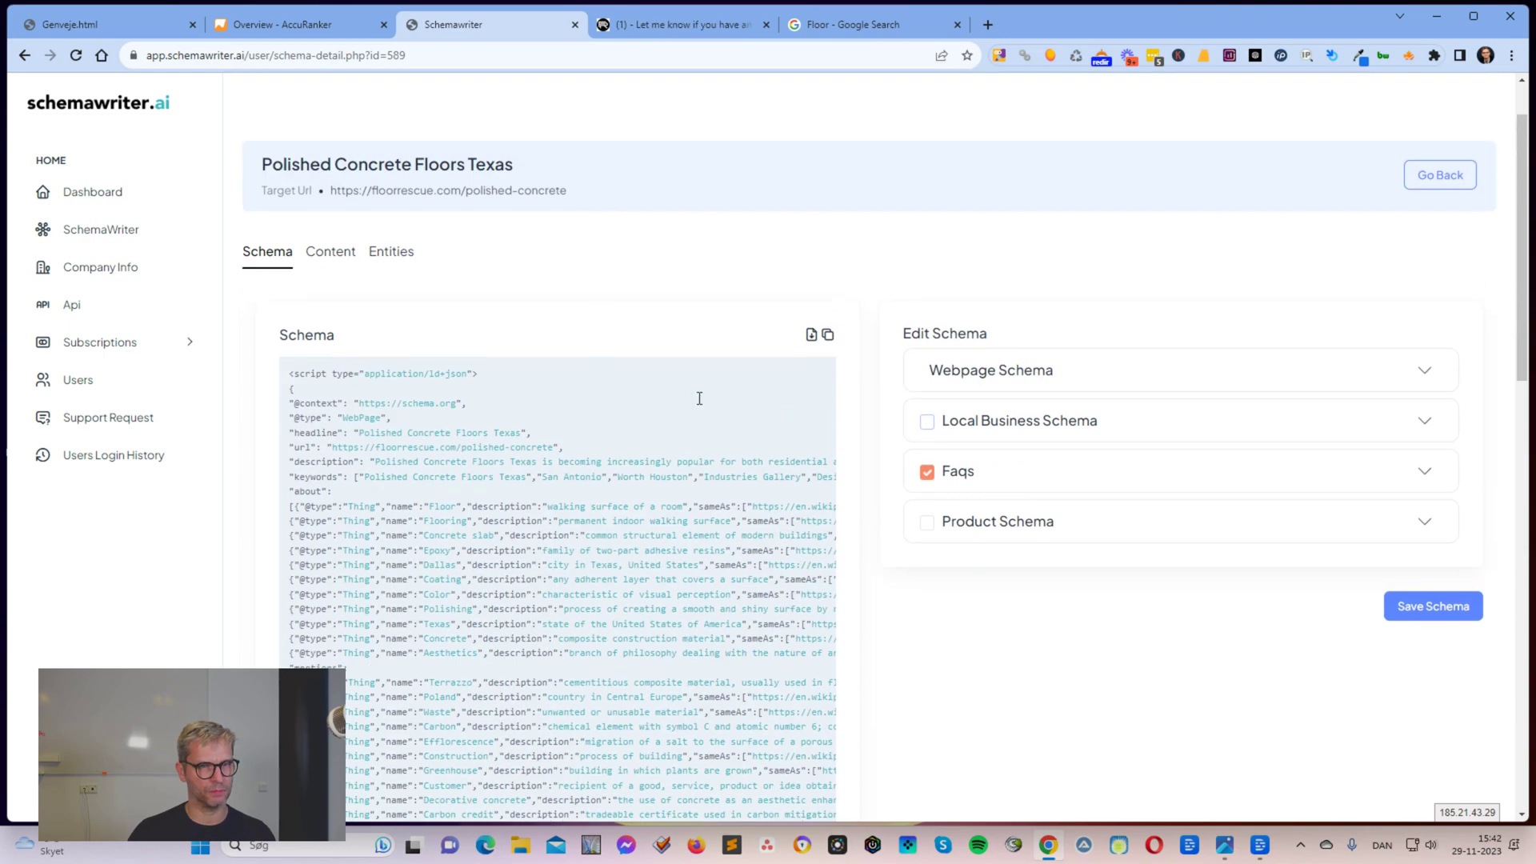
scroll(534, 398, down, 4)
scroll(274, 229, up, 2)
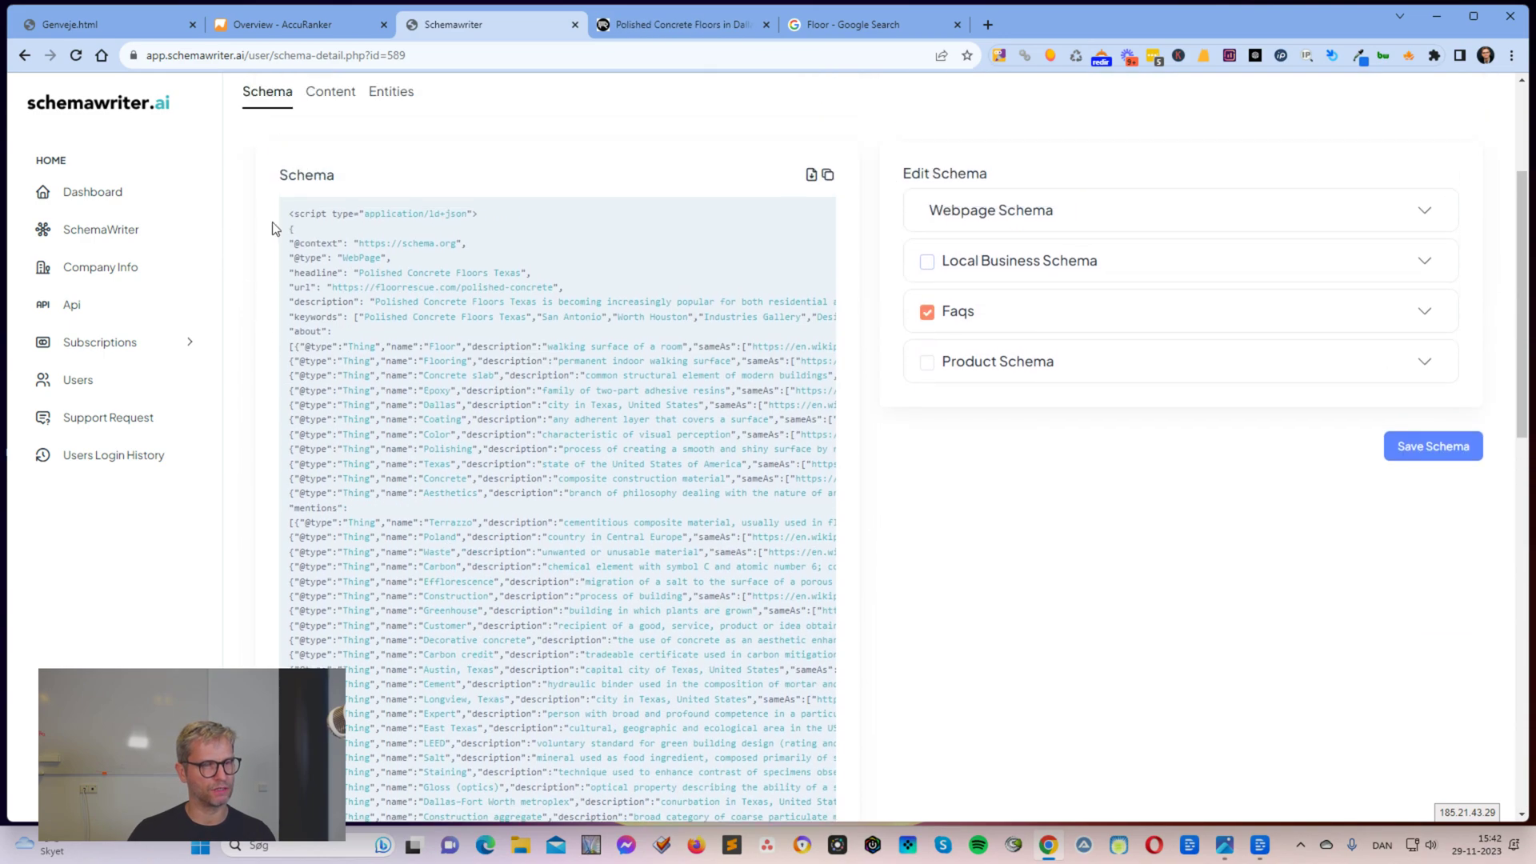
drag(288, 216, 501, 552)
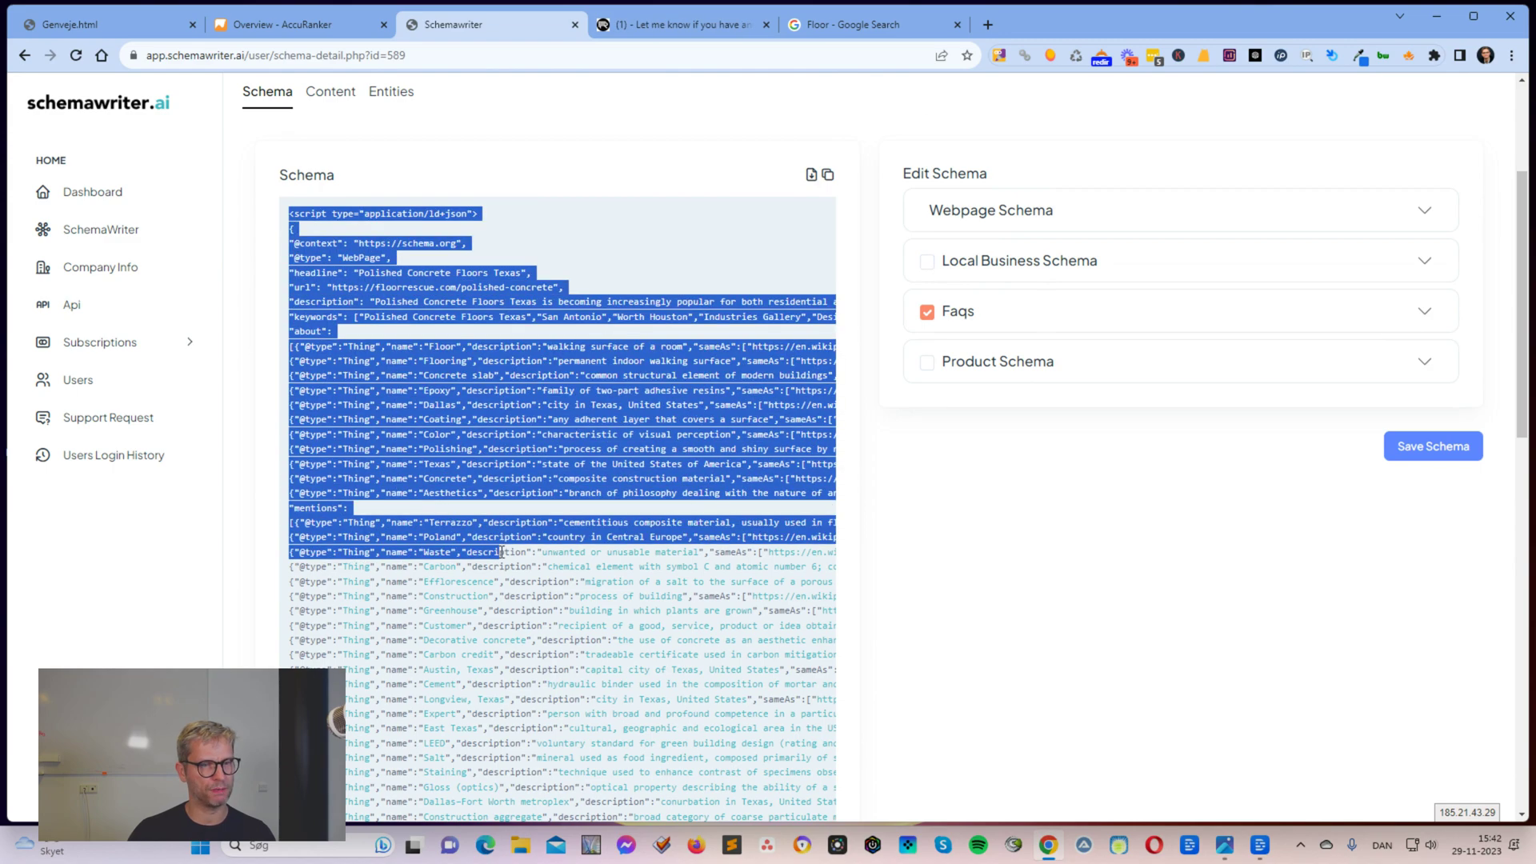
scroll(556, 538, down, 15)
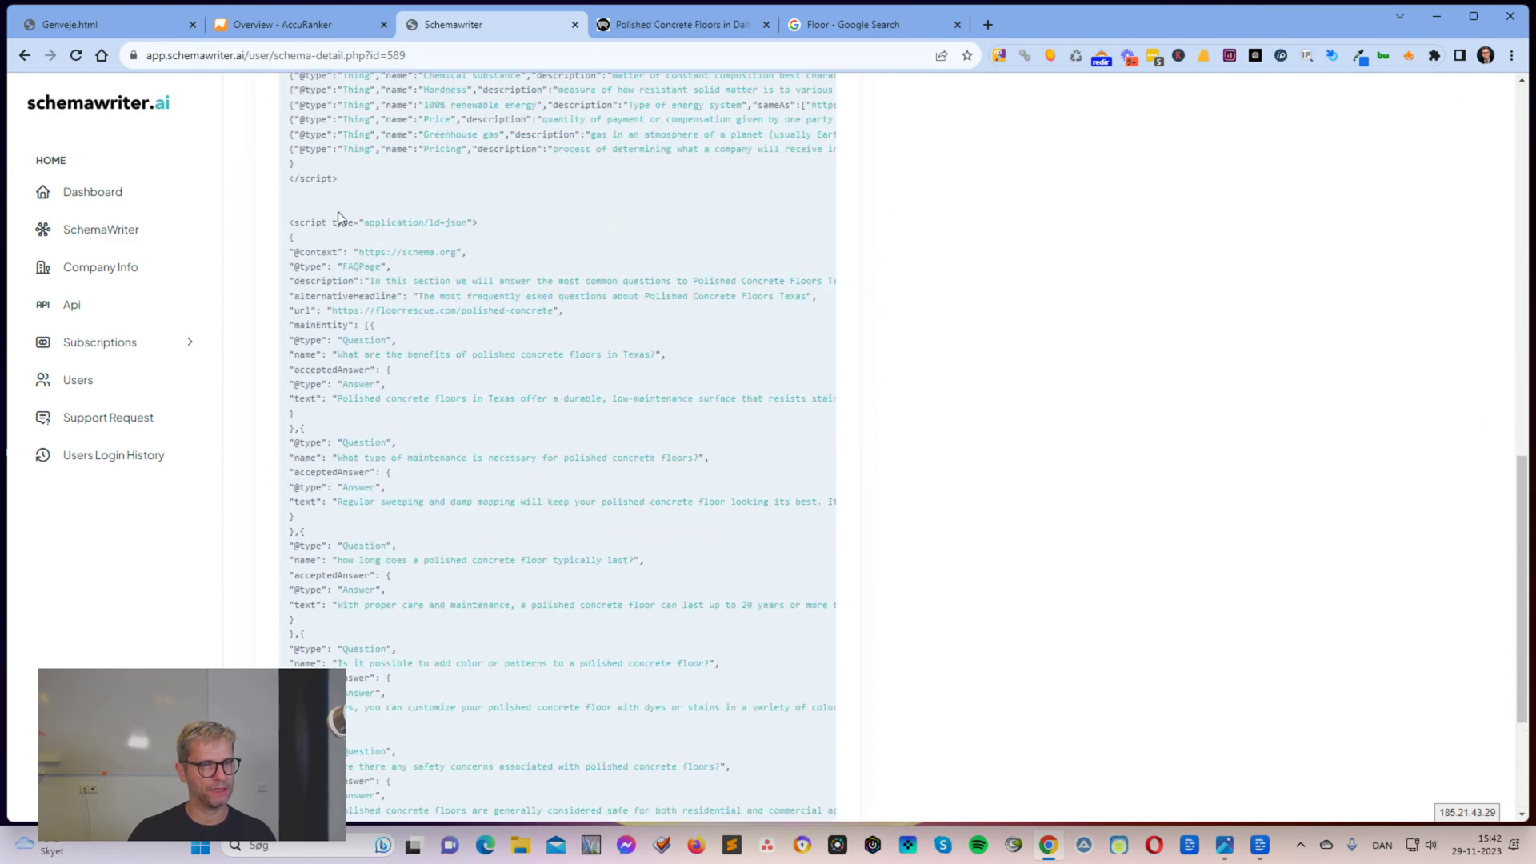
drag(337, 217, 475, 390)
click(439, 589)
scroll(487, 386, up, 20)
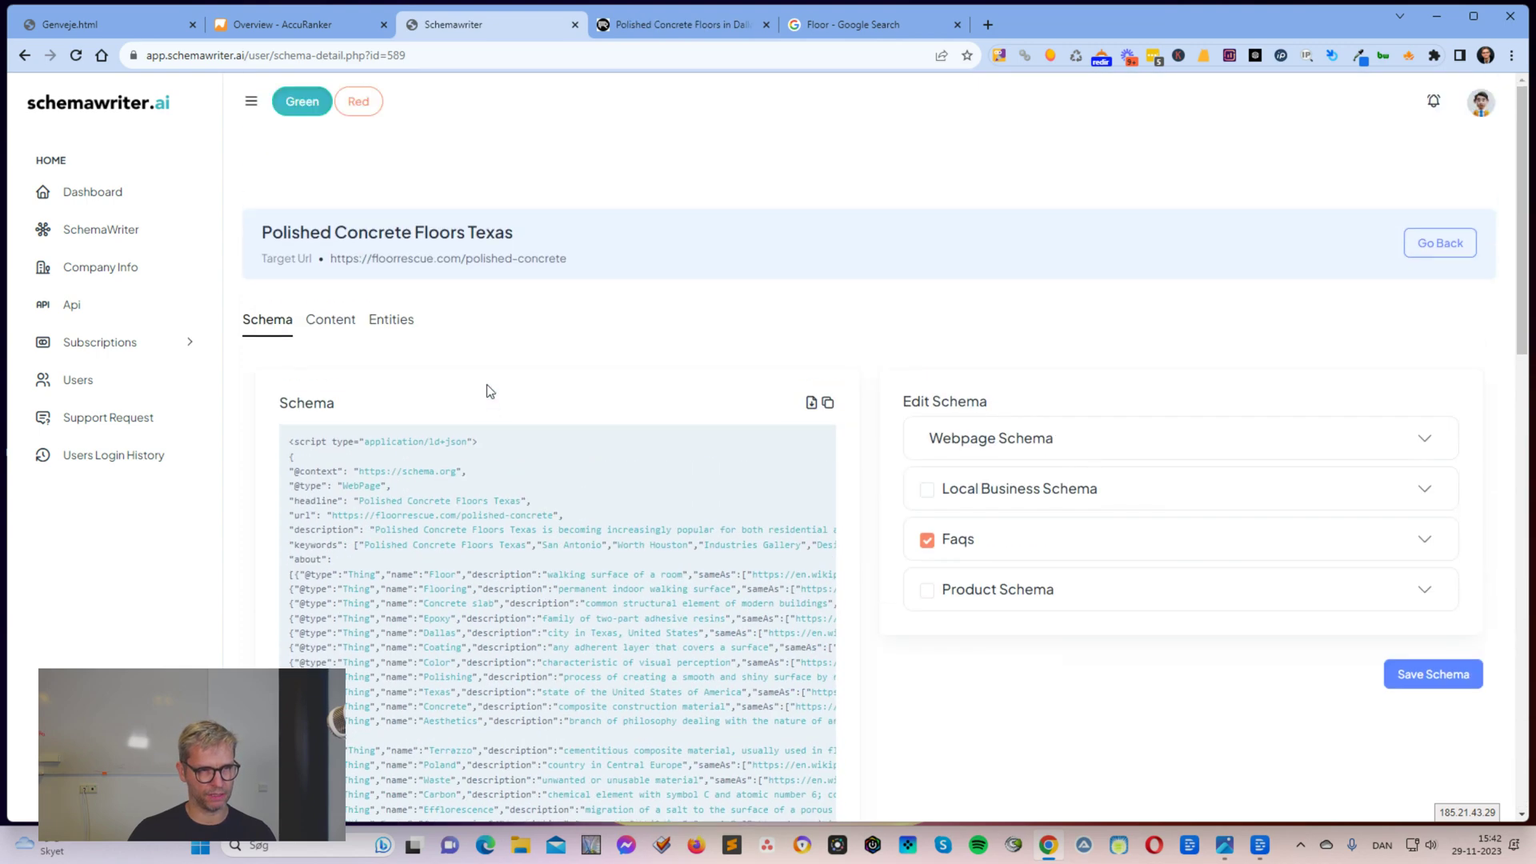
Download the generated schema as a file and open it briefly.
click(811, 404)
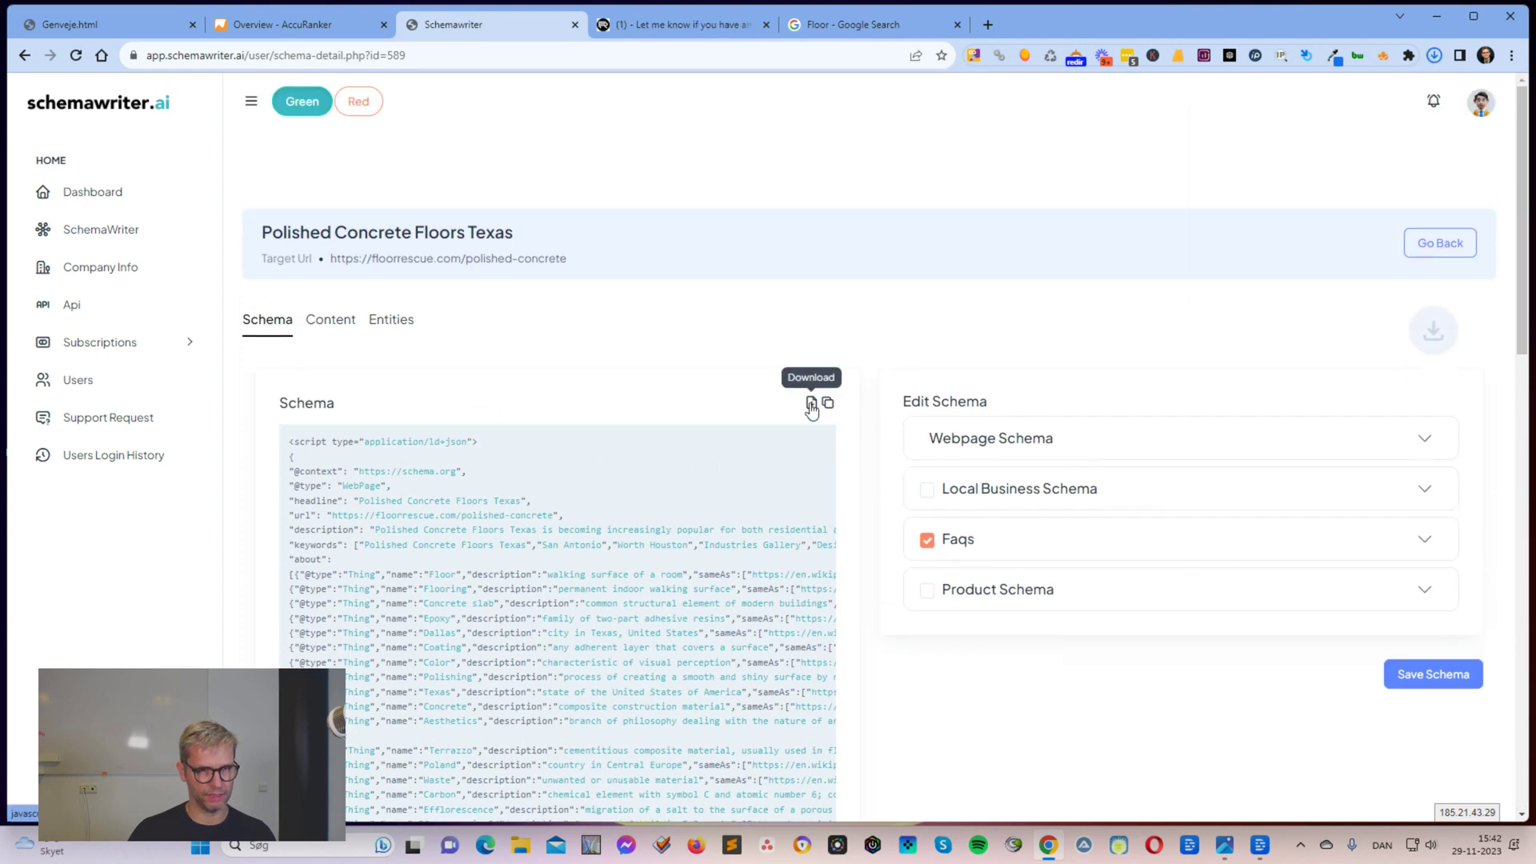
click(1274, 88)
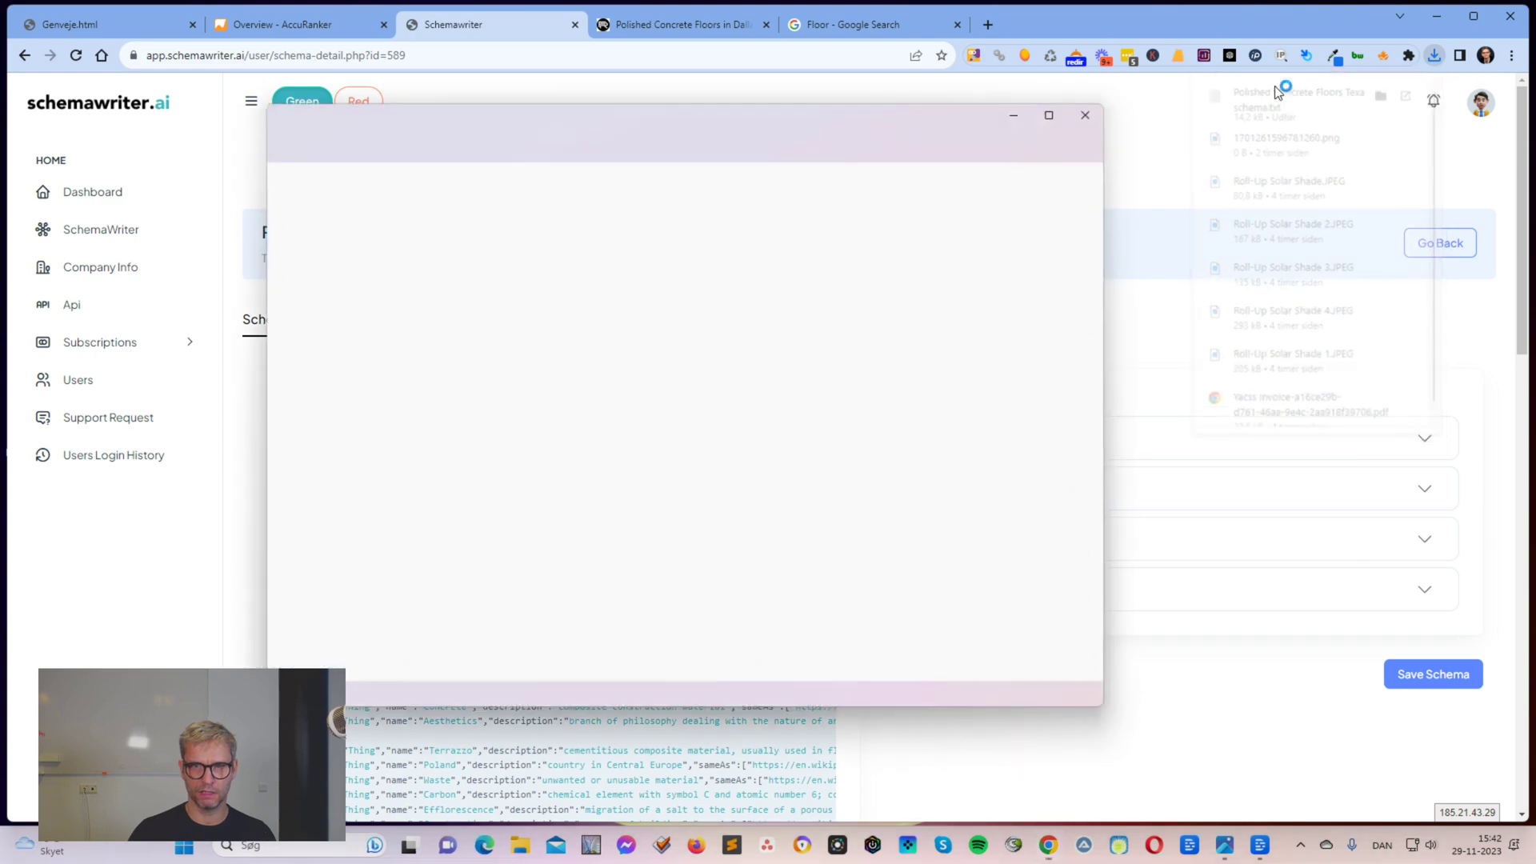
scroll(684, 423, down, 3)
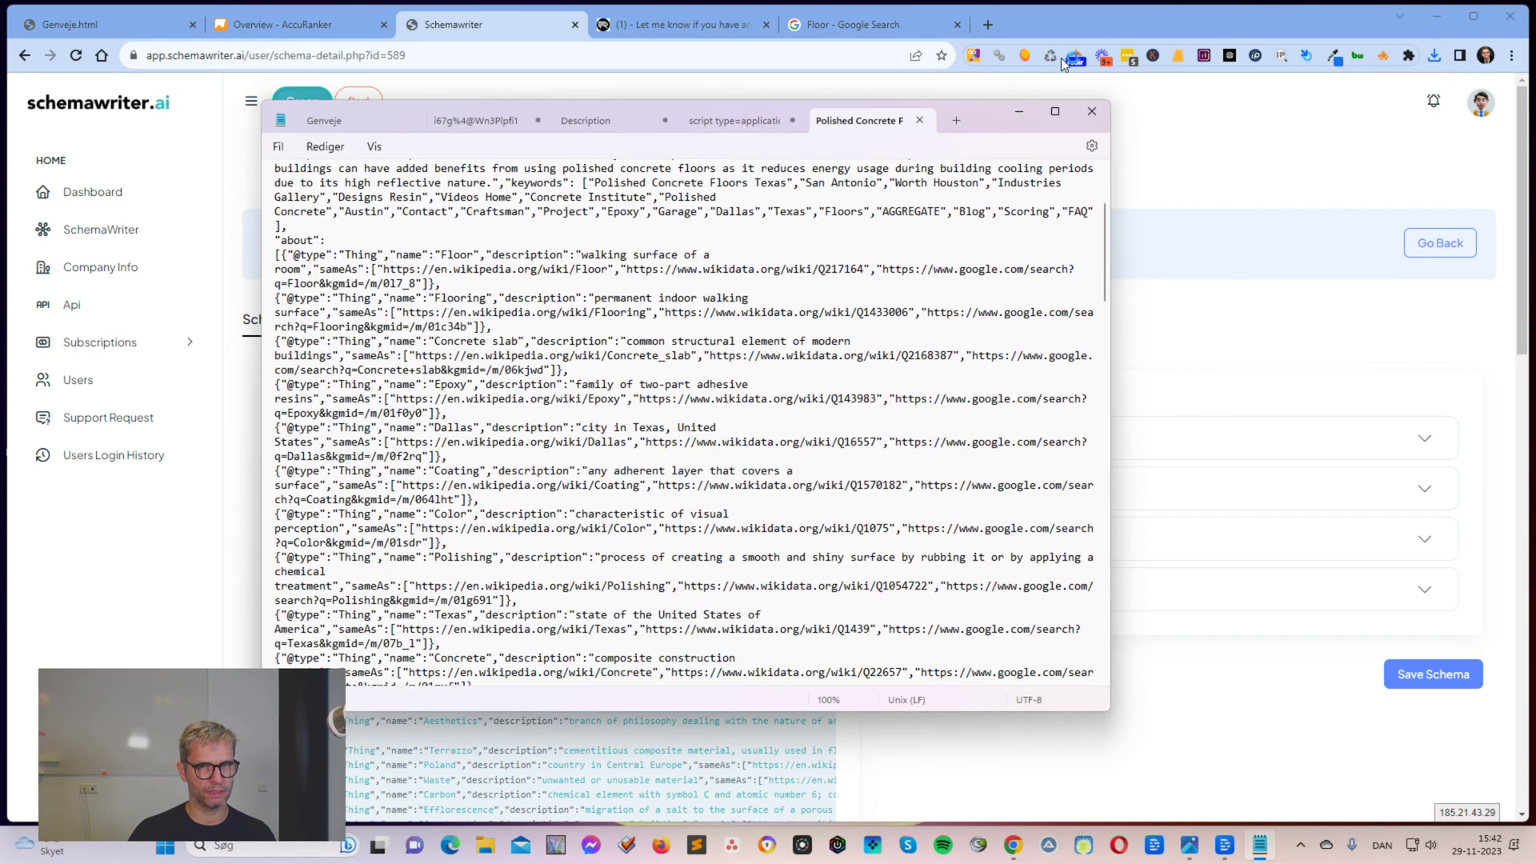
click(1019, 111)
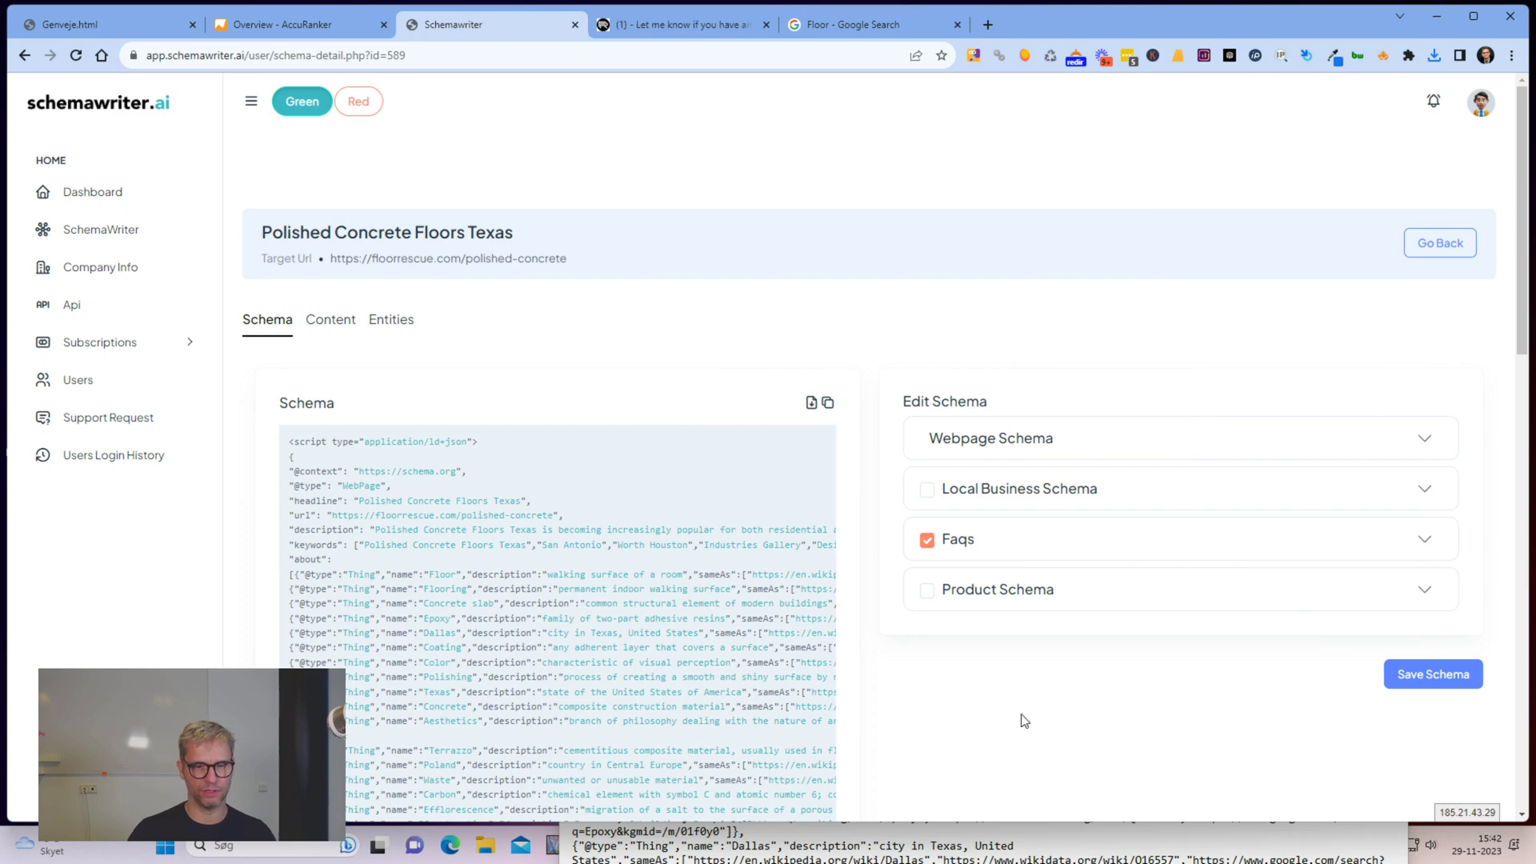
Paste the copied WebPage and FAQPage schema script into a new Notepad tab.
drag(1095, 826, 1095, 520)
click(1254, 540)
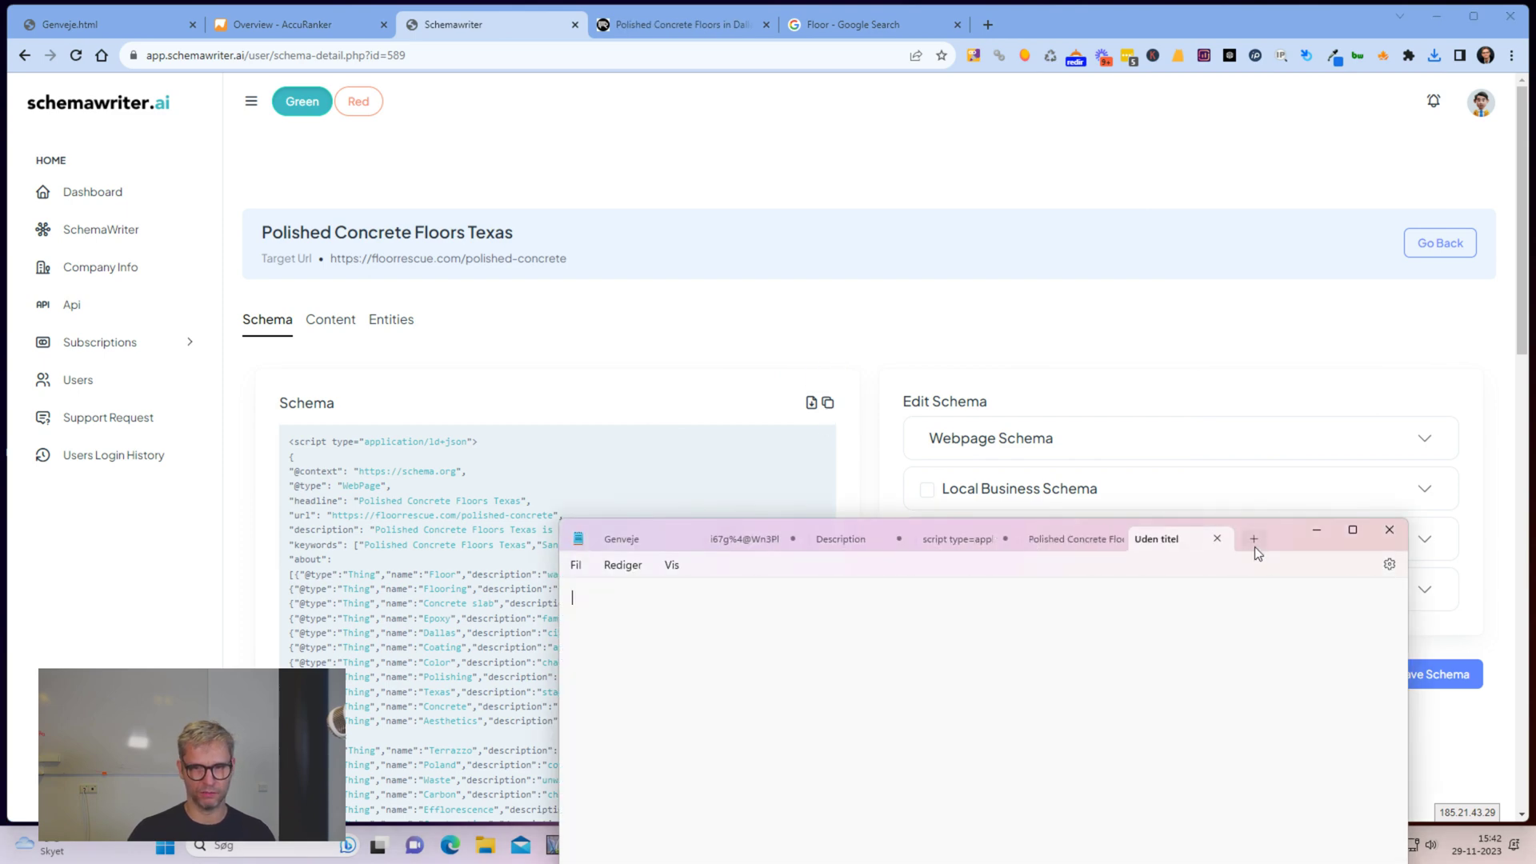
key(ctrl+v)
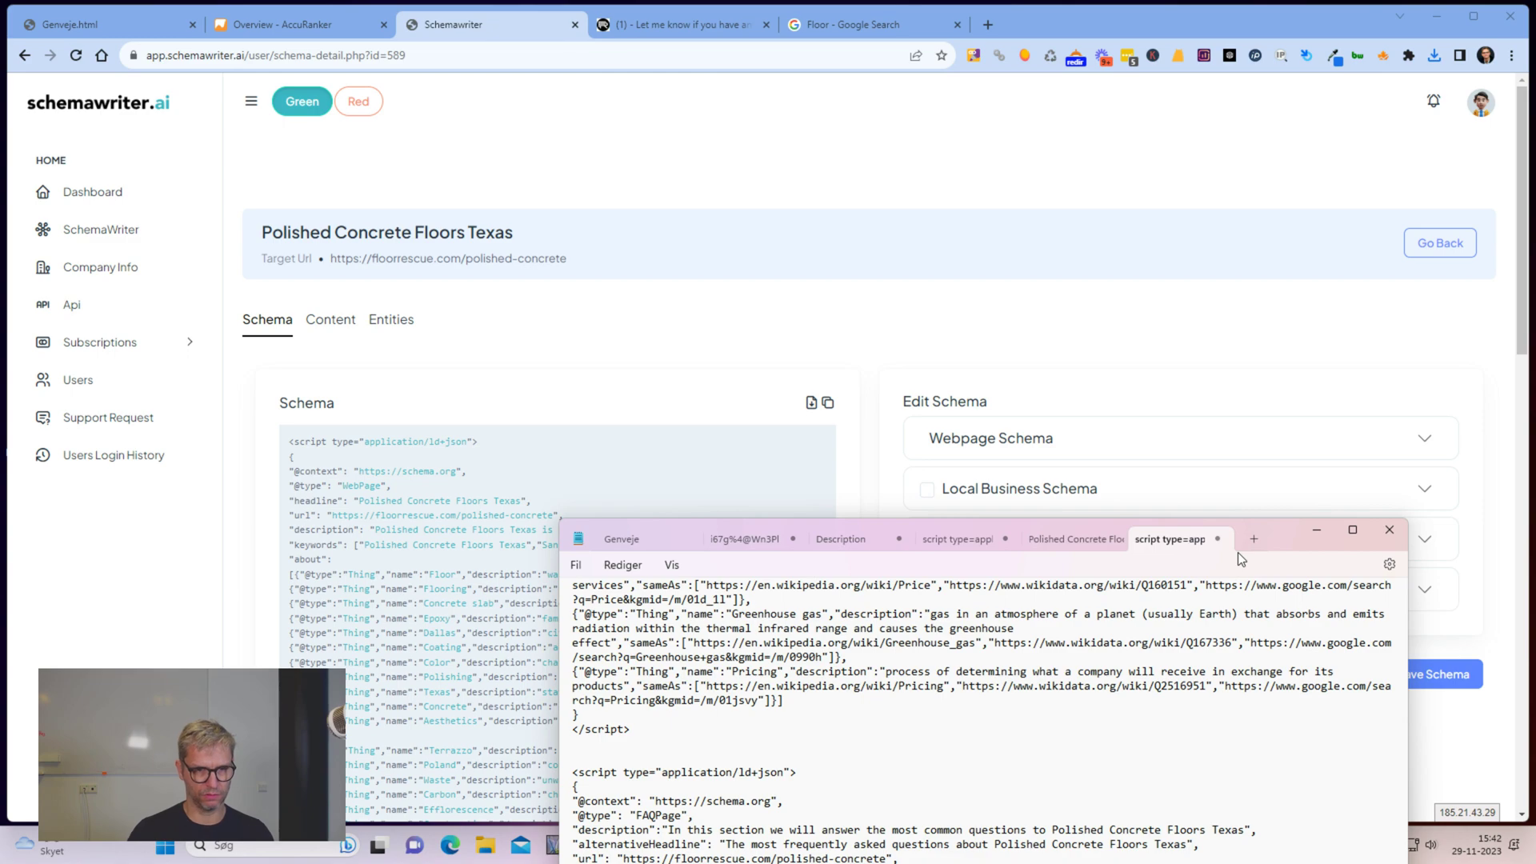
scroll(1160, 656, down, 15)
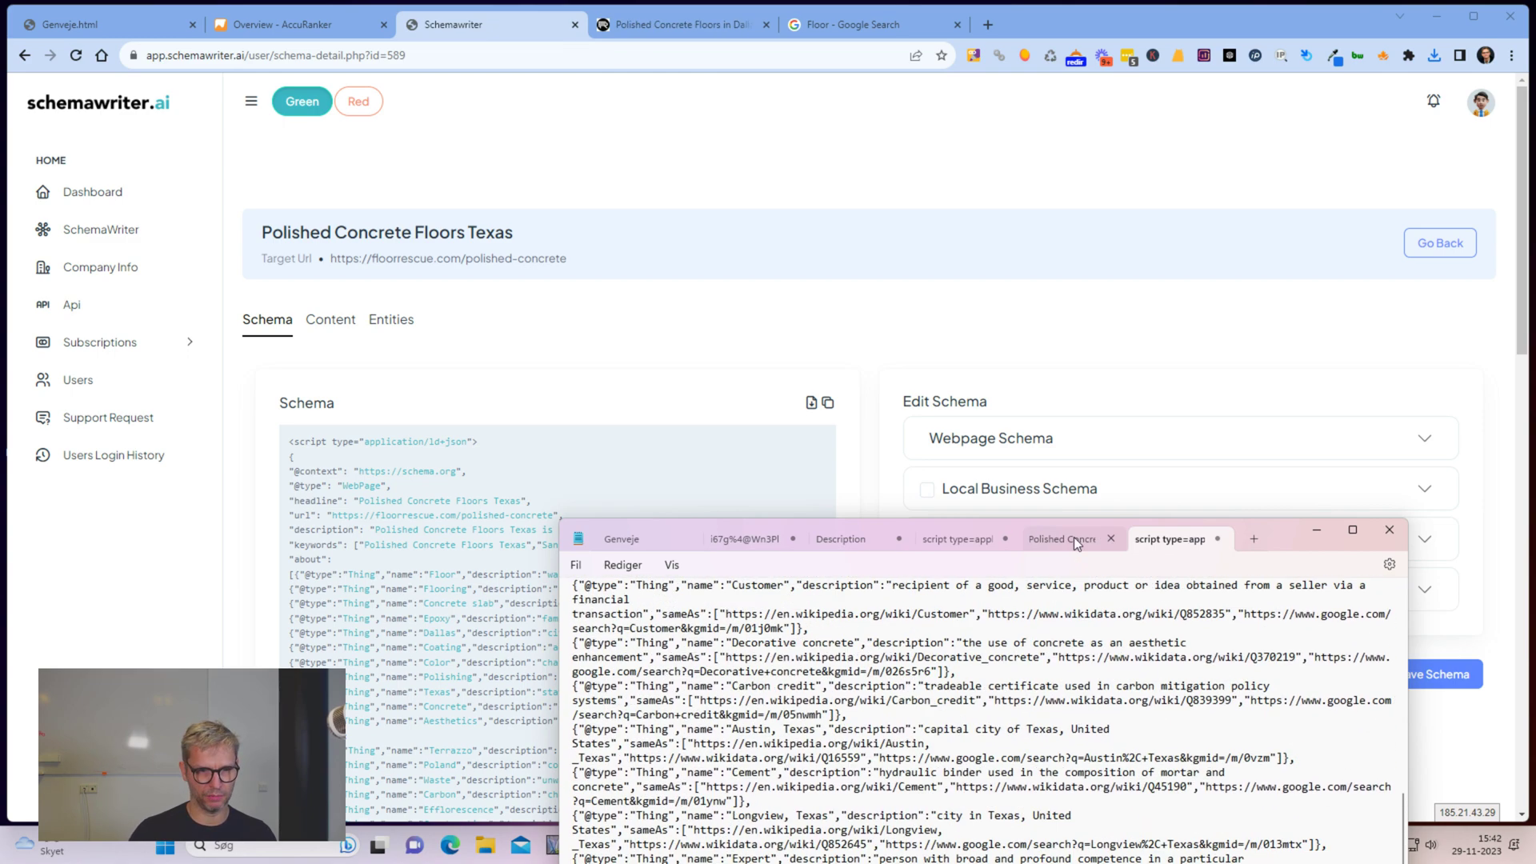
click(1092, 541)
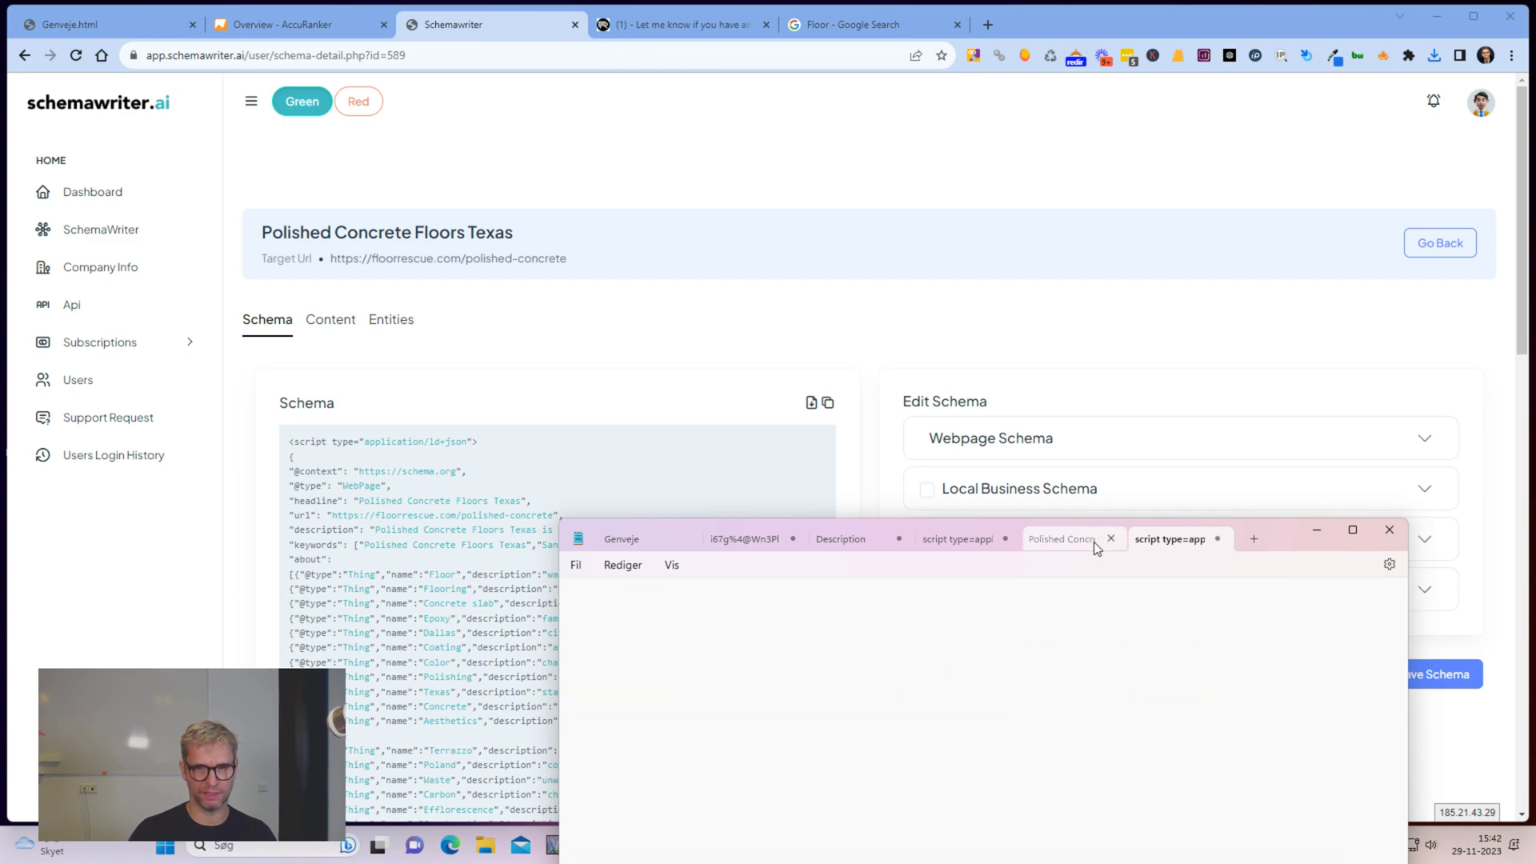
click(674, 480)
scroll(673, 480, down, 20)
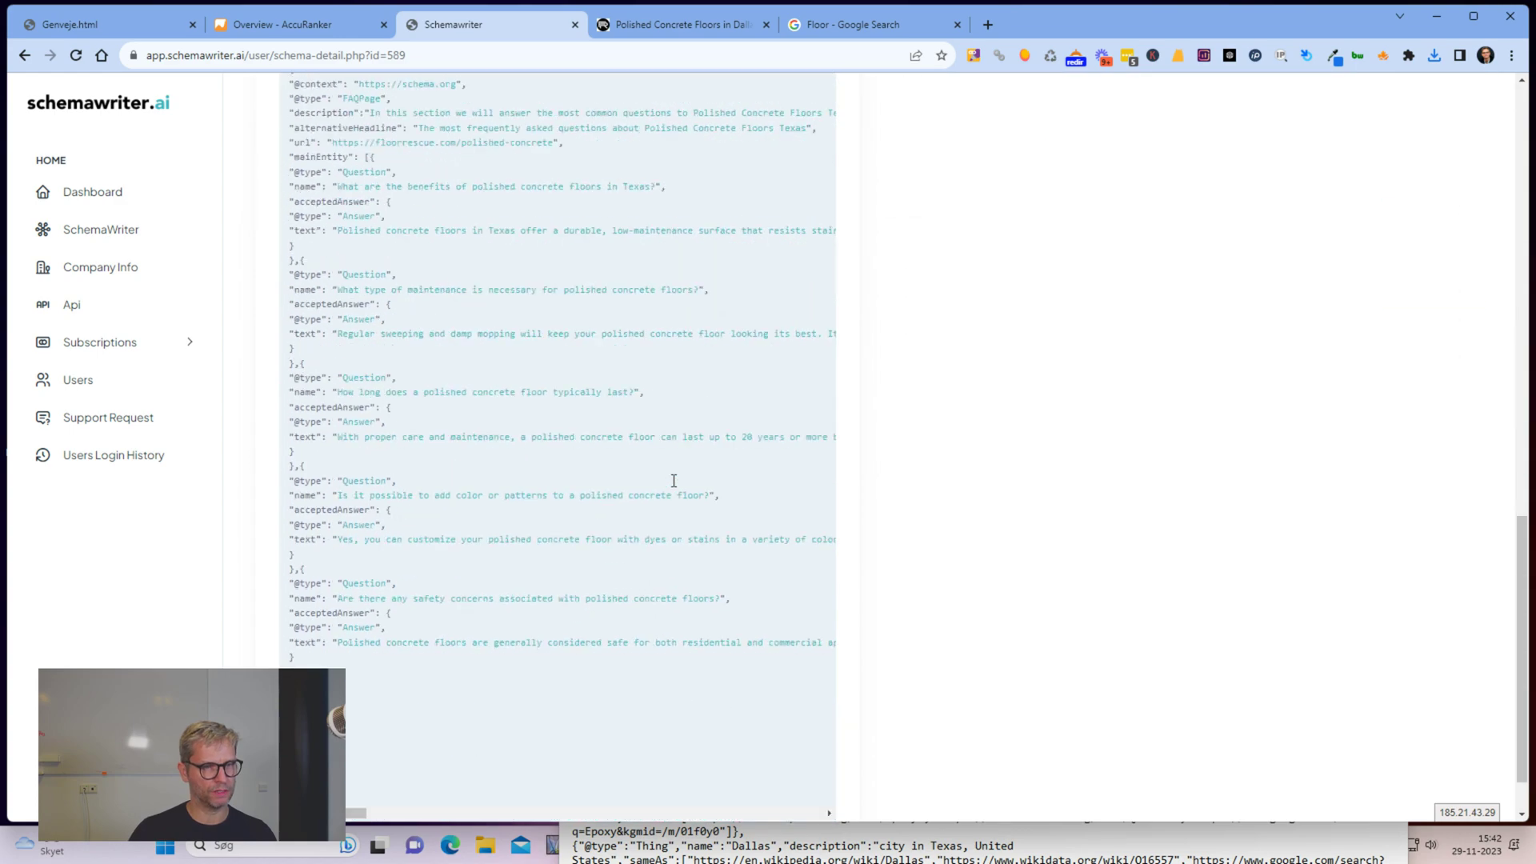
scroll(664, 654, up, 15)
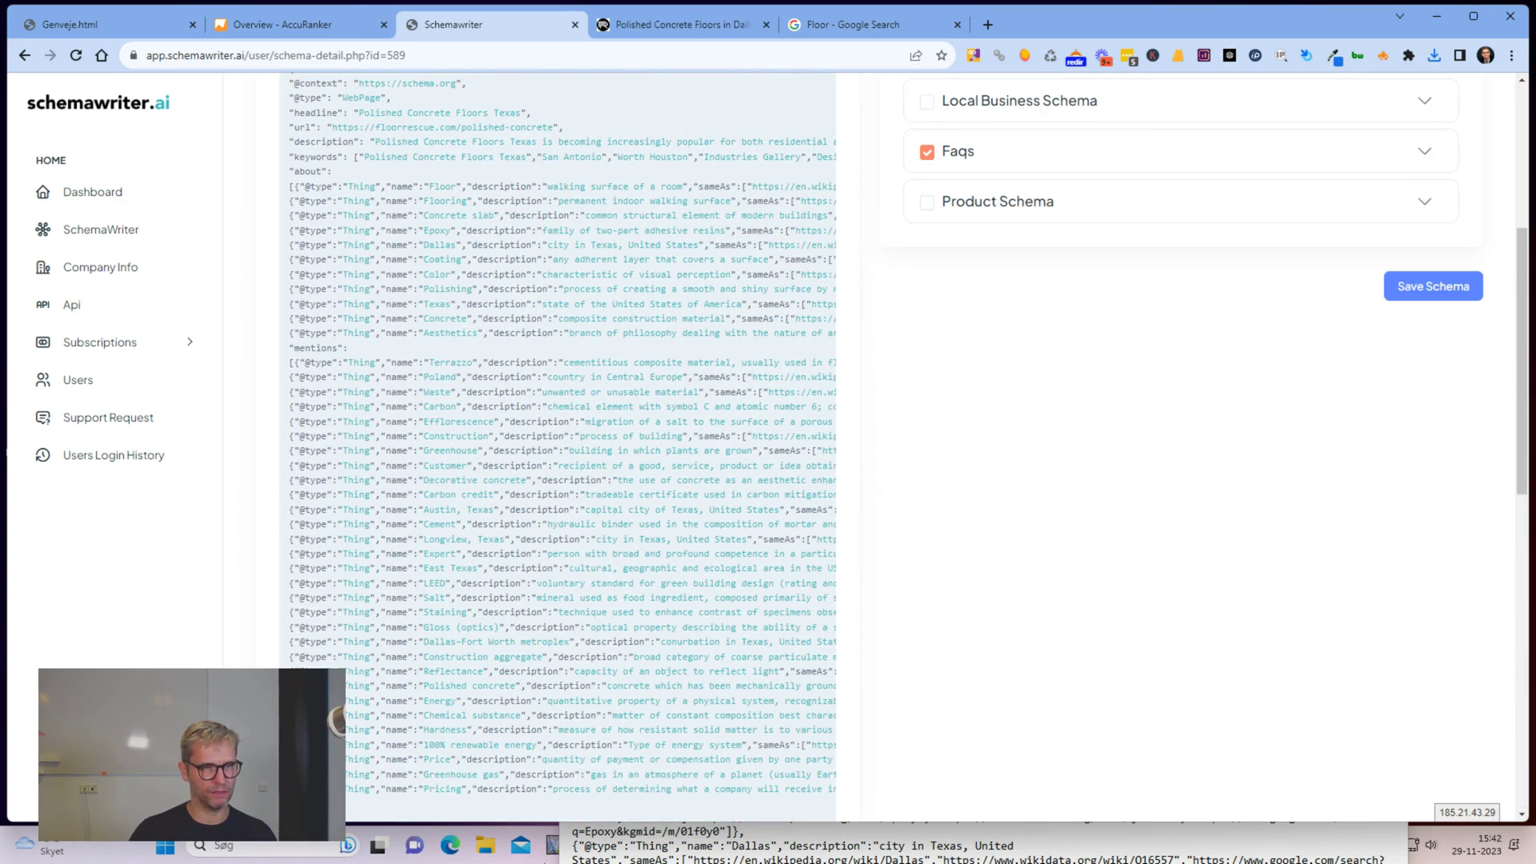
double_click(441, 186)
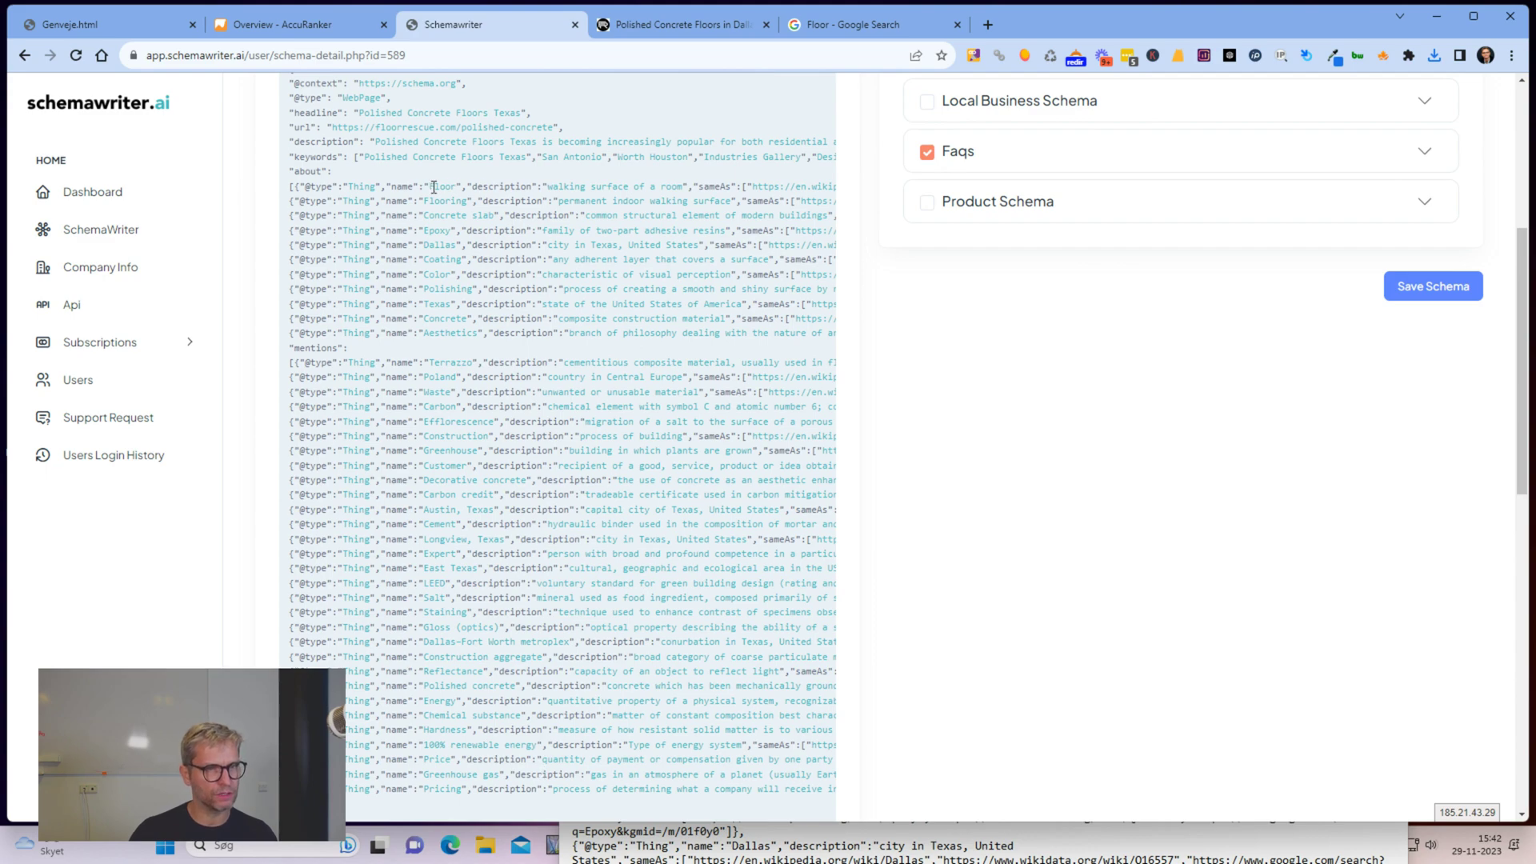
double_click(621, 185)
drag(762, 185, 823, 187)
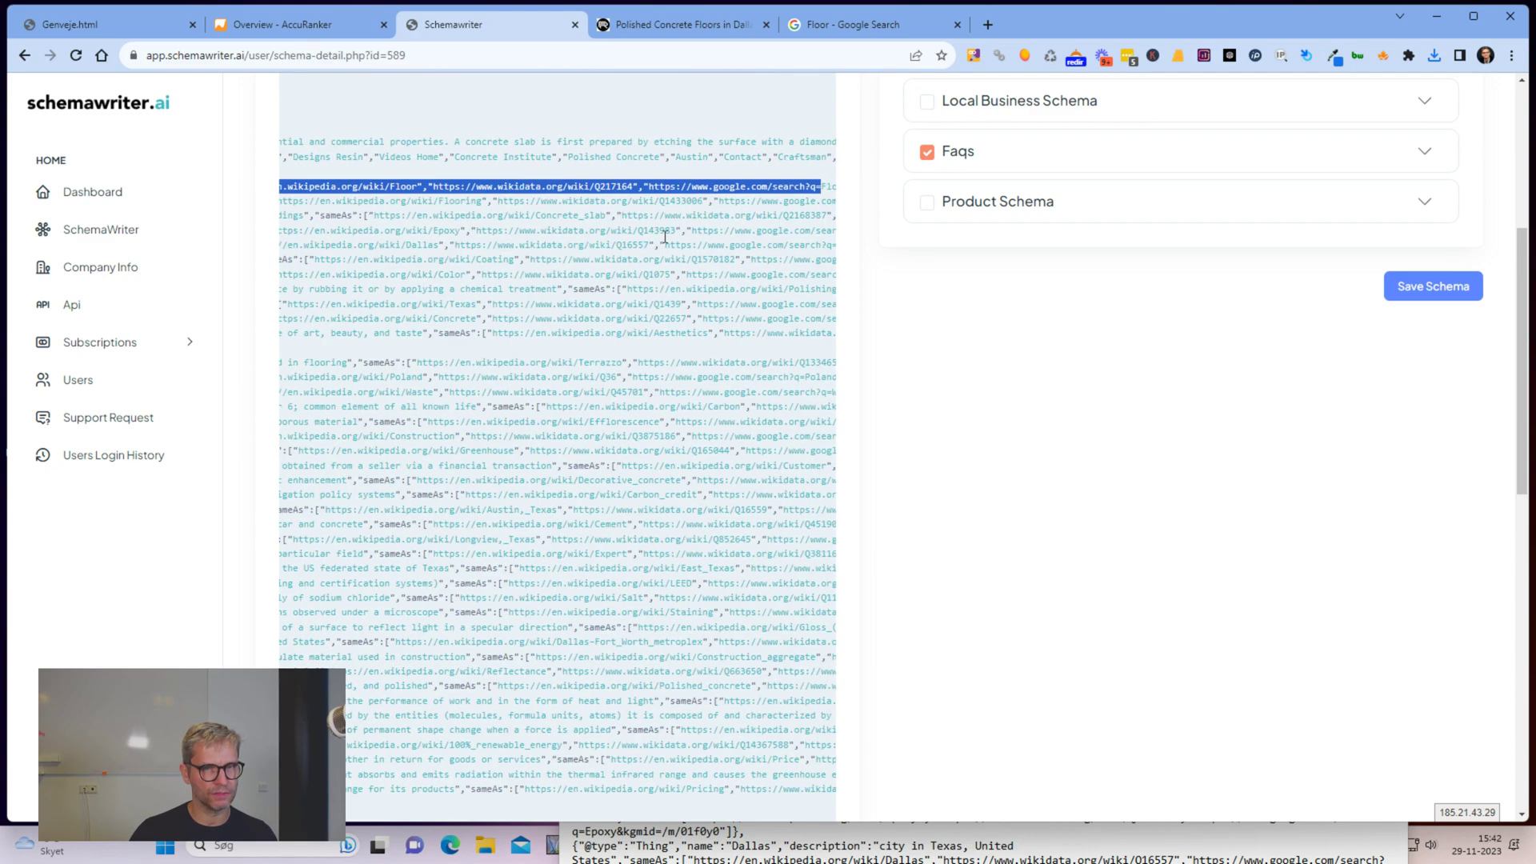
click(1227, 680)
scroll(1217, 689, up, 5)
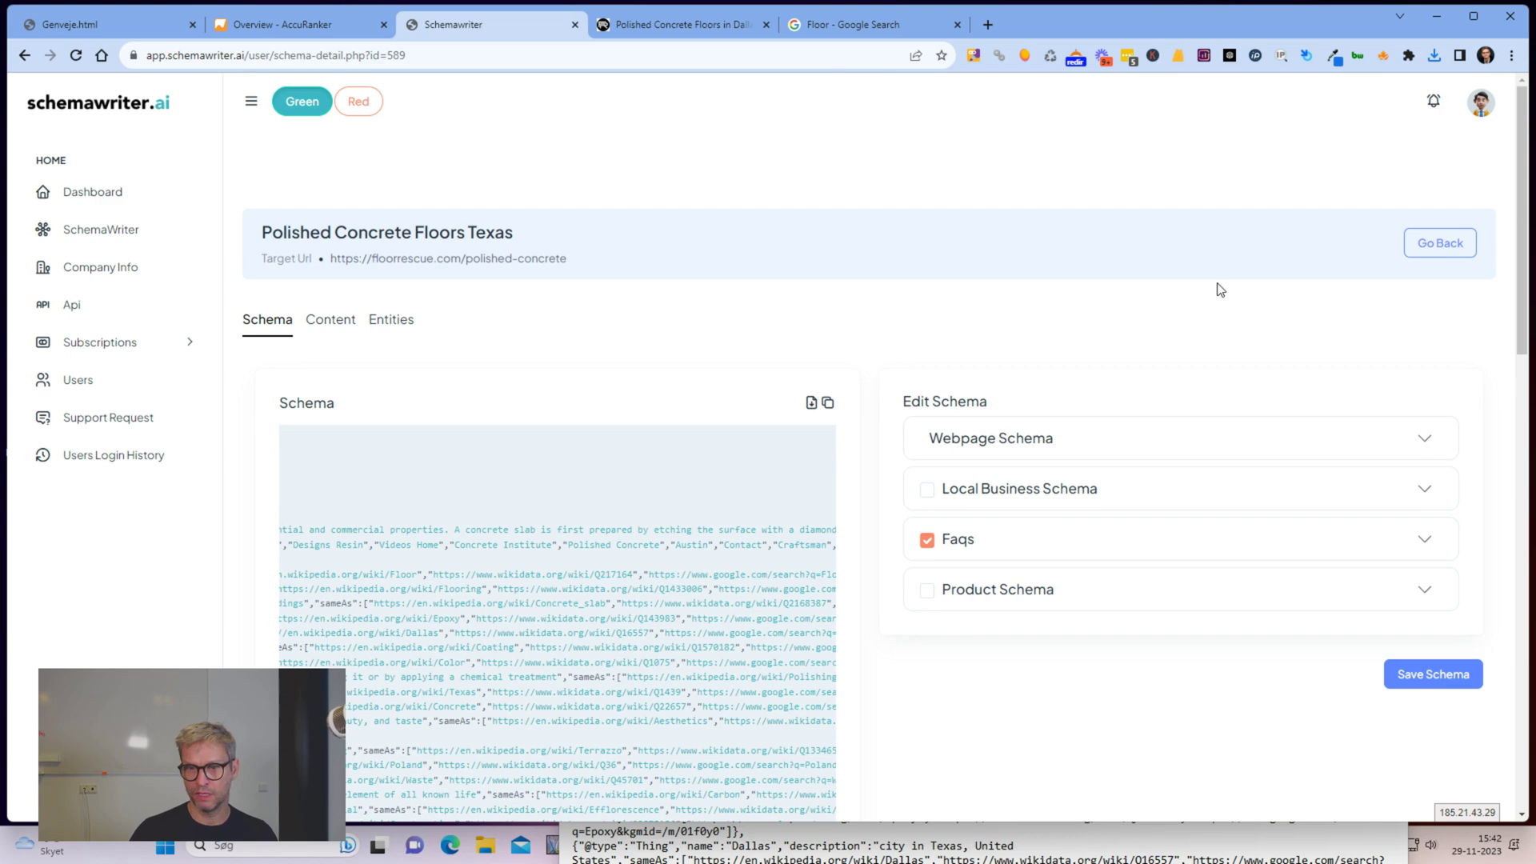
Compare the live FloorRescue polished concrete page against the schema's Webpage Schema fields.
click(640, 23)
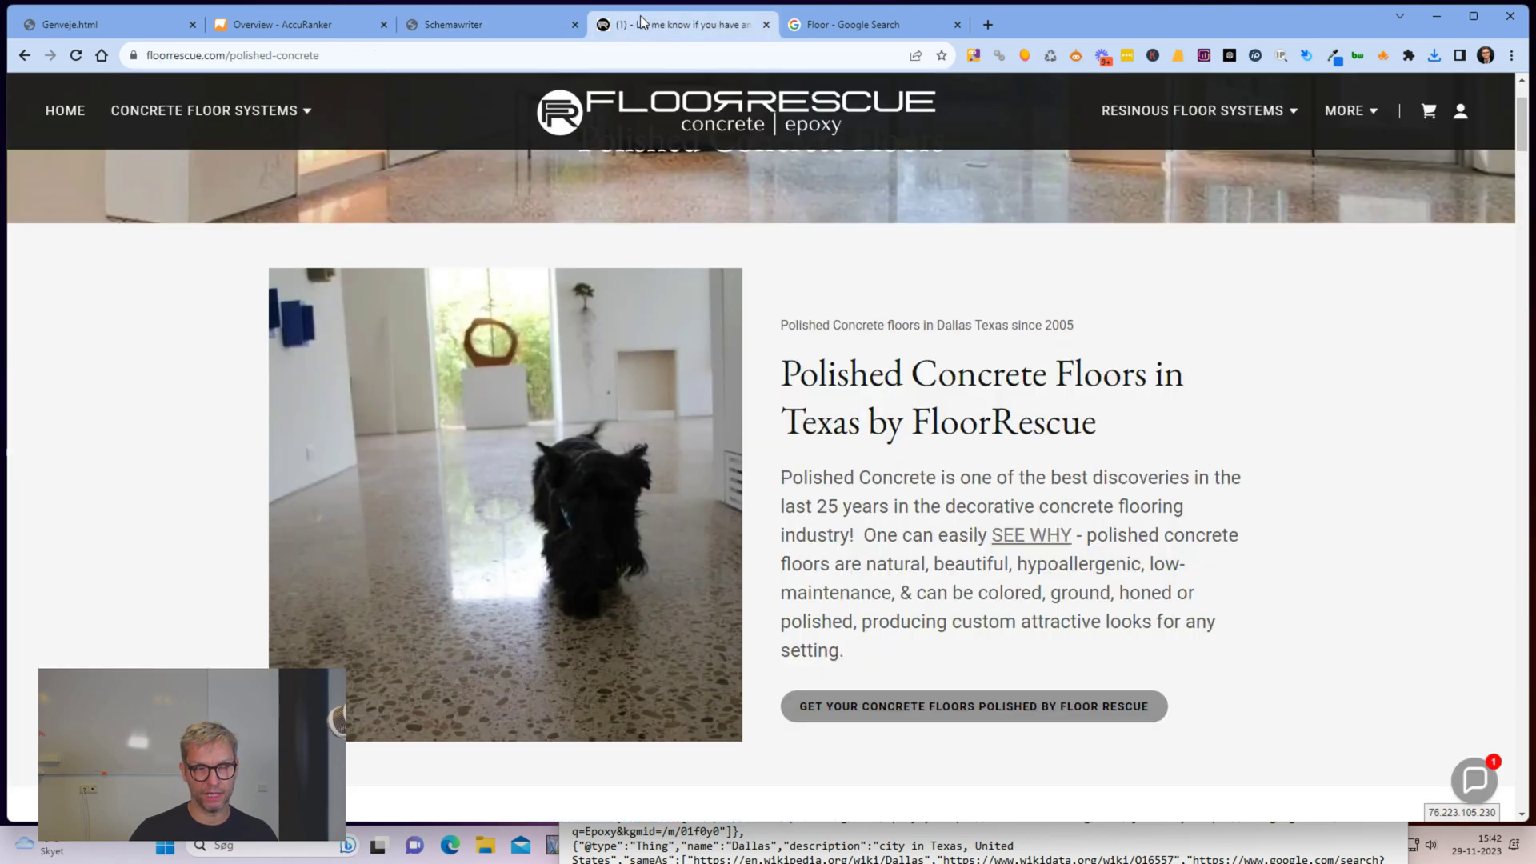
mouse_move(1185, 117)
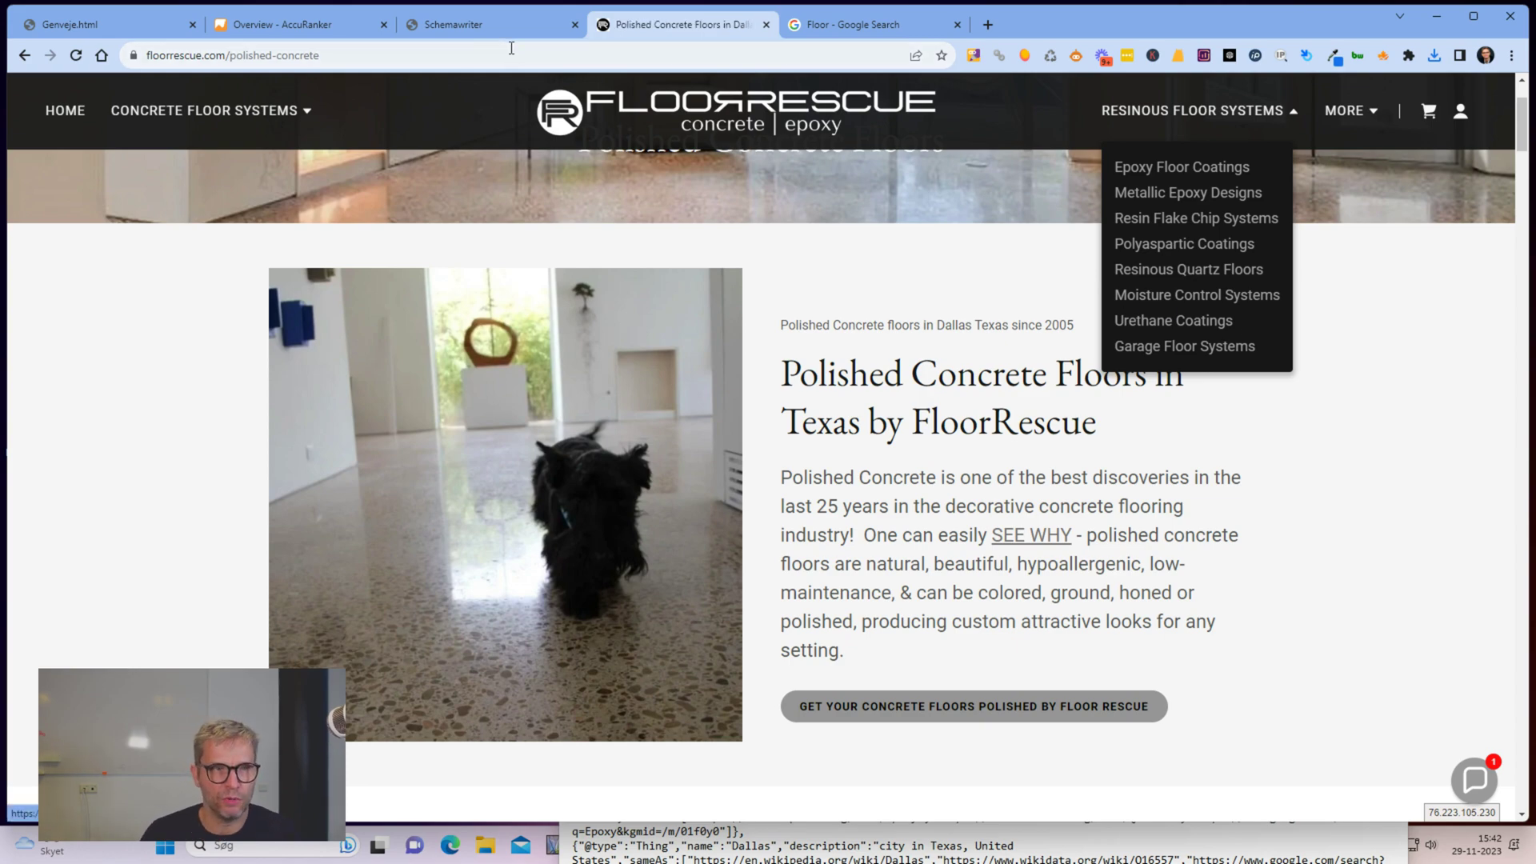
click(472, 22)
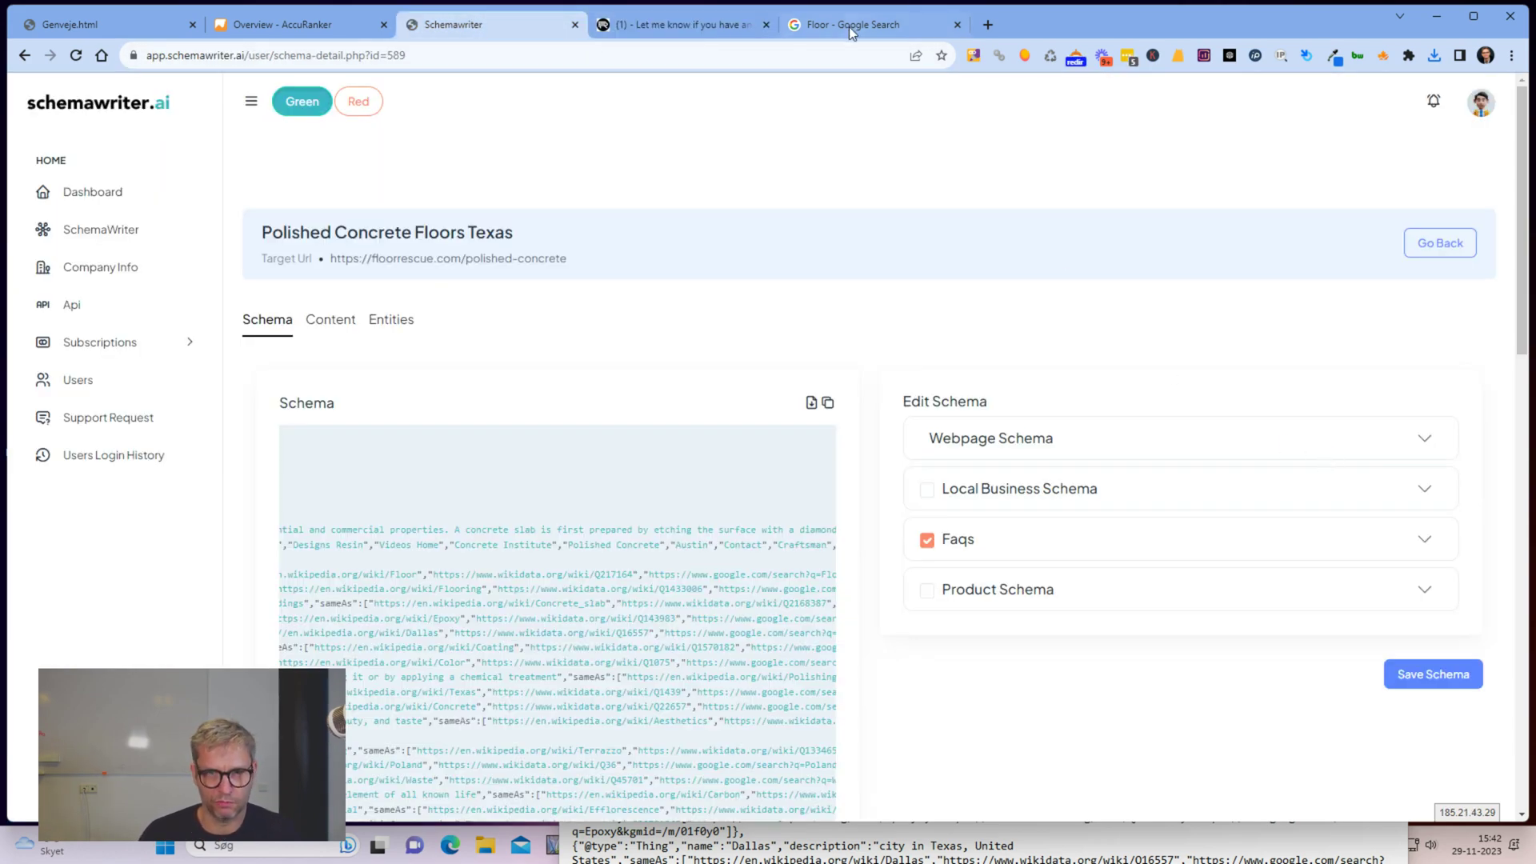
click(682, 20)
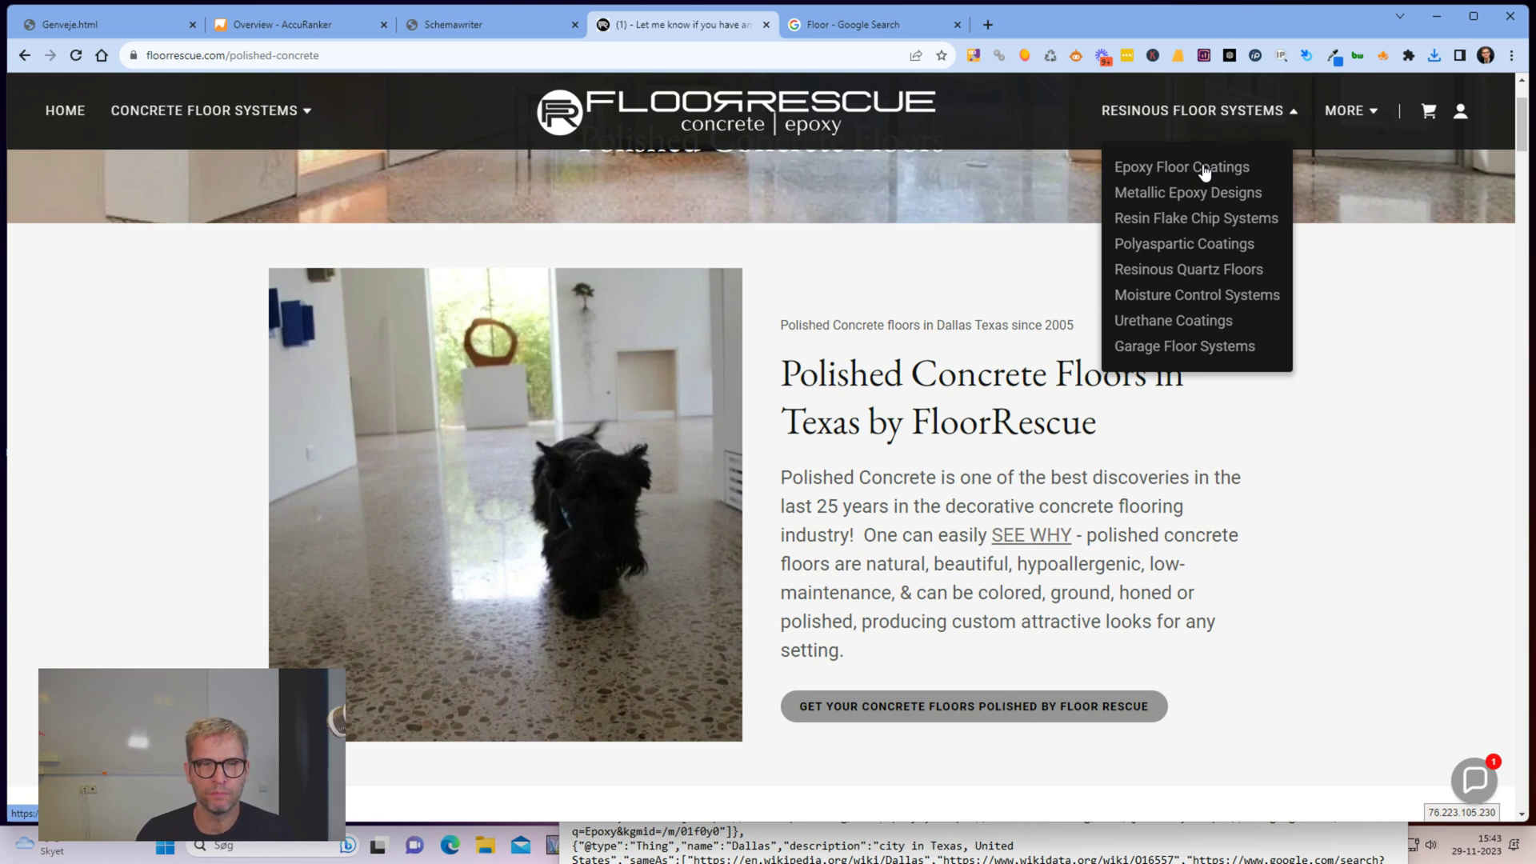
click(525, 26)
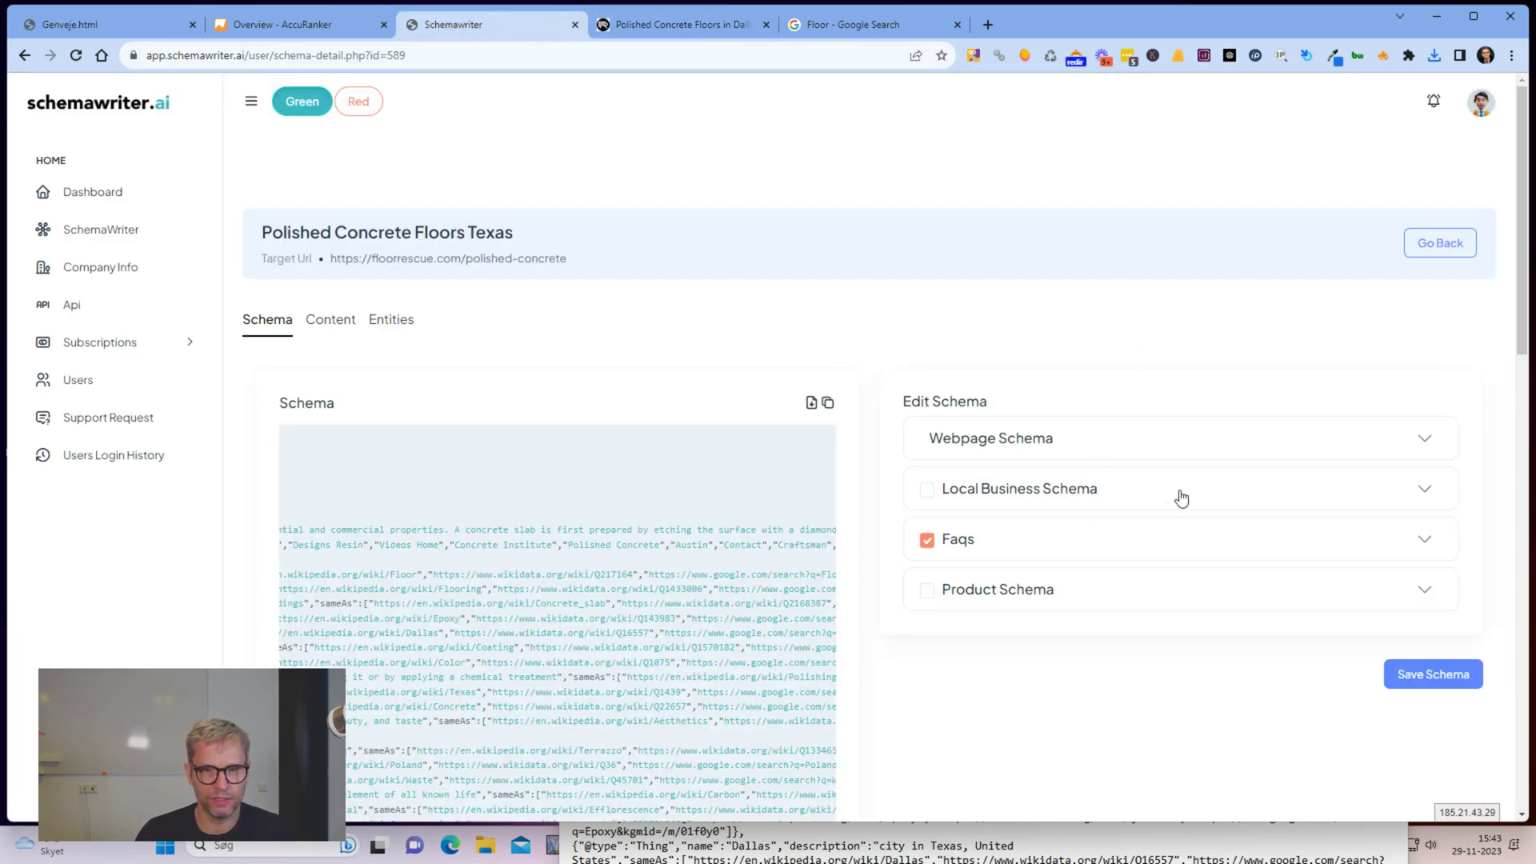
click(1219, 440)
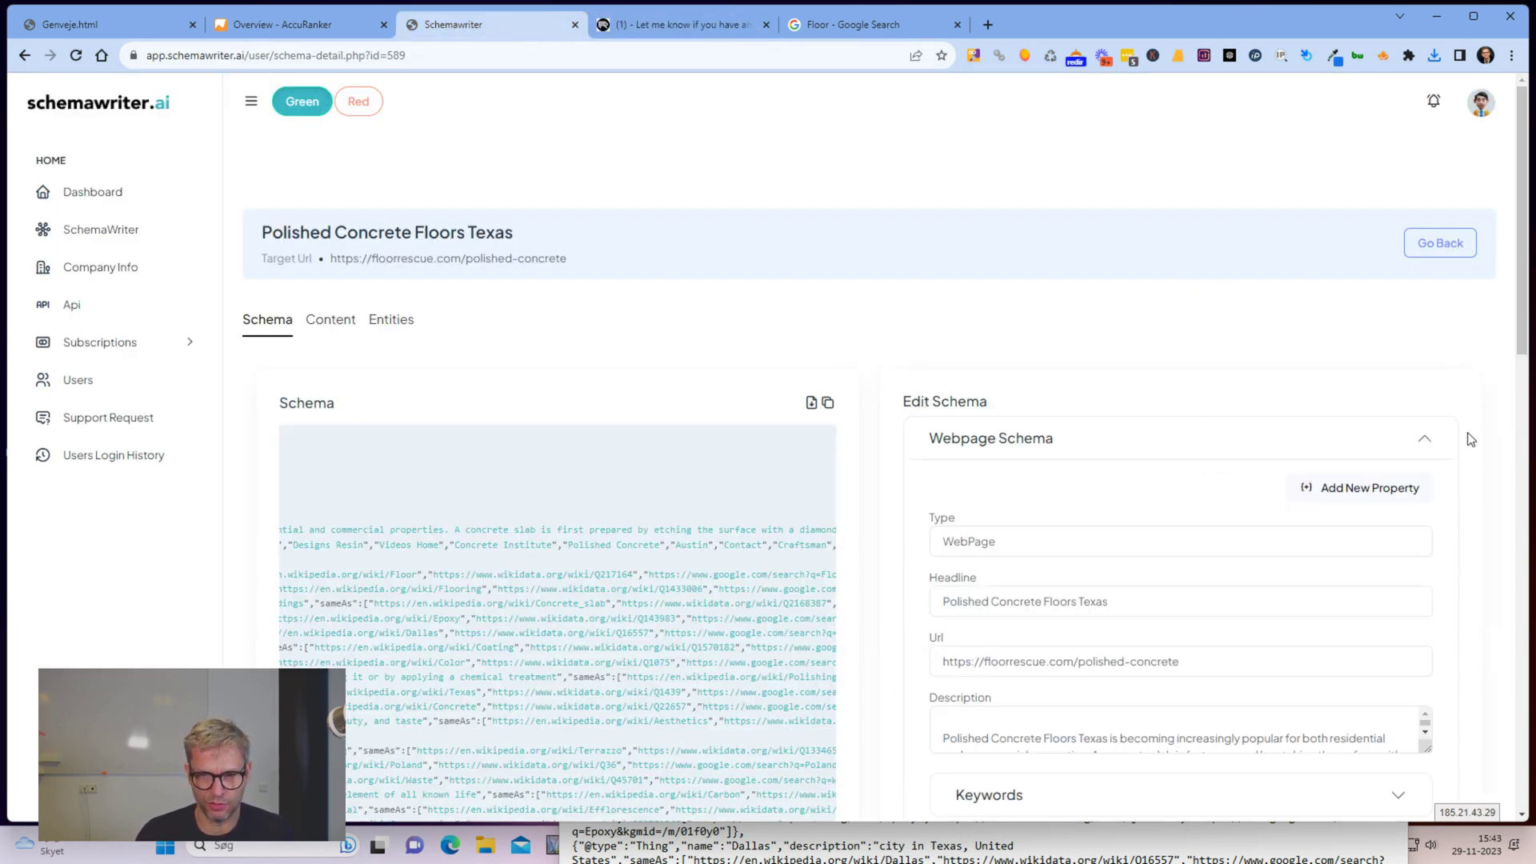
click(1424, 440)
Check the live page once more, then bring up the keyword ranking screenshot.
click(655, 24)
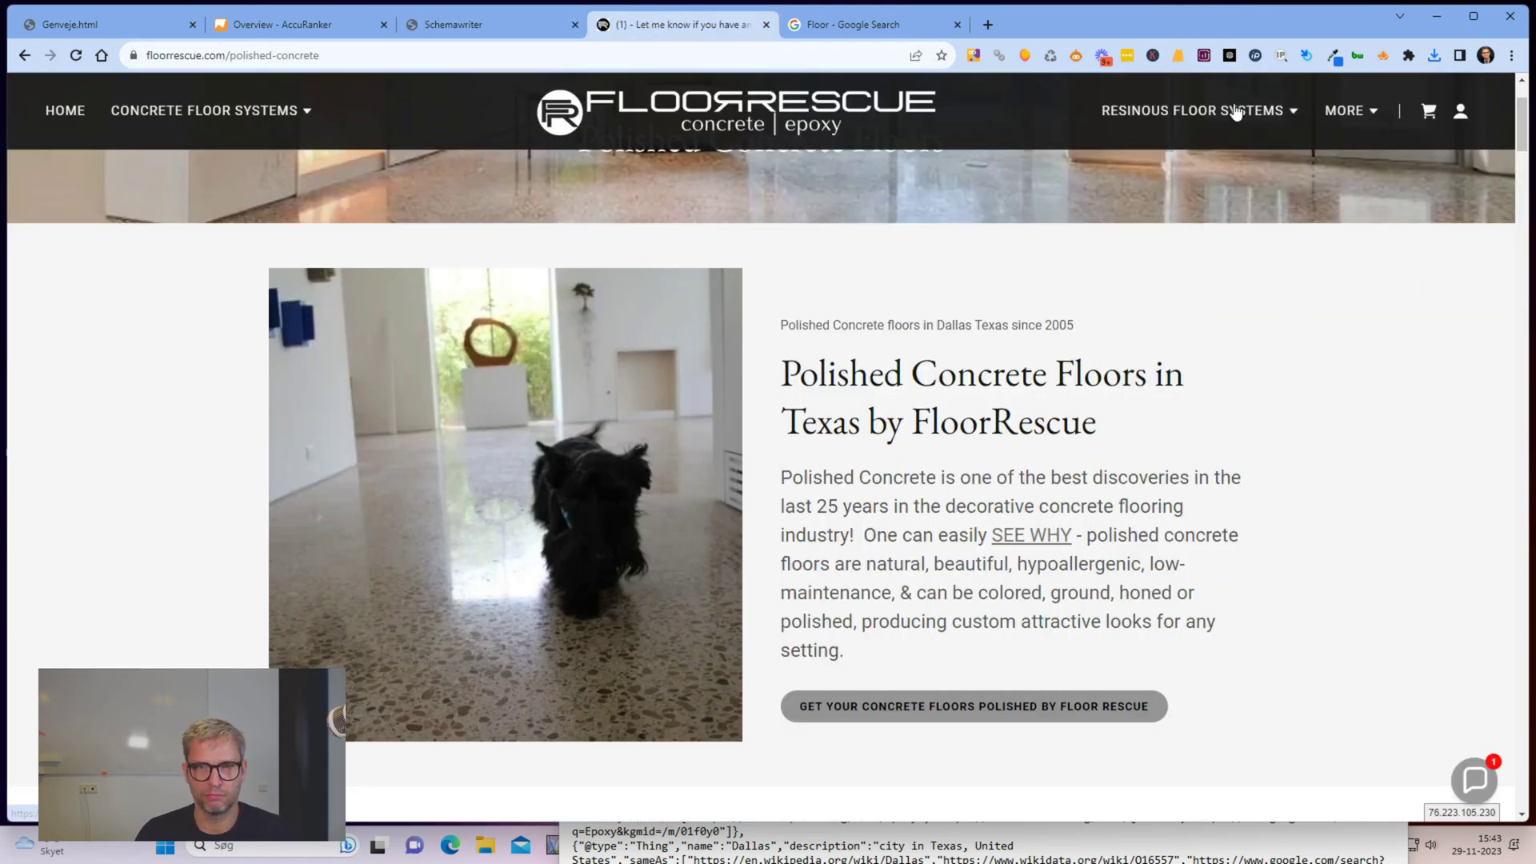
mouse_move(1235, 108)
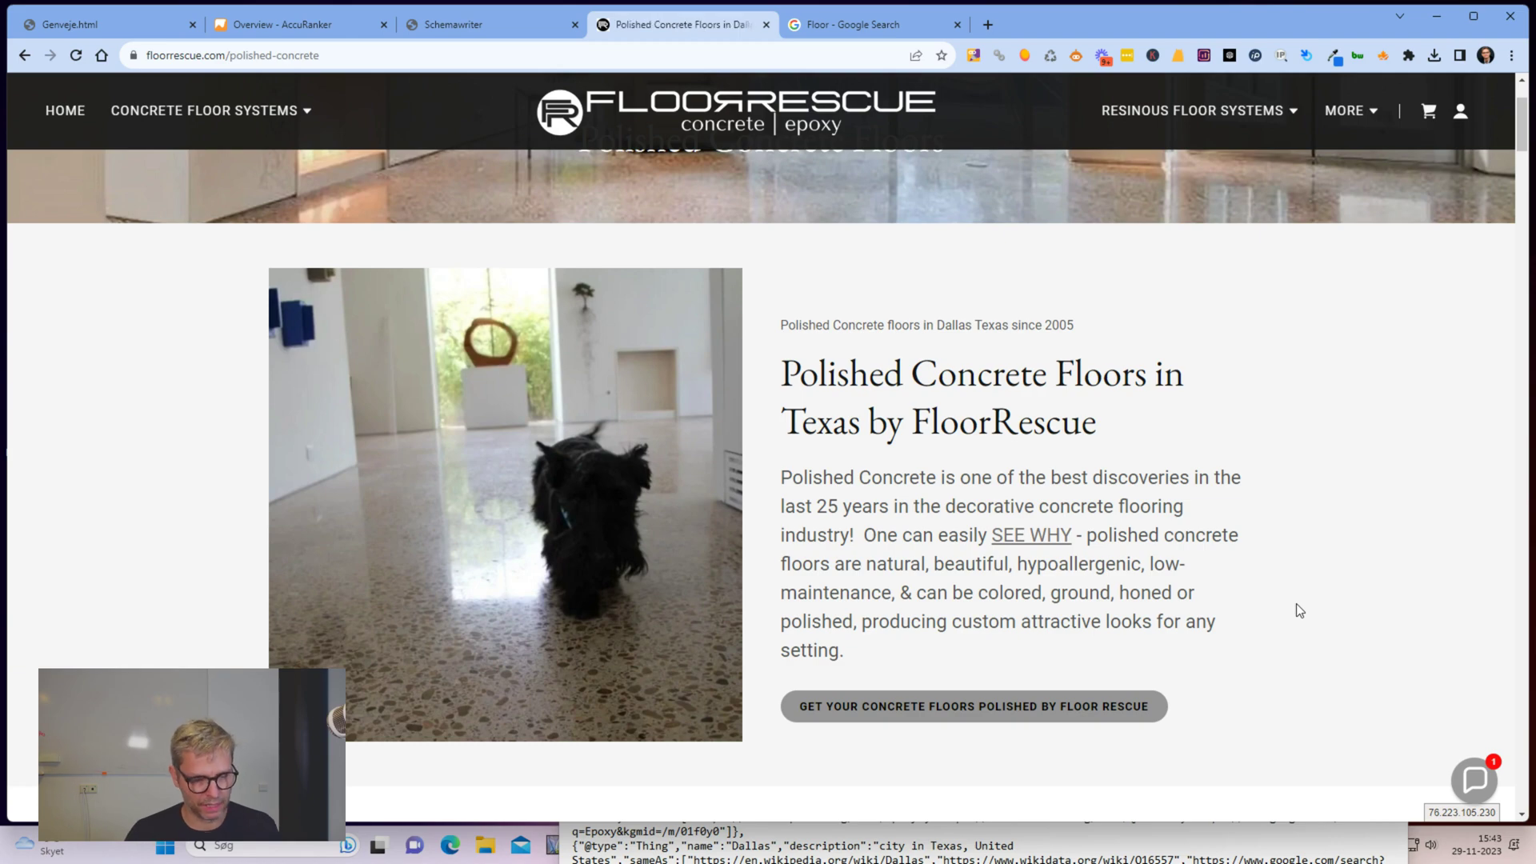
click(499, 27)
key(alt+Tab)
click(857, 445)
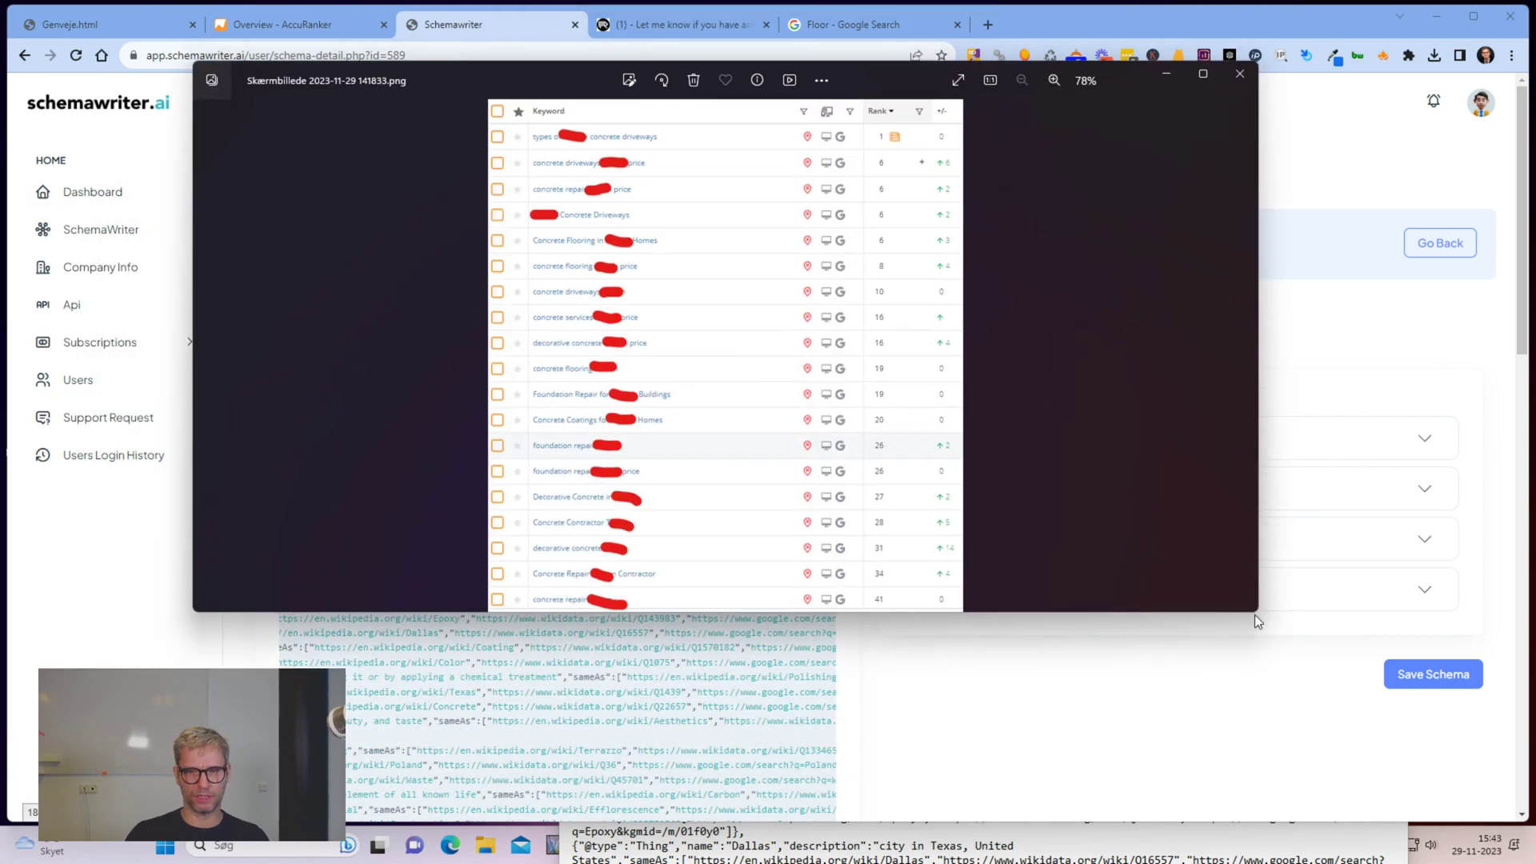
Enlarge the keyword ranking screenshot to full height, review the rankings, then close it.
drag(1256, 613, 1398, 814)
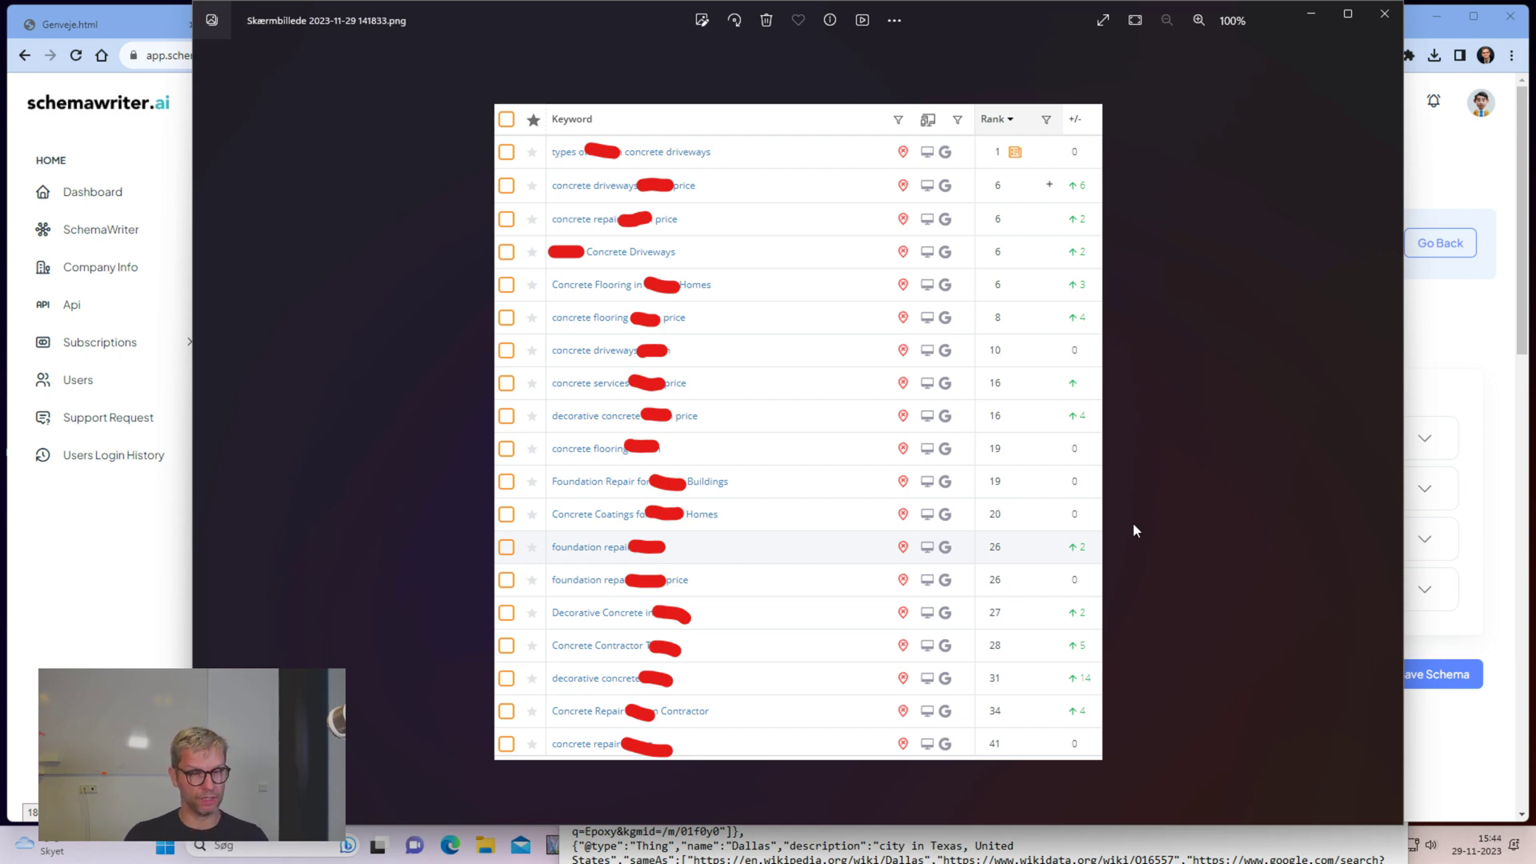
key(Escape)
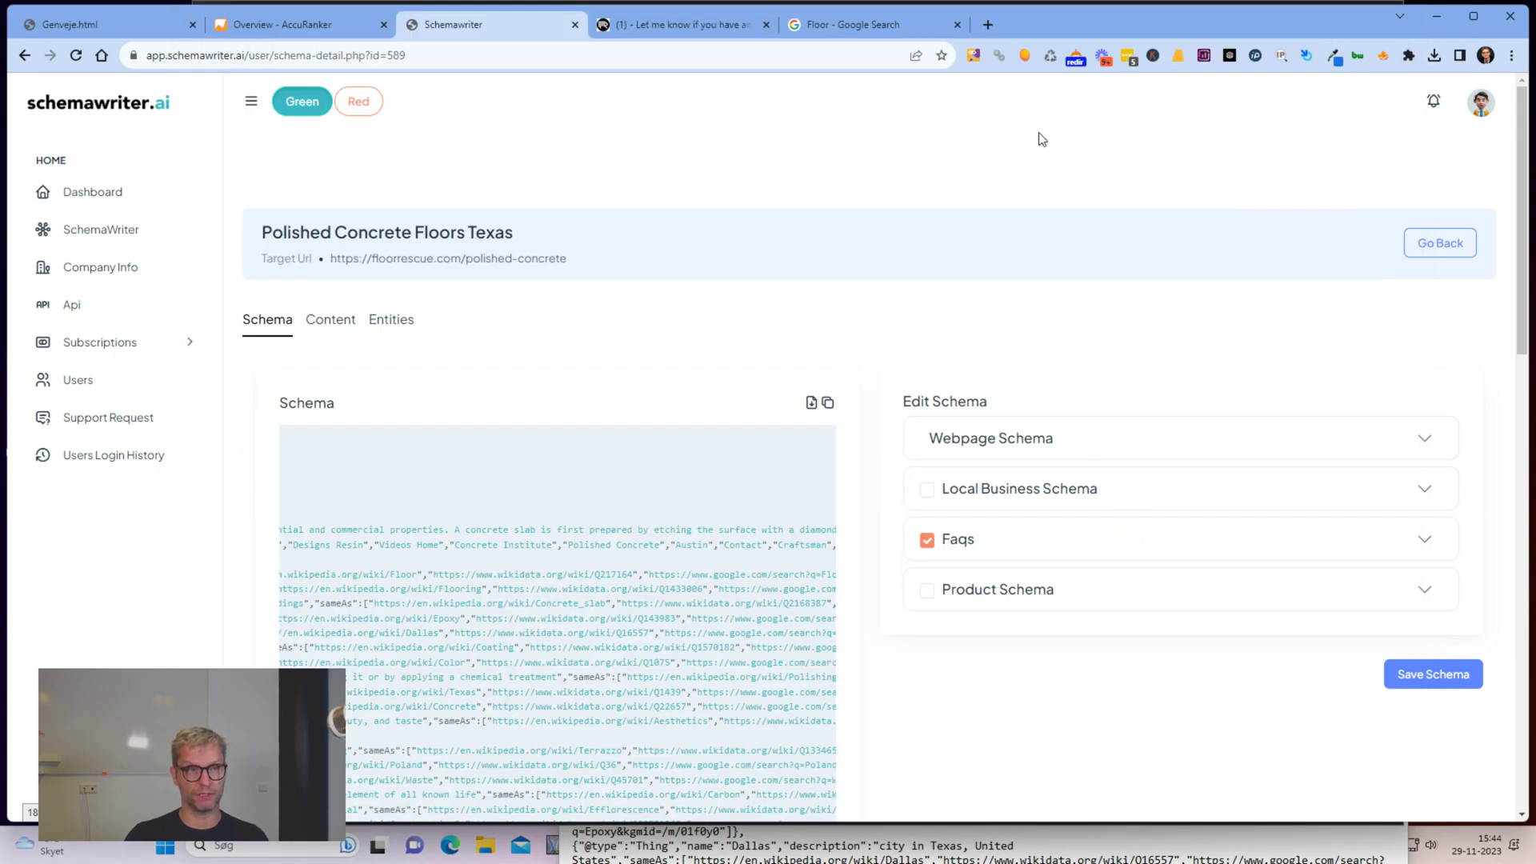
Open the Epoxy Floor Coatings page from the Resinous Floor Systems menu and check its heading.
click(632, 24)
mouse_move(1212, 117)
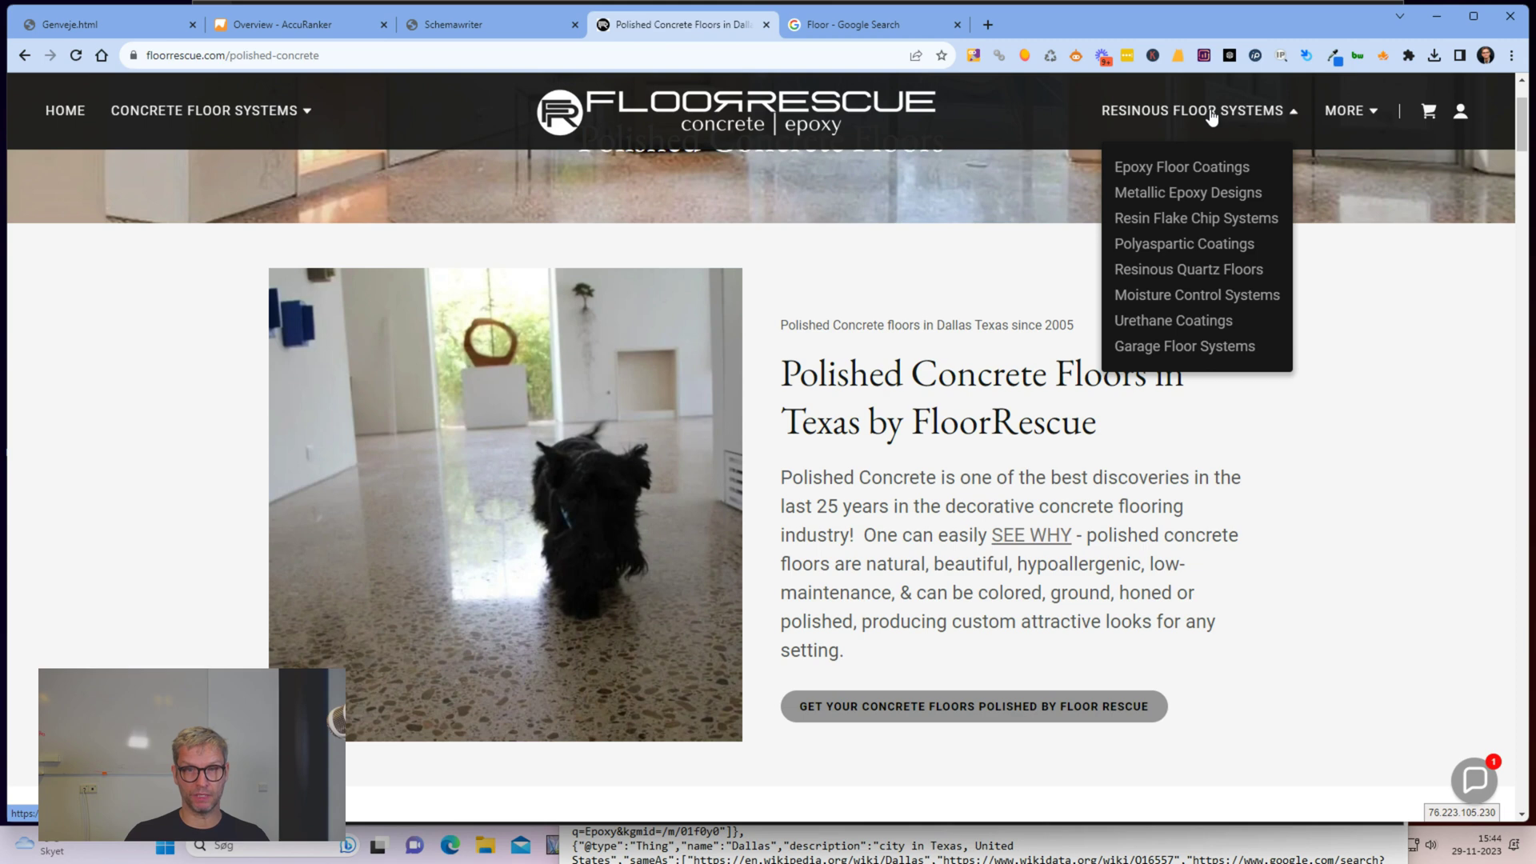
click(1157, 168)
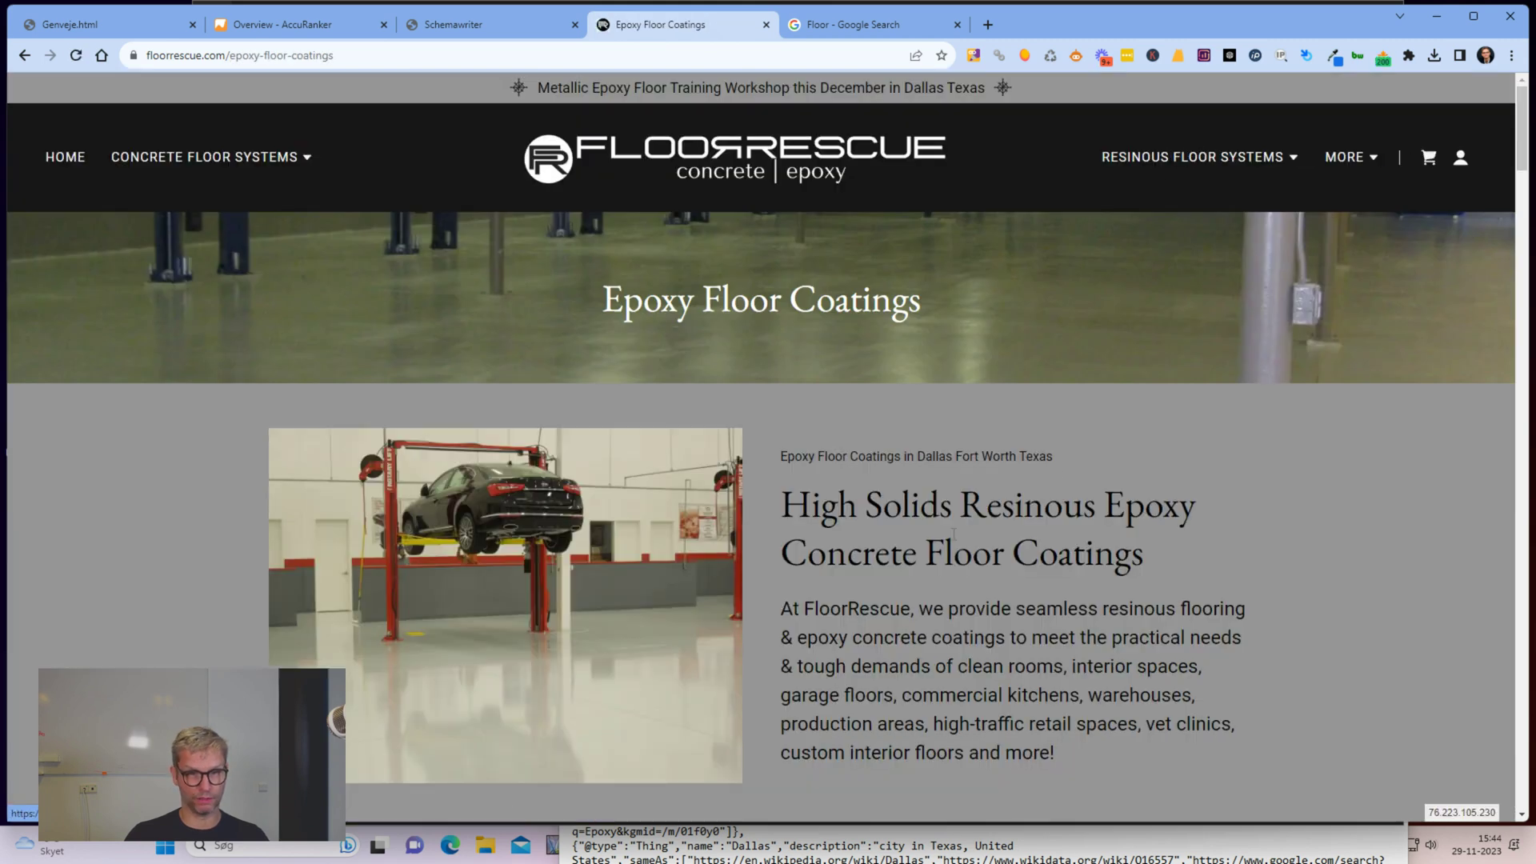
drag(590, 299, 943, 322)
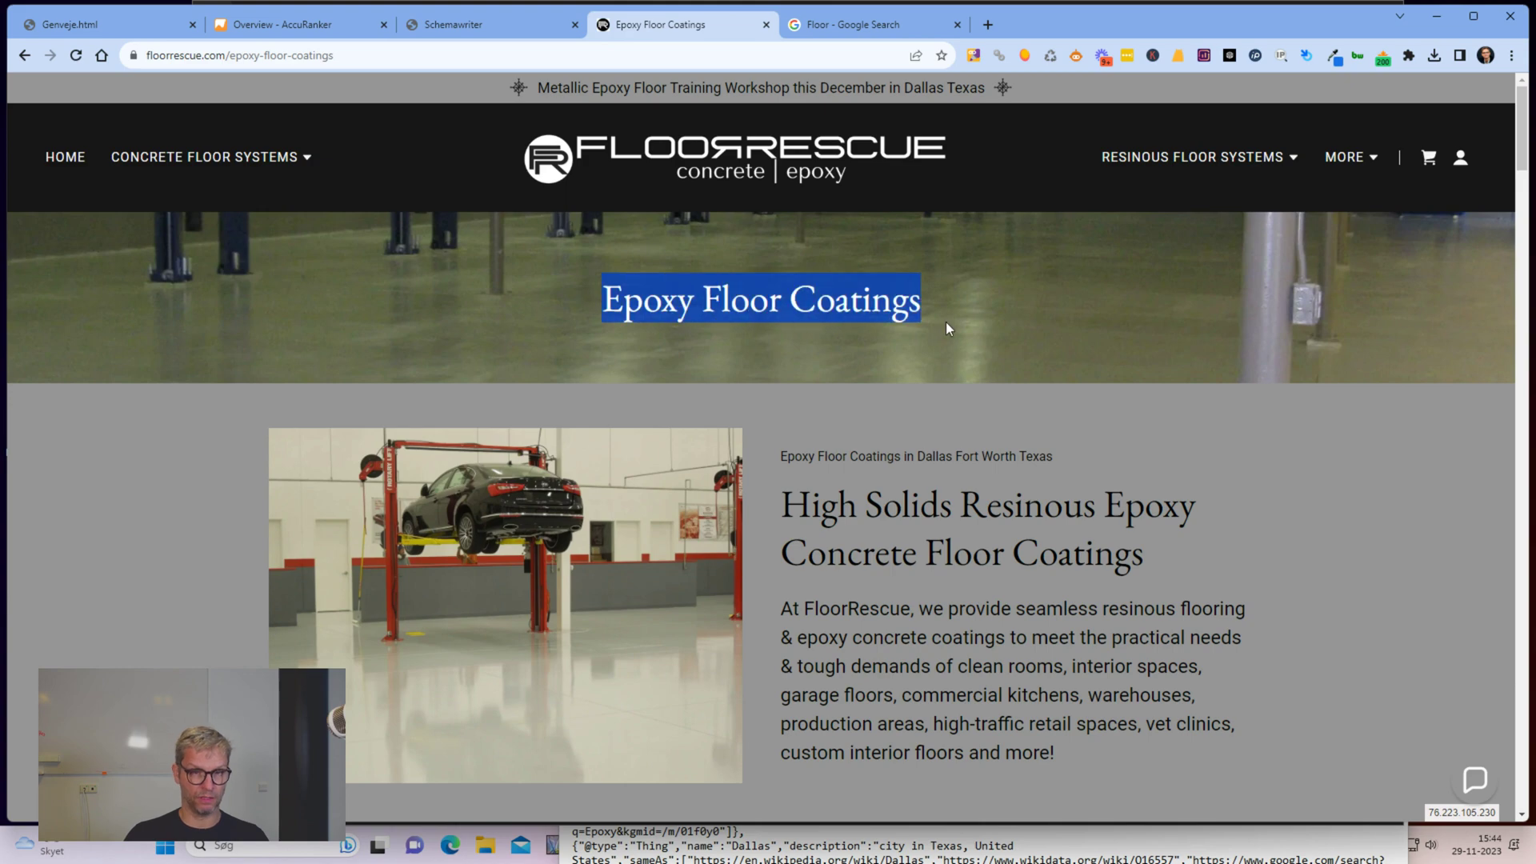
click(952, 320)
click(492, 24)
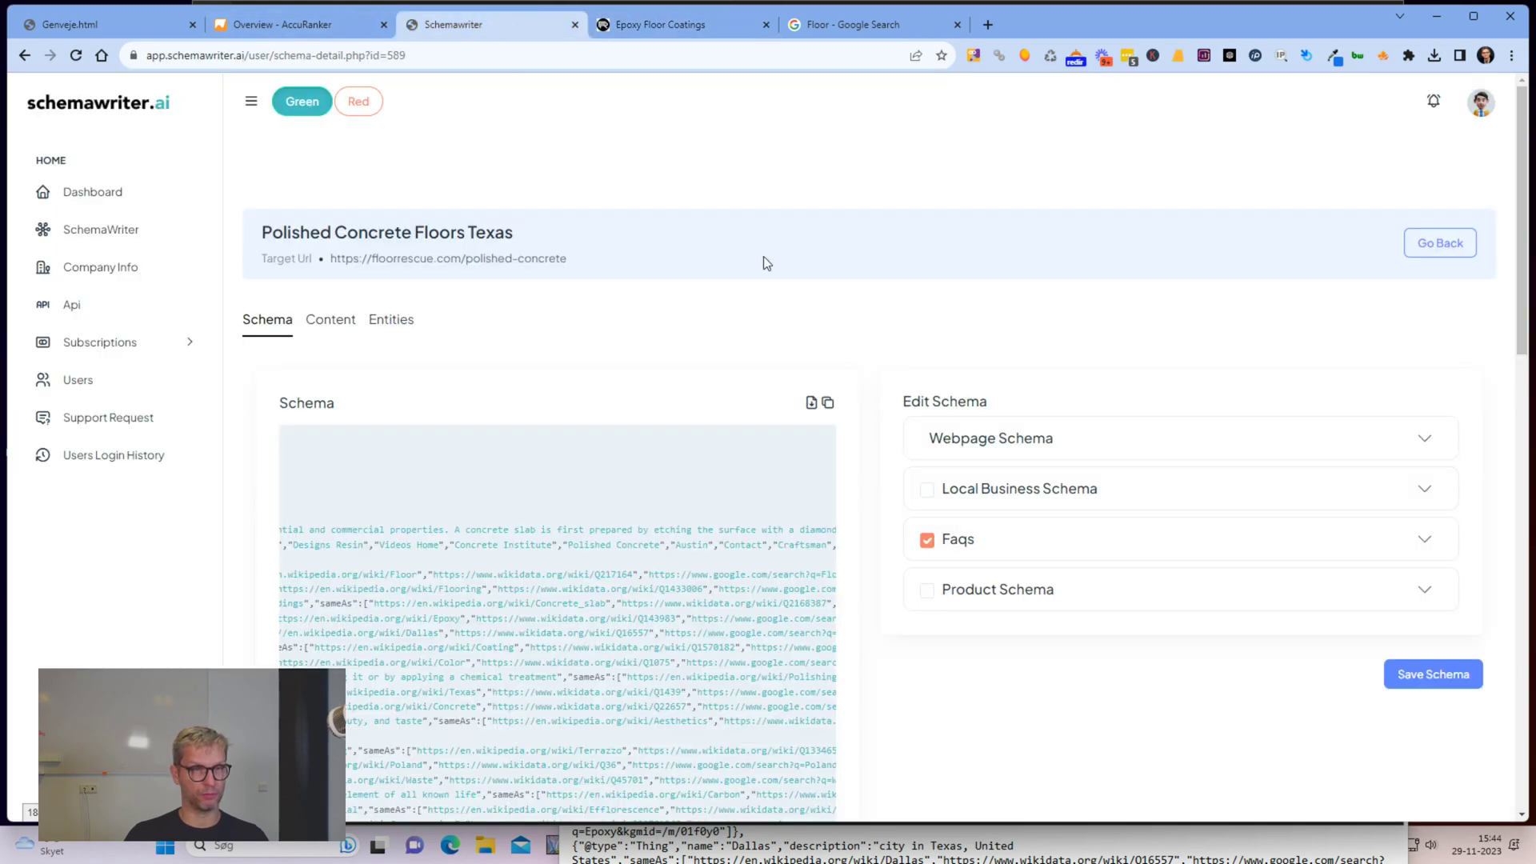
click(660, 19)
drag(644, 301, 928, 315)
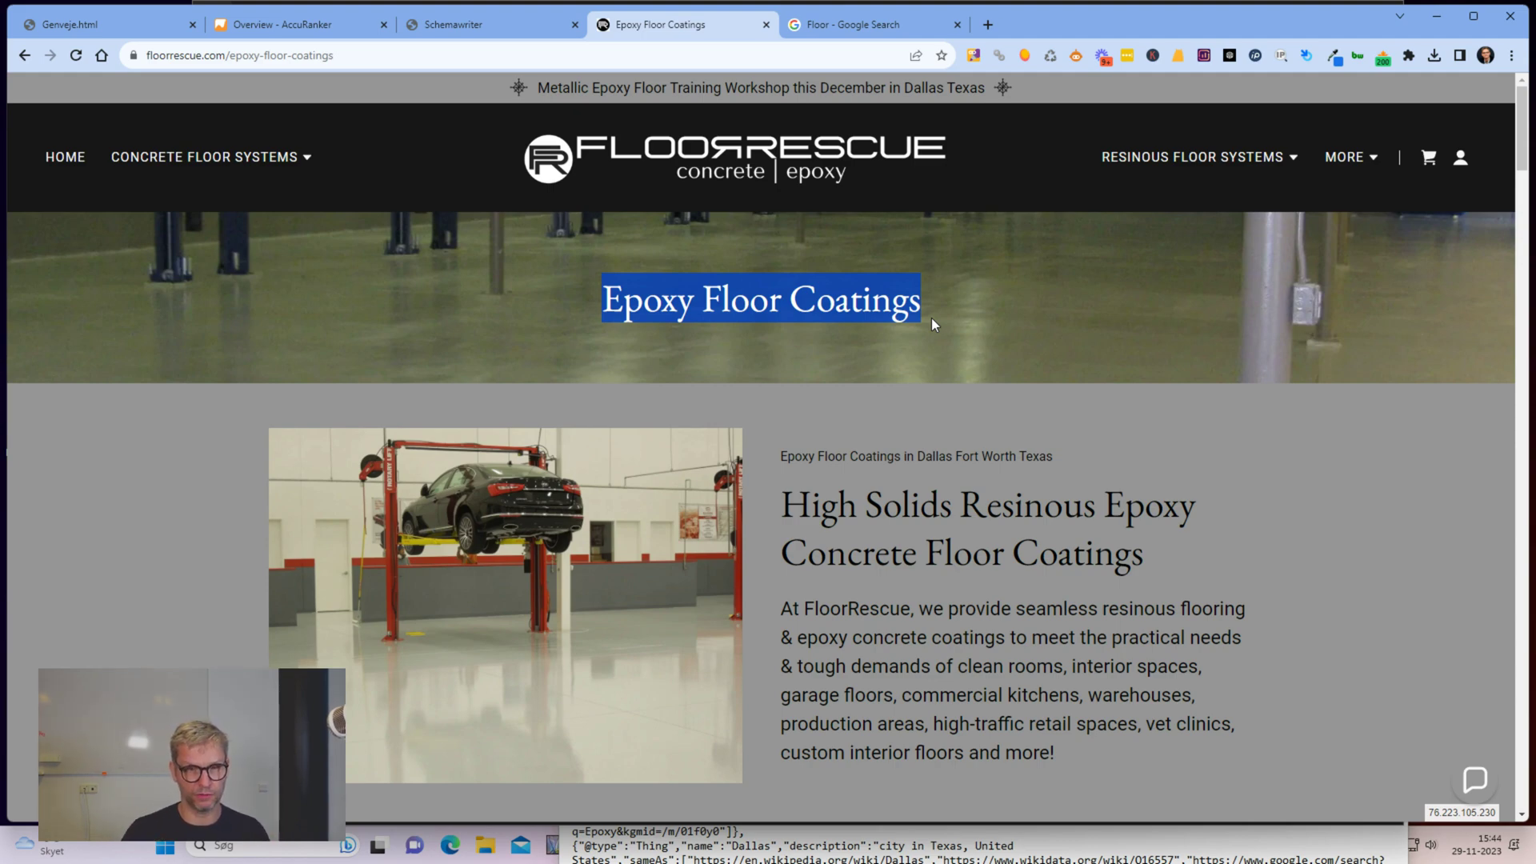
Open the Metallic Epoxy Designs page and scroll down its Metallic Epoxy Floors content.
mouse_move(1192, 164)
click(1198, 238)
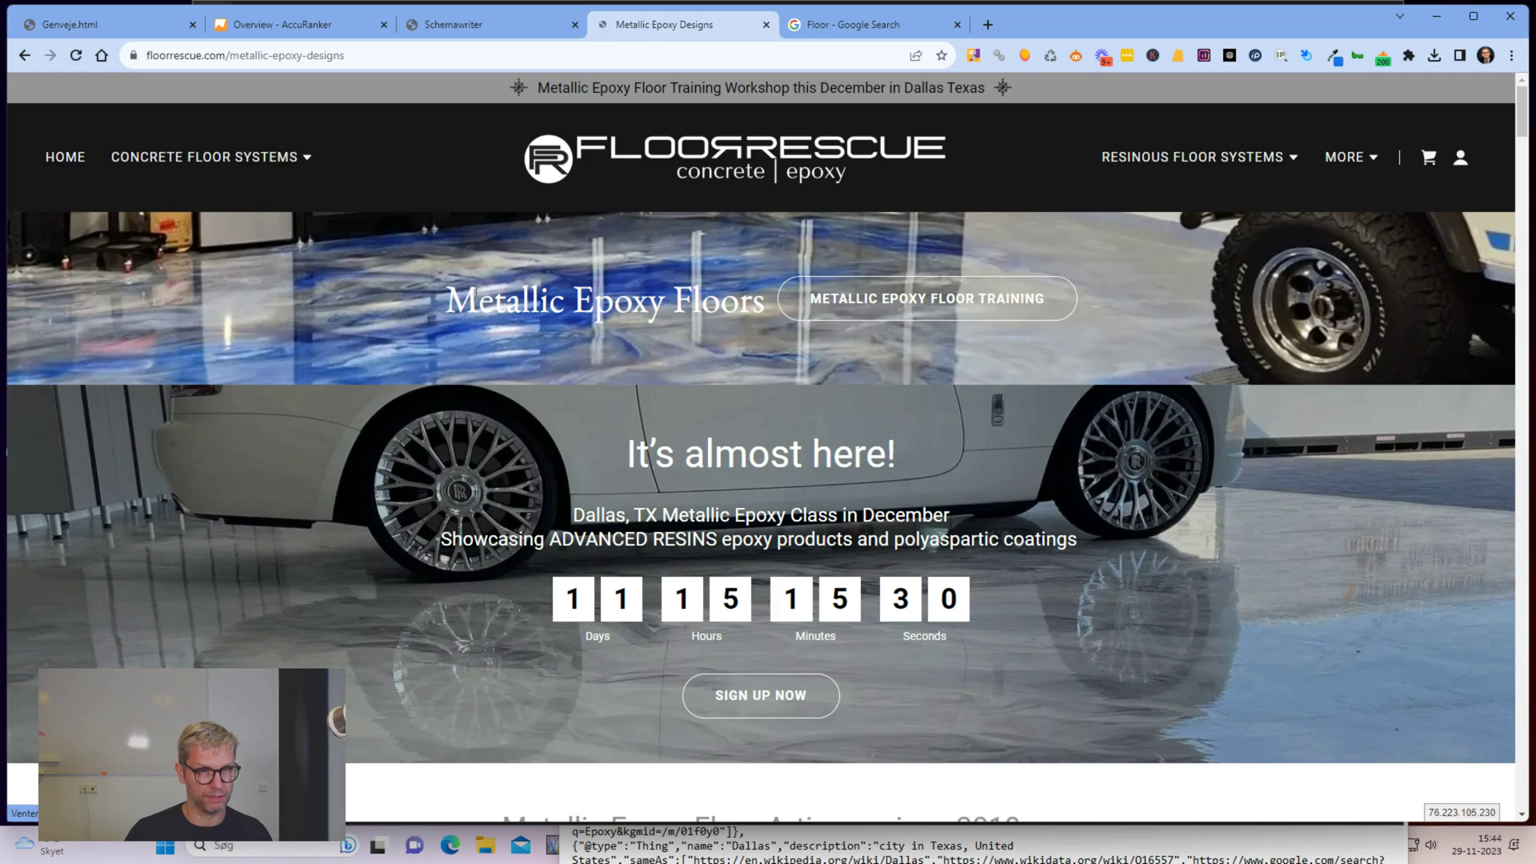
drag(446, 302, 764, 293)
scroll(894, 338, down, 5)
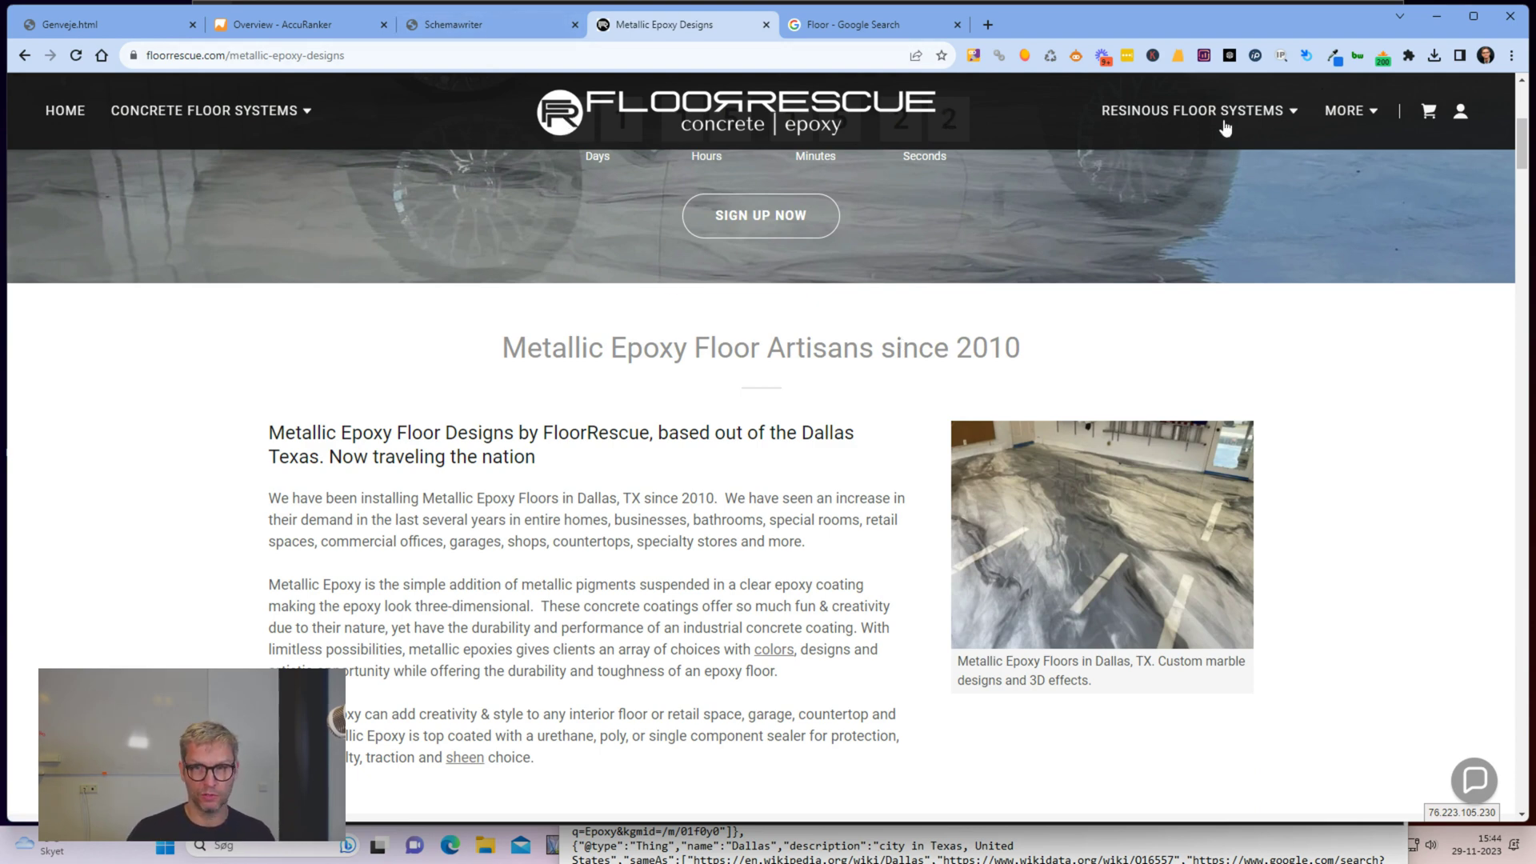
Open the Contact Us page from the site's More menu.
click(1350, 110)
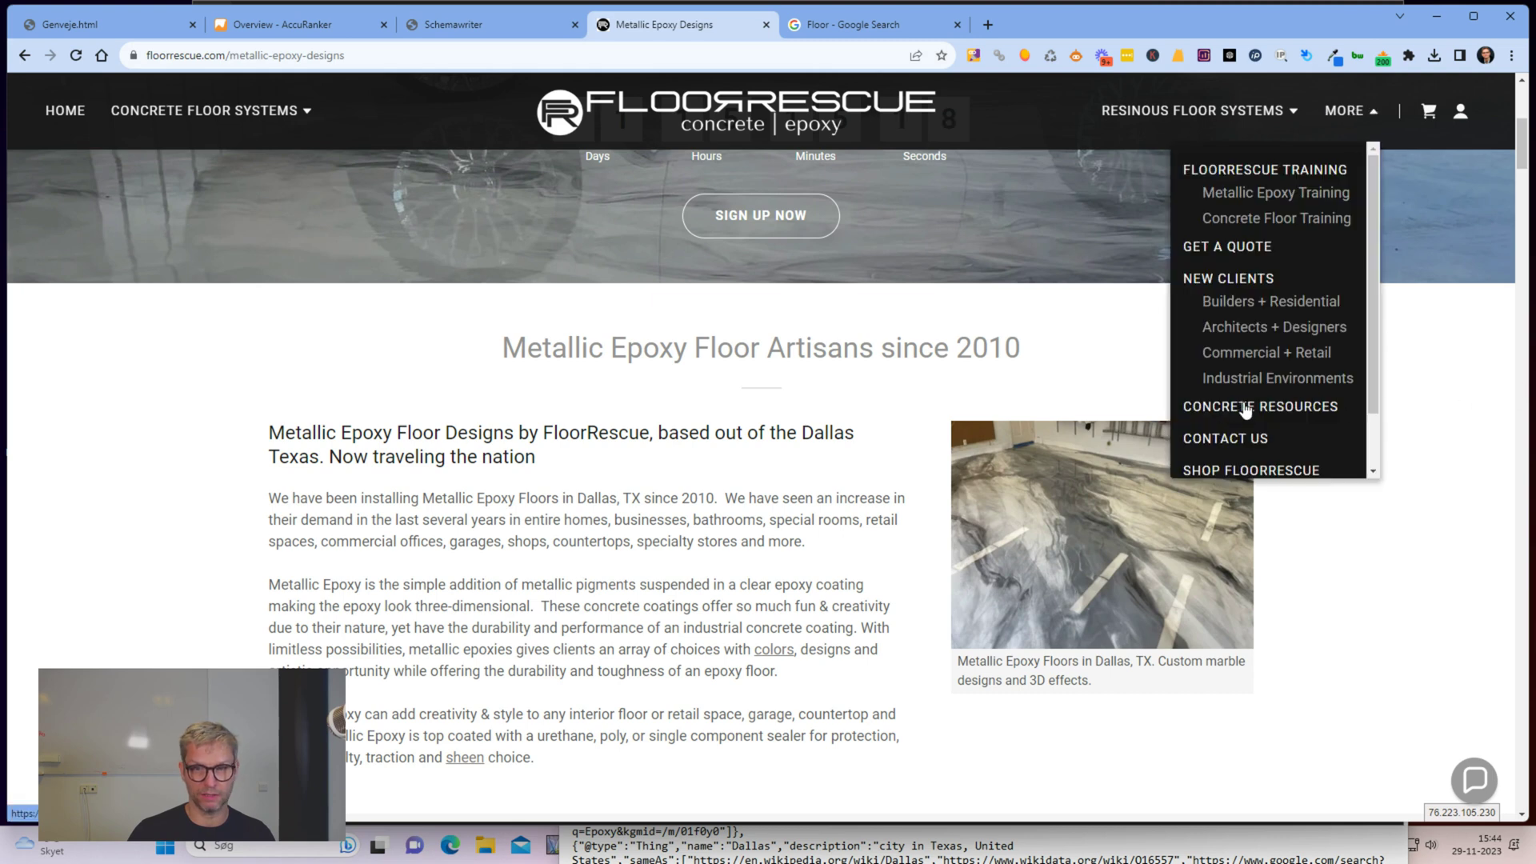
click(1227, 439)
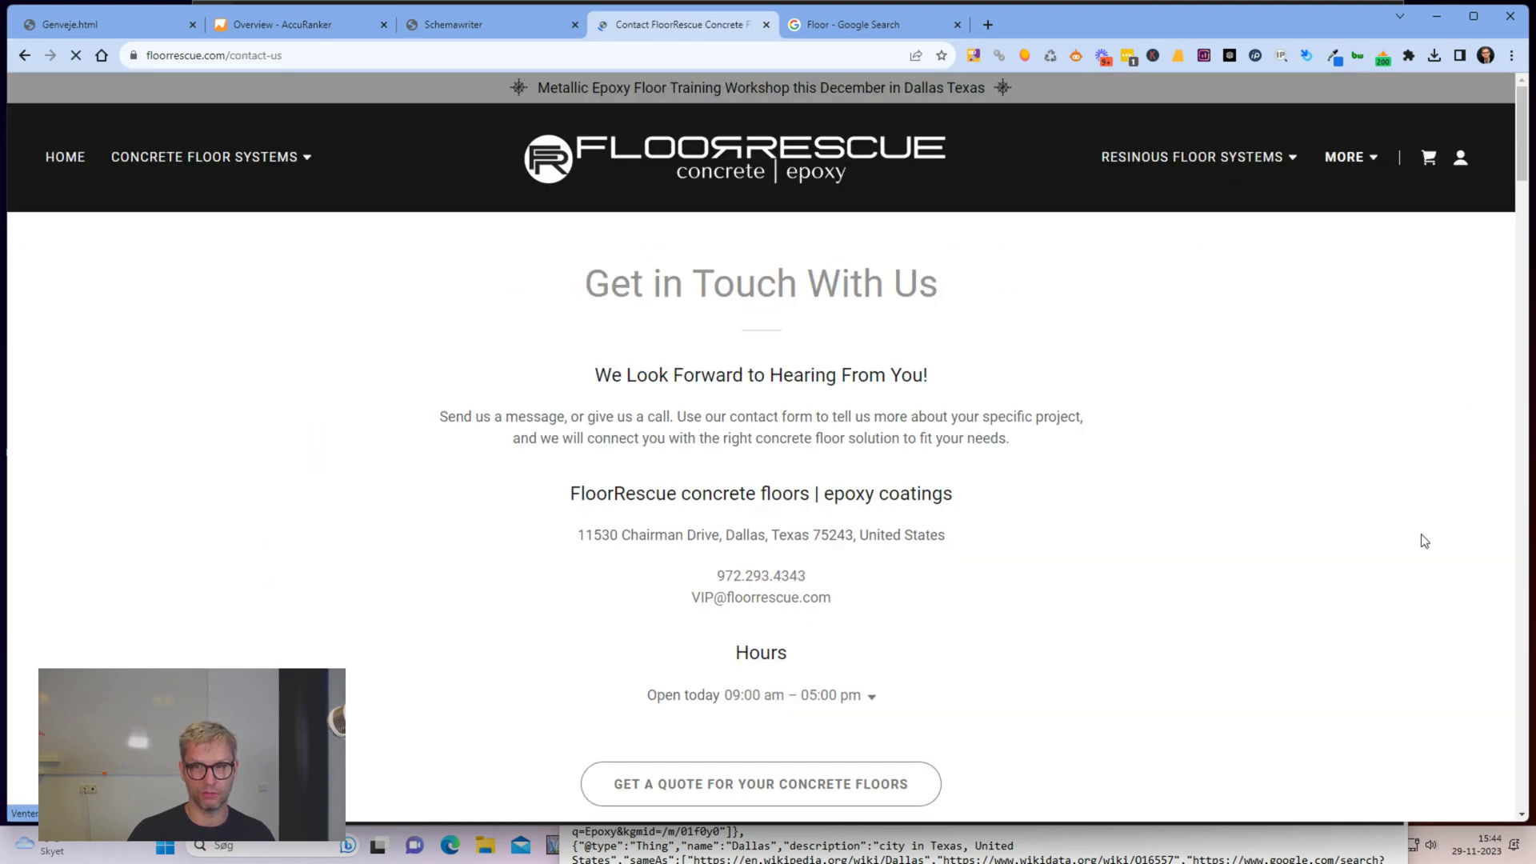
click(1350, 157)
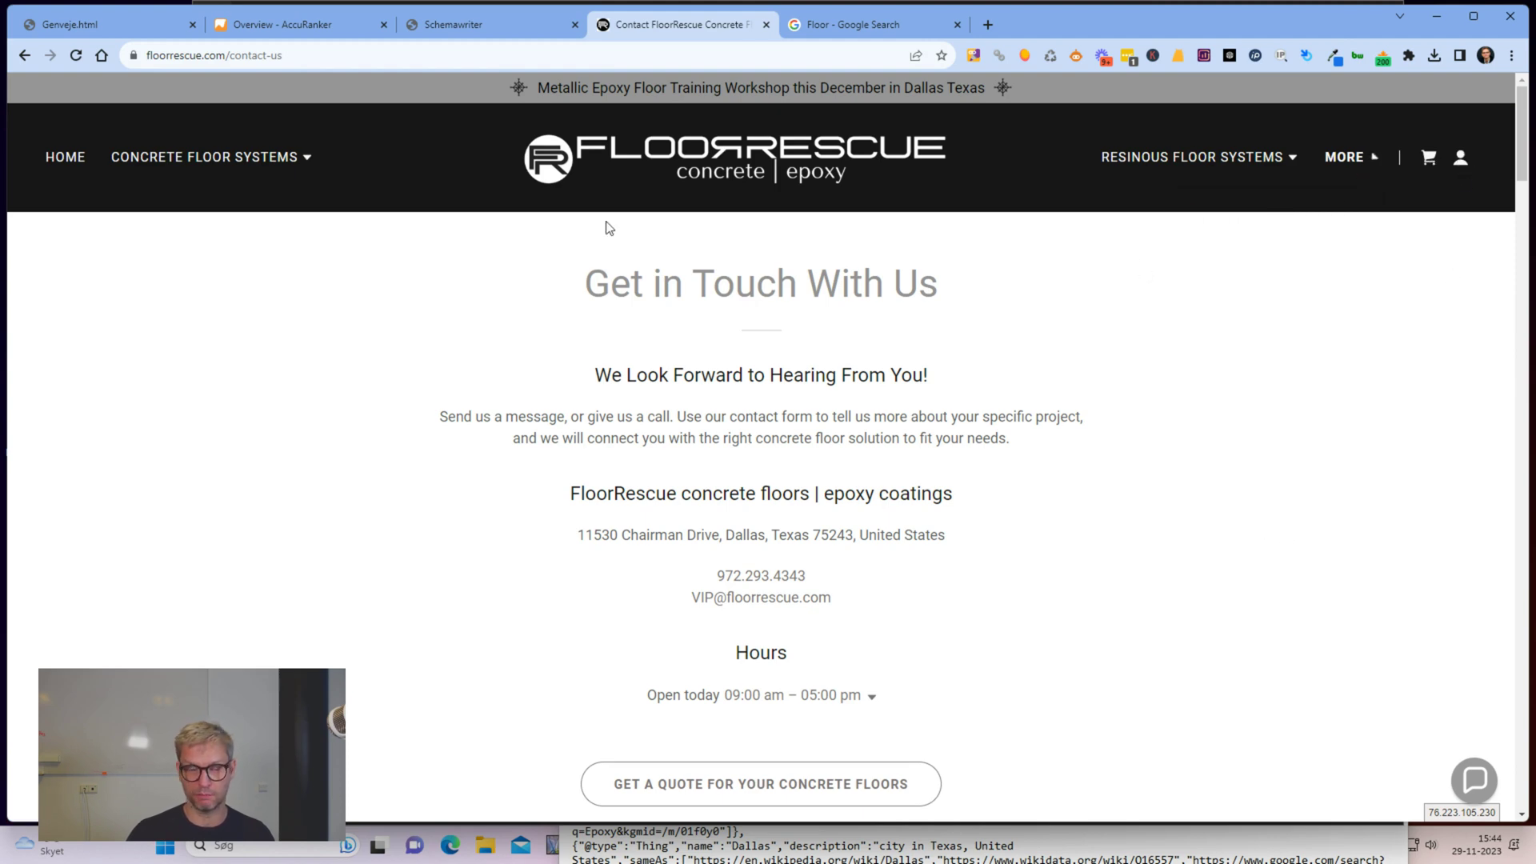
click(1196, 158)
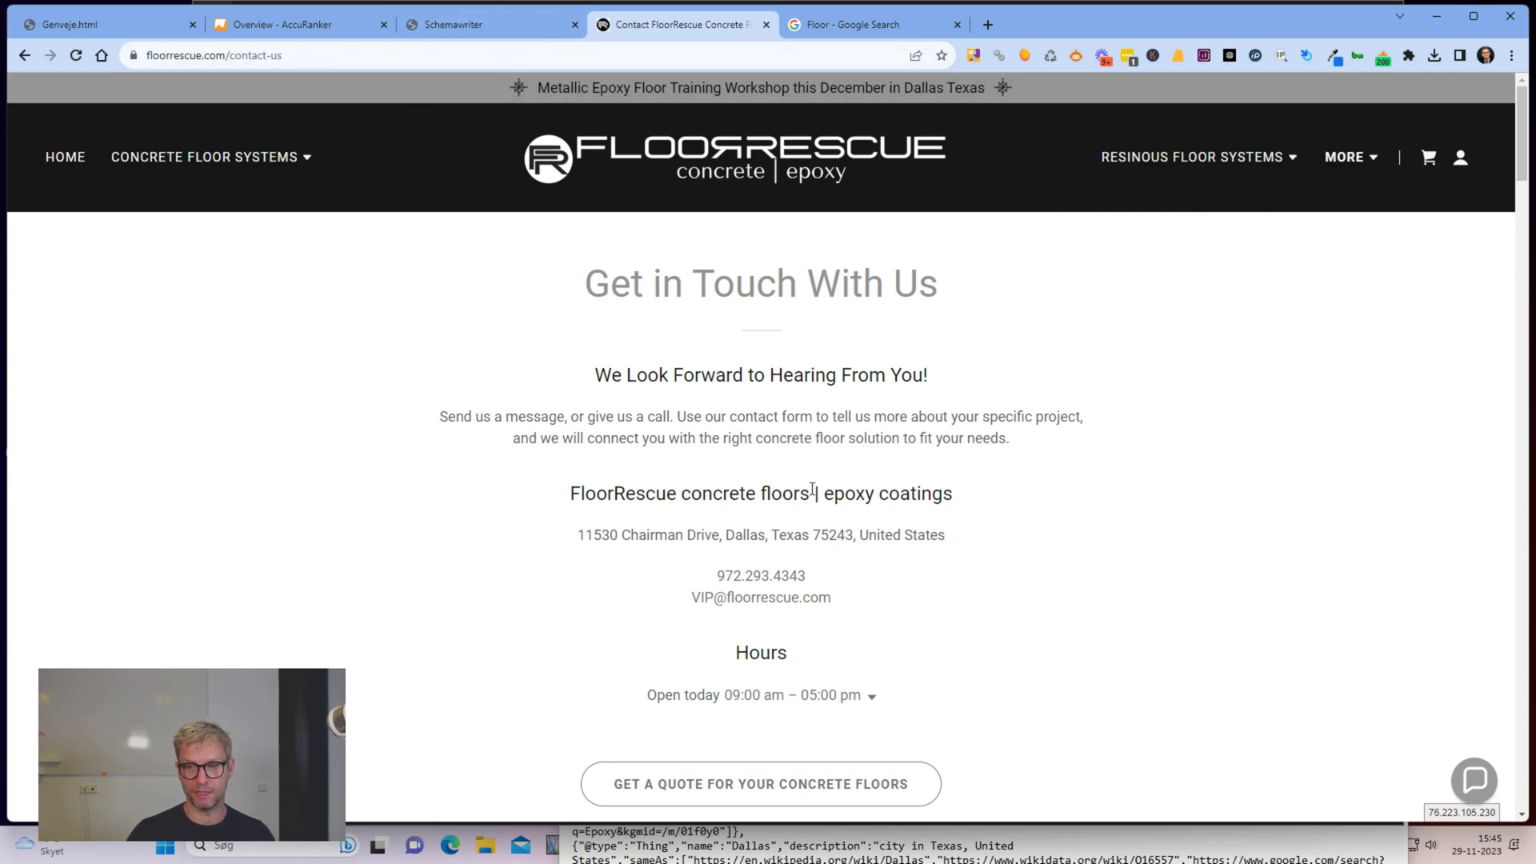
click(351, 25)
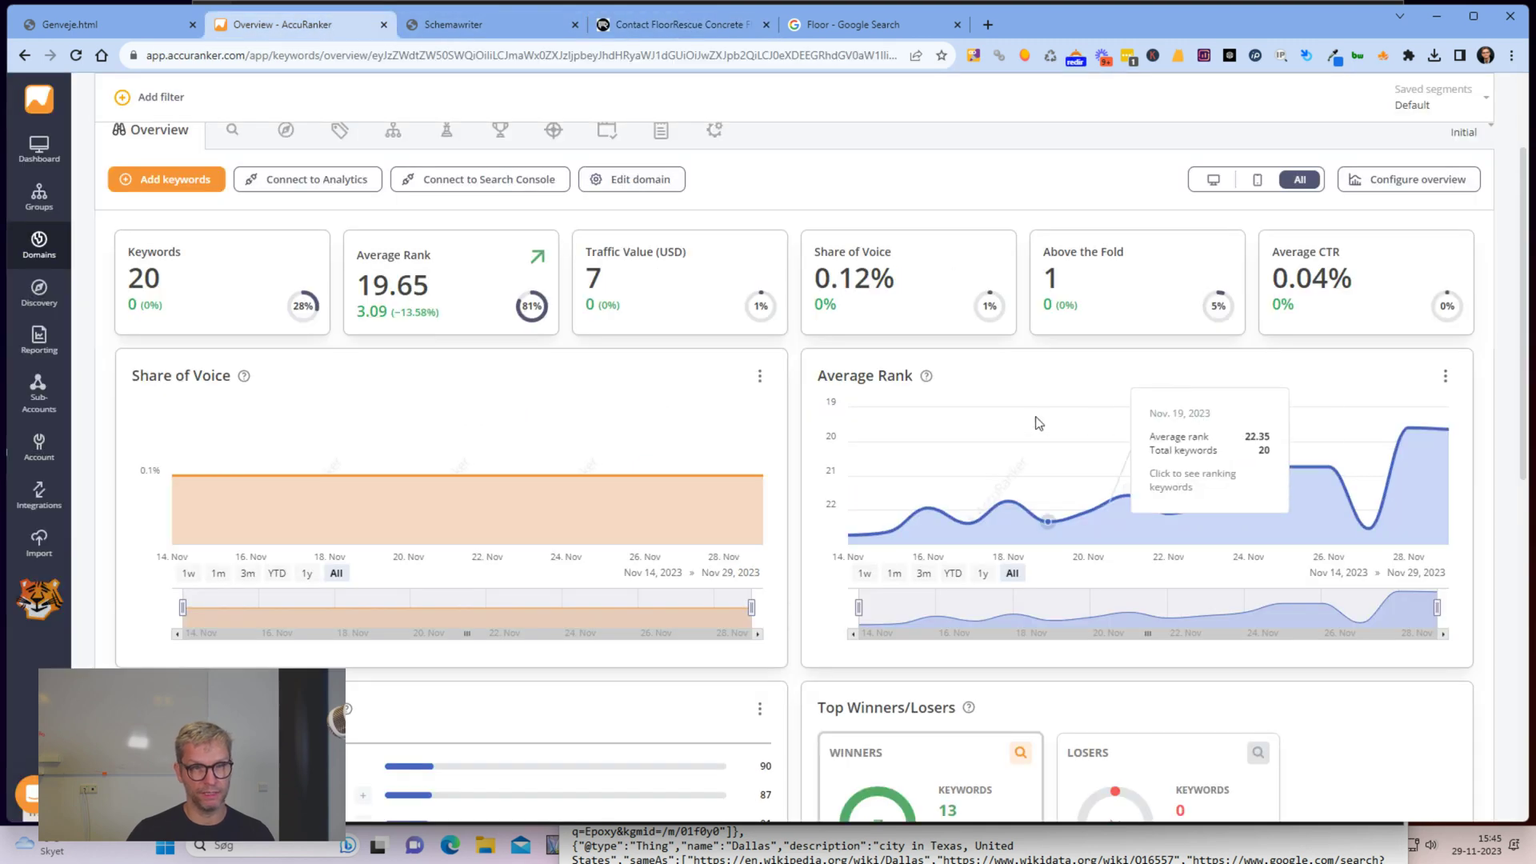